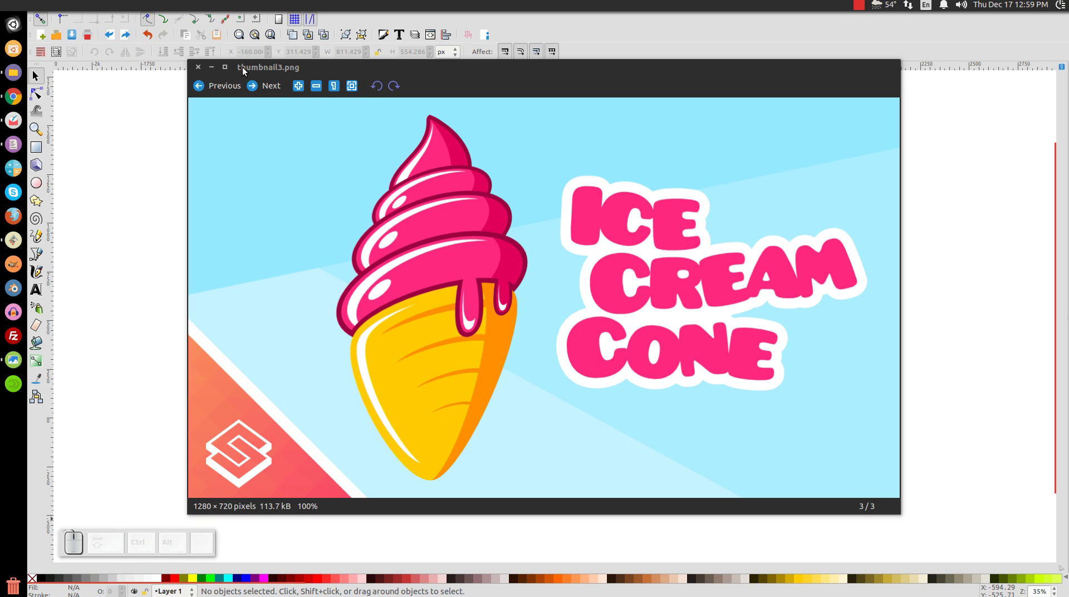
Step: Minimize the ice cream reference image and set the canvas zoom to 1:1
left_click(214, 67)
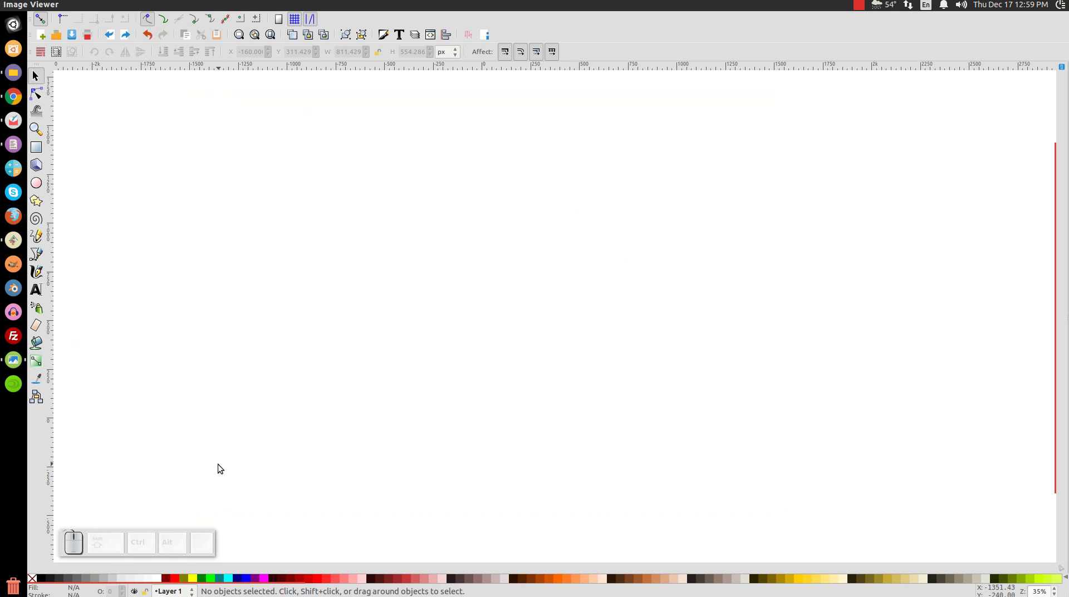
left_click(199, 114)
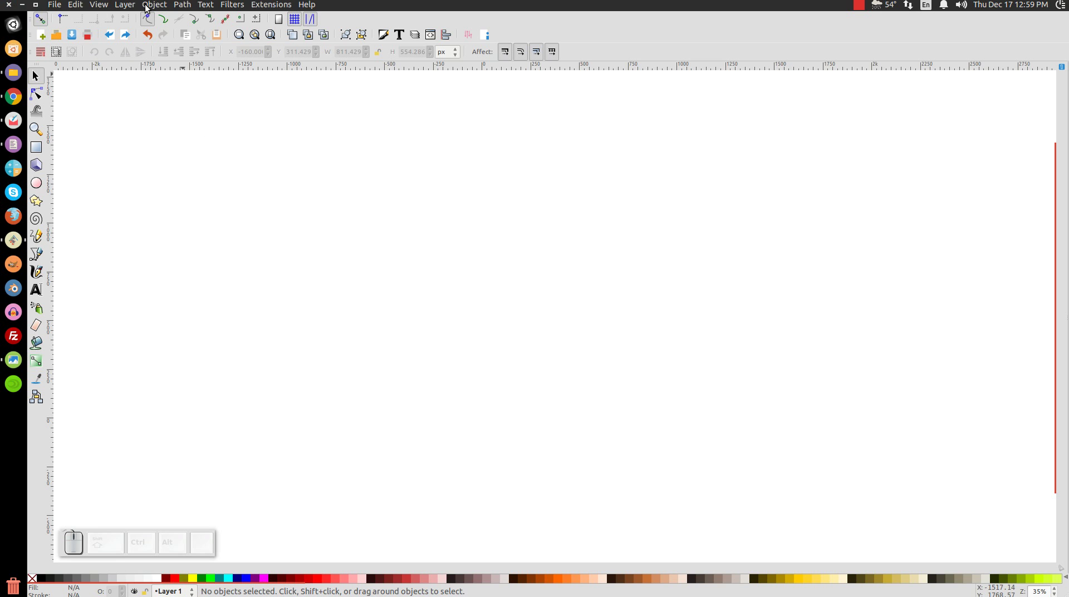
left_click(99, 6)
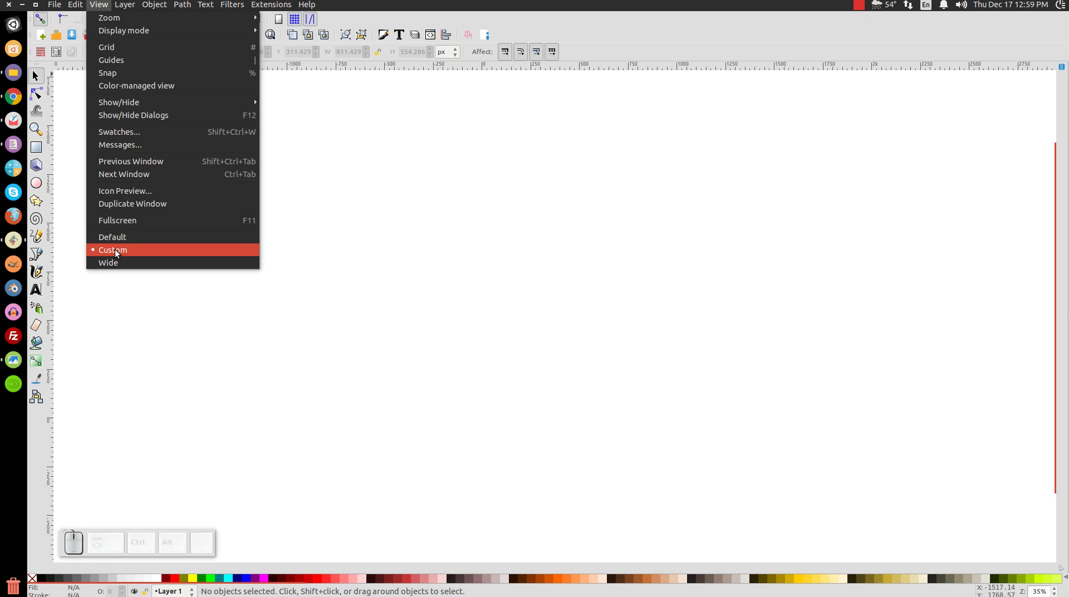
mouse_move(140, 19)
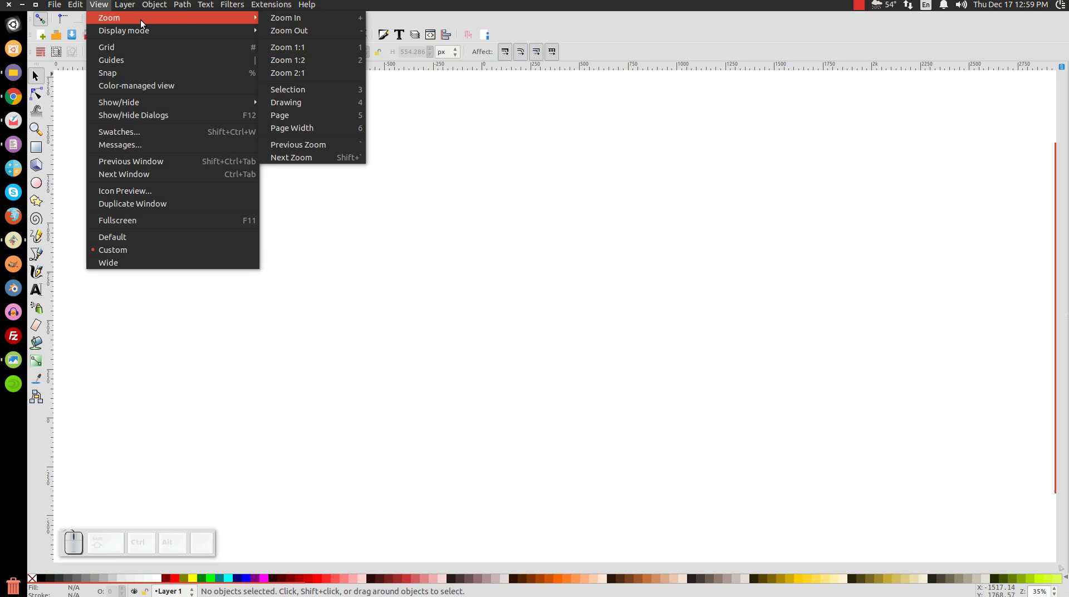
left_click(291, 48)
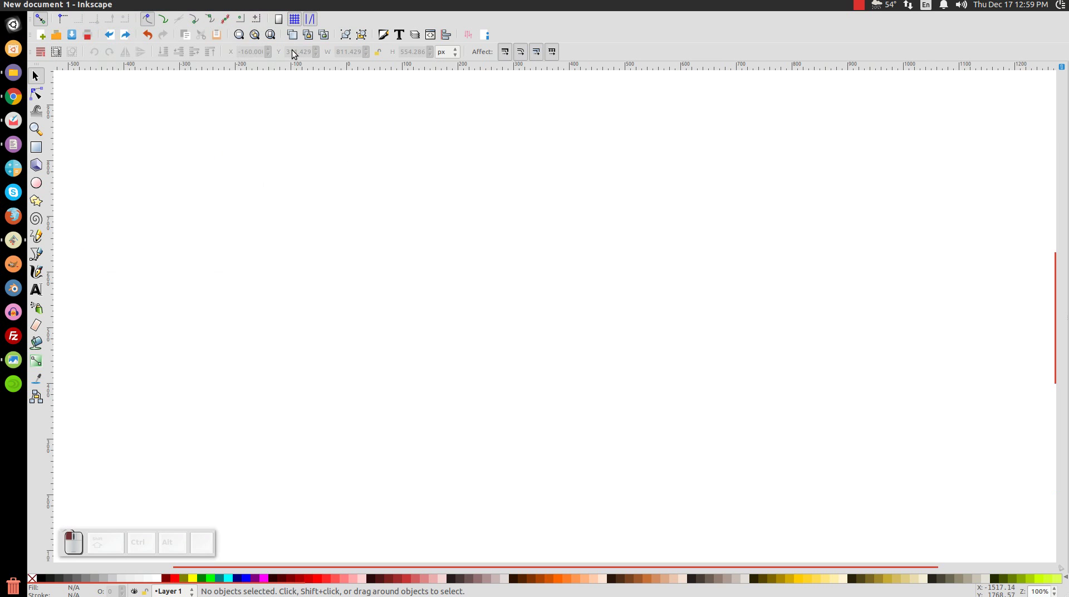
Step: Open the Align and Distribute dialog, keeping alignment relative to Last selected, and open the Fill and Stroke dialog
left_click(447, 34)
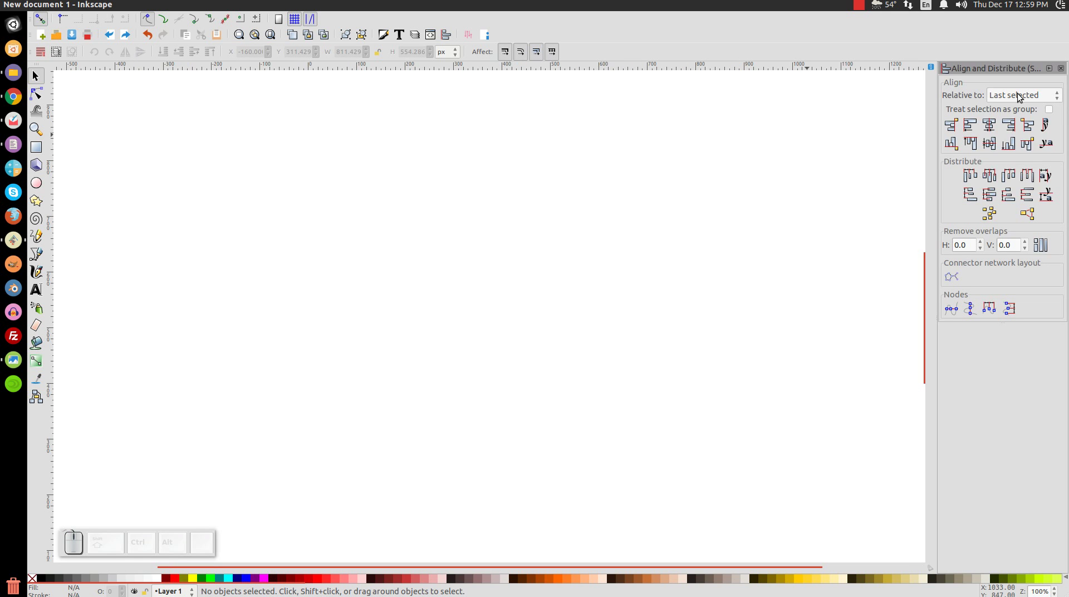
left_click(1020, 95)
left_click(1017, 94)
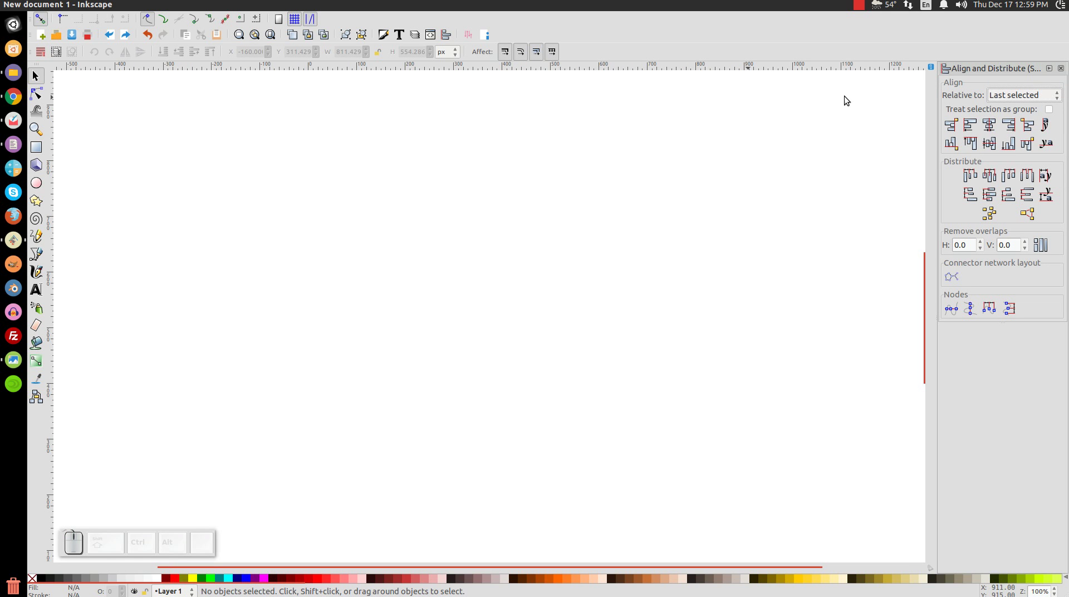
left_click(383, 35)
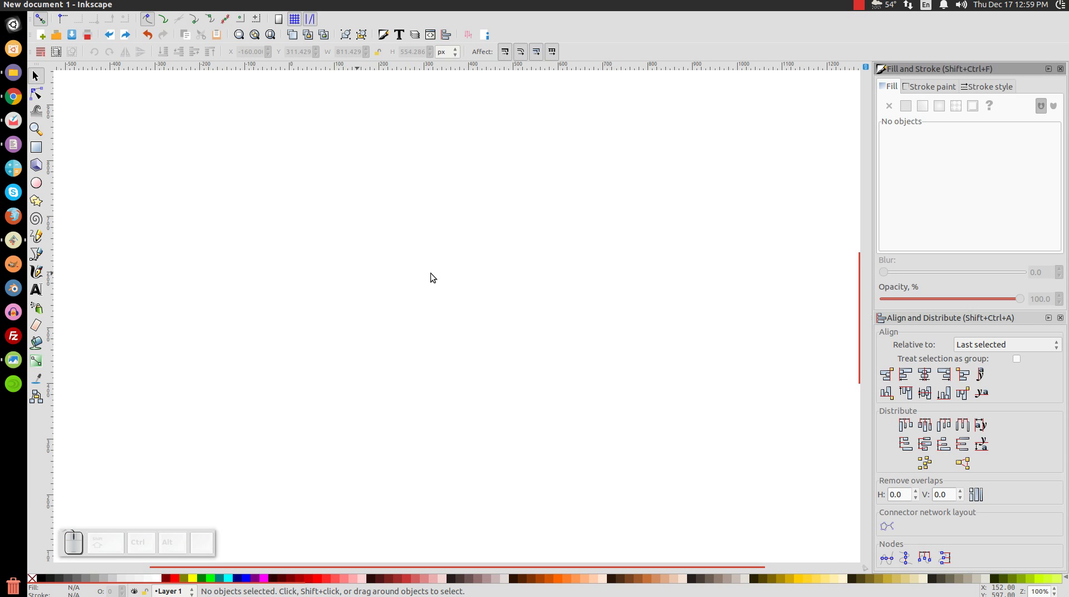
Step: Draw a black ellipse about 435 by 257 px in the middle of the canvas and lower its opacity to 58%
left_click(37, 182)
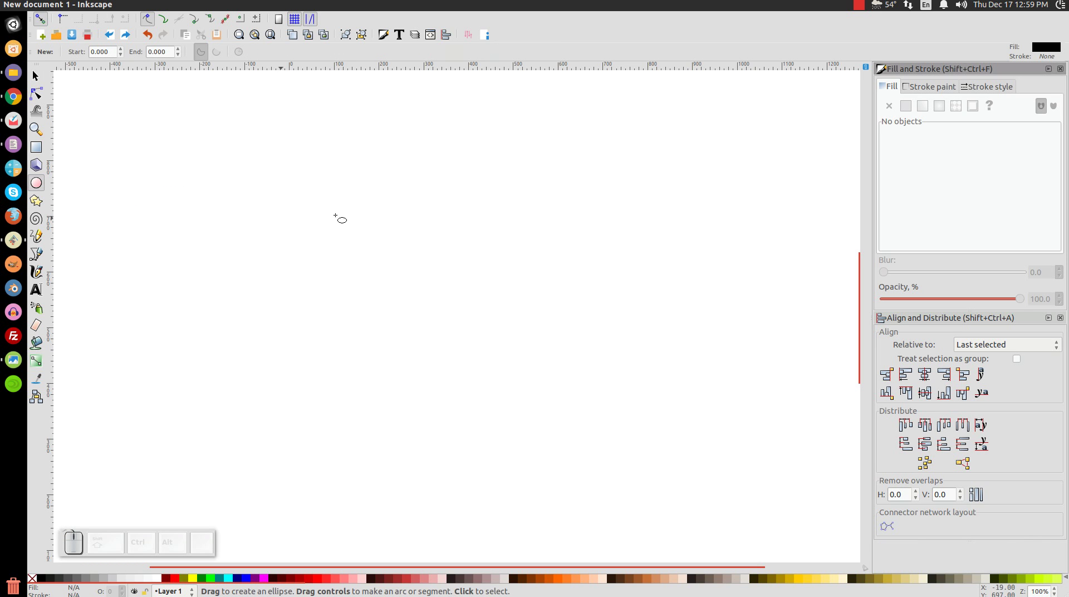
left_click_drag(316, 237, 558, 381)
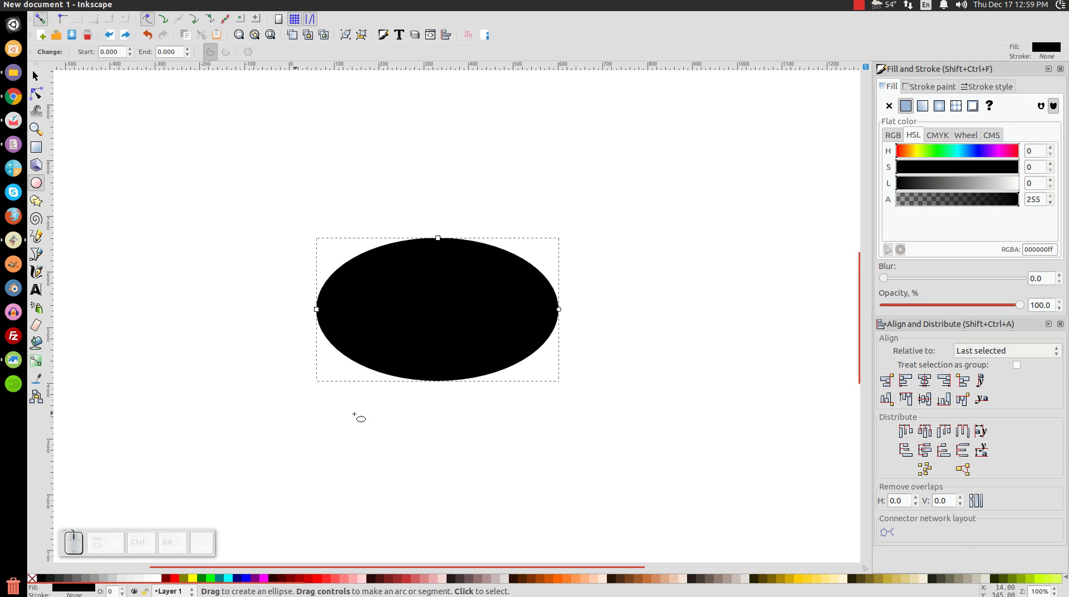
left_click(35, 76)
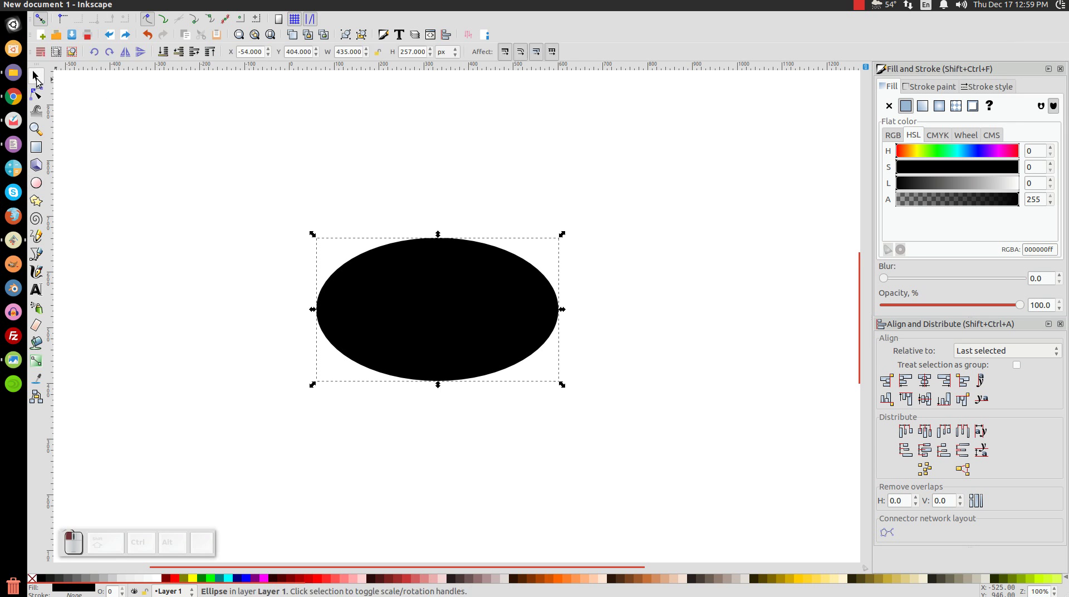
left_click_drag(443, 338, 503, 327)
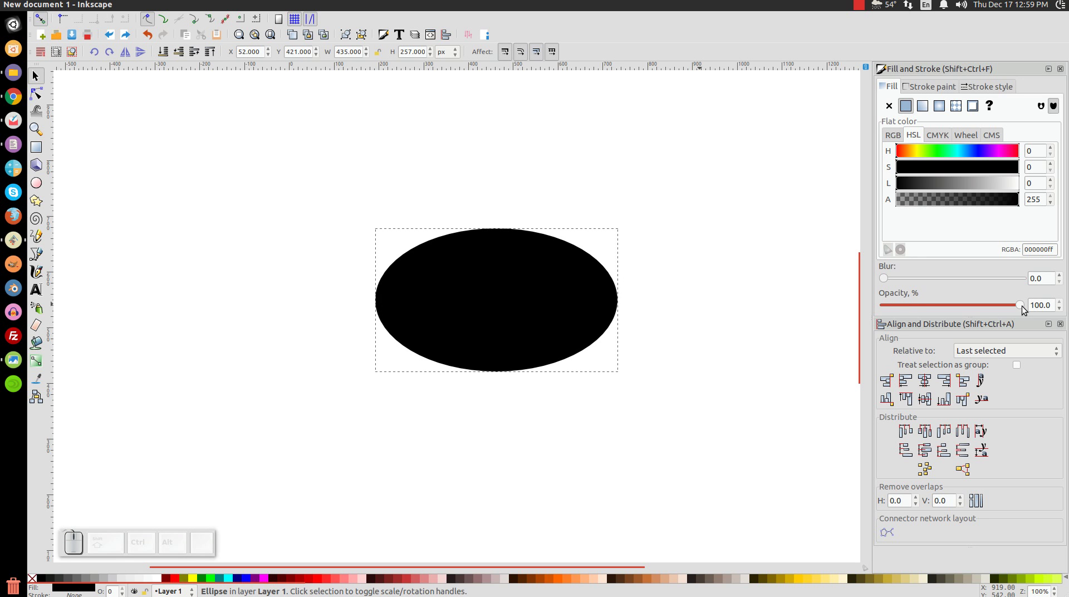
left_click_drag(1023, 309, 964, 305)
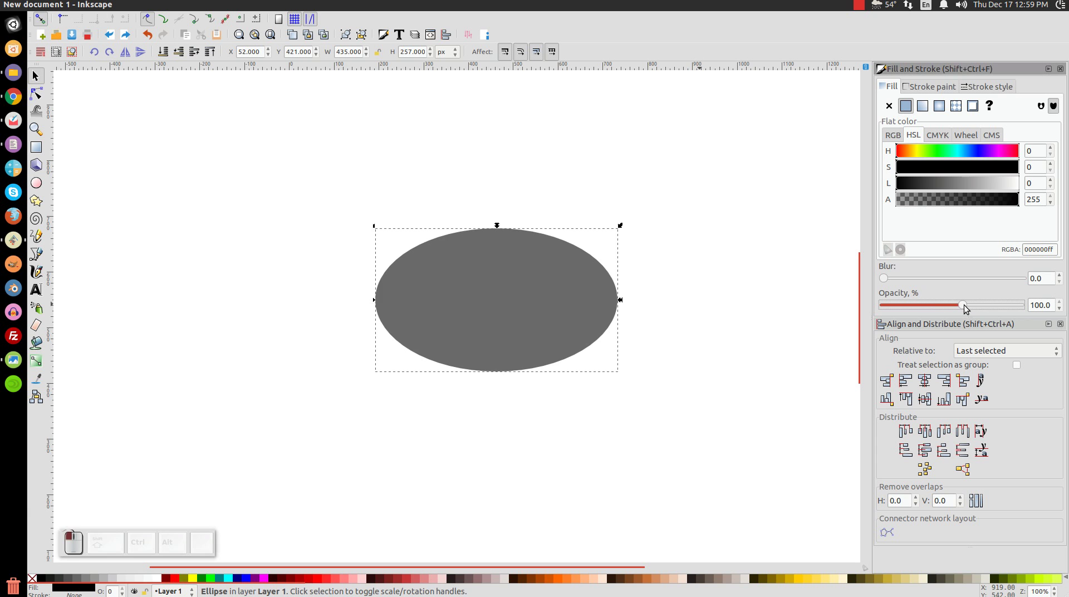
Step: Duplicate the ellipse, fill the copy red (ff0000) and scale it down proportionally around its centre to about 395 by 233 px
right_click(496, 264)
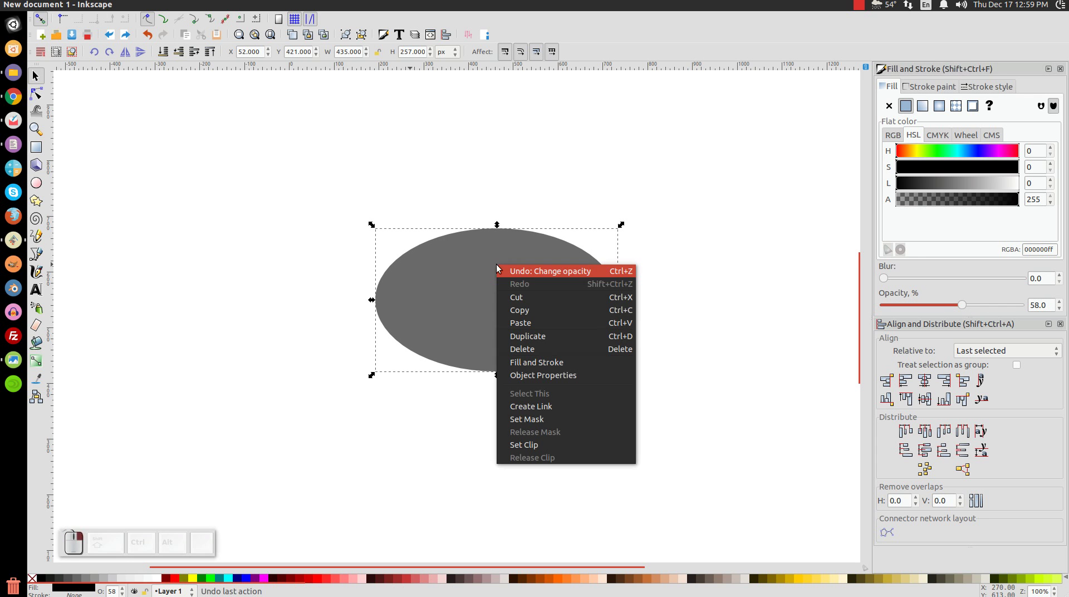
left_click(533, 336)
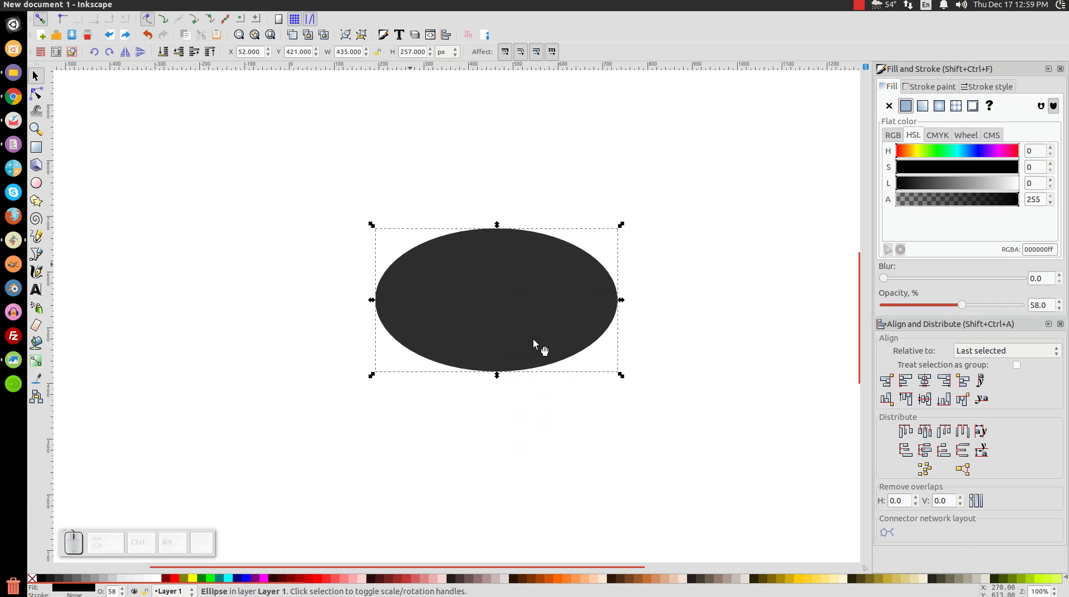
left_click(181, 579)
left_click(174, 579)
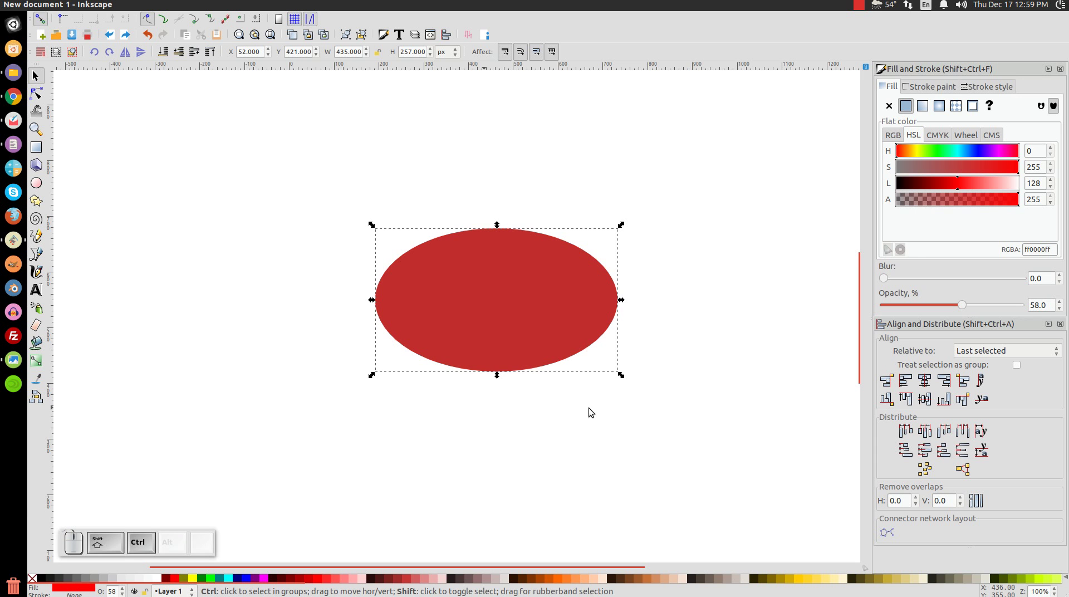
left_click_drag(623, 375, 612, 386)
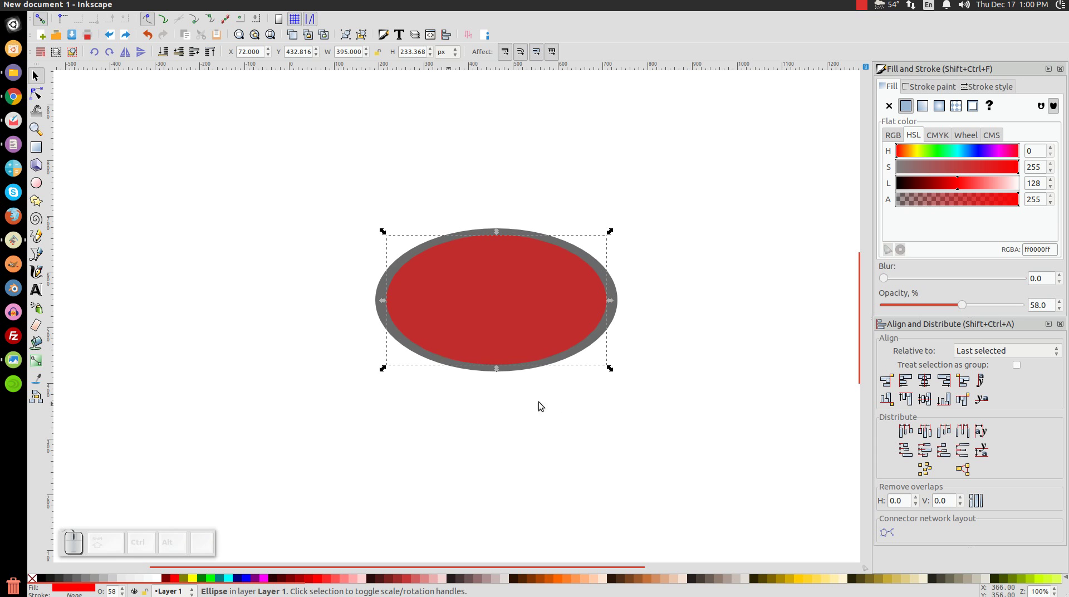
Step: Duplicate the red ellipse, fill the copy blue (0000ff) and scale it proportionally to about 417 by 246 px, offset toward the lower right
right_click(490, 283)
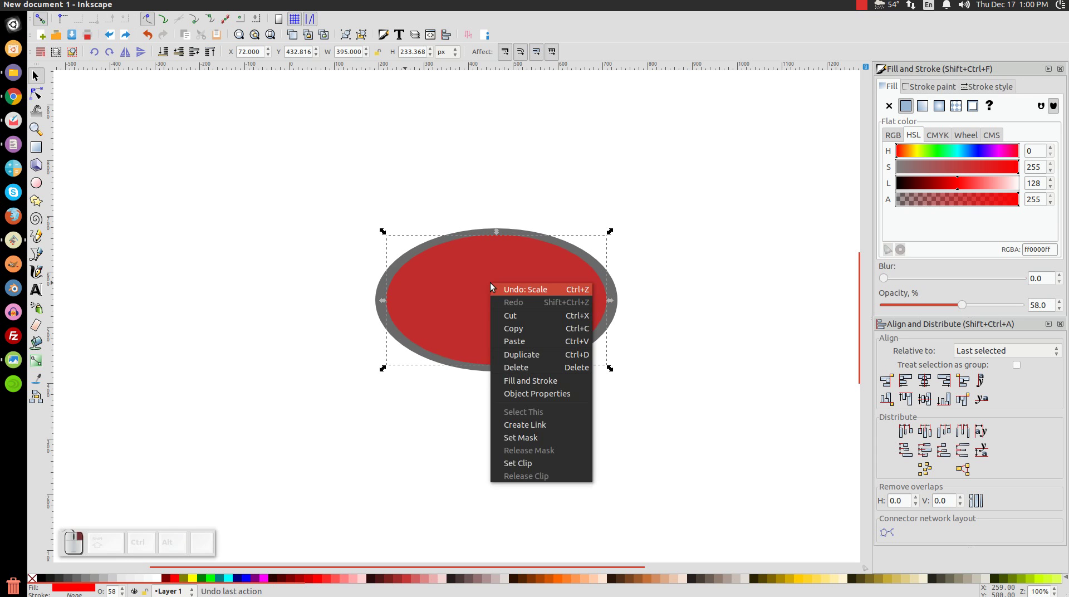
left_click(522, 355)
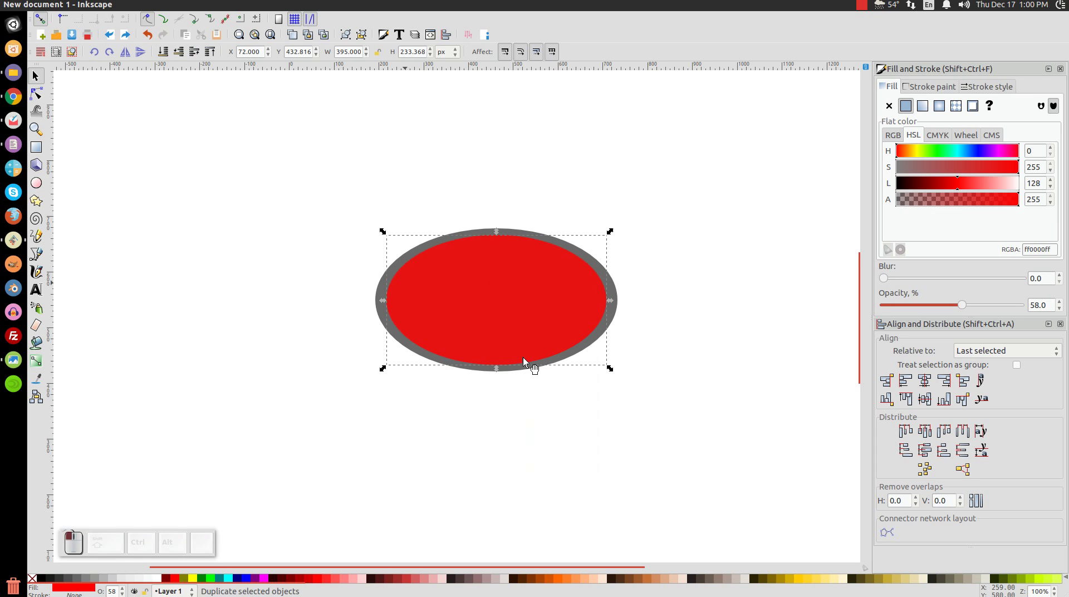
left_click(245, 578)
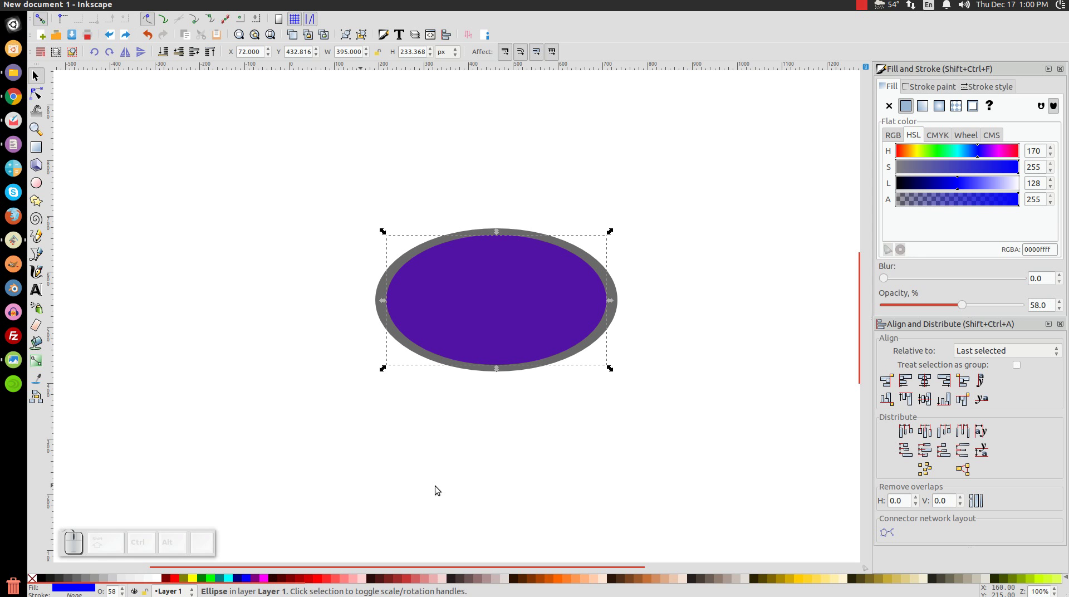
key("ctrl")
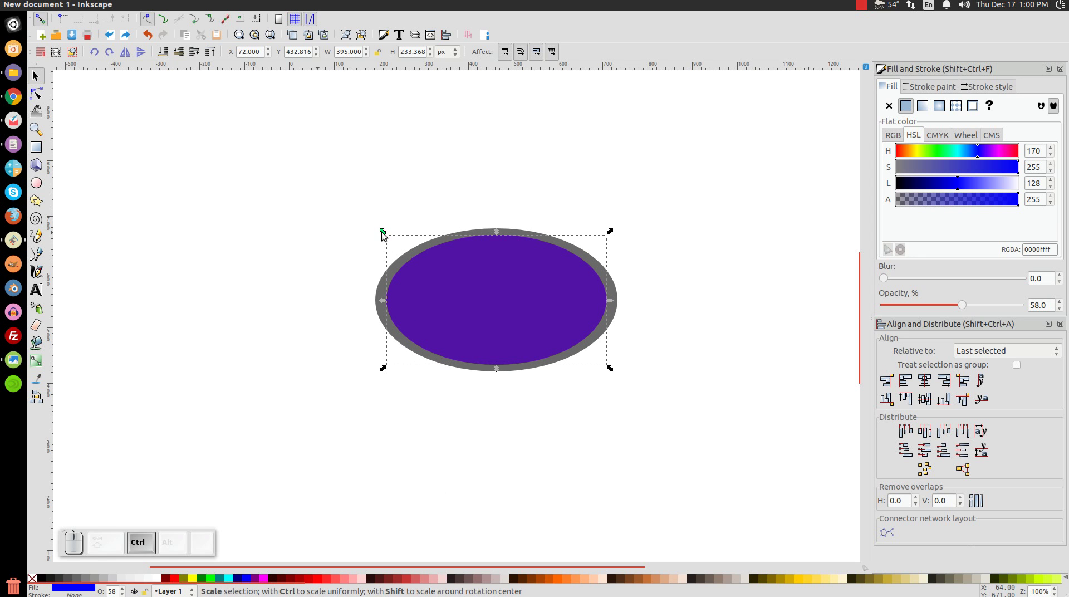
left_click_drag(383, 231, 404, 245)
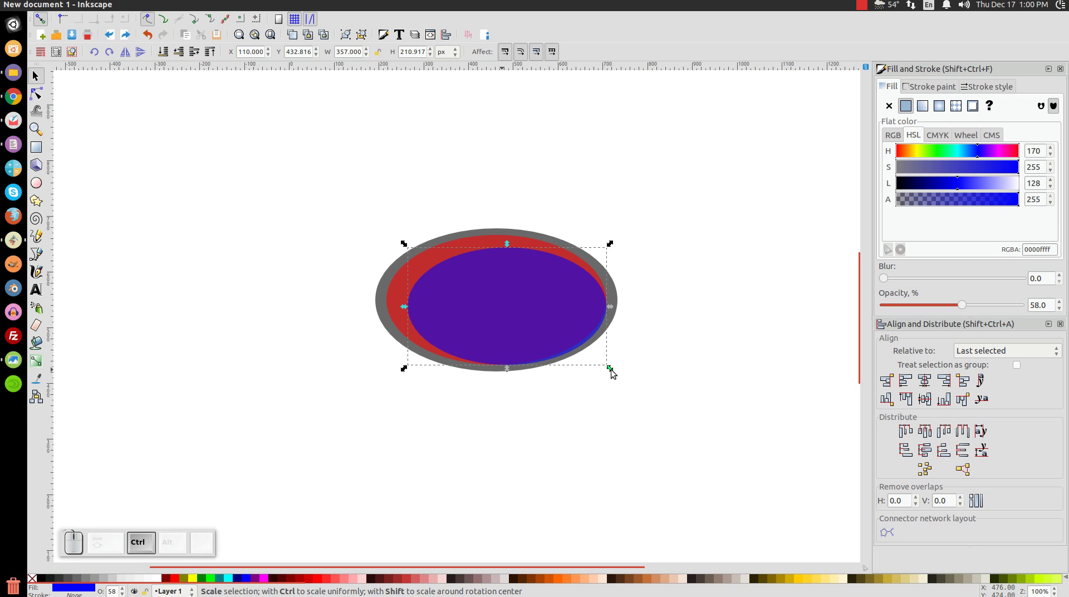
left_click_drag(610, 370, 641, 387)
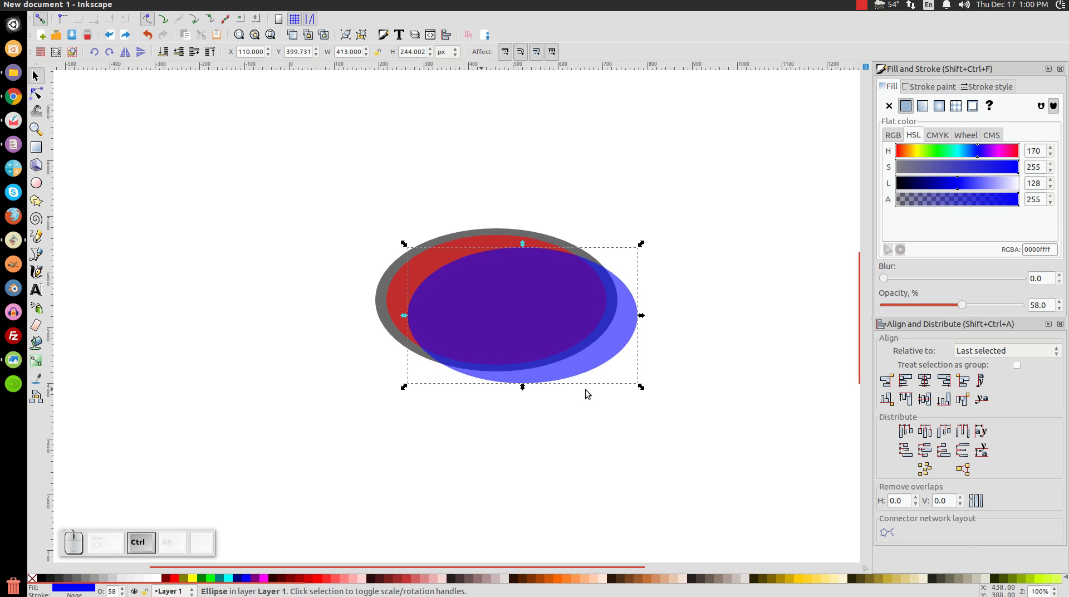
key("ctrl")
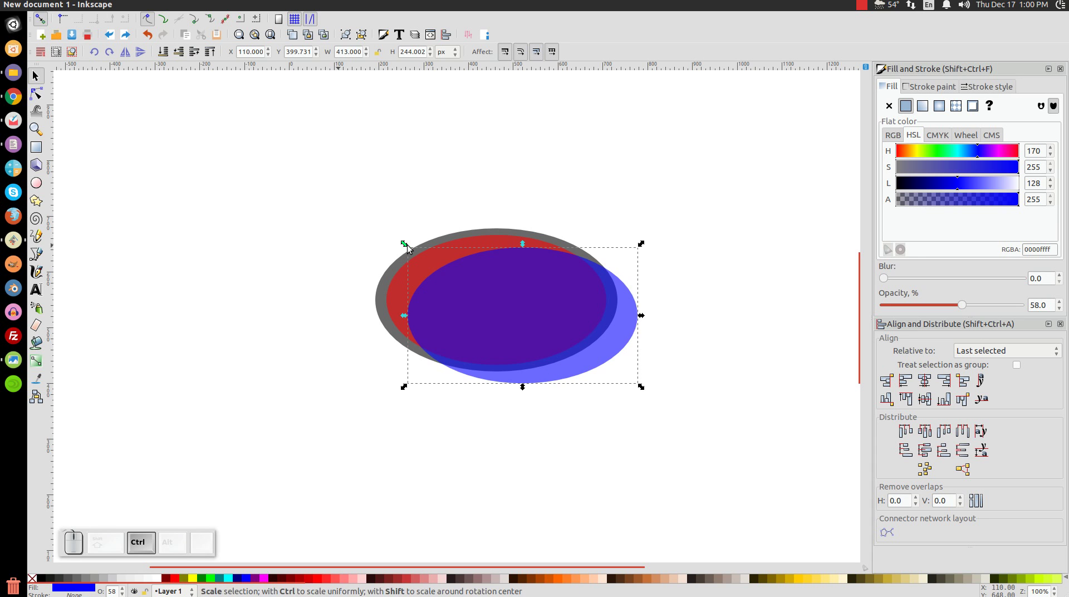
left_click_drag(405, 245, 403, 238)
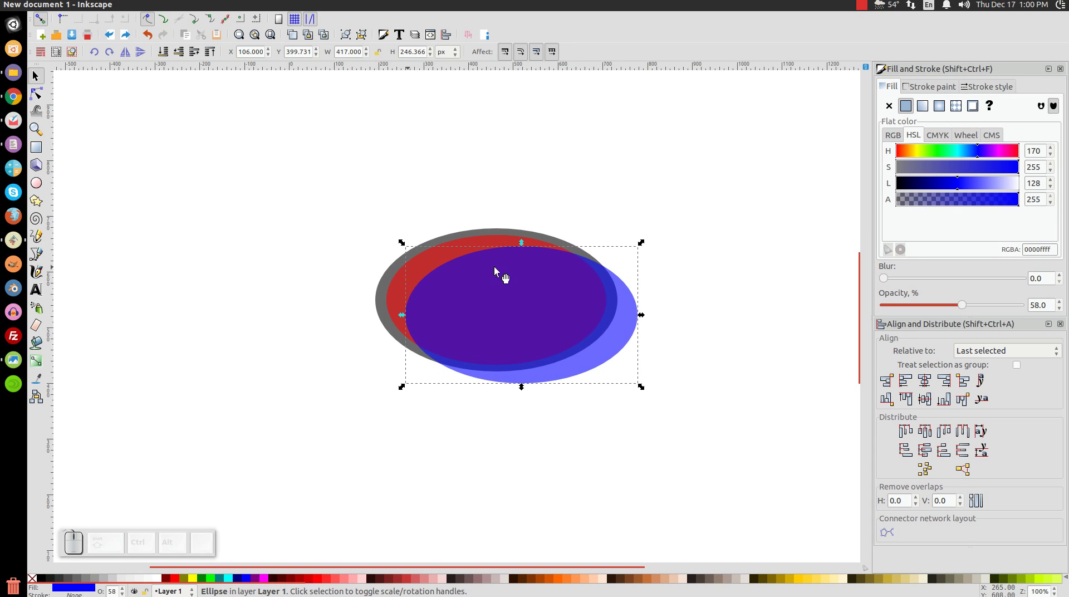
Step: Subtract the blue ellipse from the red ellipse with Difference, leaving a red crescent highlight along the upper left
scroll(420, 299, "up", 3)
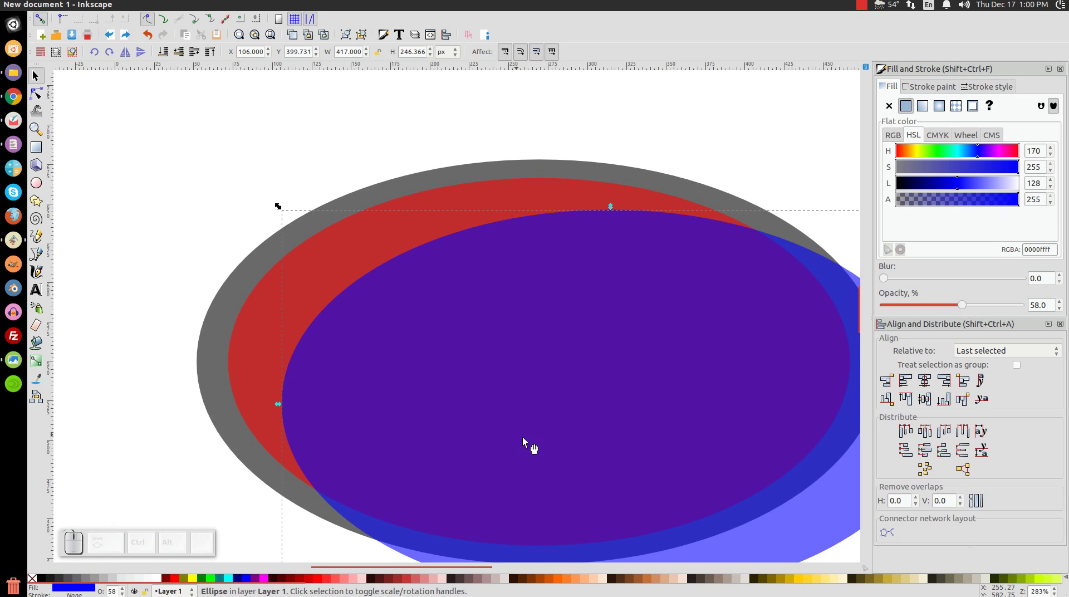
key("1")
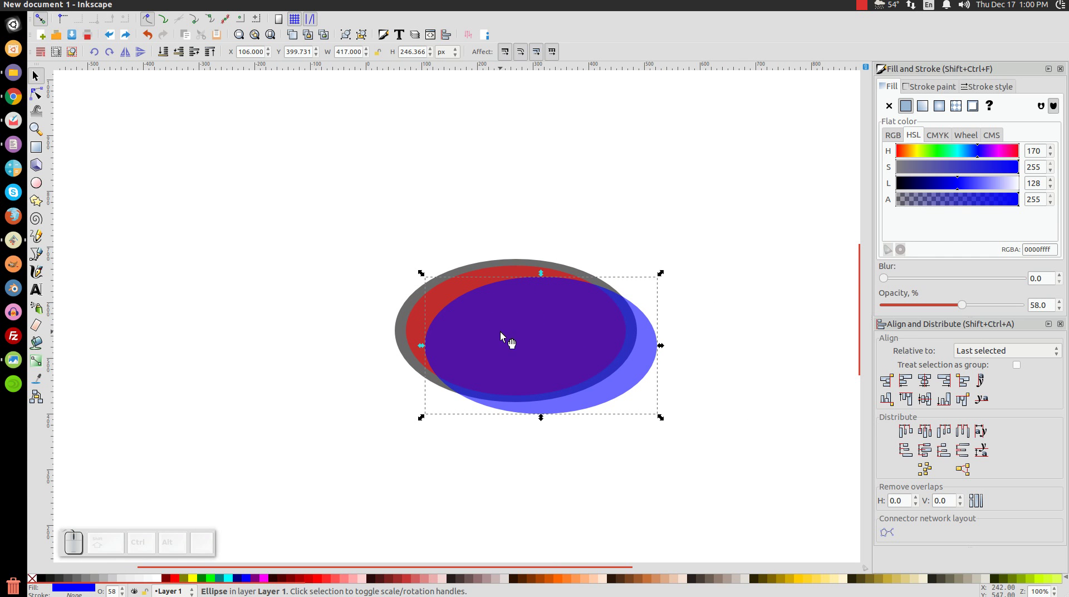
key("shift")
left_click(441, 290, "shift")
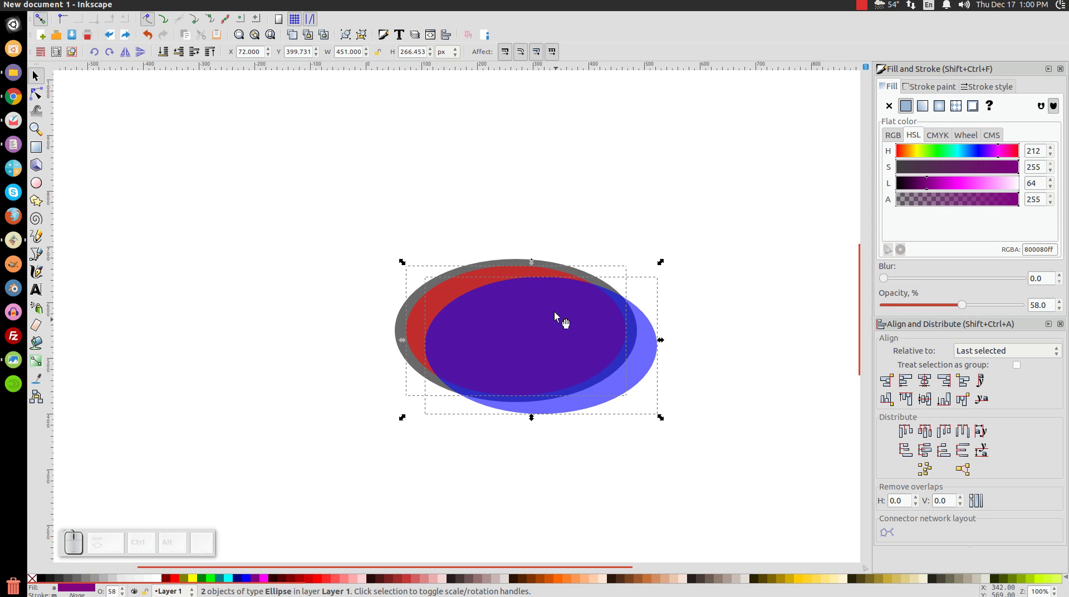
left_click(182, 4)
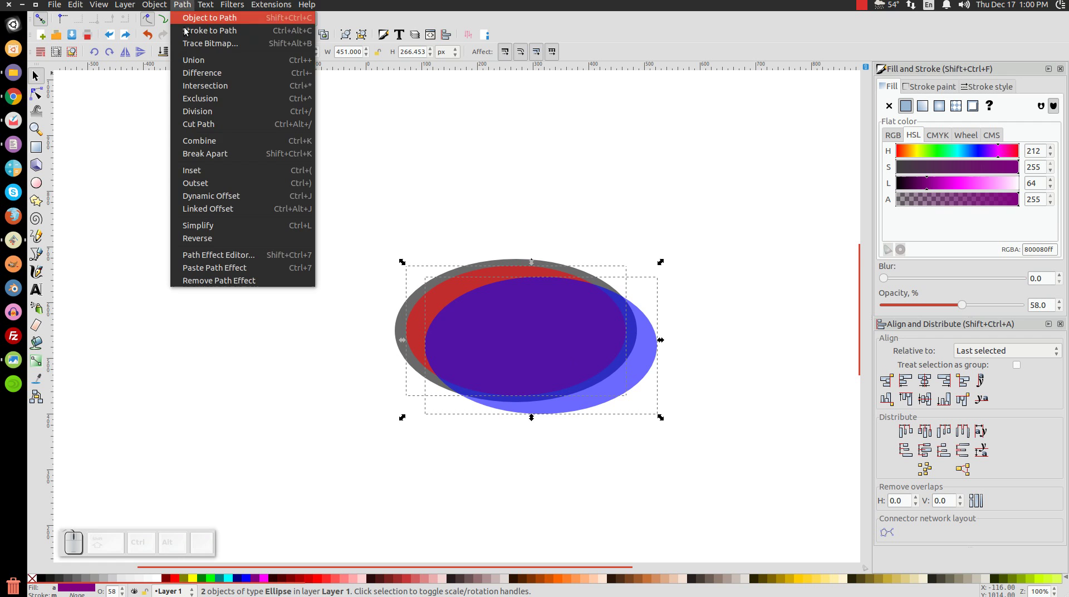
left_click(205, 74)
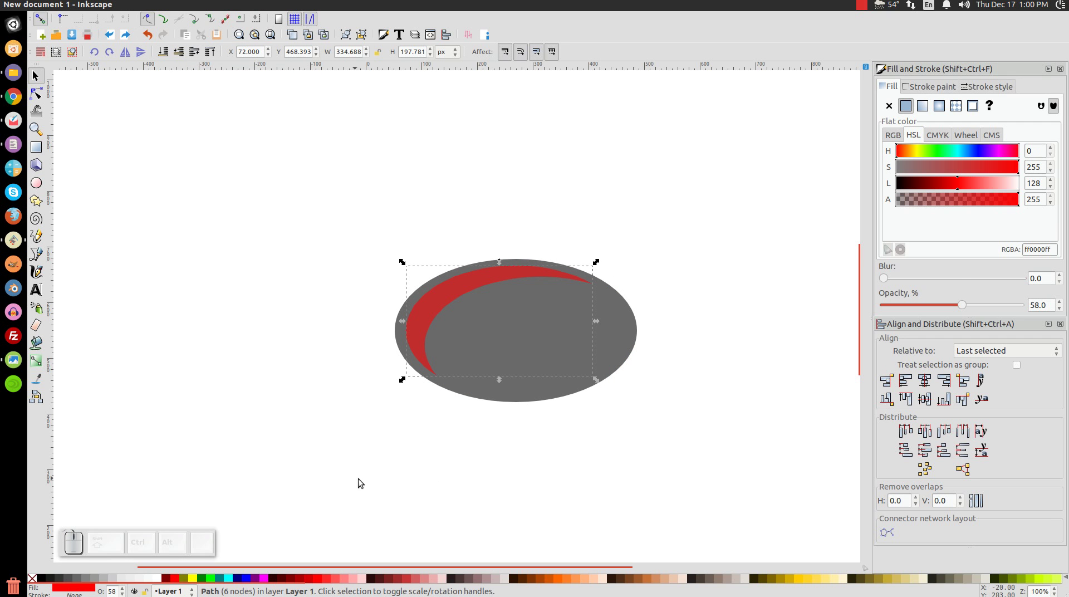
Step: Duplicate the large grey ellipse and fill the copy red (ff0000)
left_click(541, 316)
right_click(542, 315)
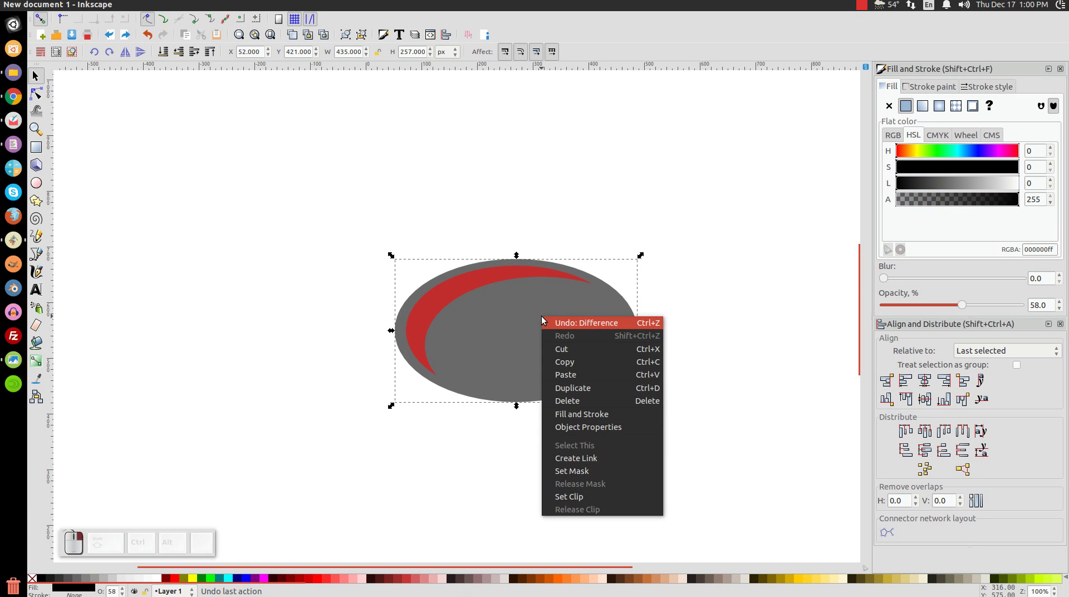
left_click(564, 388)
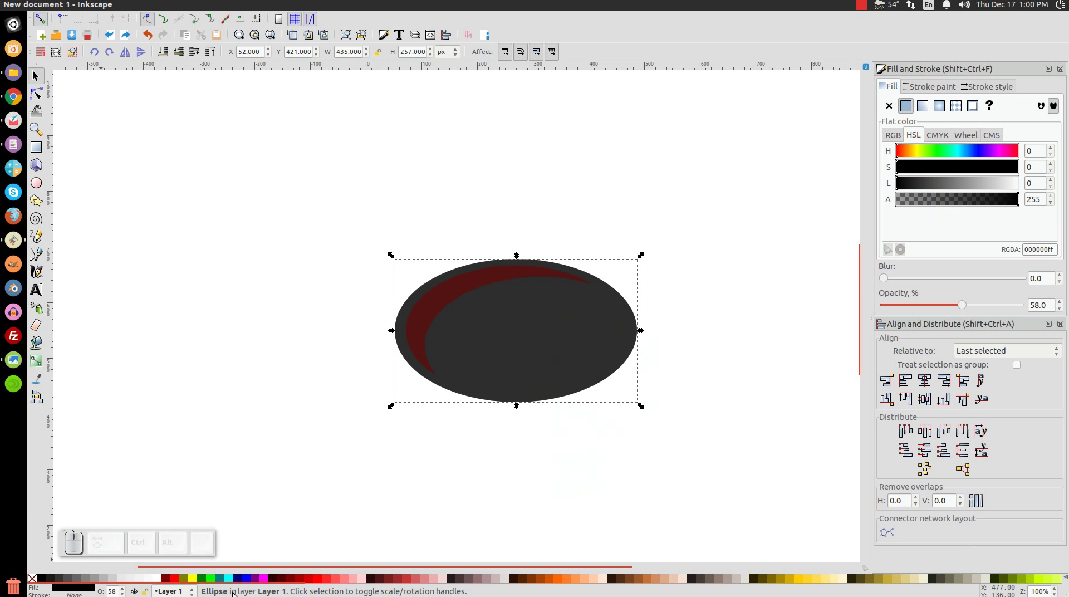
left_click(174, 579)
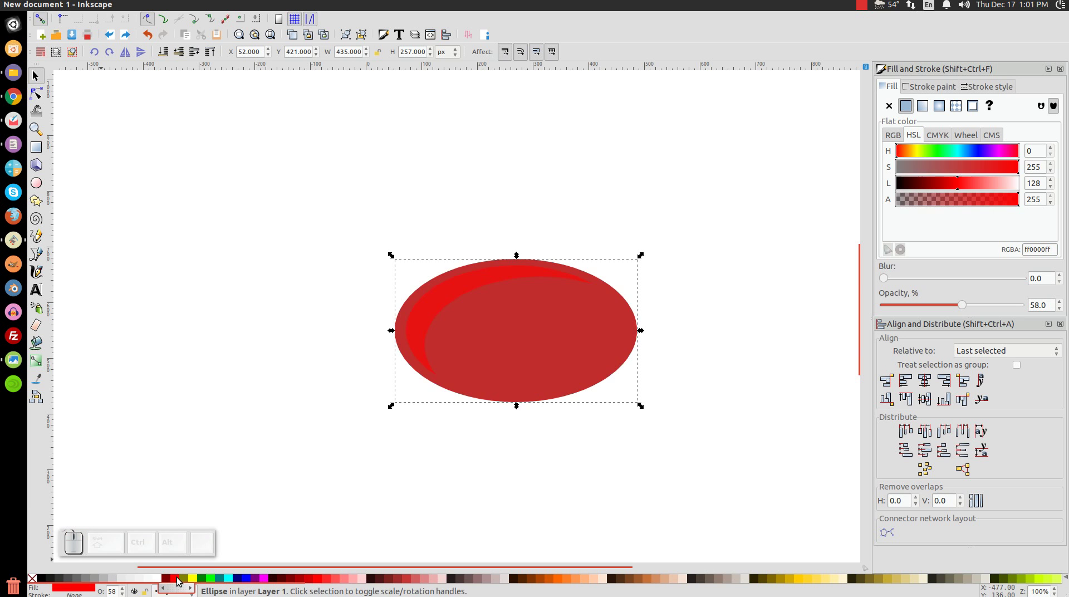
Step: Duplicate the red ellipse, fill the copy blue (0000ff), shift it left and enlarge it proportionally to about 601 by 355 px
right_click(568, 330)
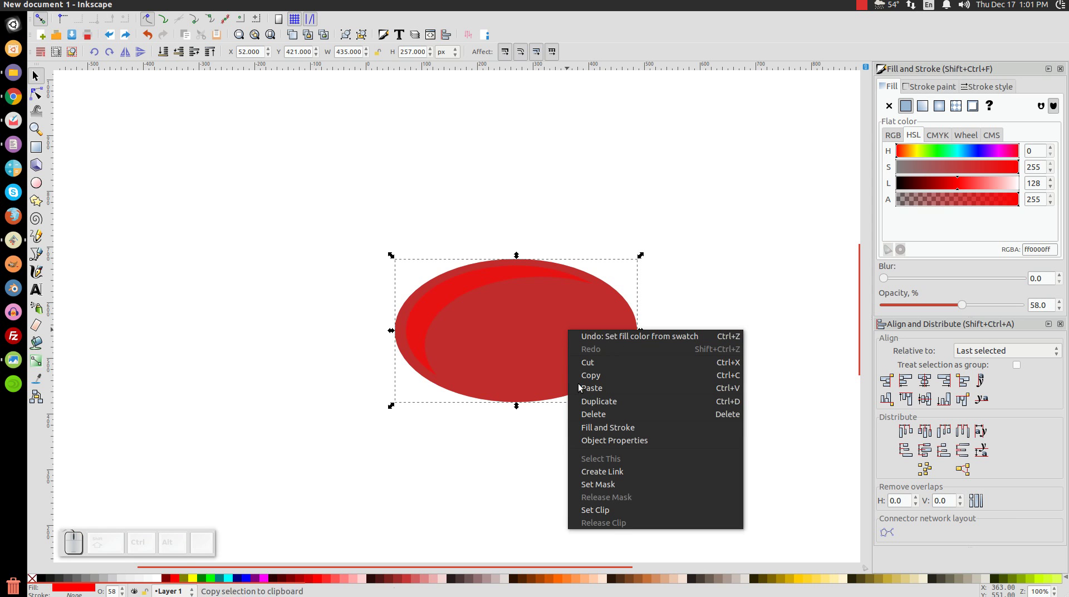
left_click(596, 399)
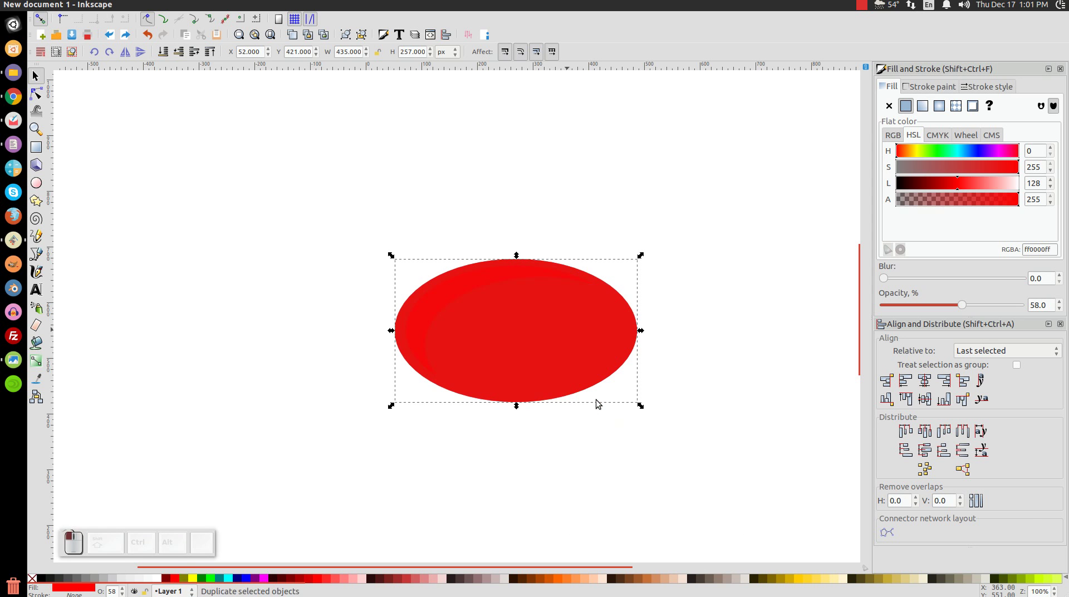
left_click(247, 581)
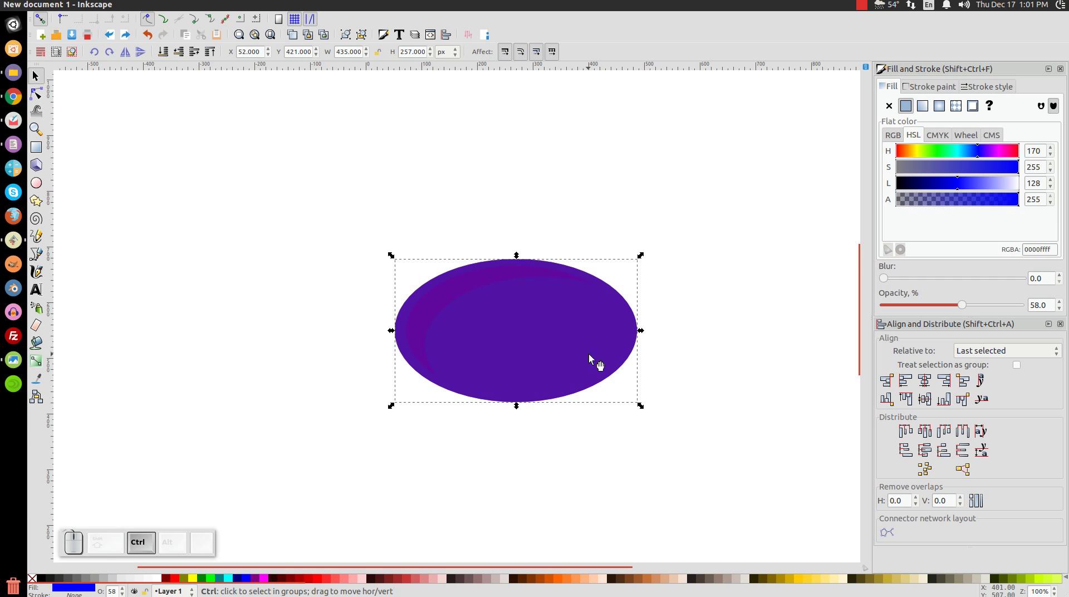
left_click_drag(624, 332, 581, 332)
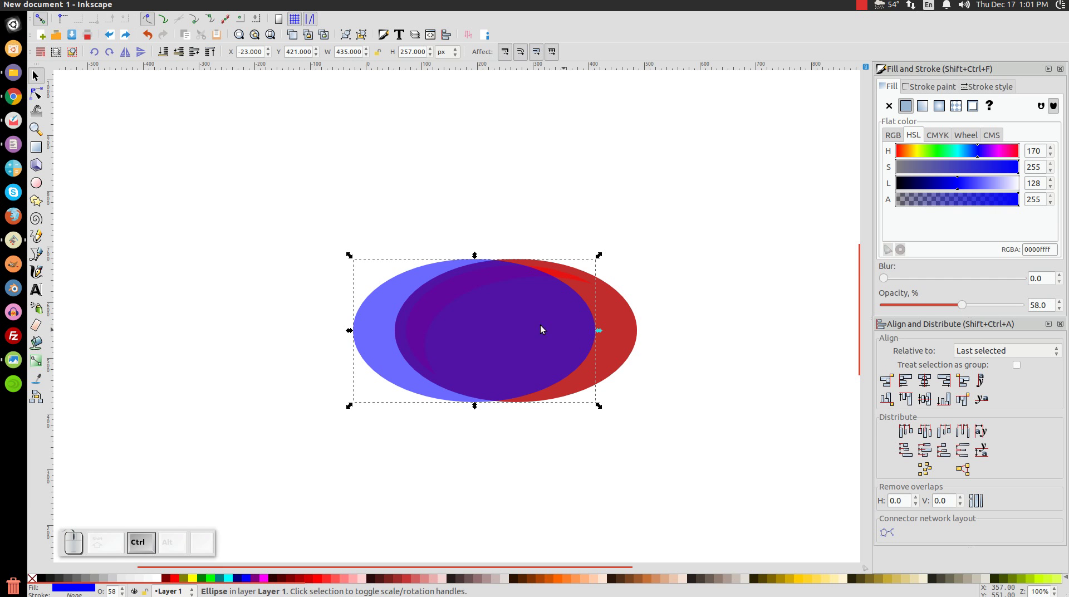
left_click_drag(349, 255, 256, 138)
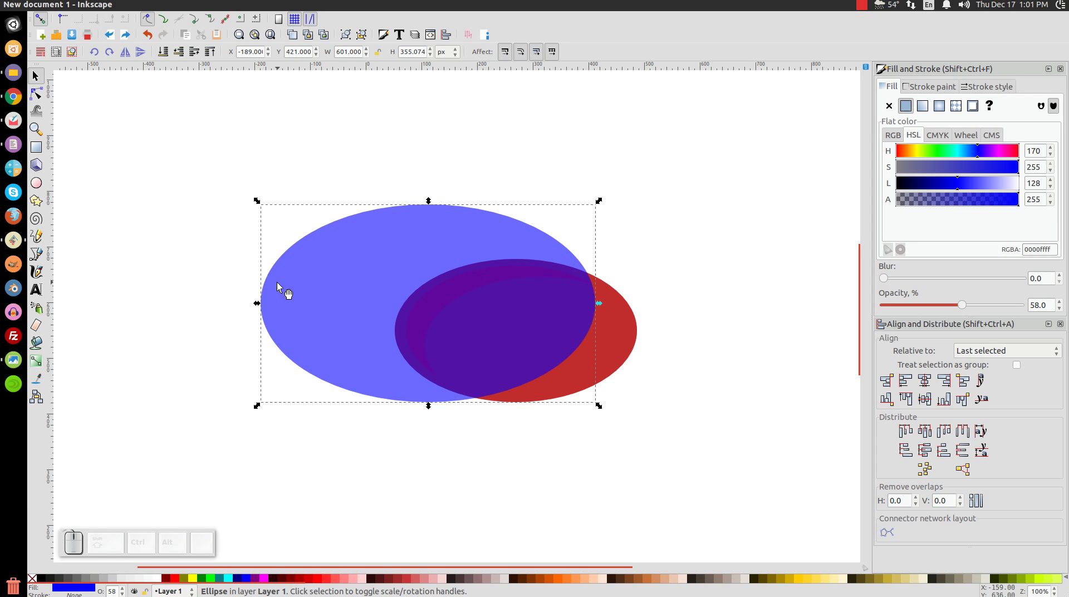
Step: Subtract the enlarged blue ellipse from the red ellipse with Difference, leaving a red shading crescent along the lower right
key("shift")
left_click(623, 323, "shift")
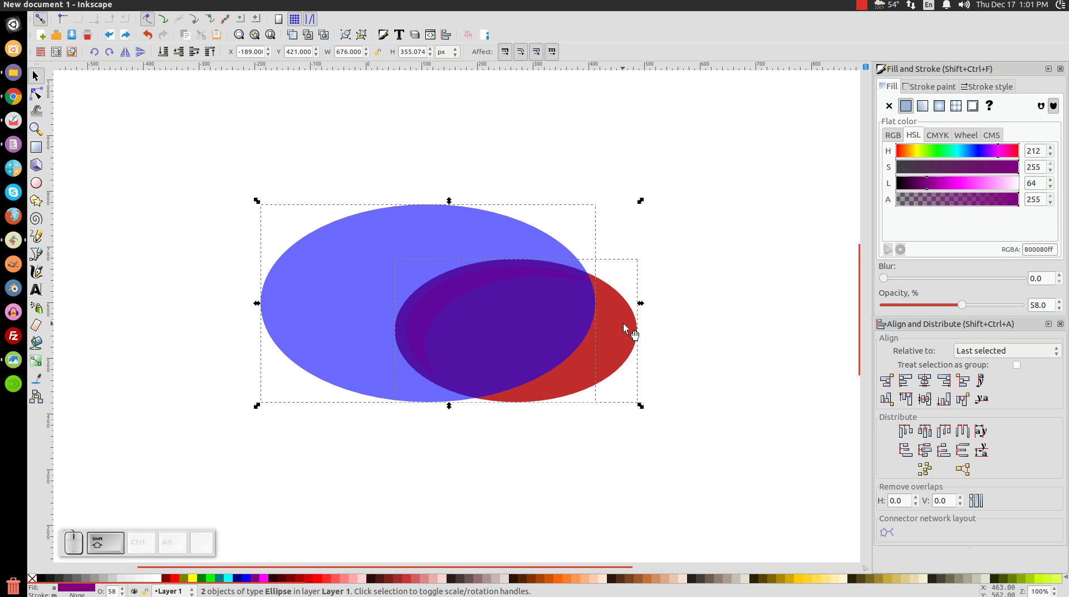
left_click(181, 5)
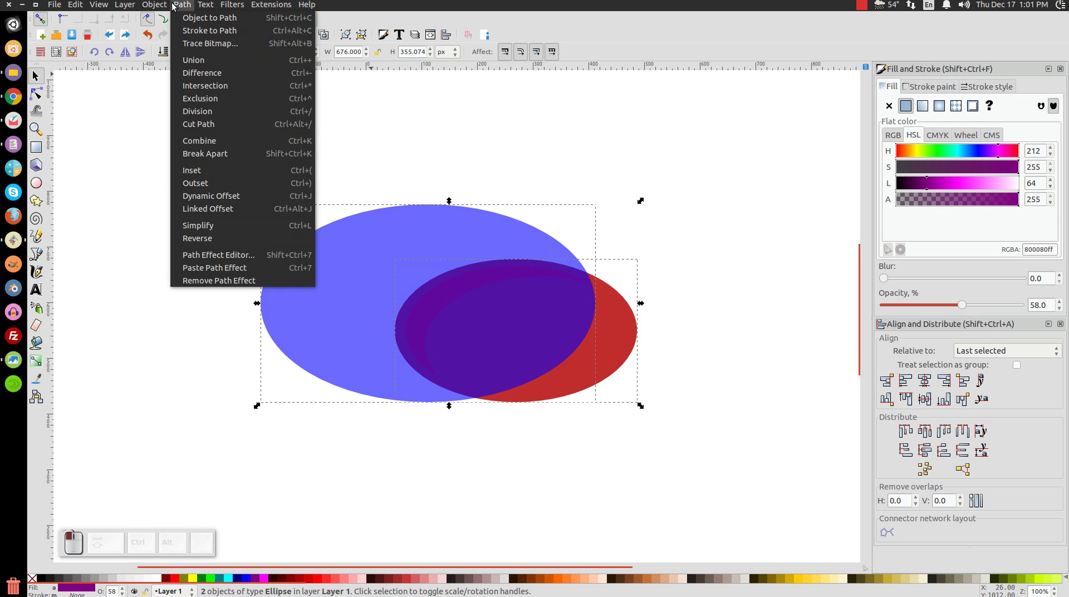
left_click(217, 71)
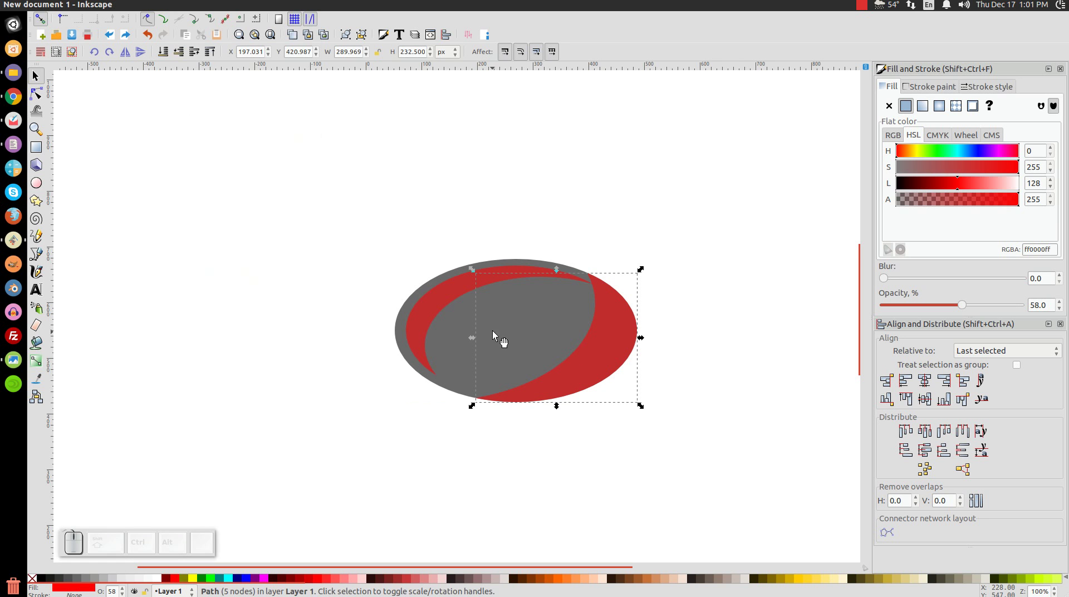
Step: Duplicate the grey ellipse as a small tilted red (ff0000) highlight, about 63 by 49 px, just inside the upper-left crescent
left_click(509, 315)
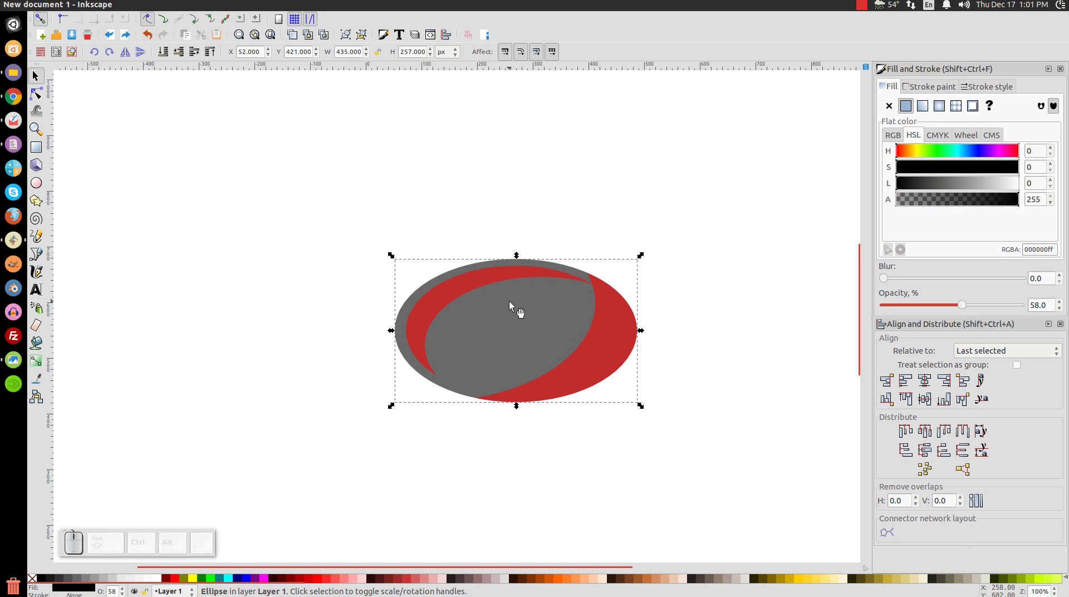
right_click(509, 300)
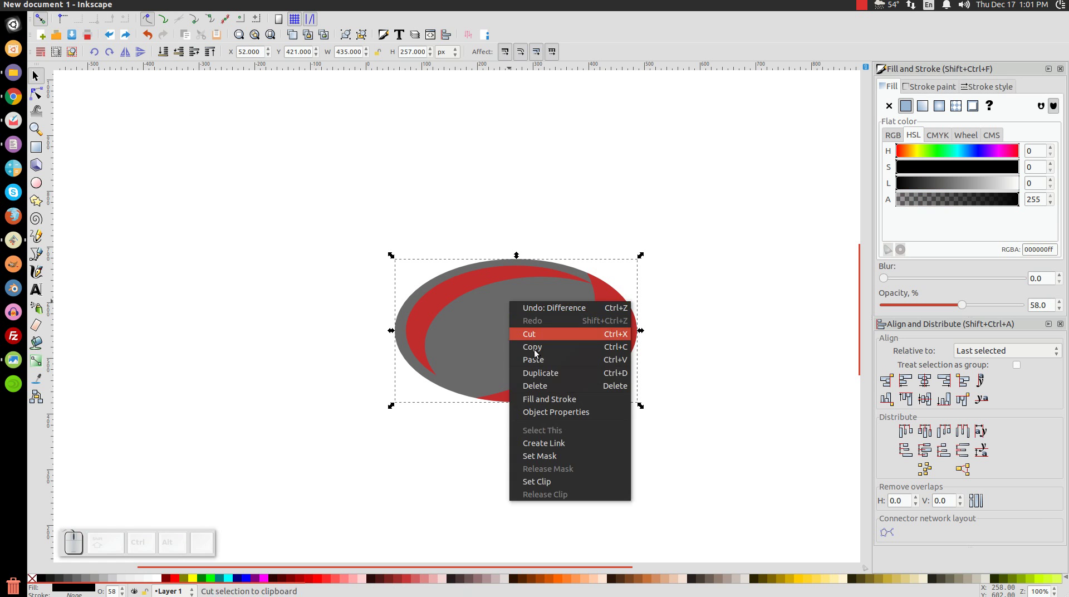
left_click(545, 376)
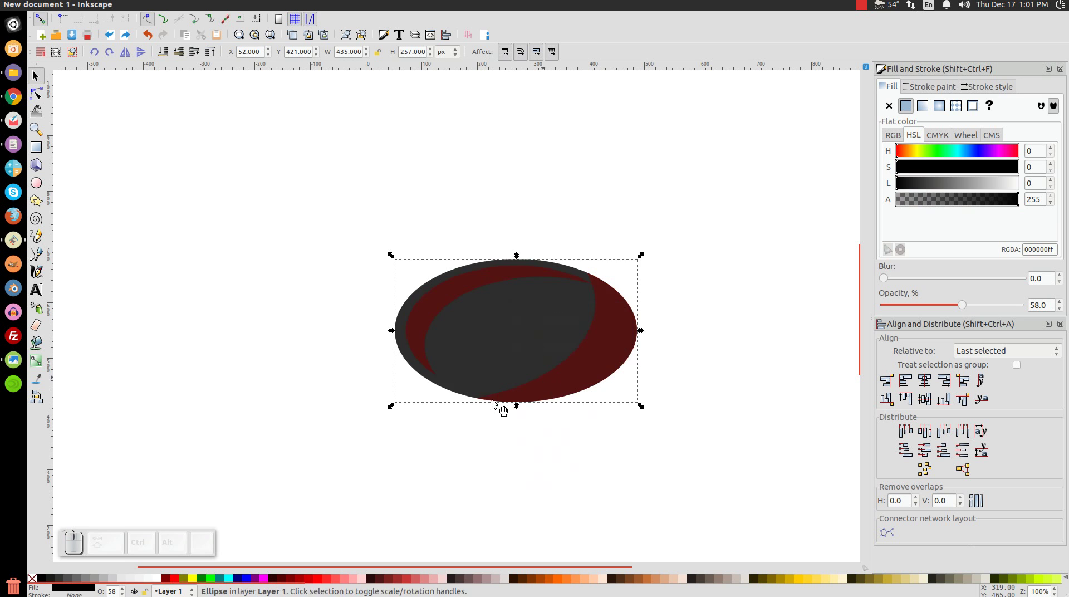
left_click(174, 577)
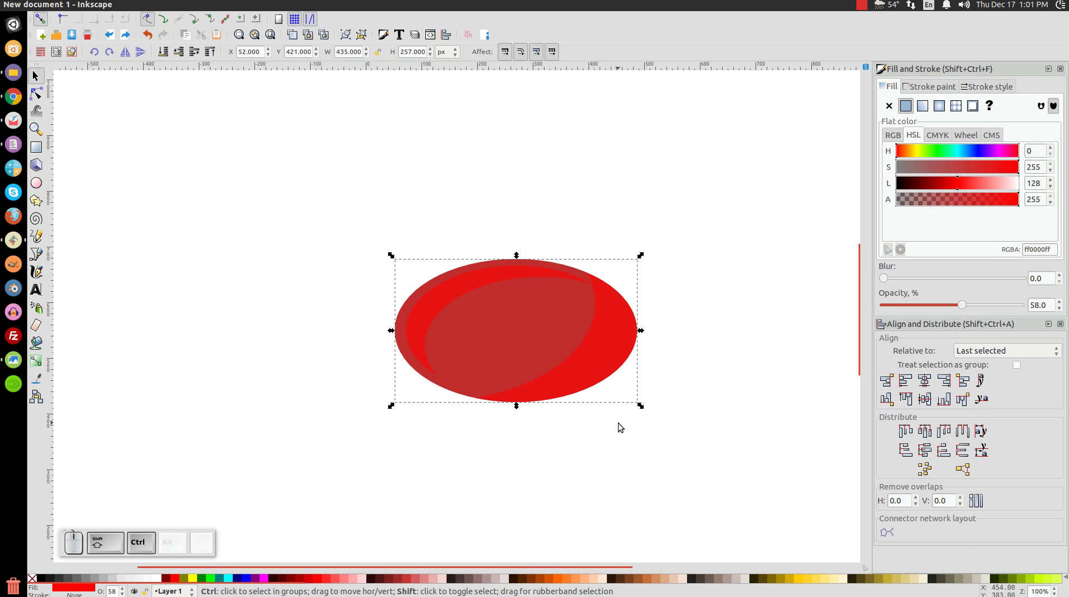
left_click_drag(641, 406, 546, 380)
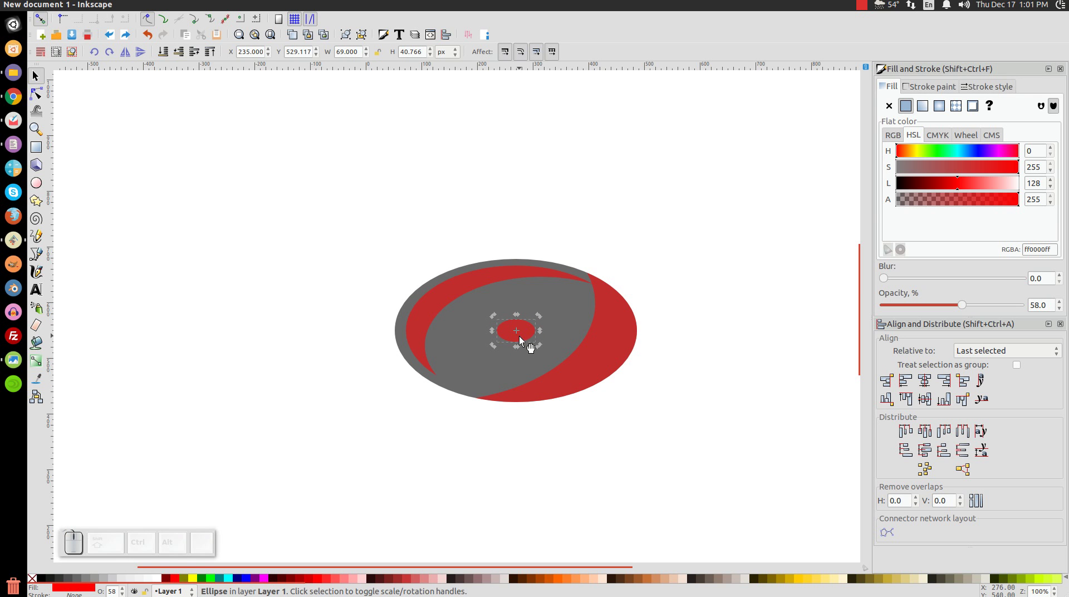
left_click_drag(537, 347, 474, 312)
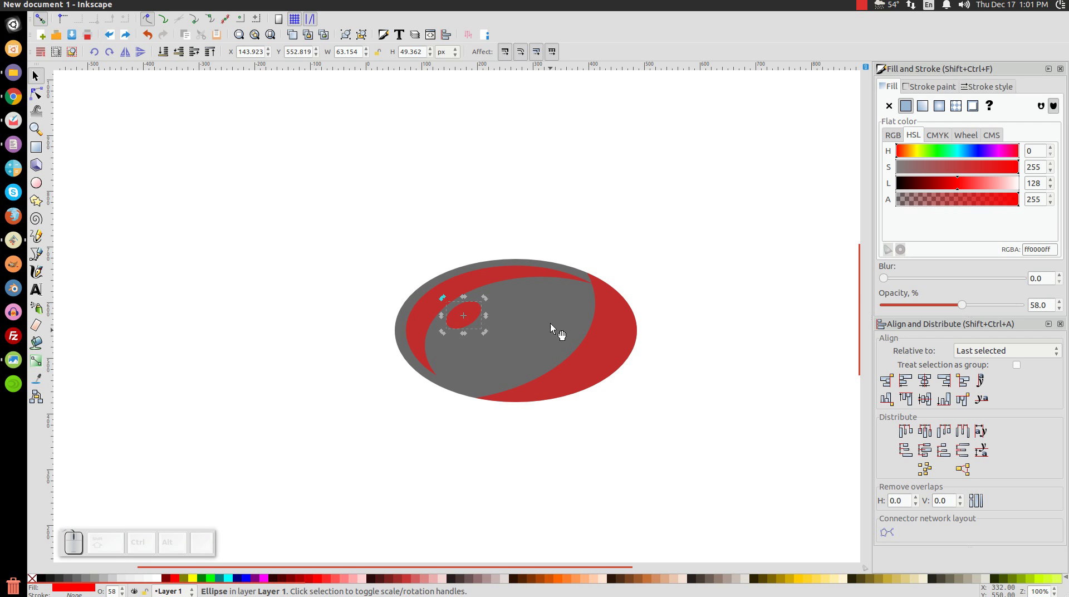
Step: Create a linked offset of the grey ellipse, expand it slightly outward as a thin surrounding rim, and convert it to a path
left_click(529, 295)
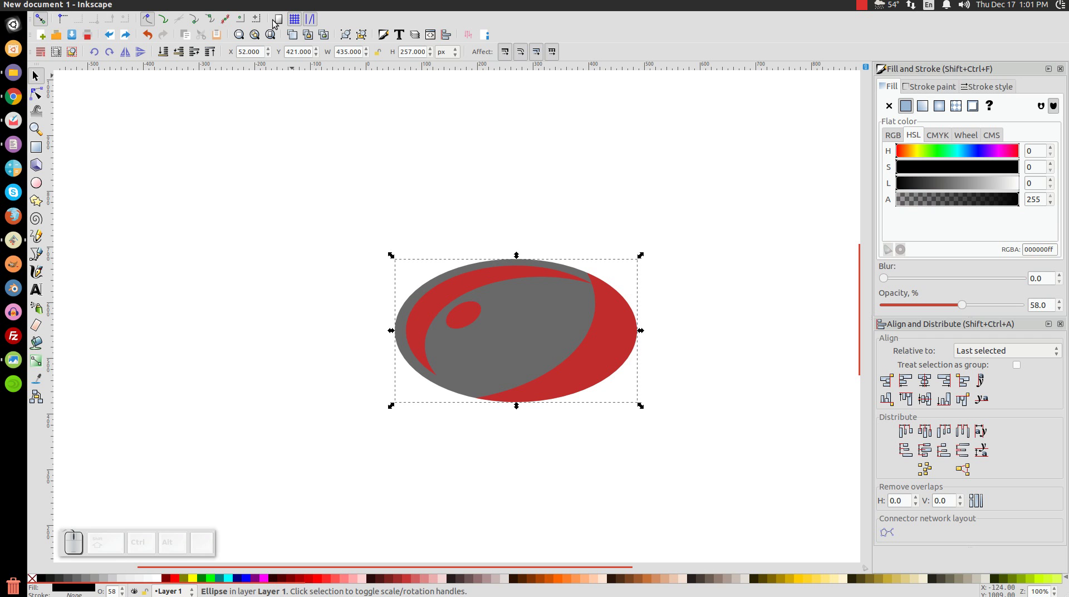
left_click(185, 5)
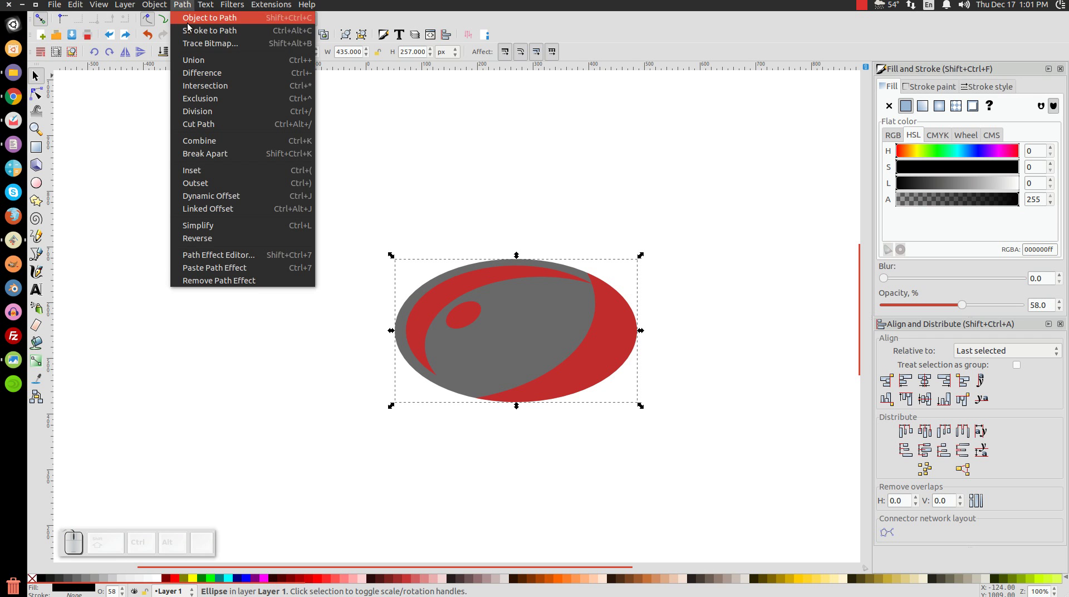
left_click(220, 212)
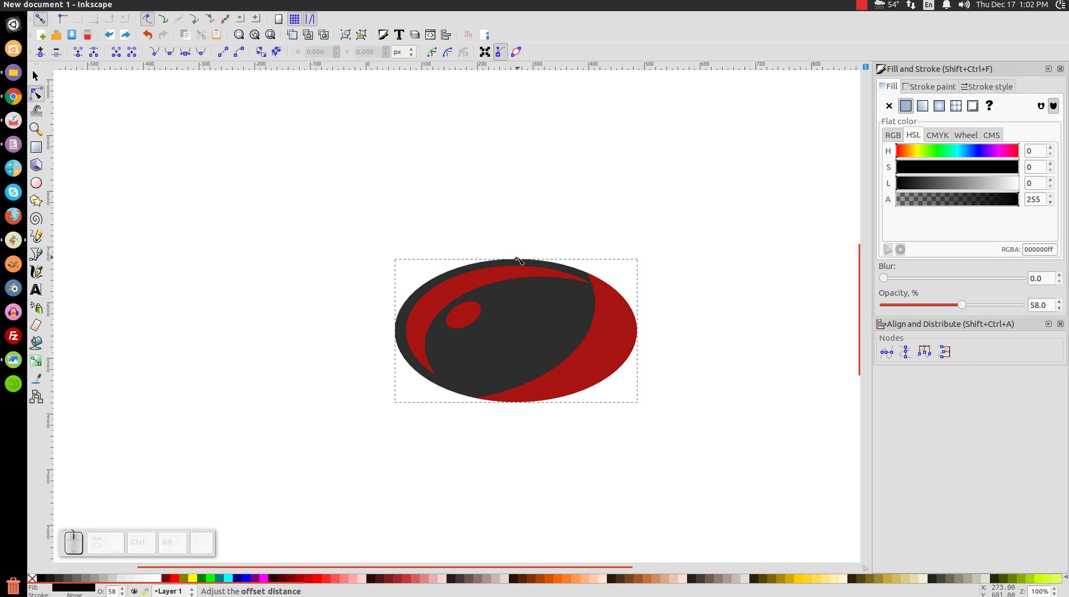
left_click_drag(517, 259, 518, 253)
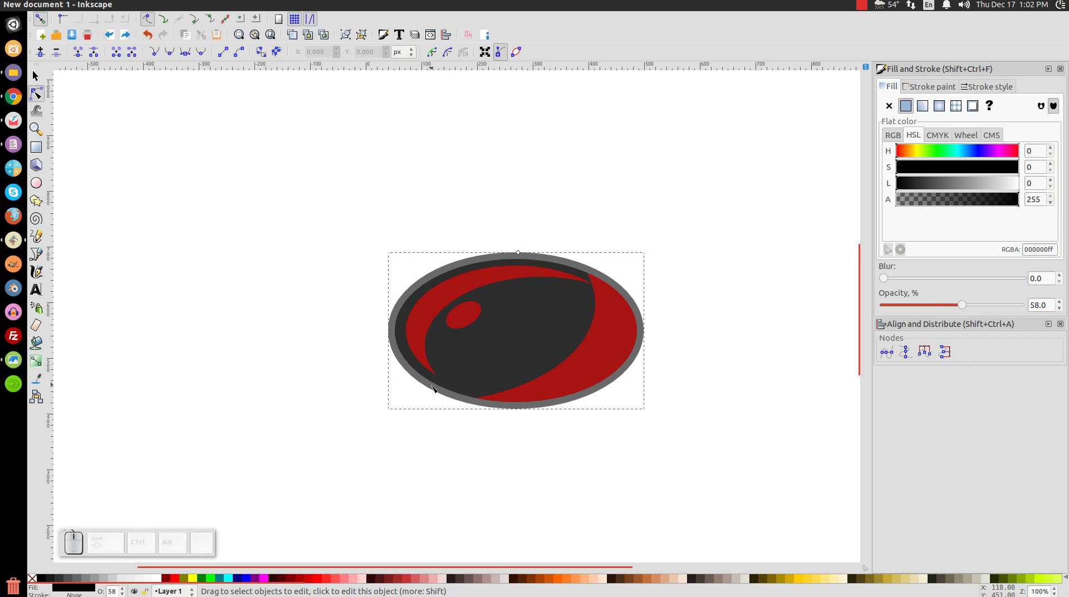
left_click(184, 4)
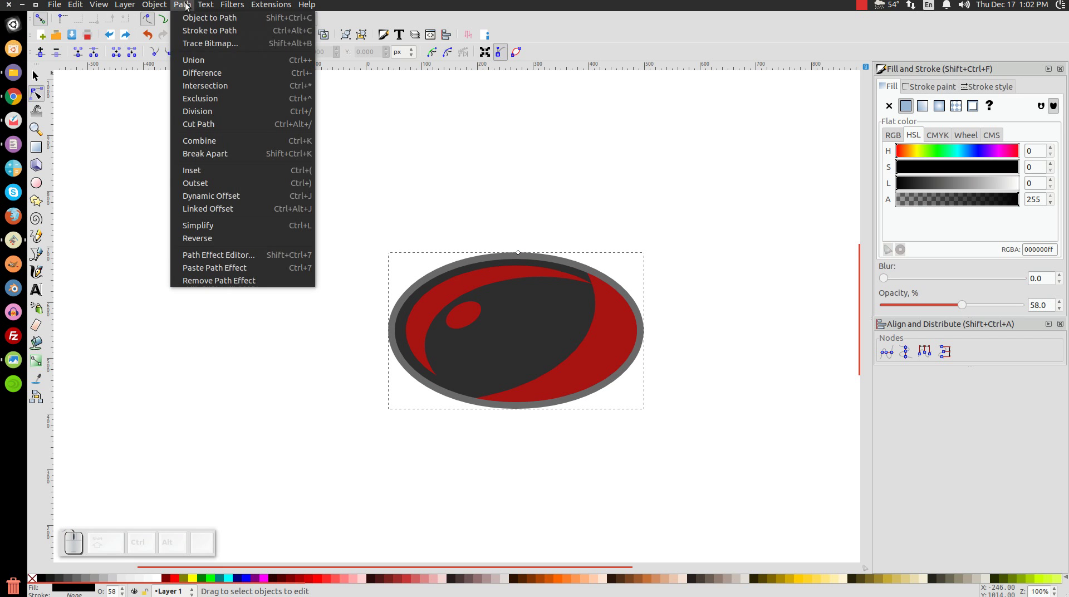
left_click(200, 15)
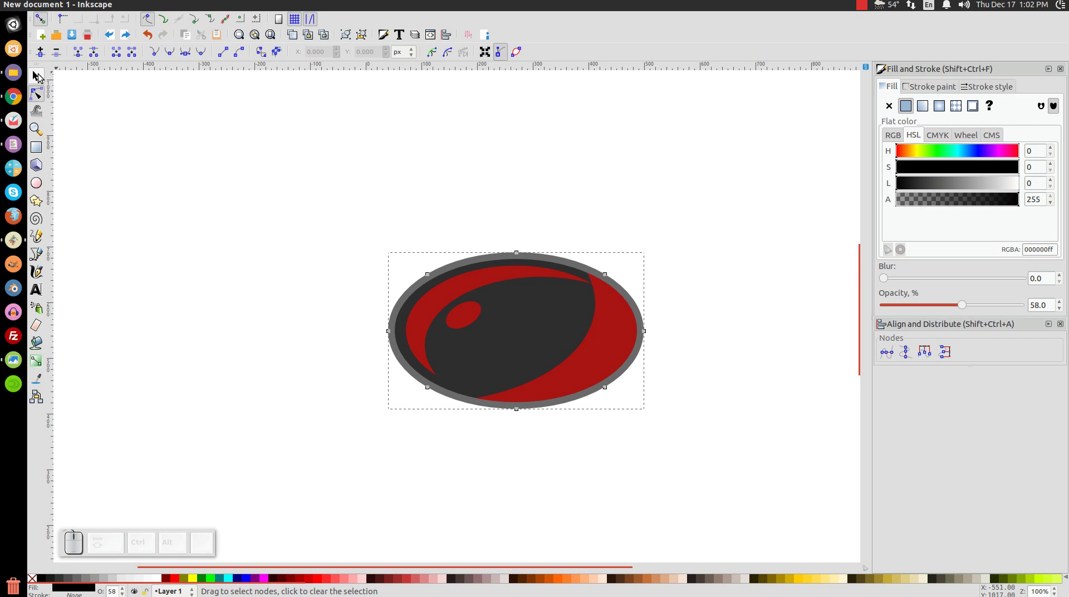
Step: Set the original main ellipse inside the rim to 100% opacity and fill it pink (ff0066)
left_click(35, 75)
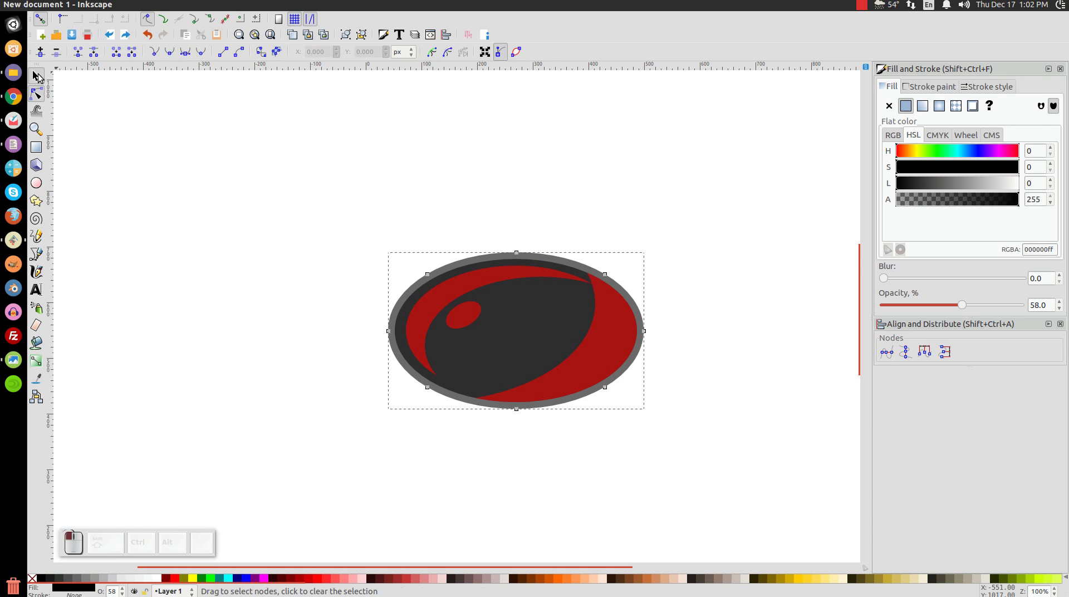
left_click(539, 305)
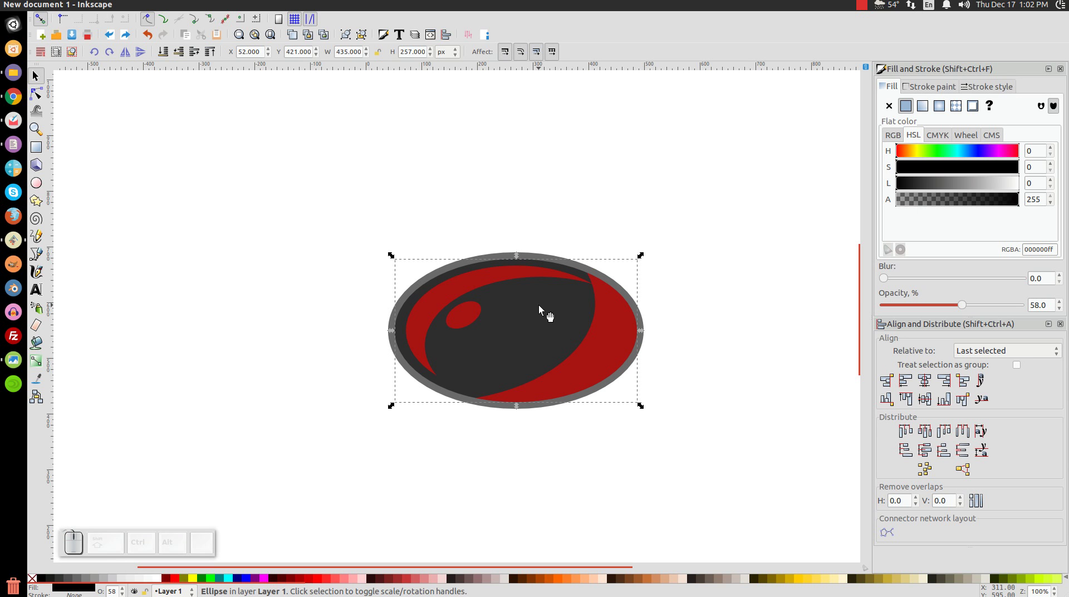
left_click_drag(963, 308, 1021, 306)
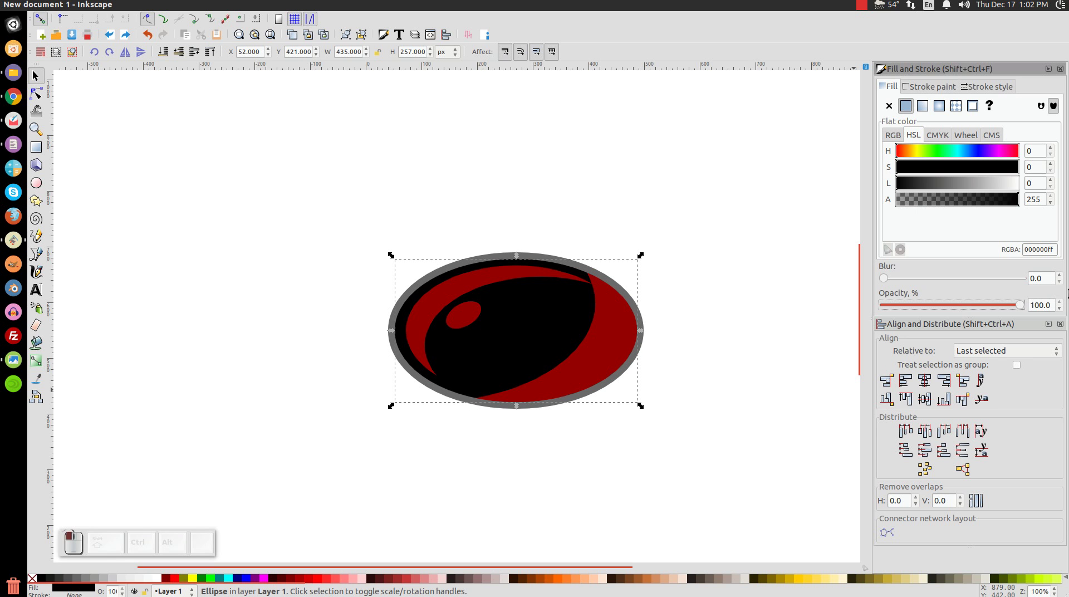
left_click_drag(345, 584, 1044, 580)
left_click_drag(815, 587, 1039, 582)
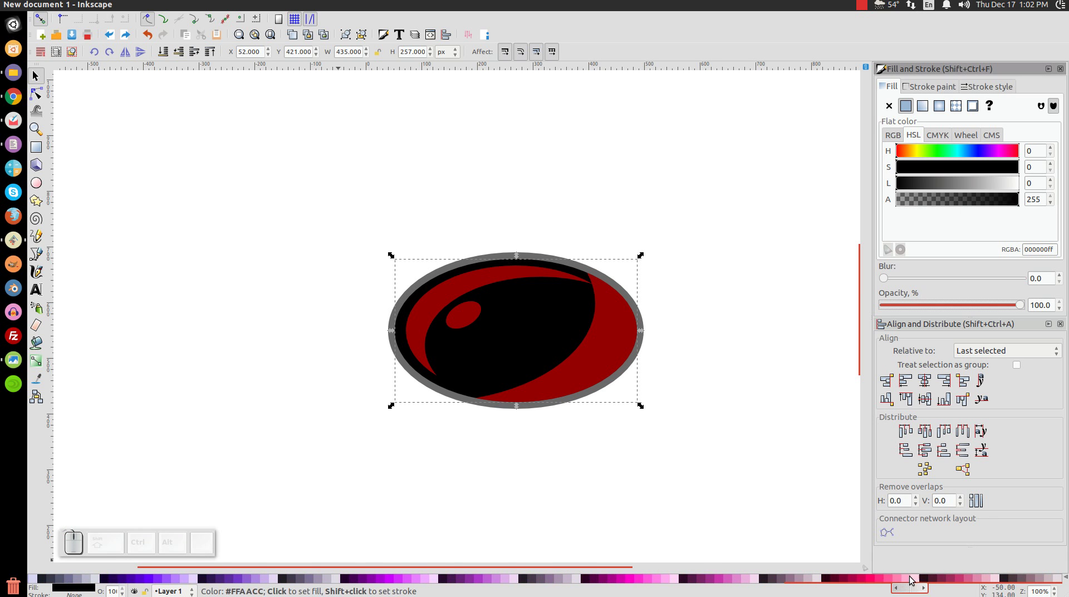
left_click(871, 579)
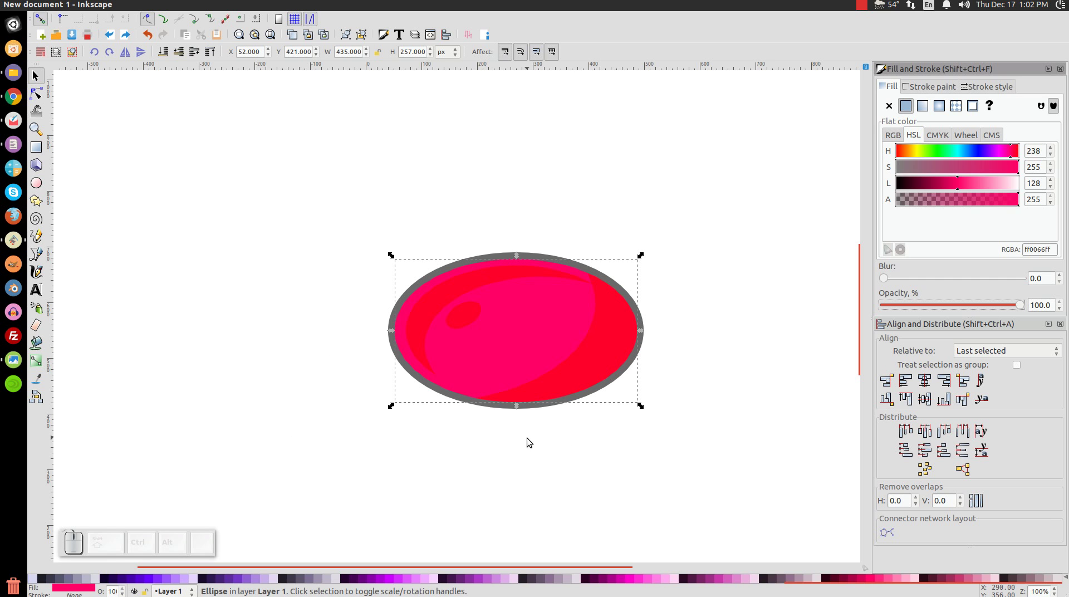
Step: Set the small tilted ellipse and the upper-left crescent to 100% opacity and fill both white (ffffff)
left_click(460, 313)
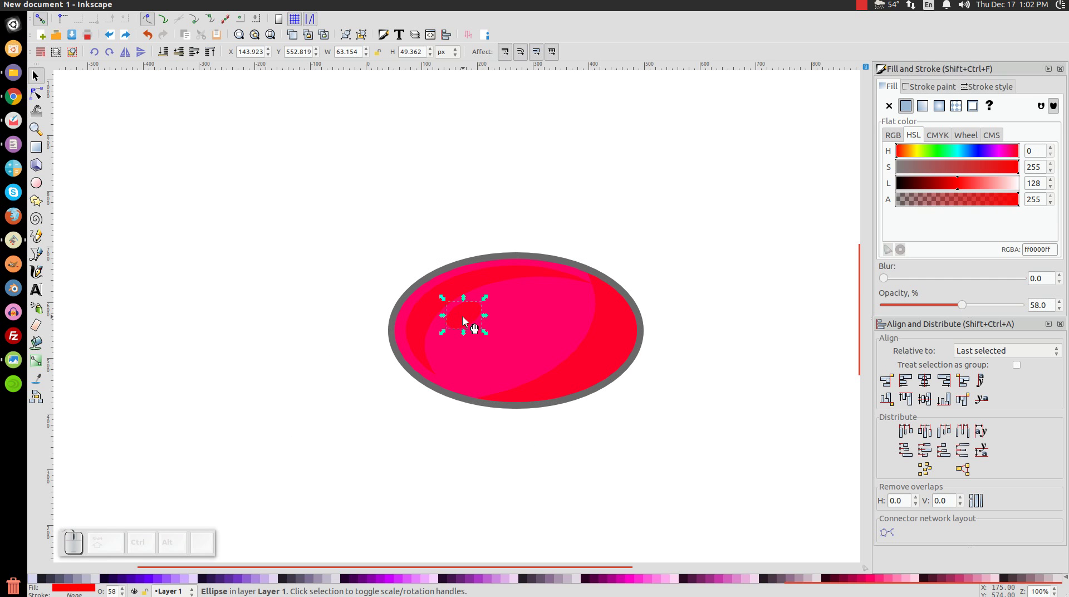
left_click(489, 273, "shift")
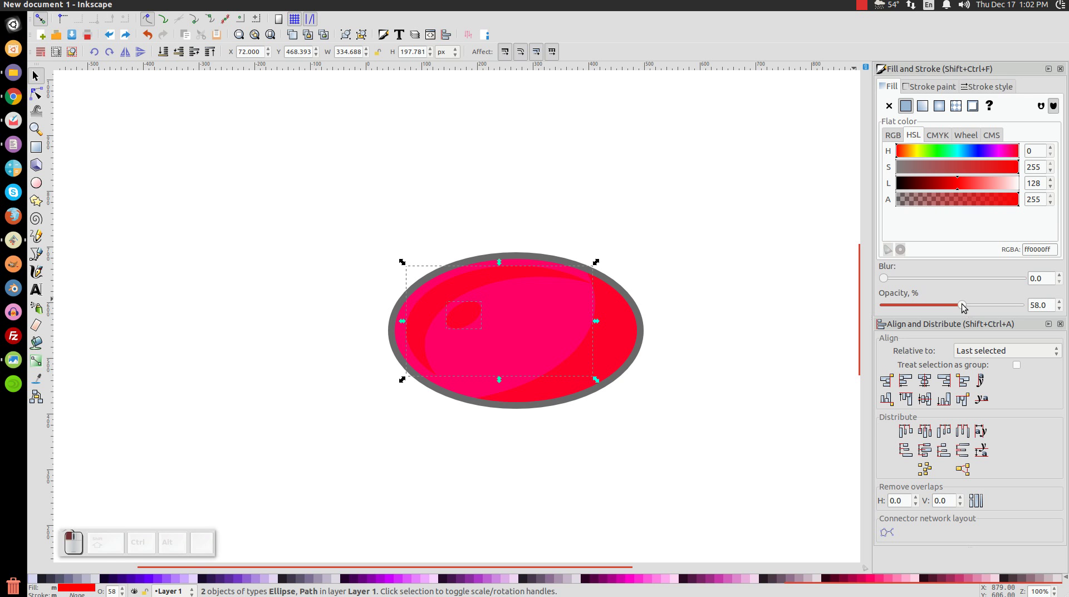
left_click_drag(963, 306, 1027, 306)
left_click_drag(749, 588, 37, 584)
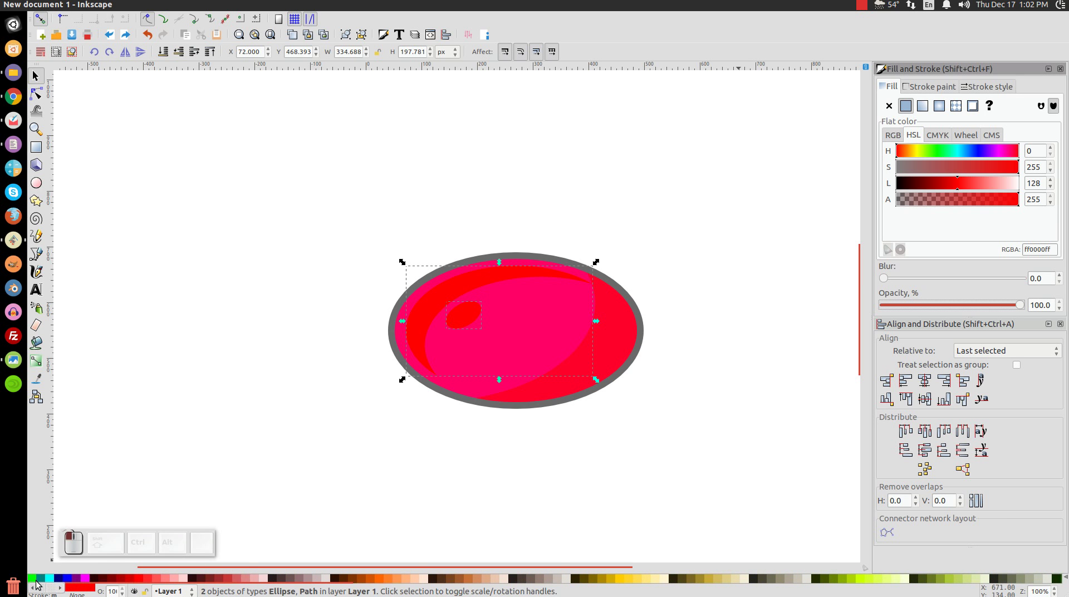
left_click_drag(432, 584, 162, 585)
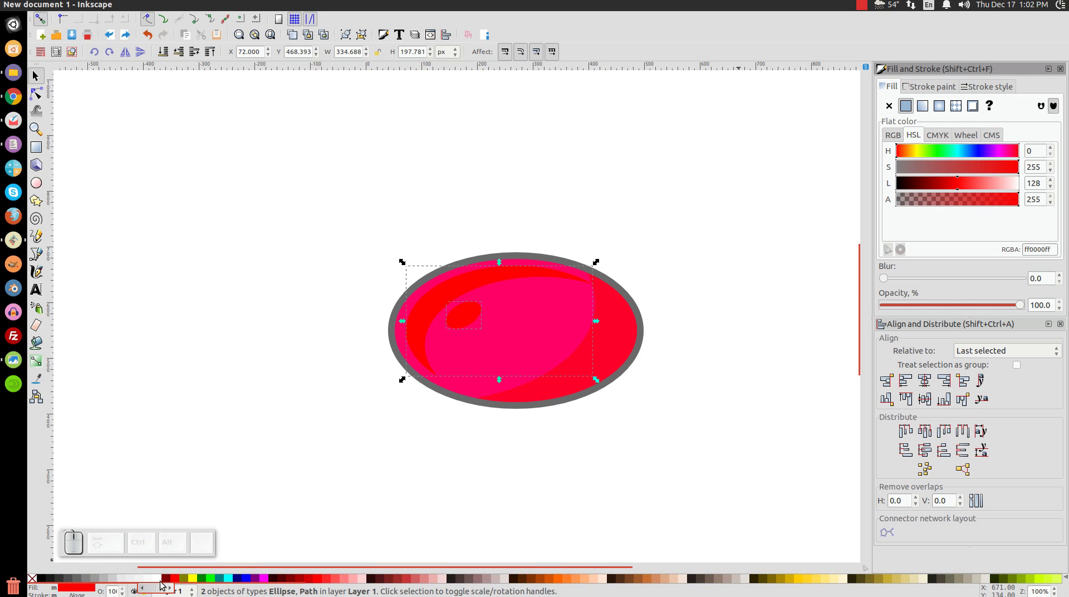
left_click(157, 578)
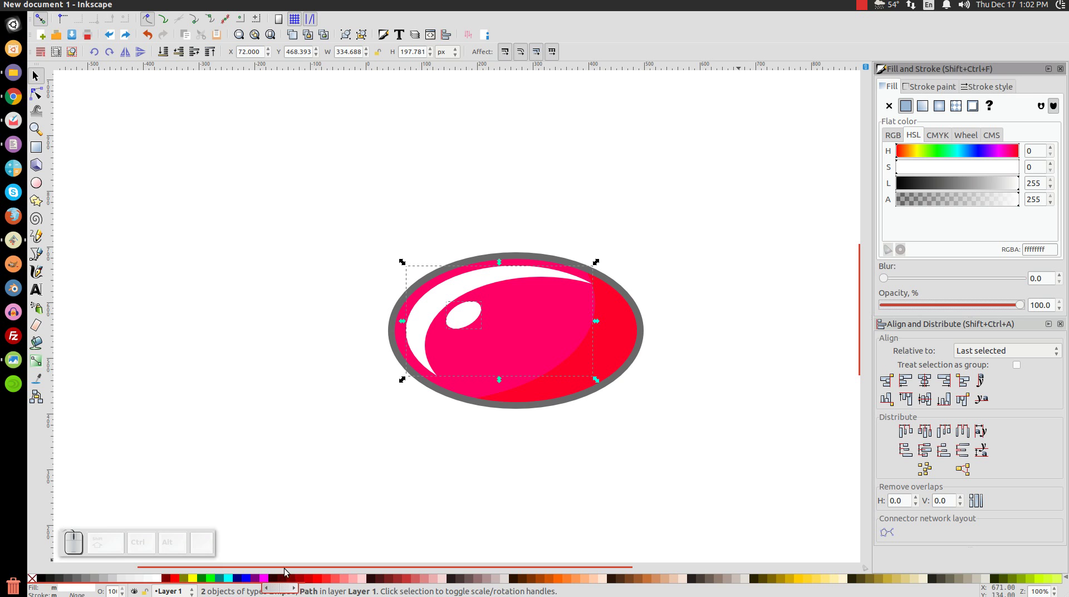
Step: Set the lower-right shading crescent to 100% opacity and fill it with the main ellipse's pink (ff0066) using the Dropper
left_click(615, 329)
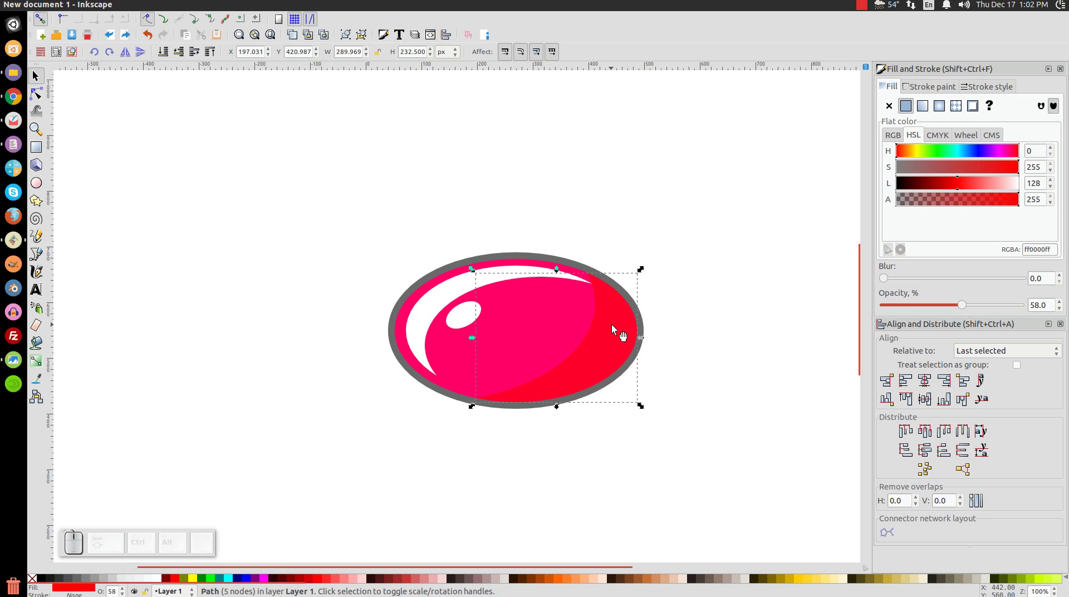
left_click_drag(963, 305, 1043, 305)
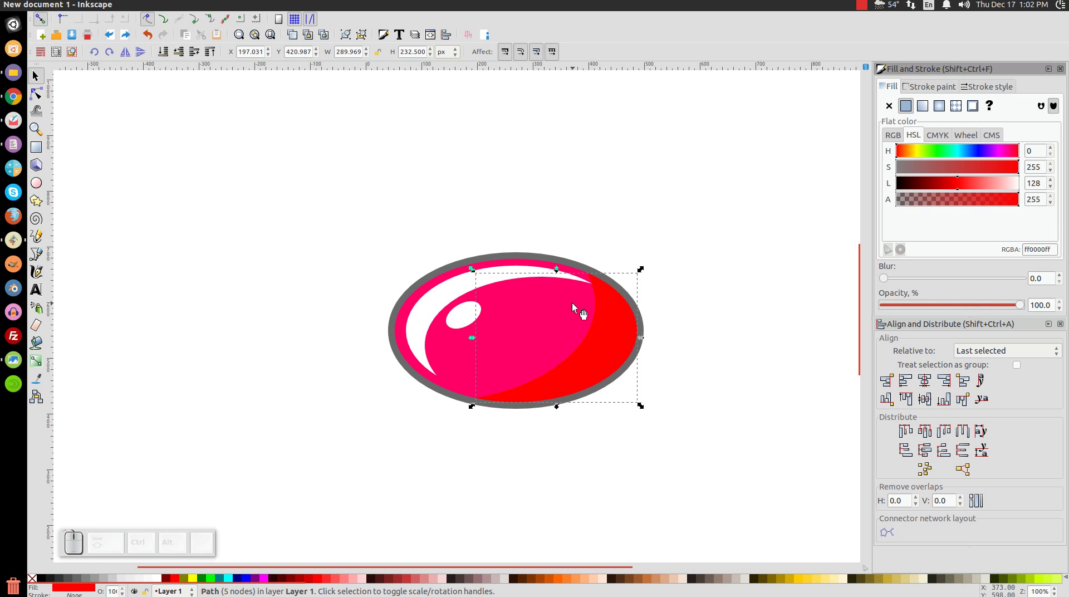
key("d")
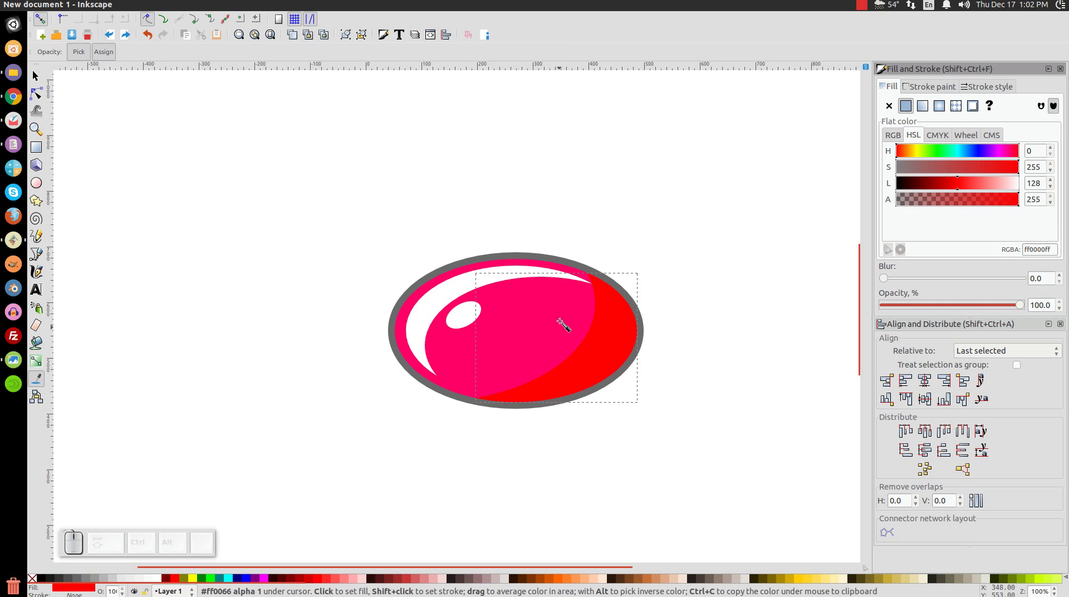
left_click(524, 319)
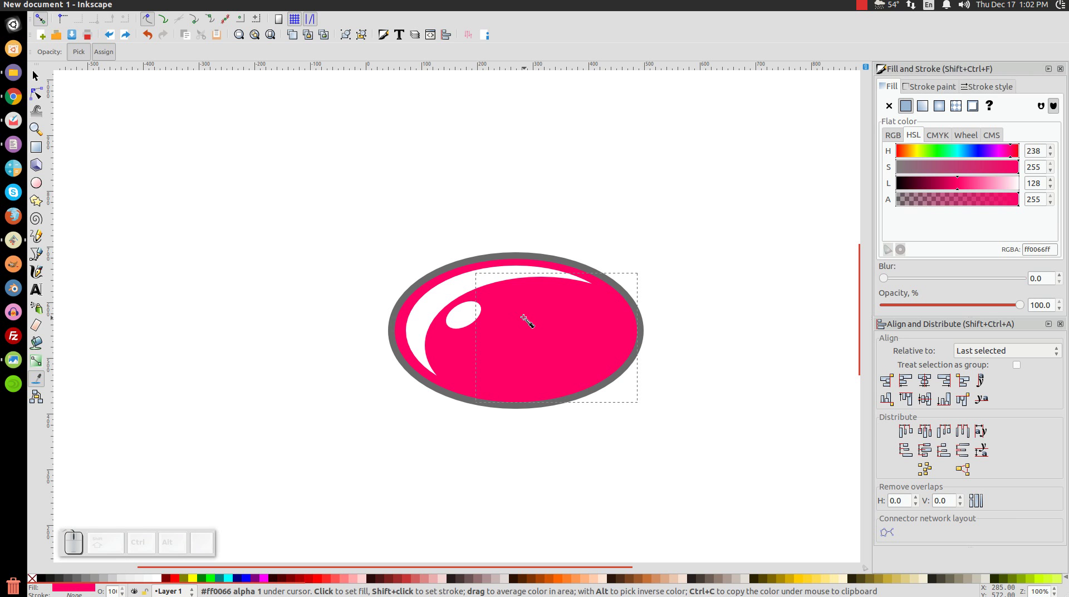
key("s")
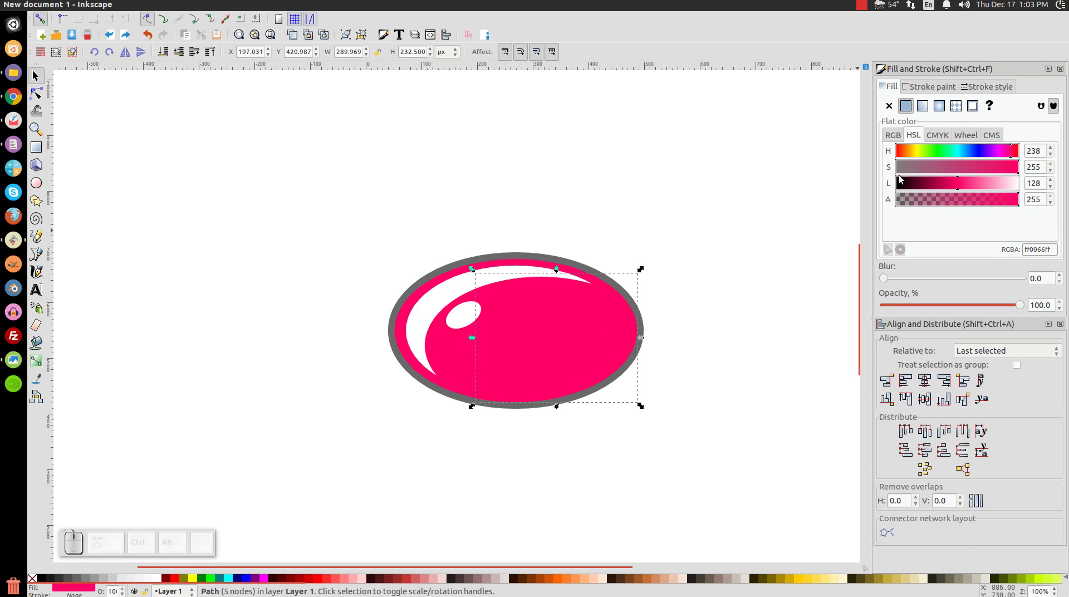
Step: Darken the lower-right shading crescent to cb0051, and set the outer rim to 100% opacity with the darker pink fill 98003d
left_click_drag(957, 187, 944, 185)
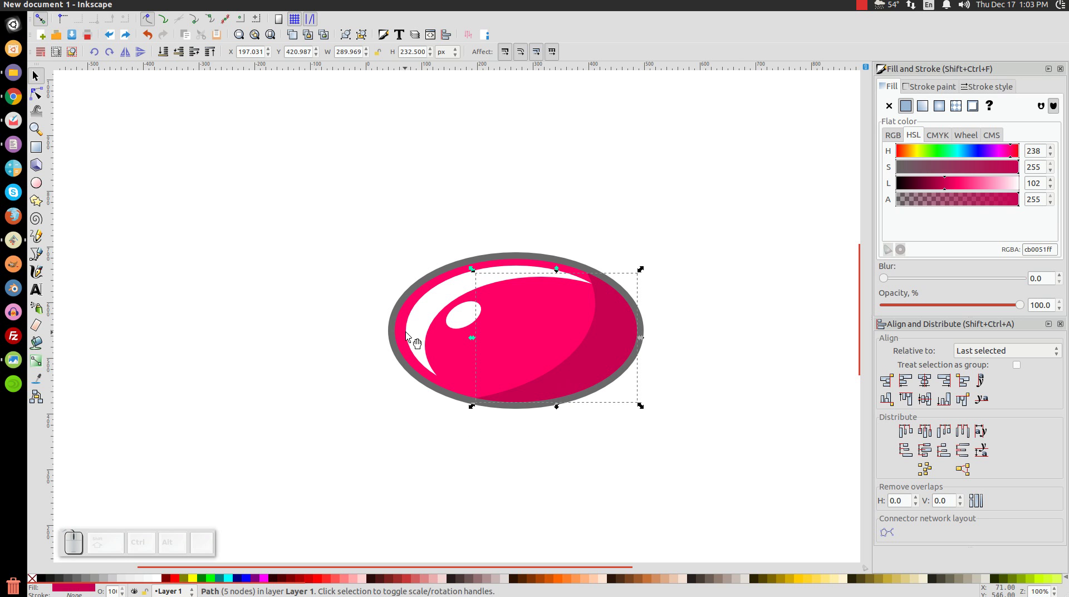
left_click(386, 329)
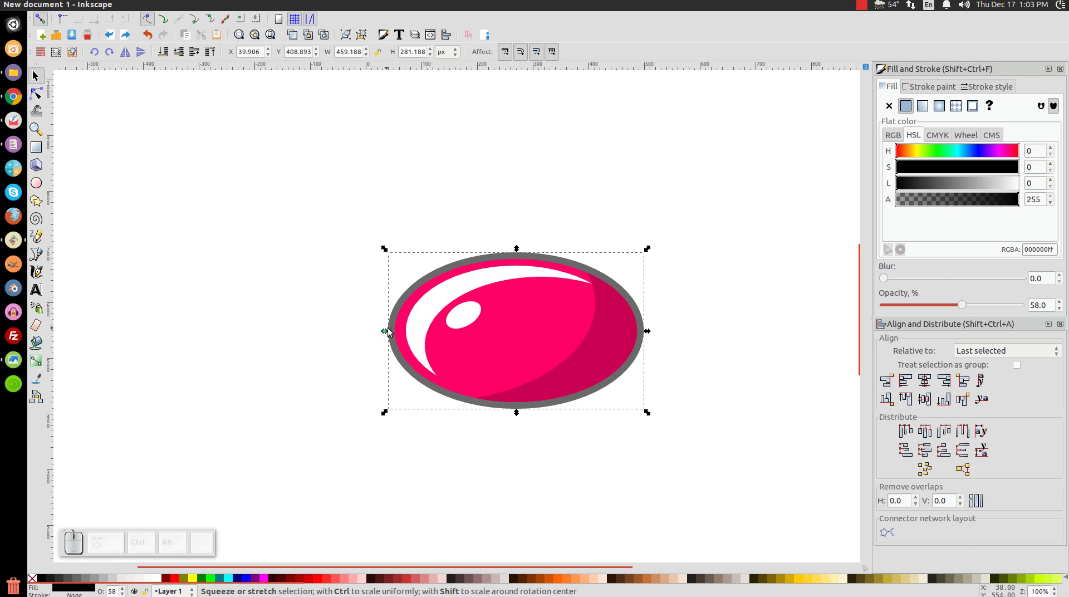
left_click_drag(963, 308, 1066, 299)
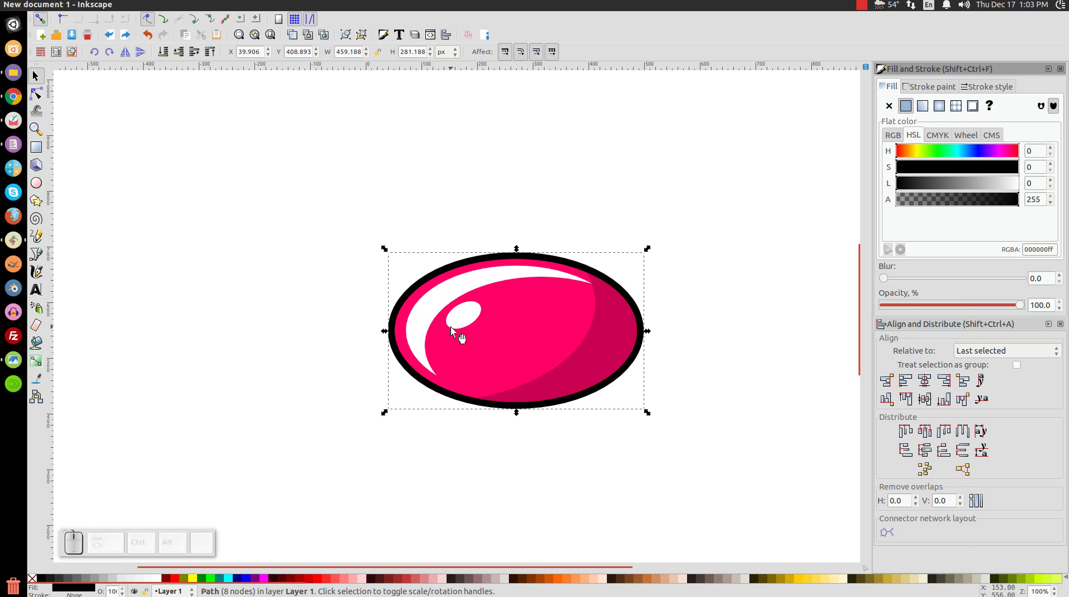
key("d")
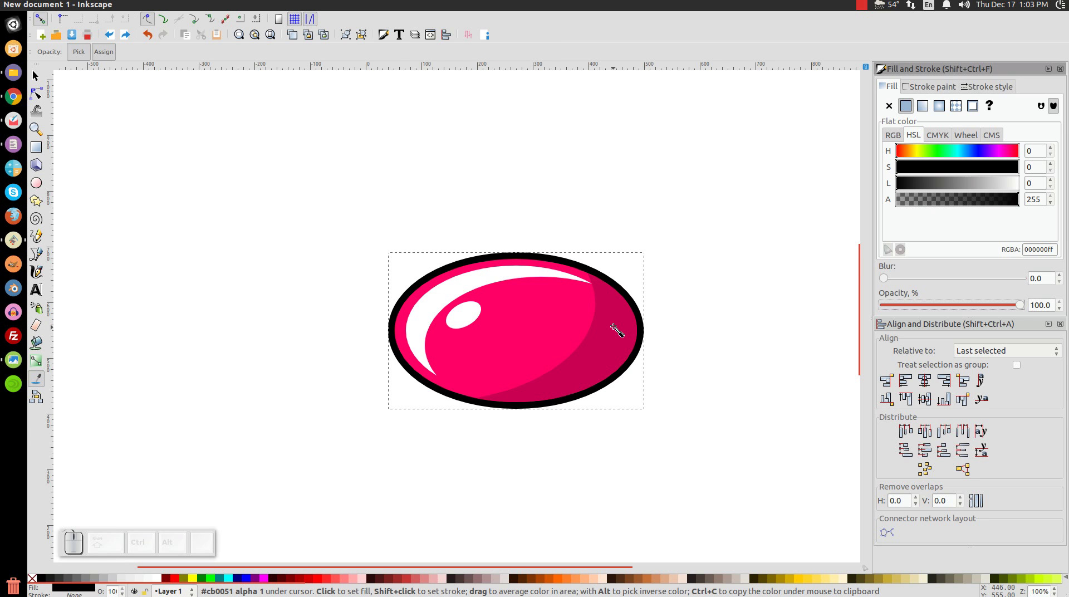
left_click(615, 329)
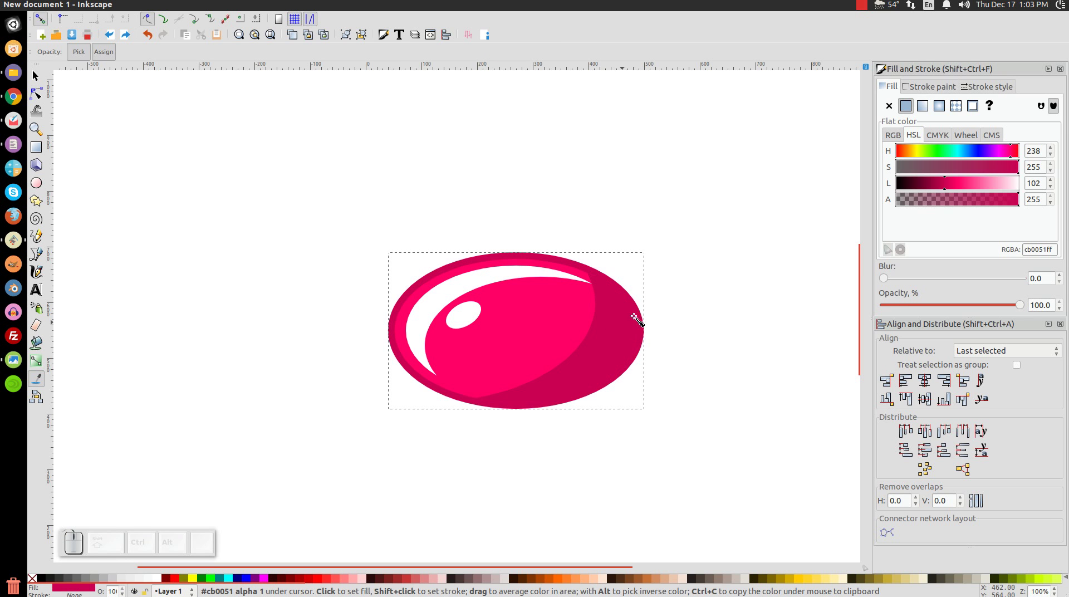
left_click_drag(944, 184, 932, 183)
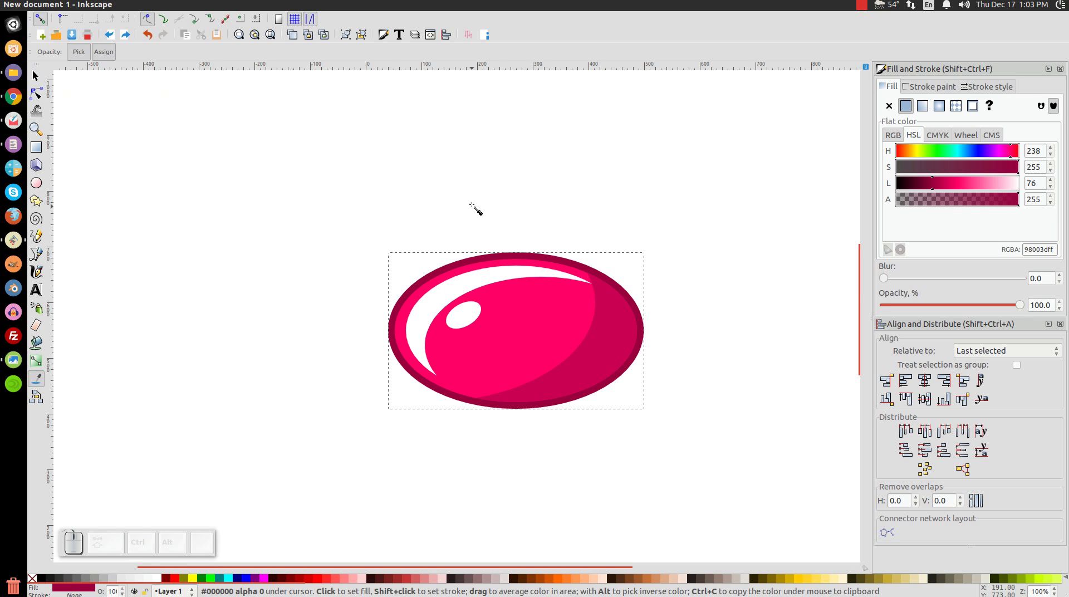
Step: Select all five parts of the pink scoop and group them
key("F1")
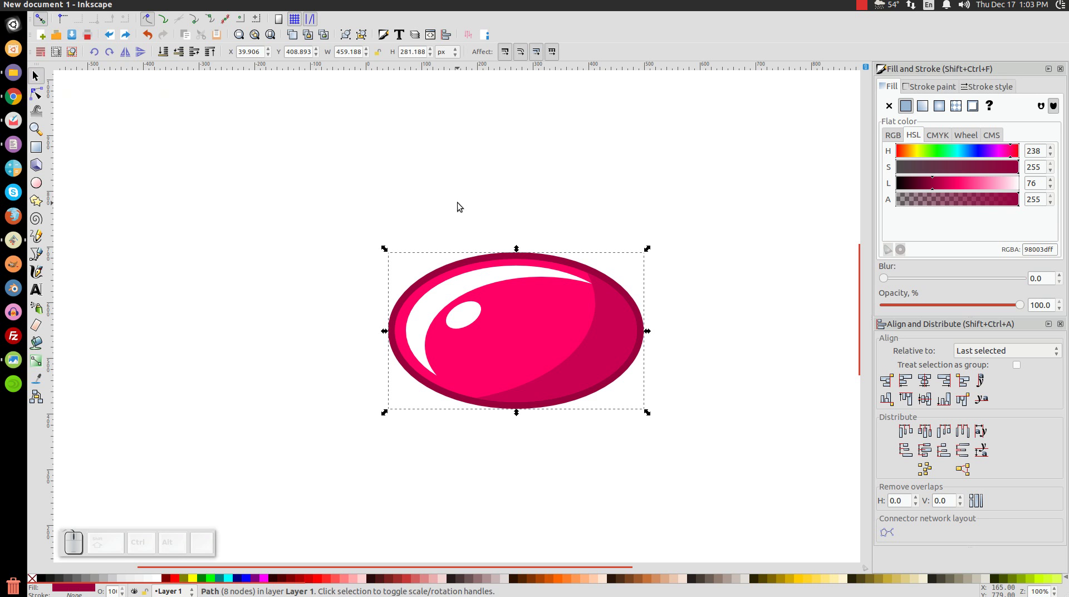
left_click_drag(752, 469, 248, 139)
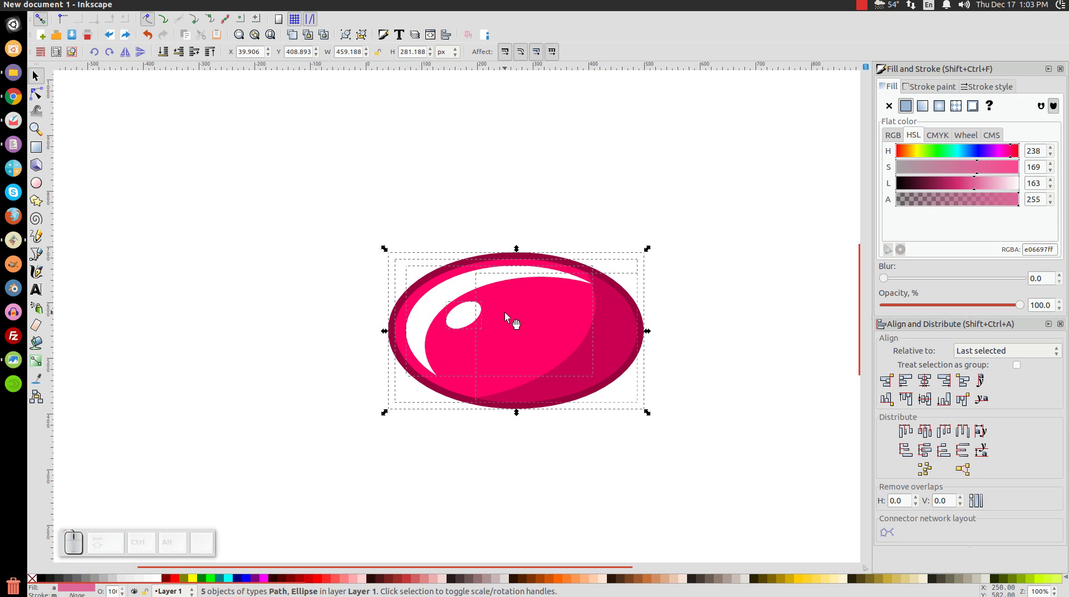
left_click(346, 38)
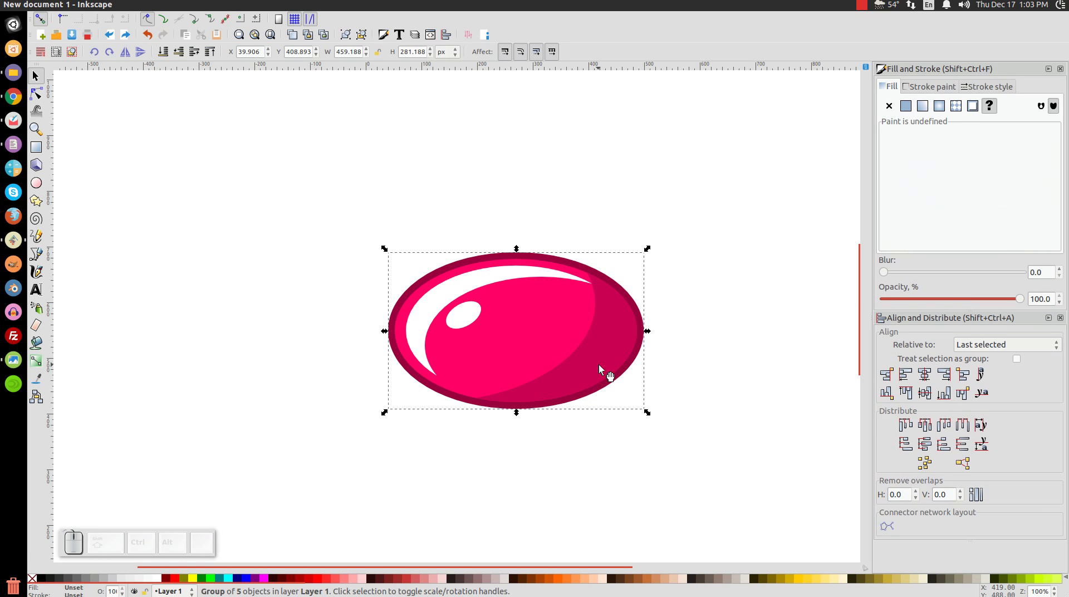
Step: Duplicate the scoop group and move the copy straight up by about 168 px so it overlaps the original
right_click(506, 297)
left_click(536, 368)
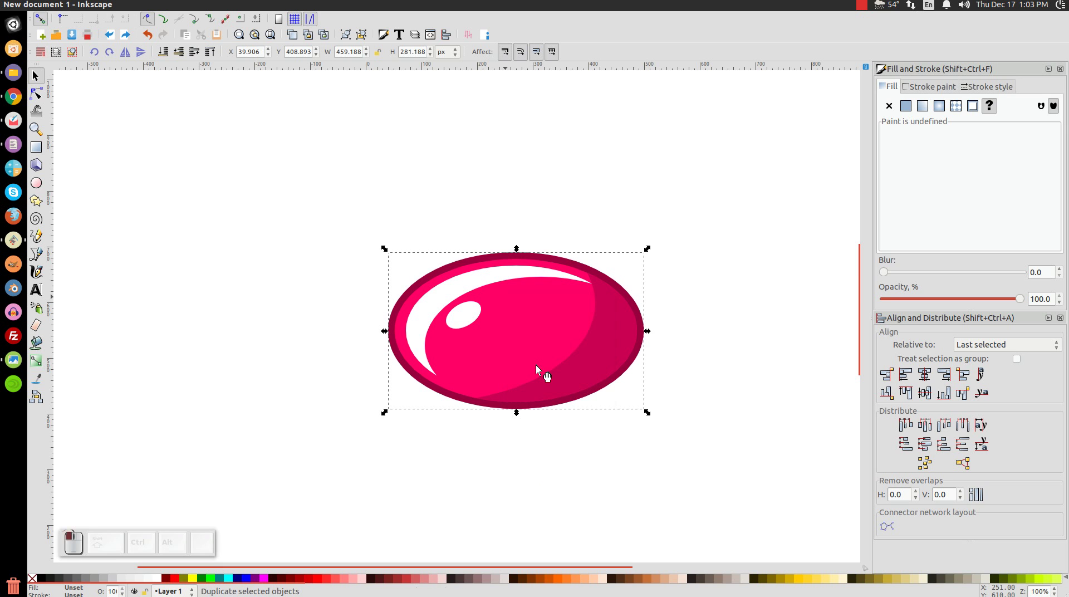
key("ctrl")
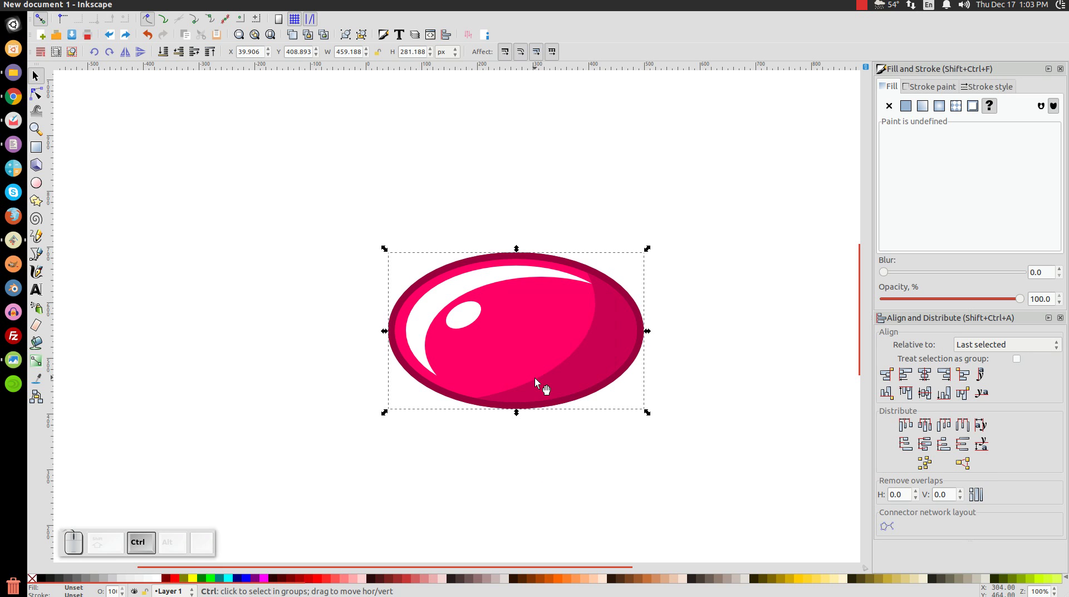
left_click_drag(535, 377, 539, 283)
Step: Scale the upper scoop copy down proportionally to about 387 px wide and lower it behind the original scoop
key("ctrl")
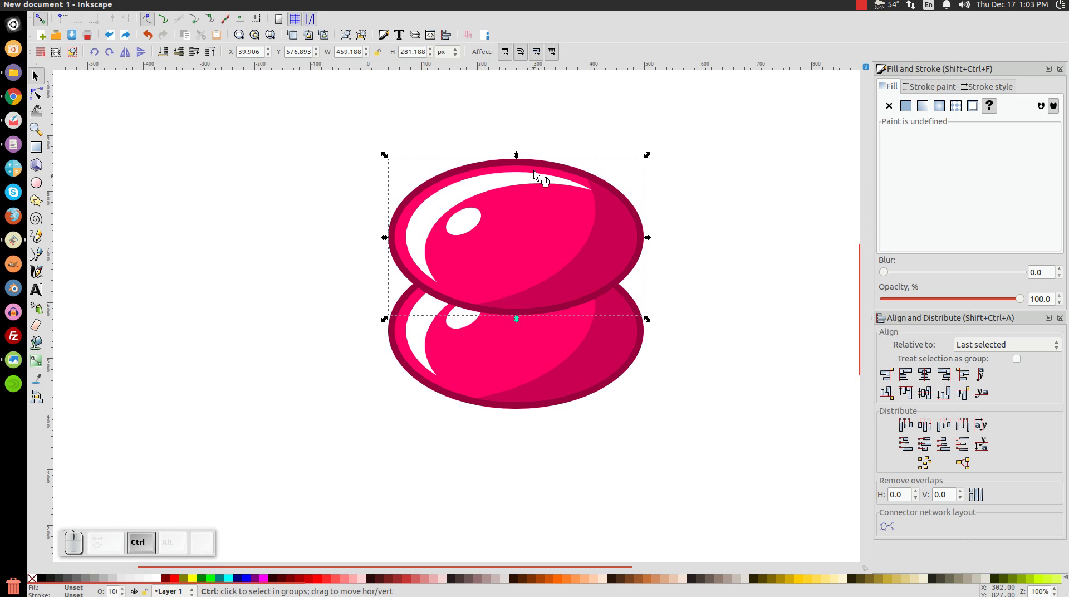
left_click_drag(517, 155, 518, 176)
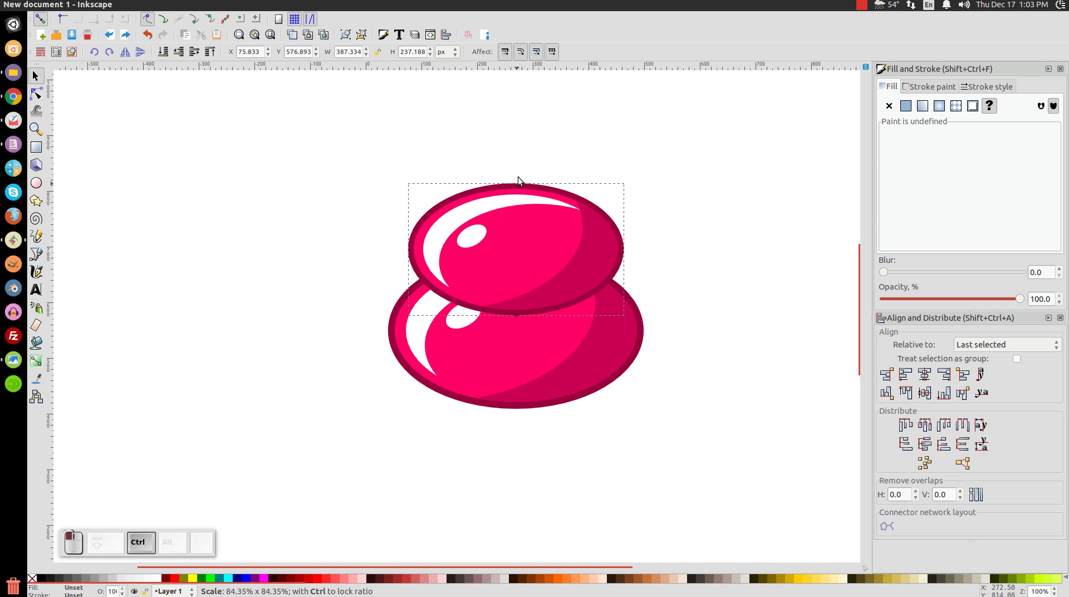
left_click(178, 52)
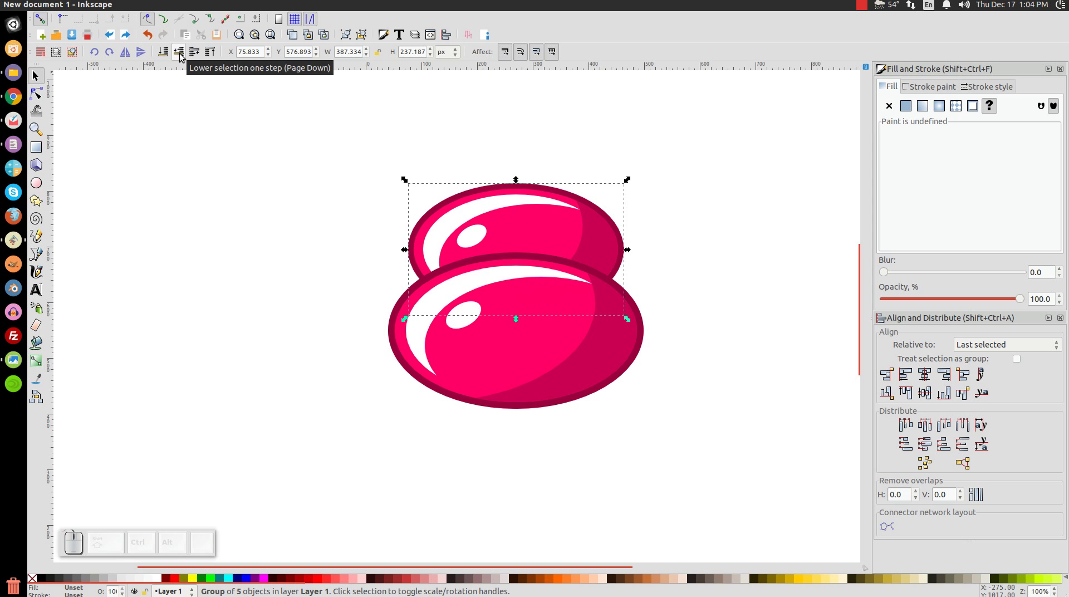
Step: Duplicate the smaller scoop, move the copy straight up by about 135 px, and lower it behind the middle scoop
right_click(533, 231)
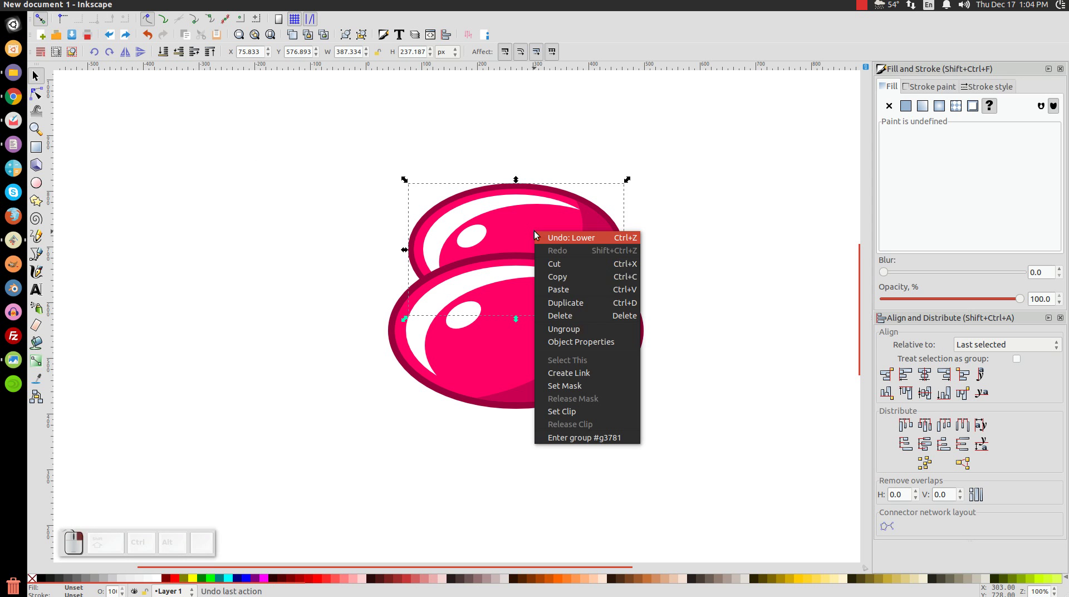
left_click(565, 302)
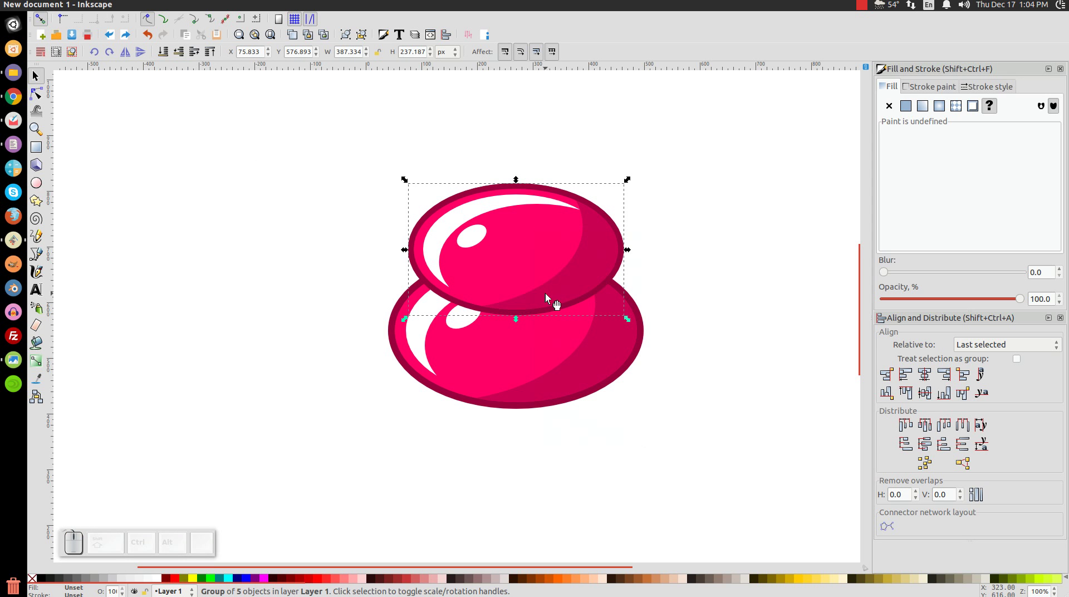
left_click_drag(543, 293, 542, 215)
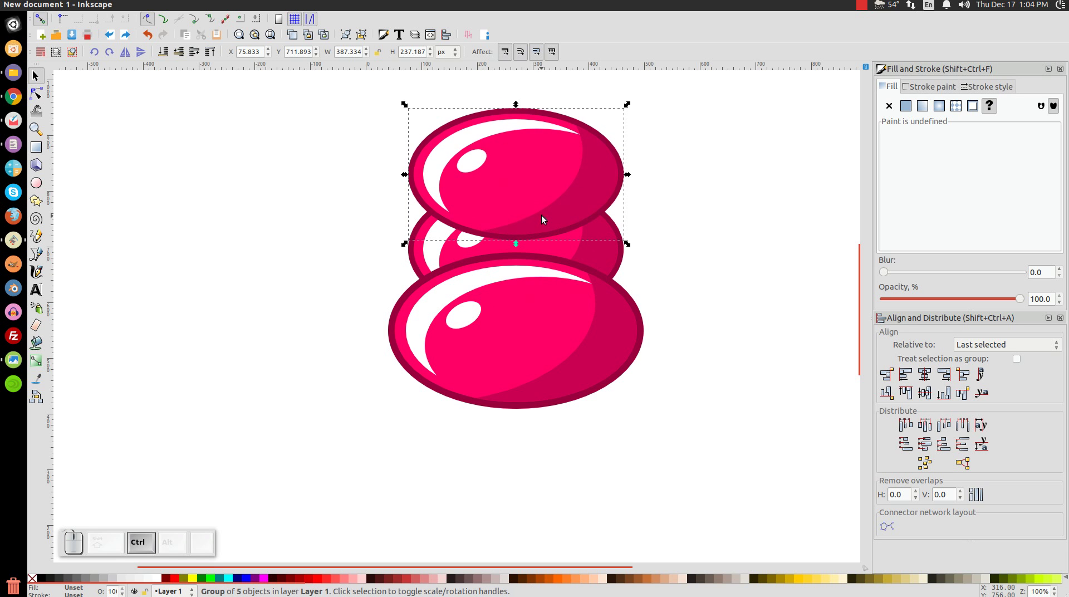
left_click(179, 52)
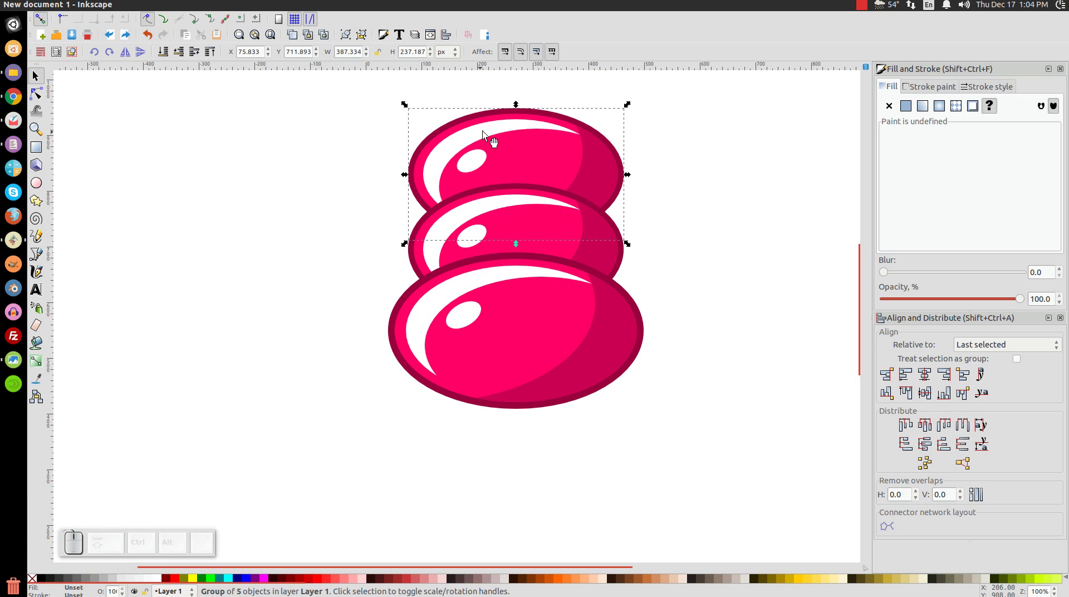
Step: Scale the topmost scoop down proportionally to about 286 px wide and shift it up about 14 px above the middle scoop
key("ctrl")
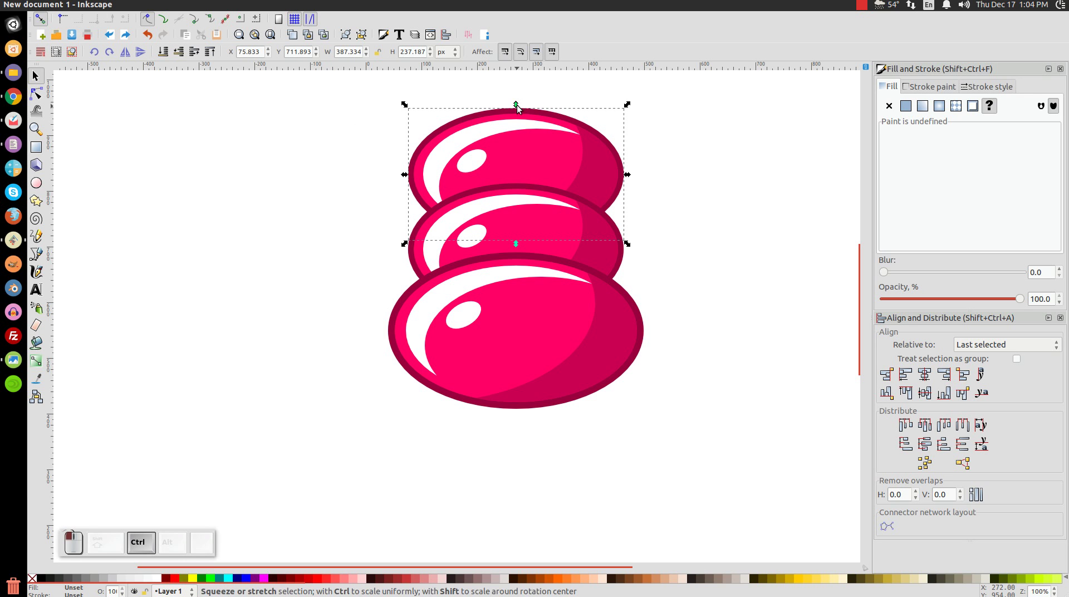
left_click_drag(517, 106, 527, 159)
left_click(528, 153)
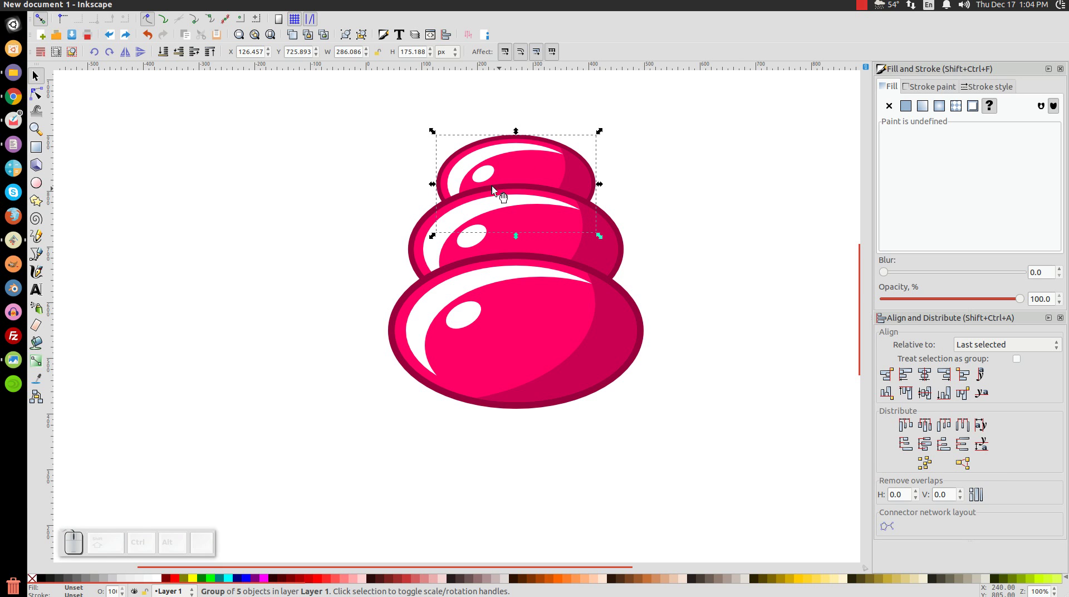
Step: Draw a 210 px square in the empty area to the left of the stacked scoops
left_click(36, 147)
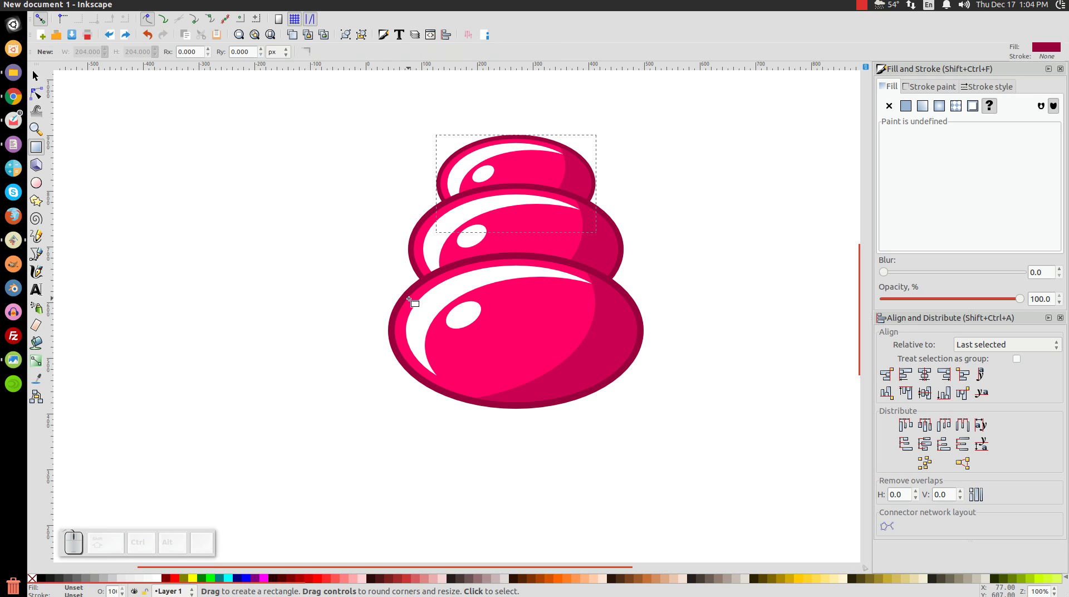
key("ctrl")
key("shift")
left_click_drag(203, 252, 275, 312)
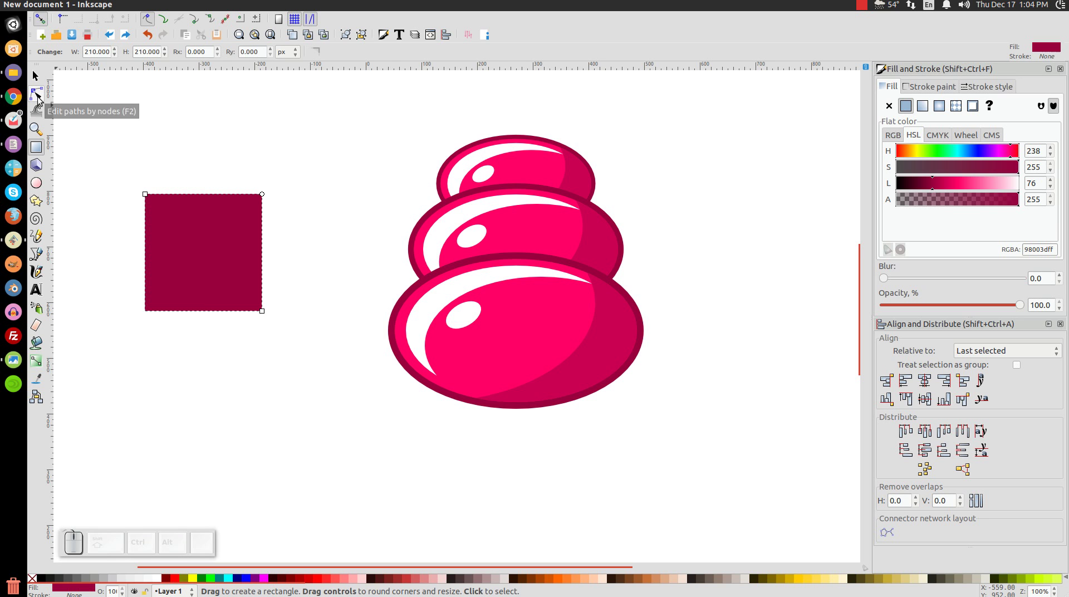
Step: Rotate the dark pink square 45 degrees into a diamond
left_click(35, 76)
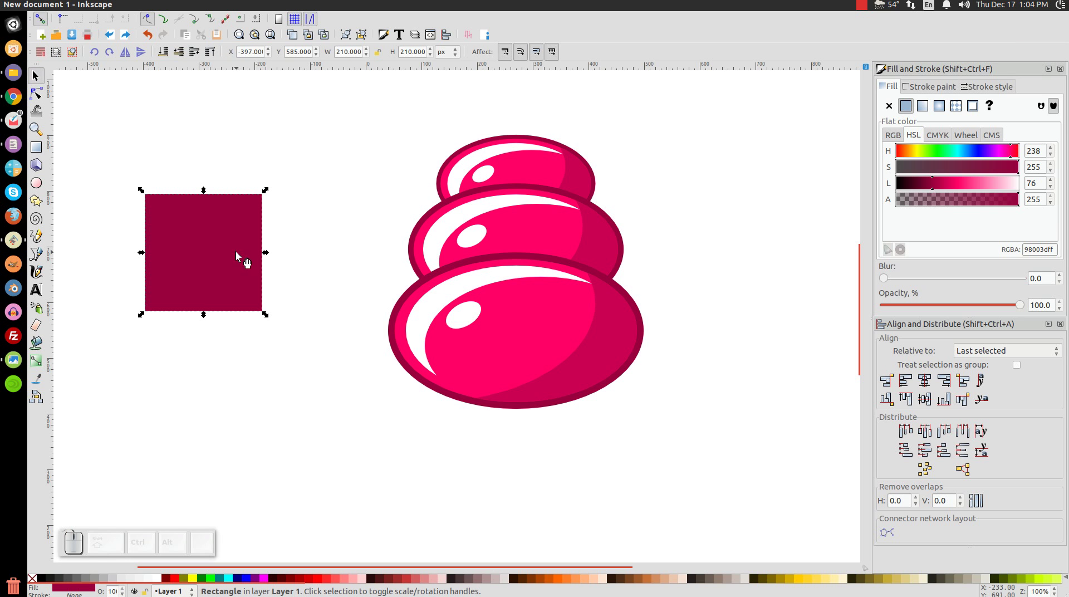
left_click(219, 215)
key("ctrl")
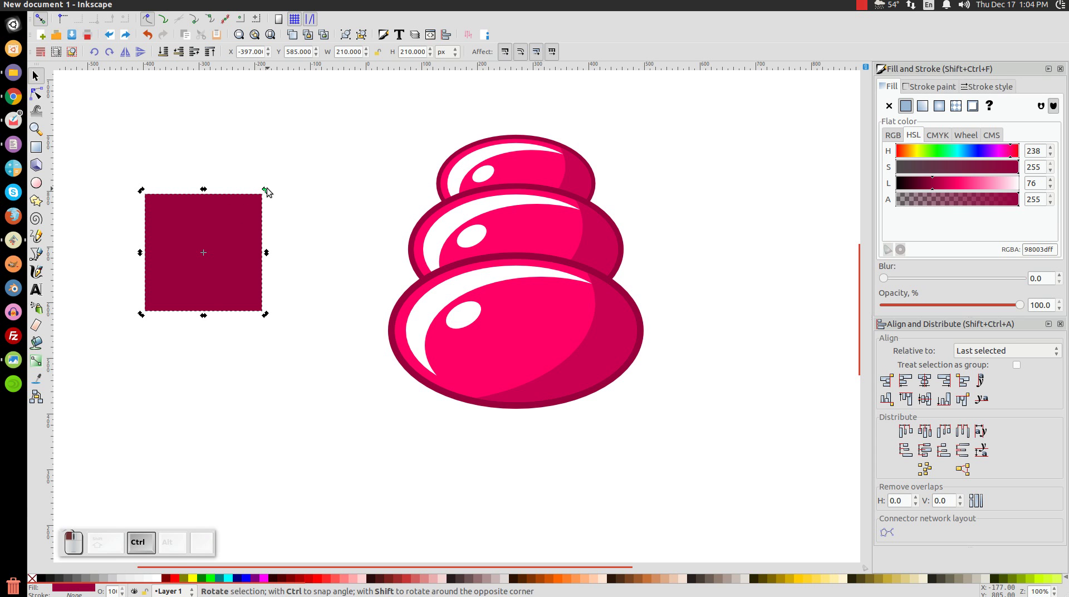
left_click_drag(266, 188, 285, 244)
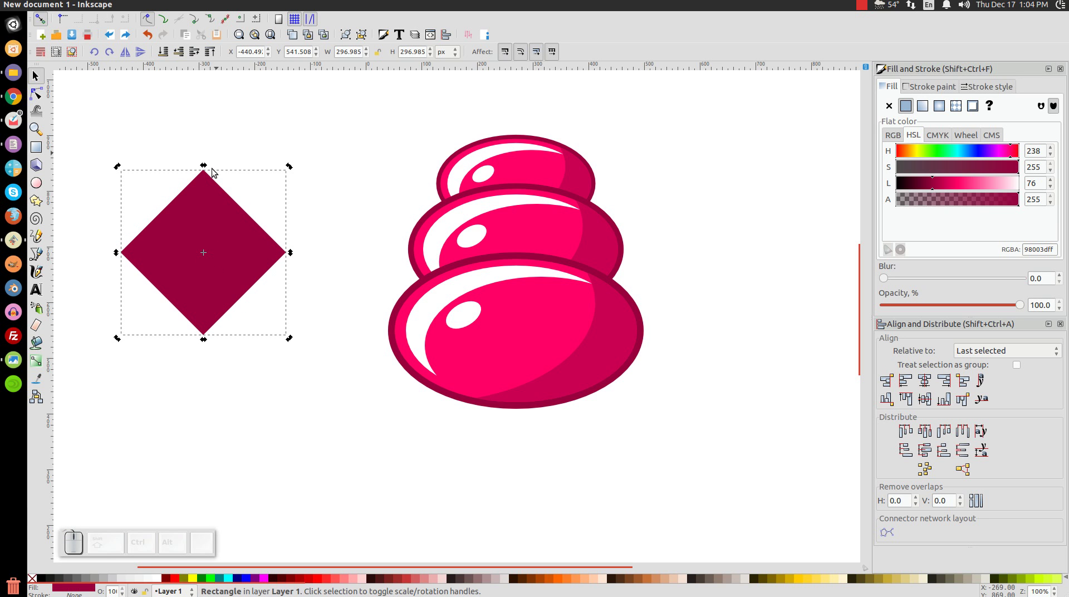
left_click_drag(123, 303, 192, 314)
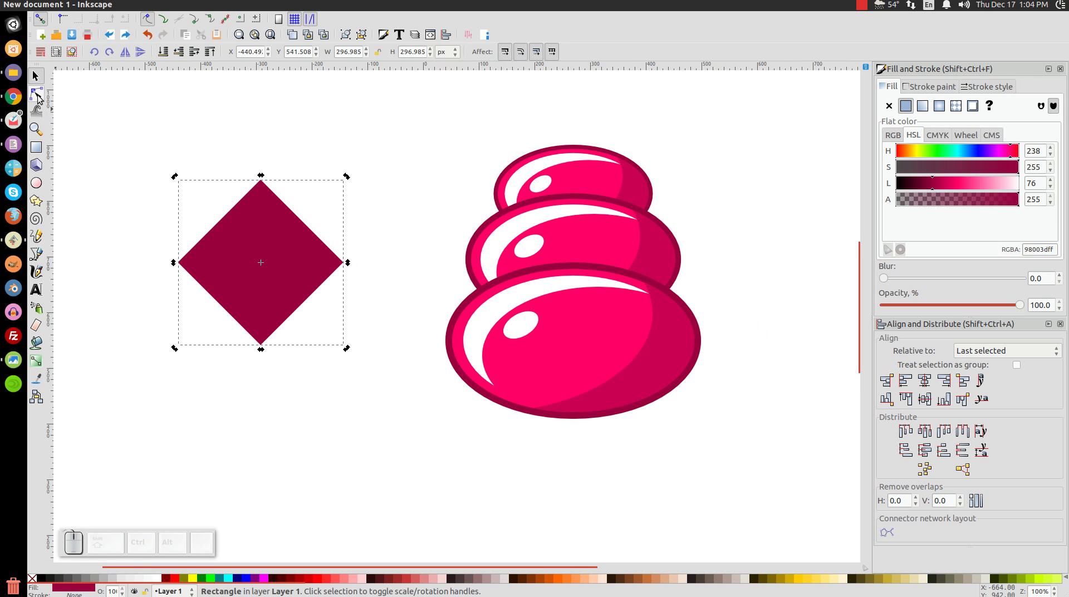
Step: Convert the diamond to a path and make its left, right and bottom nodes auto-smooth
left_click(36, 96)
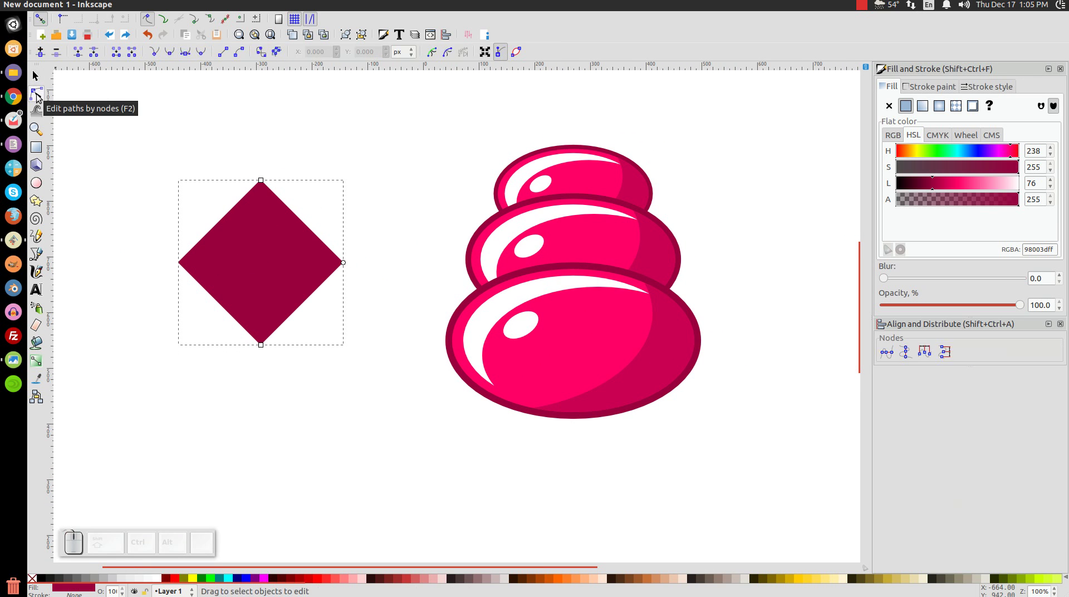
left_click(184, 7)
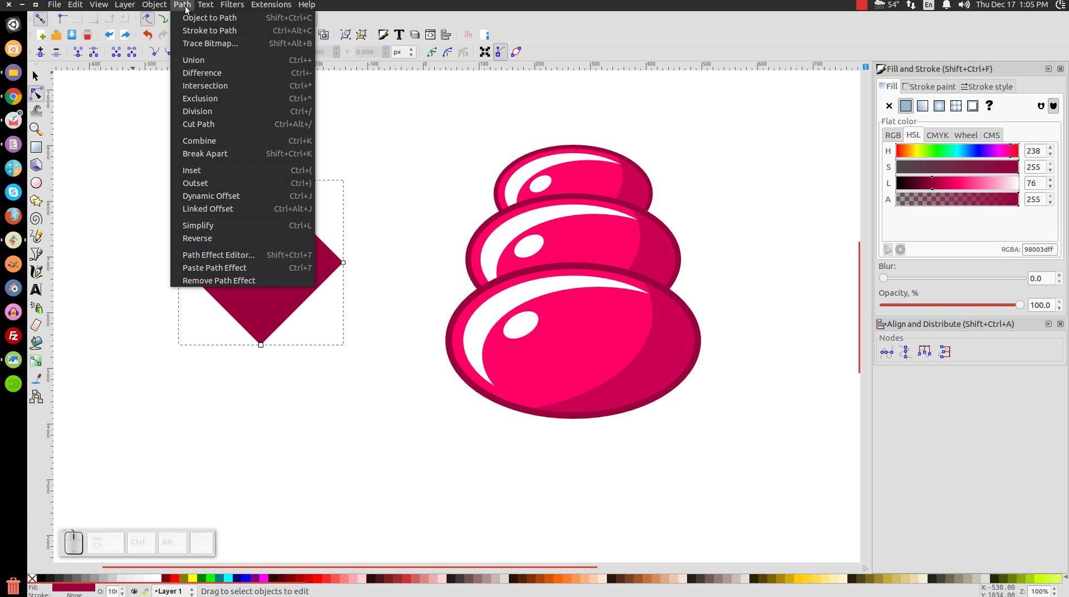
left_click(191, 18)
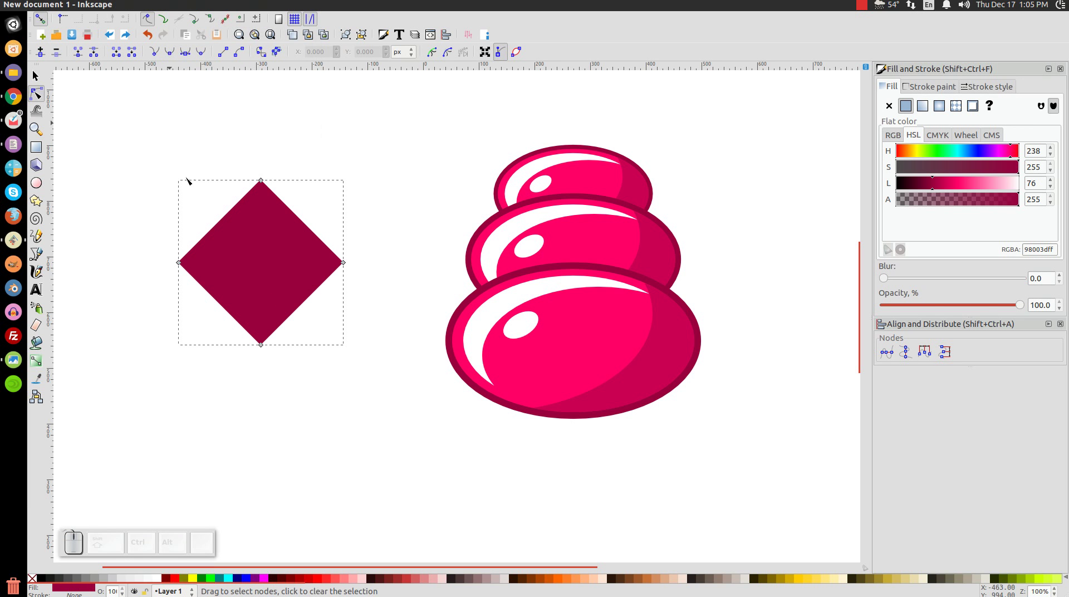
left_click_drag(420, 398, 128, 233)
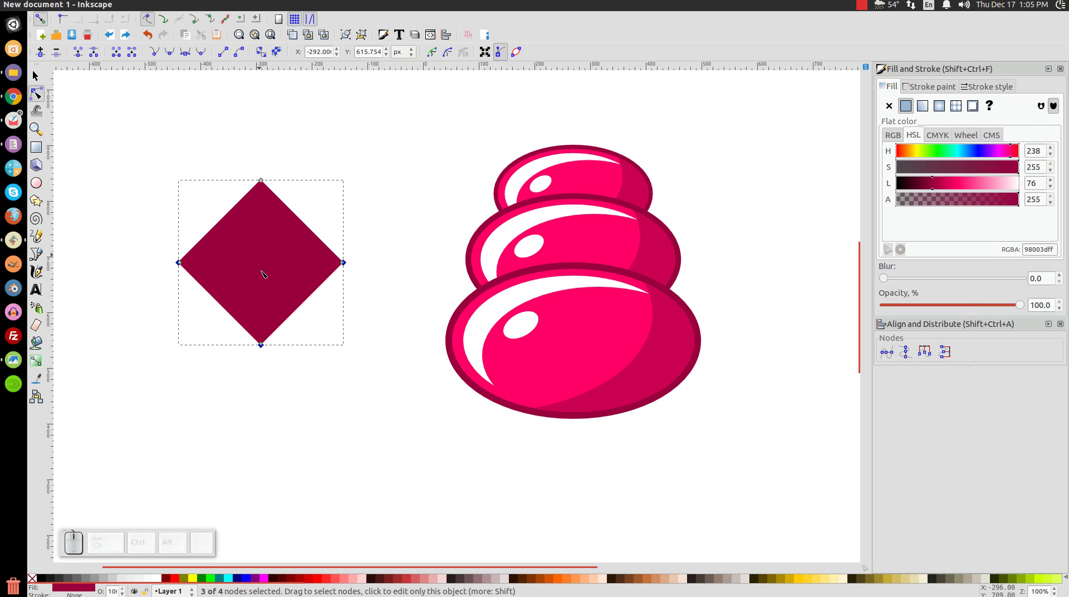
left_click_drag(417, 424, 119, 249)
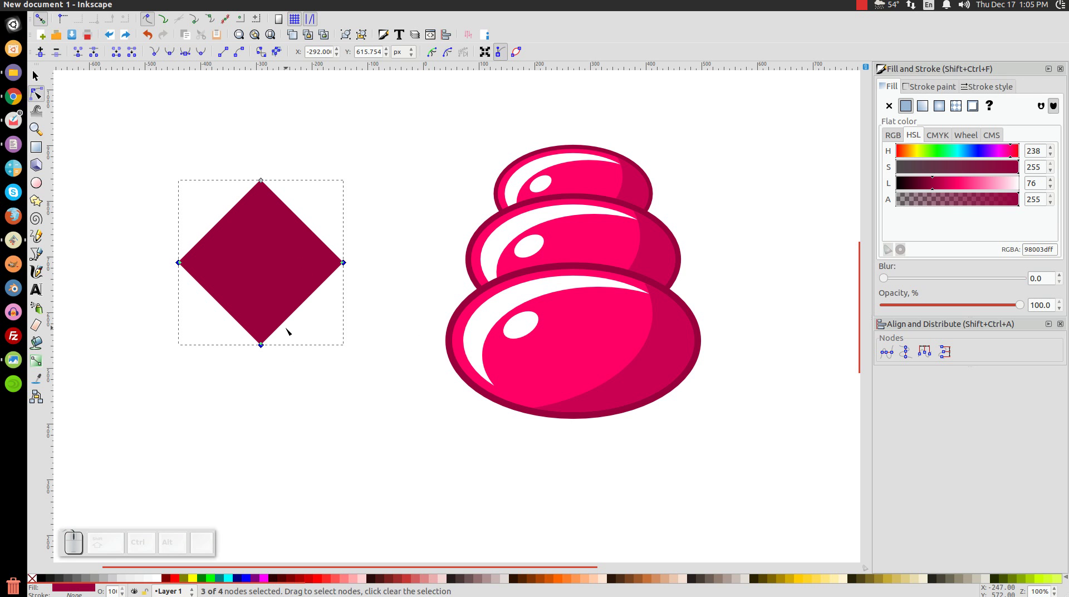
left_click(201, 54)
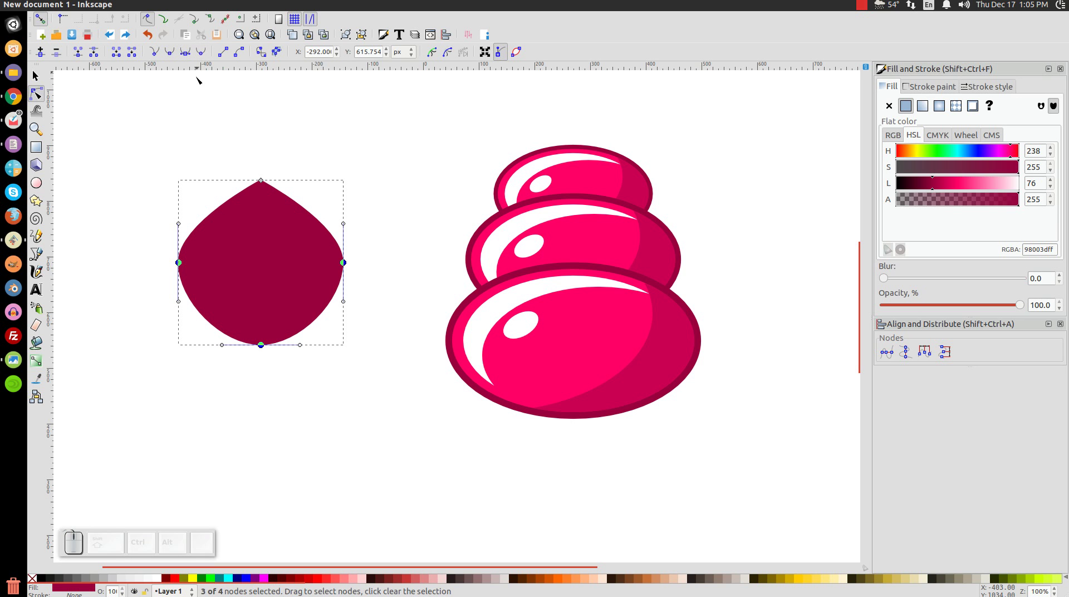
Step: Move the dark pink shape's left and right nodes straight down about 84 px, then narrow the shape to about 210 px wide
key("shift")
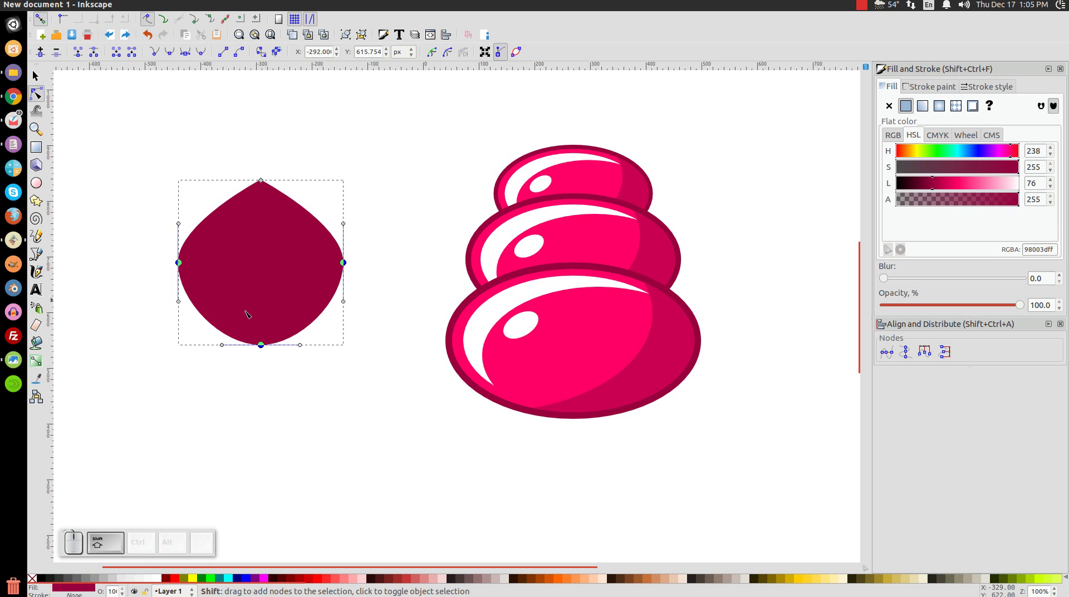
left_click(261, 345, "shift")
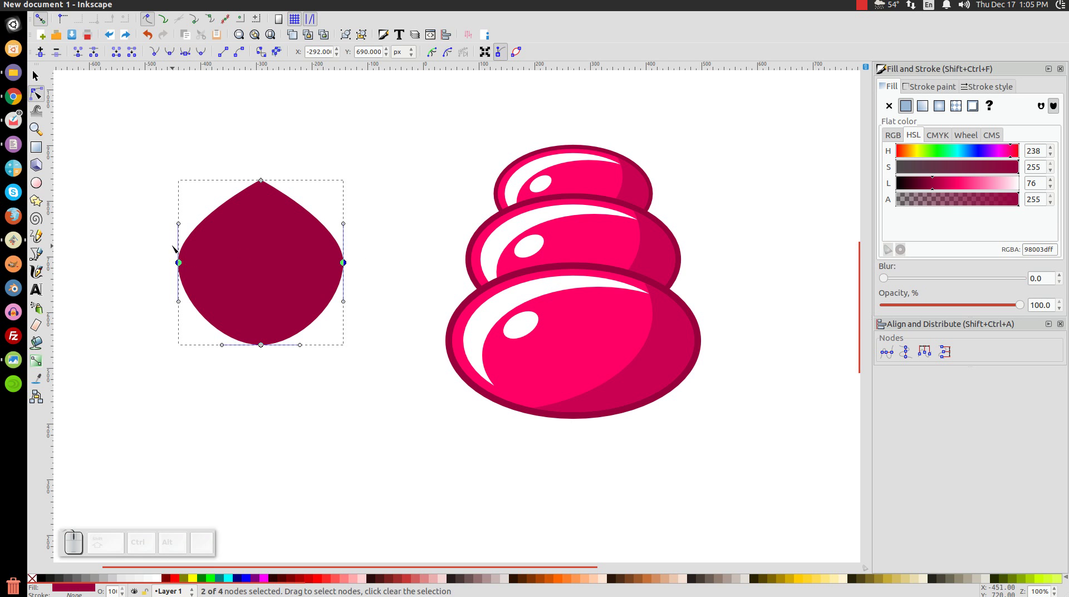
key("ctrl")
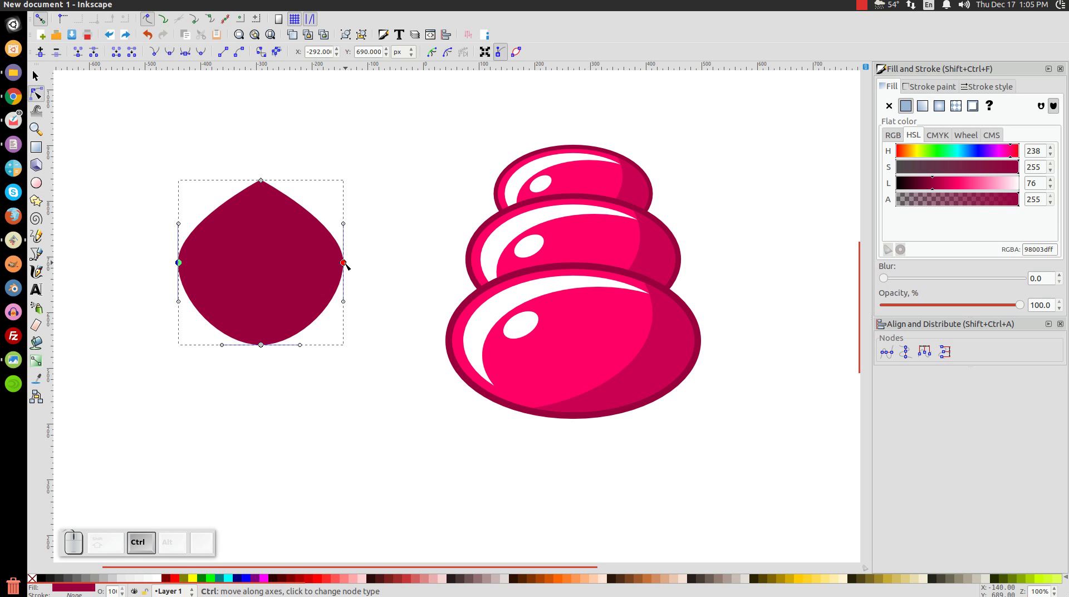
left_click_drag(344, 263, 349, 312)
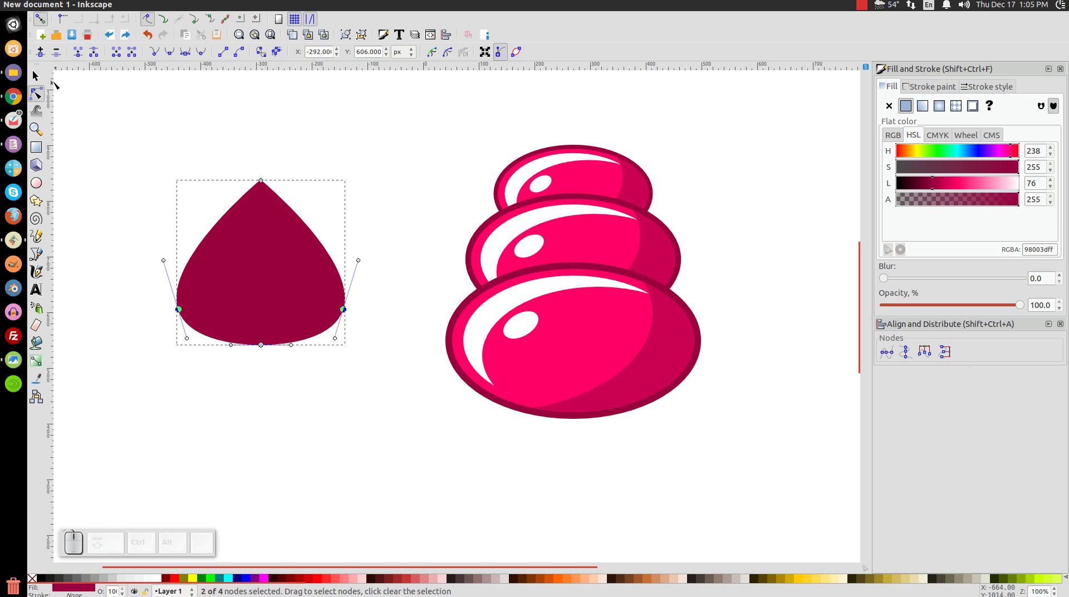
left_click(37, 76)
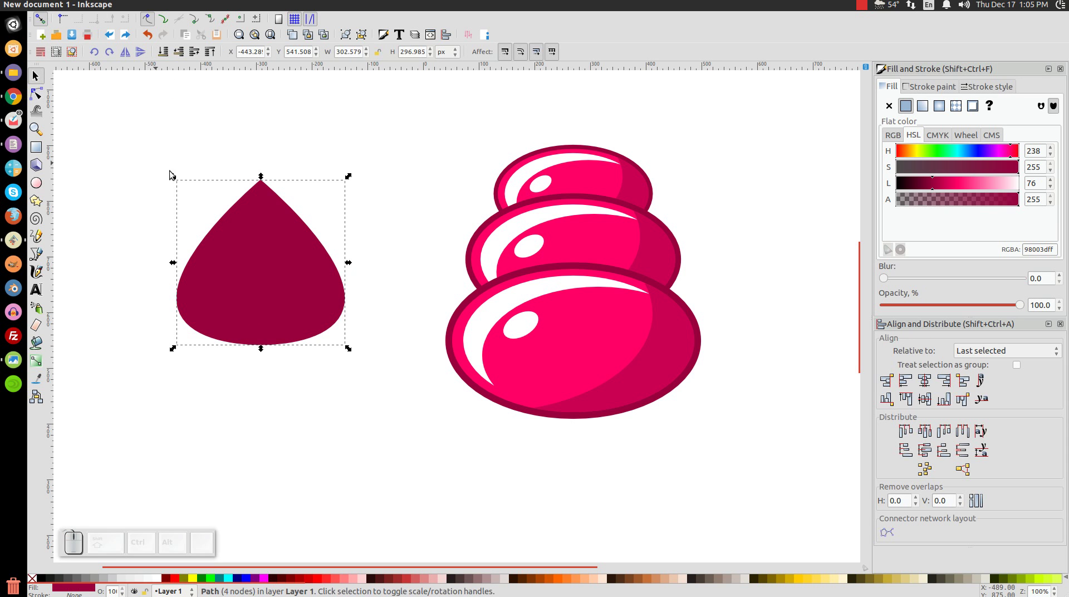
left_click_drag(351, 264, 299, 264)
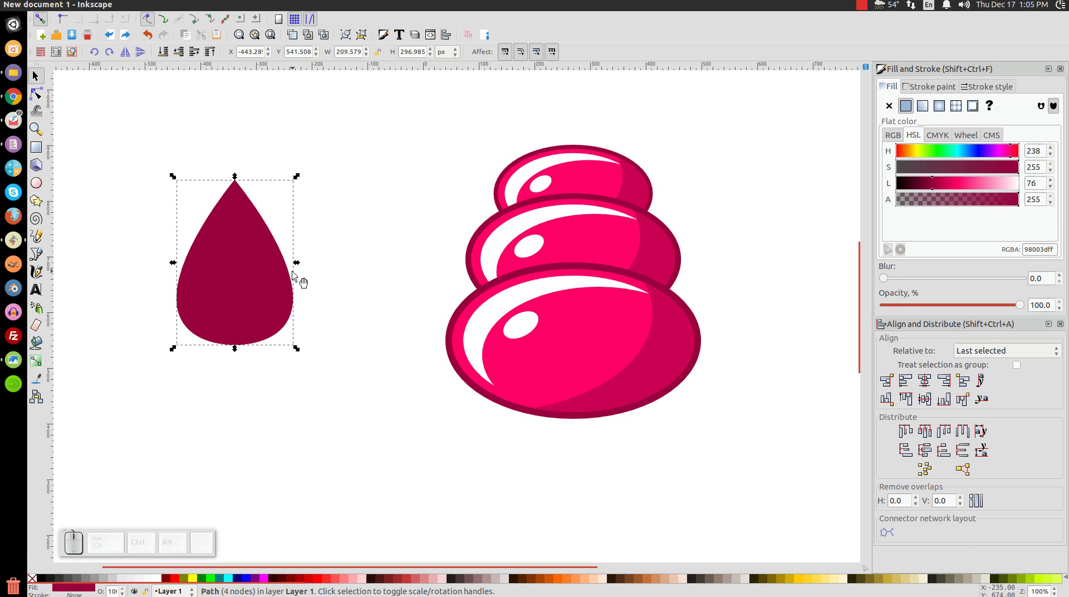
Step: Fill the drop shape with blue at 58.4% opacity and move it centrally onto the topmost scoop
left_click(241, 578)
left_click_drag(1020, 305, 966, 309)
left_click_drag(263, 307, 604, 162)
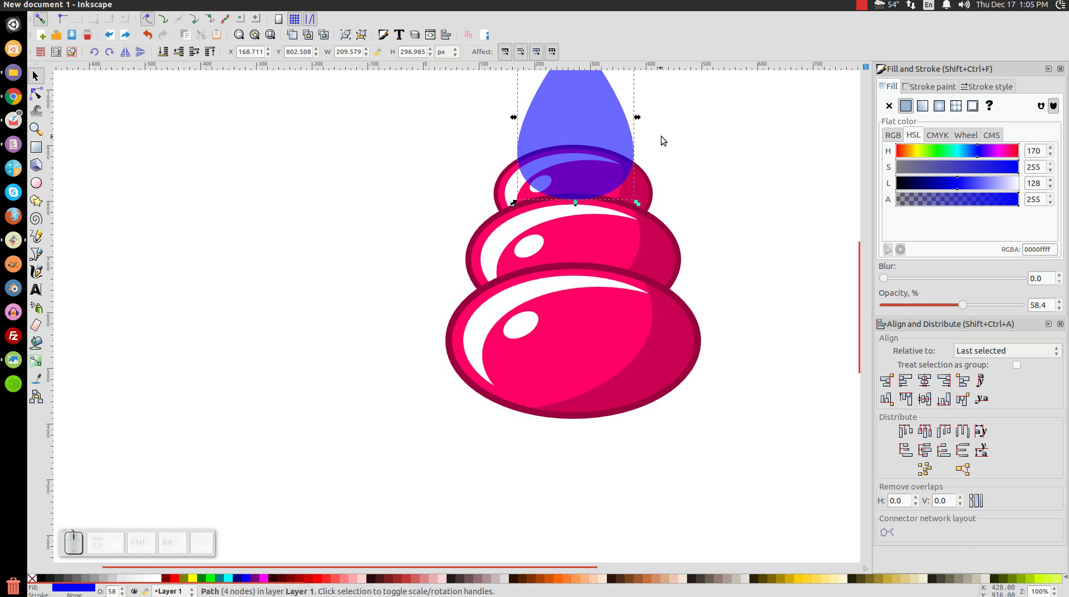
Step: Scale the blue drop down proportionally to about 169 px wide, keeping its base in place on the top scoop
left_click_drag(389, 195, 325, 285)
left_click_drag(633, 215, 592, 247)
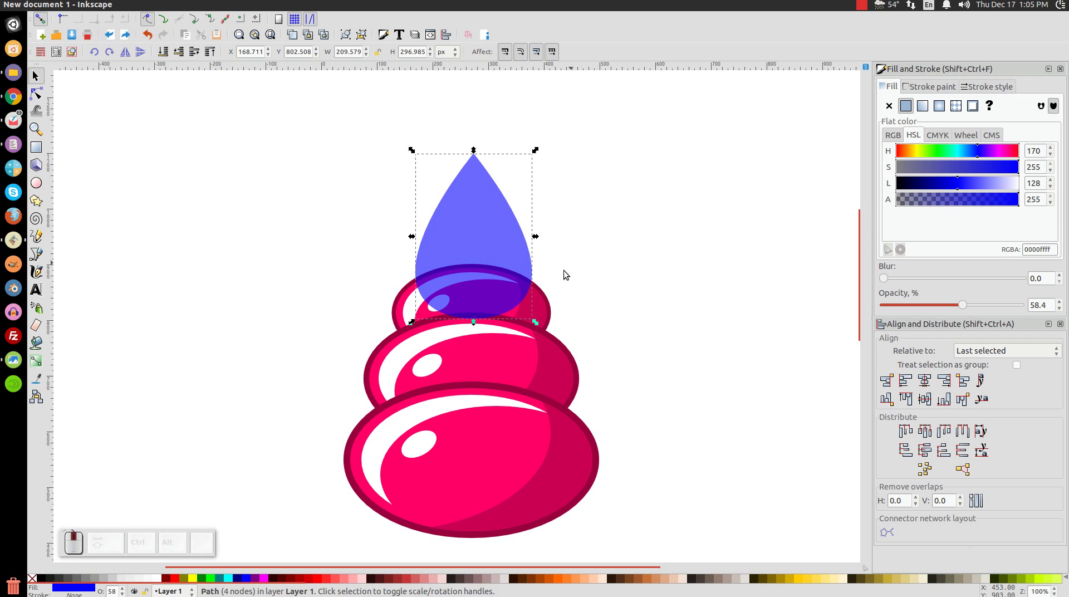
mouse_move(864, 263)
left_mouse_down()
mouse_move(864, 242)
mouse_move(867, 281)
left_mouse_up()
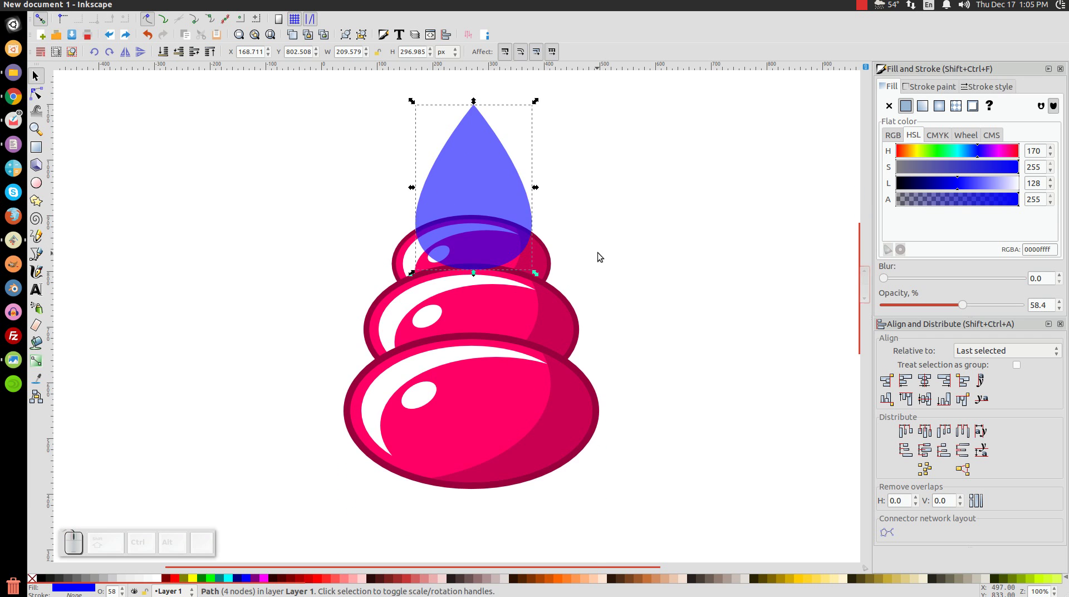
left_click_drag(599, 252, 622, 279)
left_click_drag(590, 222, 573, 249)
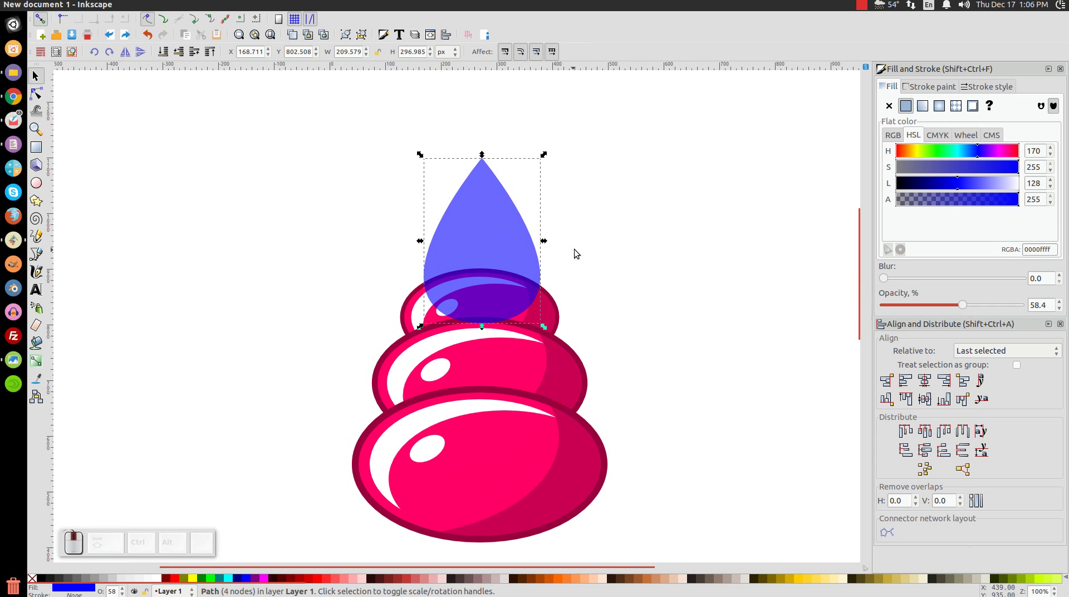
key("ctrl")
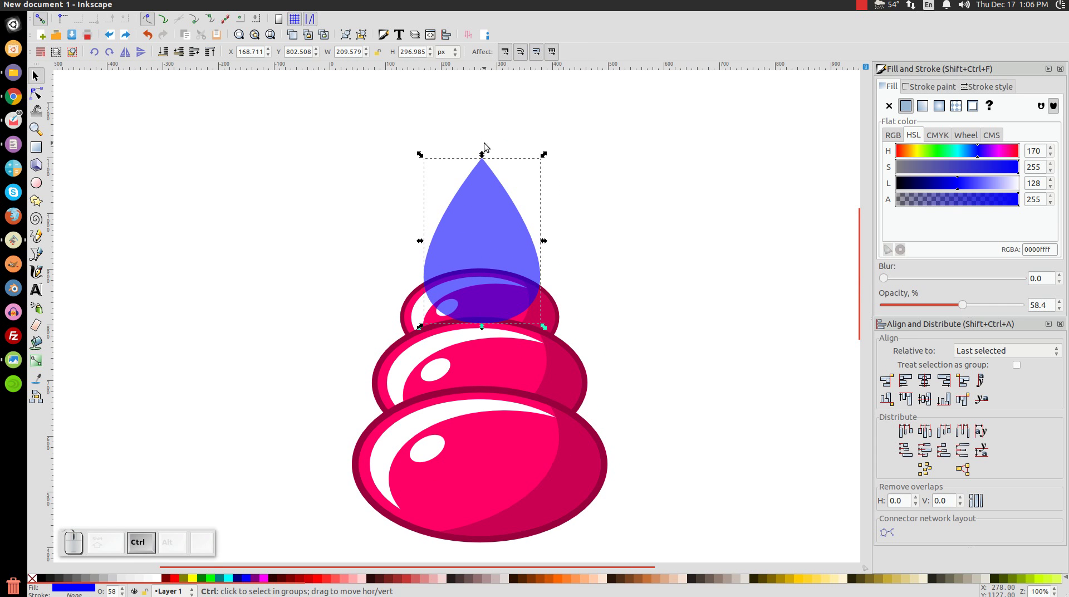
left_click_drag(482, 154, 481, 188)
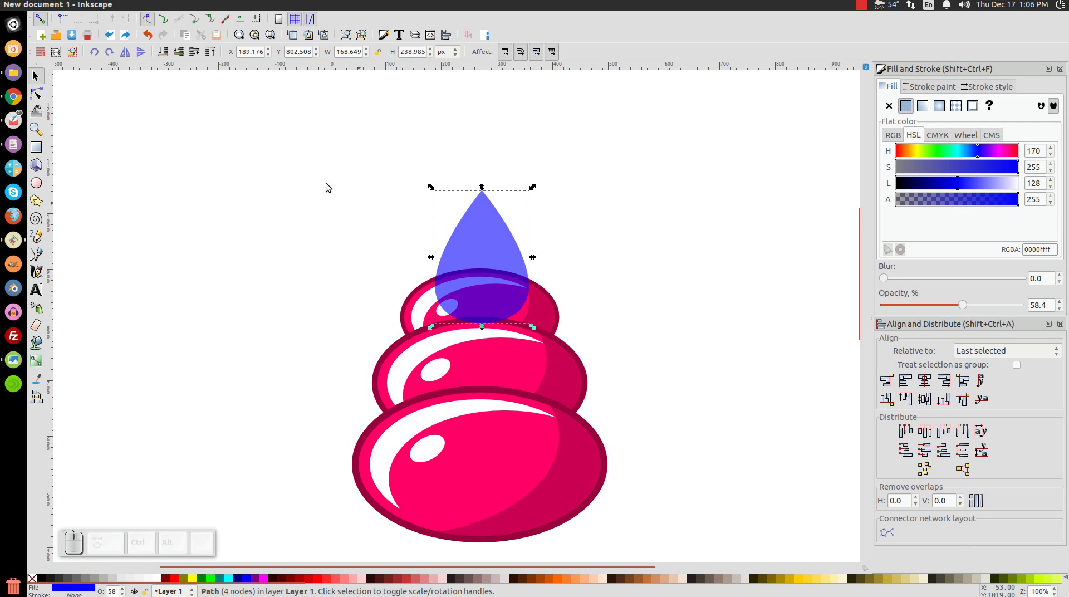
Step: Lower the blue drop behind the scoops and squash it vertically to about 190 px high
left_click(179, 52)
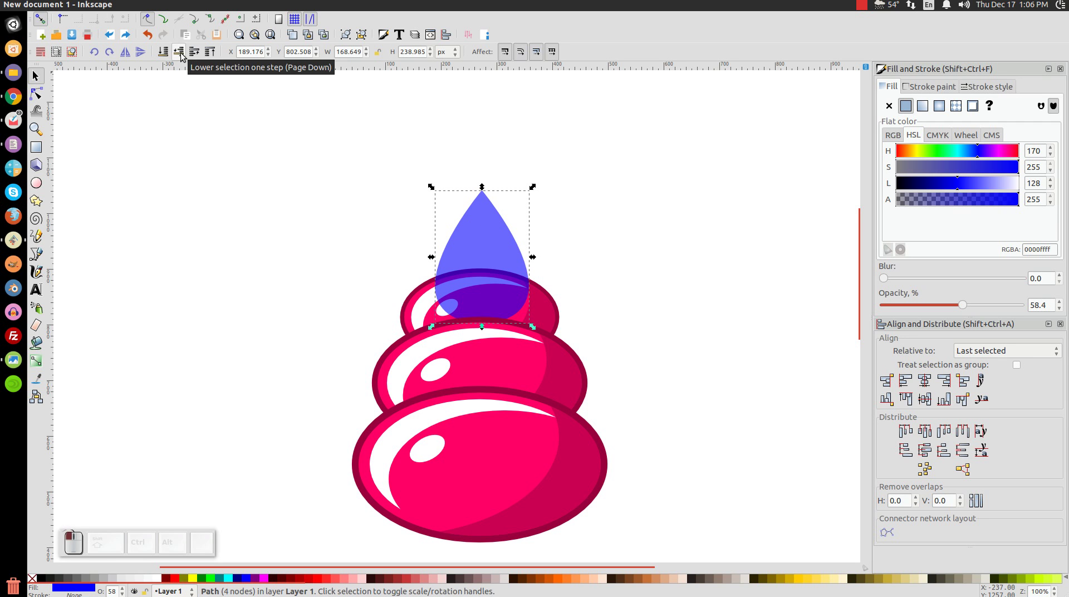
left_click(179, 52)
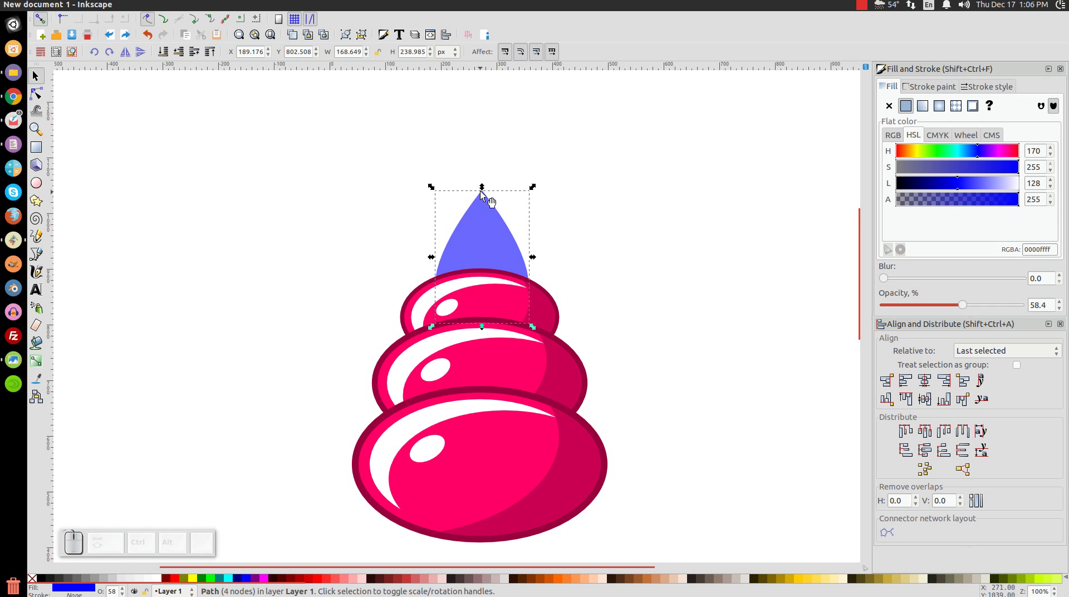
left_click_drag(481, 188, 486, 236)
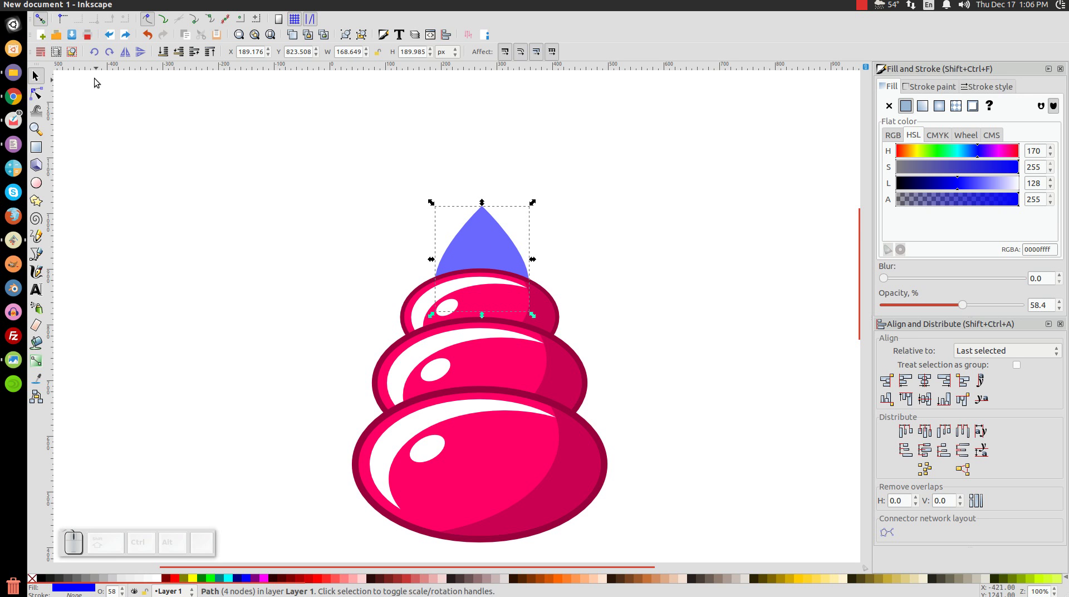
Step: Curve the blue drop's left edge inward below the tip and slightly extend its right side node's upper handle
left_click(36, 96)
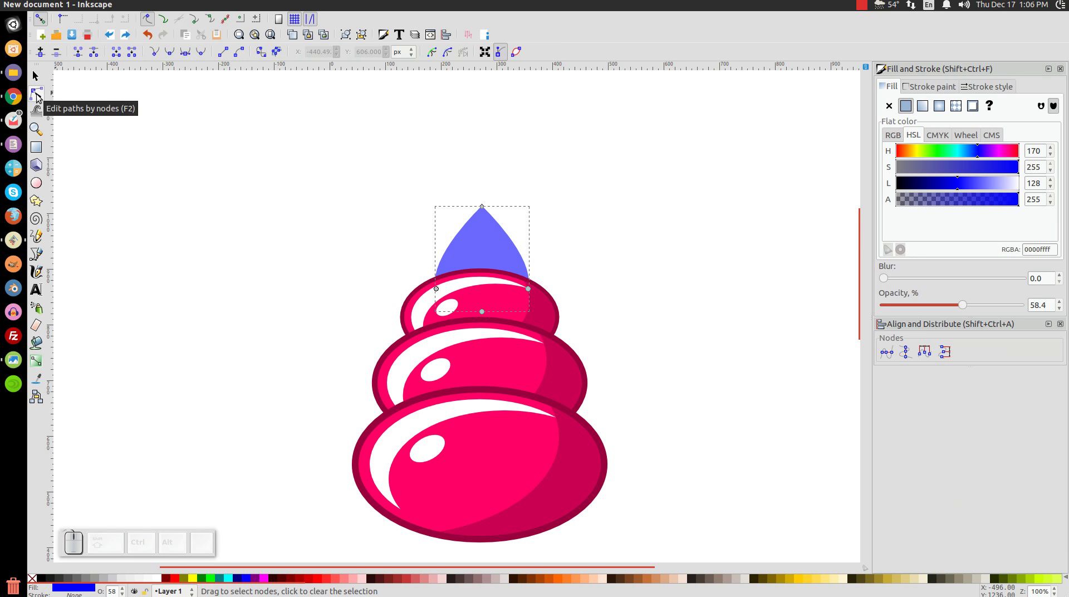
left_click_drag(460, 231, 462, 241)
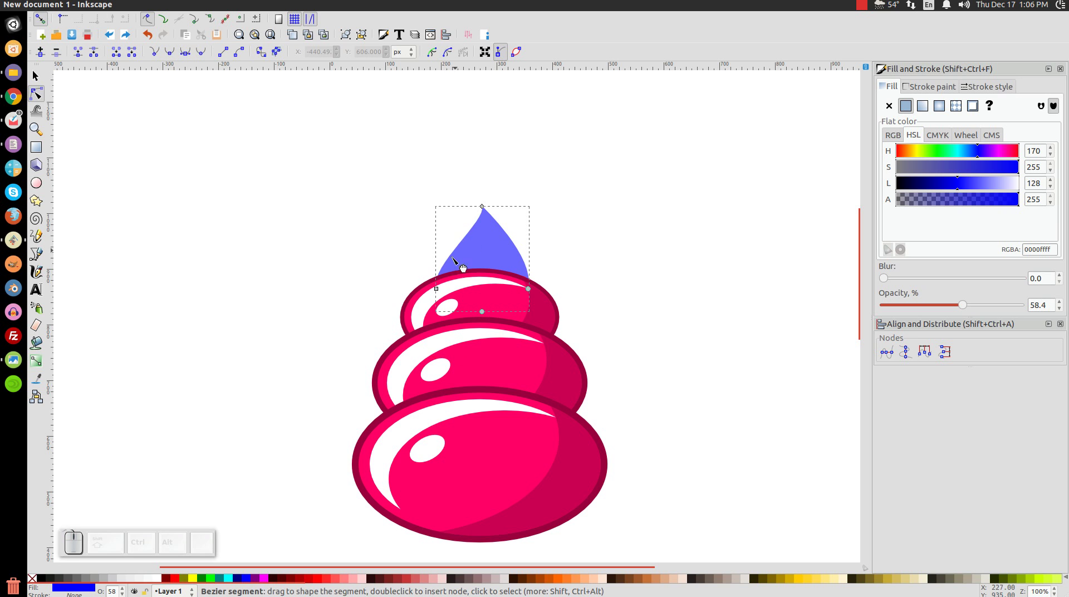
left_click(483, 207)
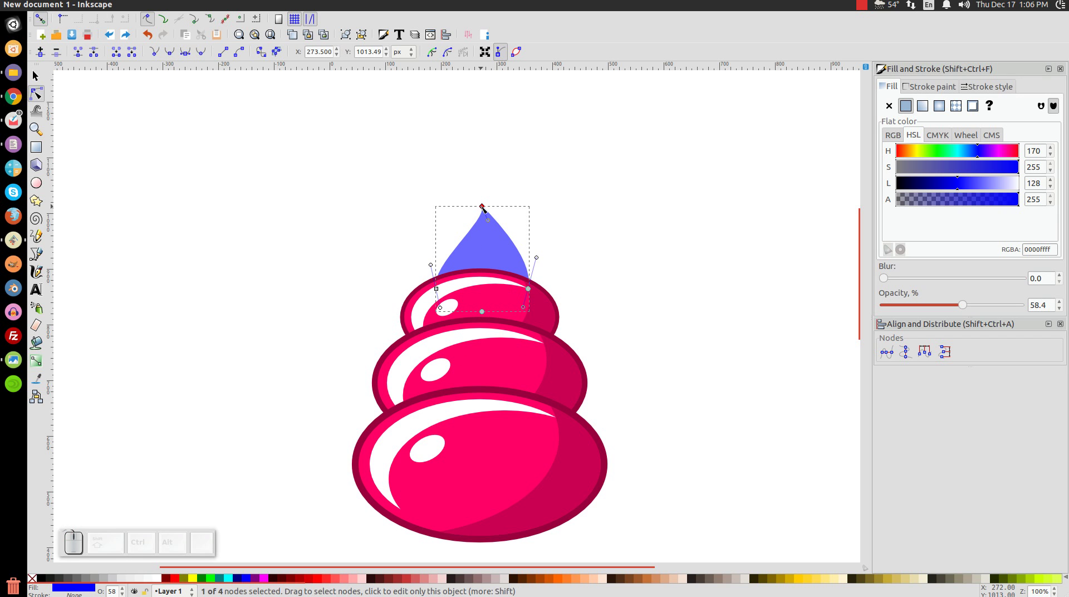
left_click_drag(487, 221, 485, 245)
left_click_drag(430, 264, 487, 256)
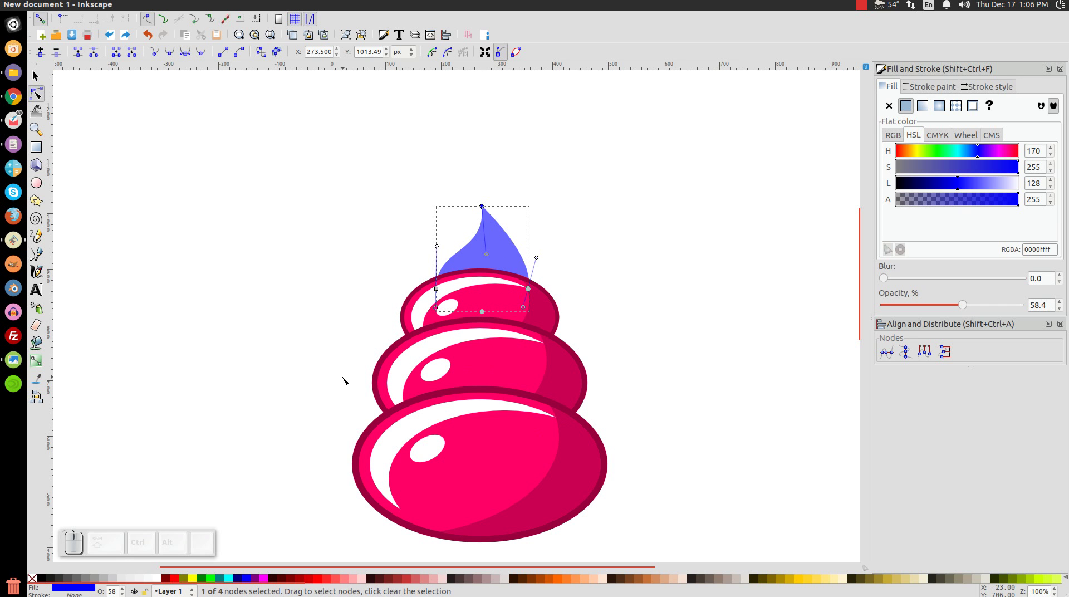
left_click_drag(537, 258, 538, 251)
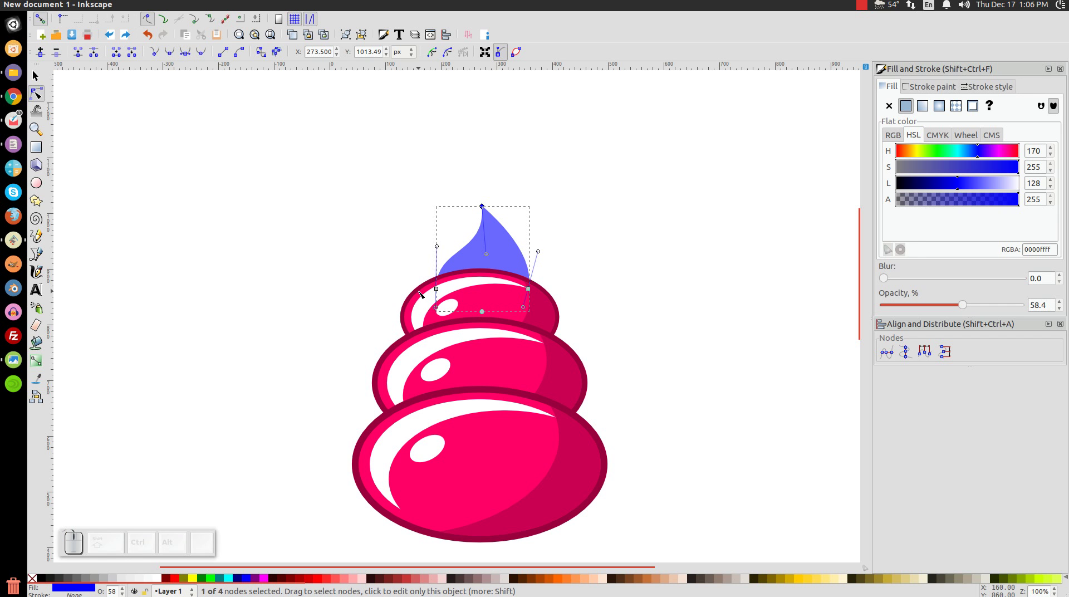
Step: Duplicate the curved blue drop and fill the copy with green
left_click(43, 75)
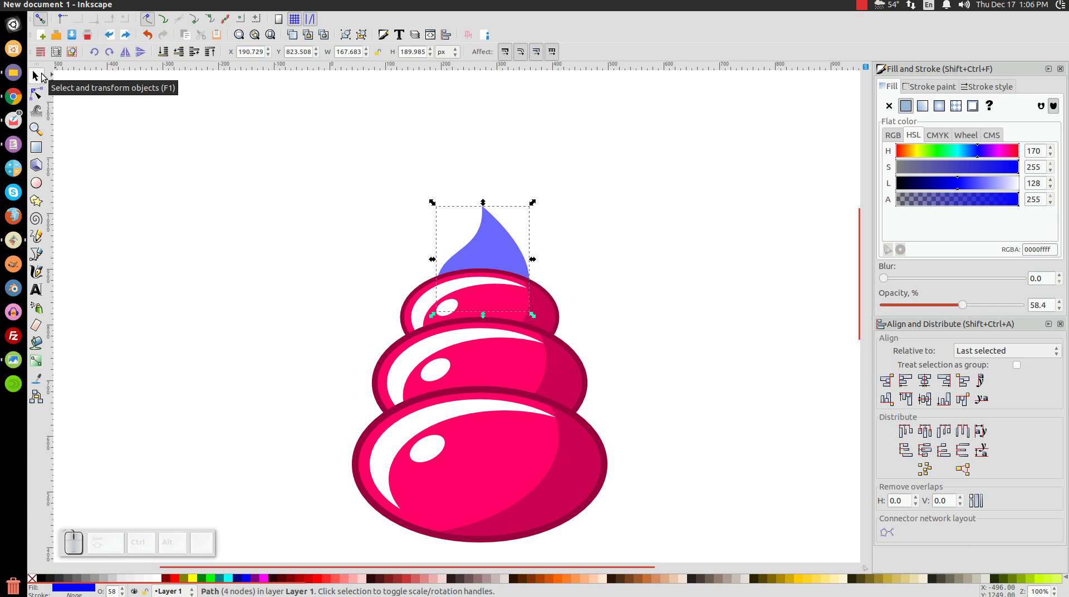
right_click(510, 252)
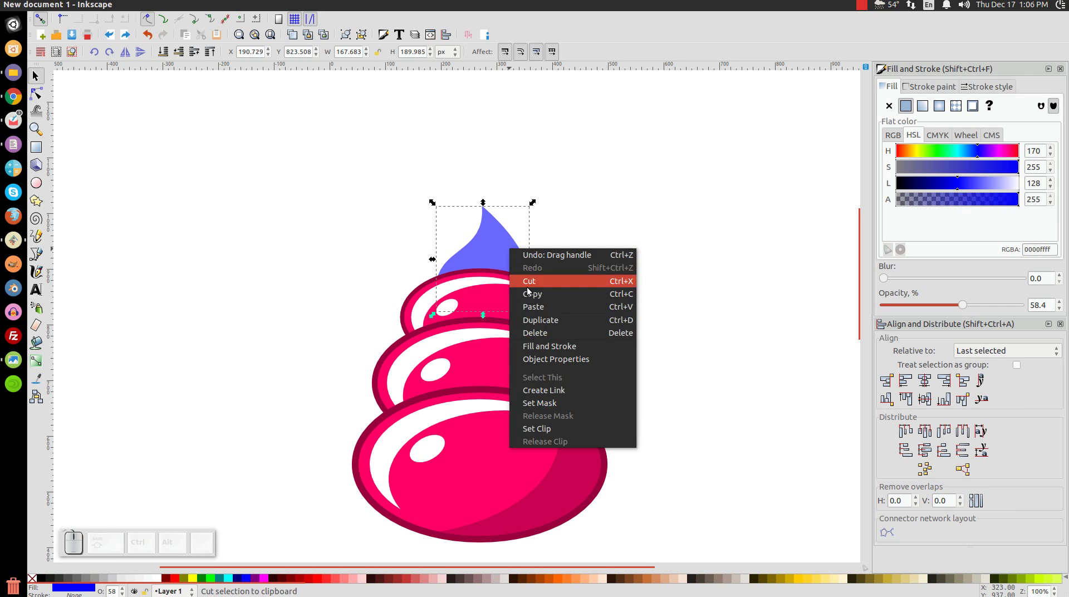
left_click(539, 320)
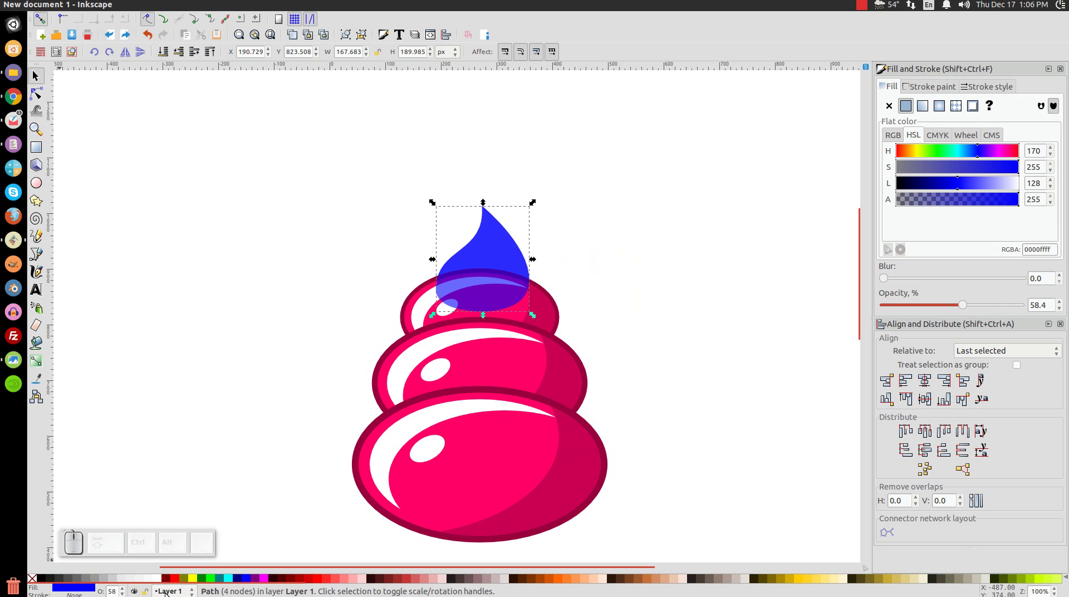
left_click(210, 579)
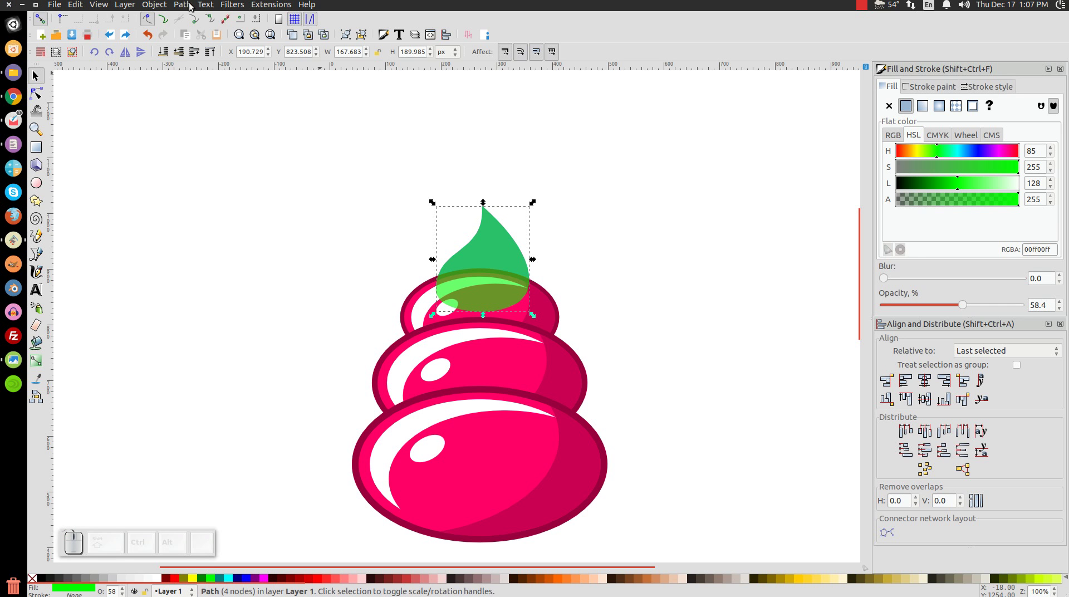
Step: Try outsetting the green copy of the drop by one step
left_click(187, 5)
left_click(205, 5)
key("ctrl")
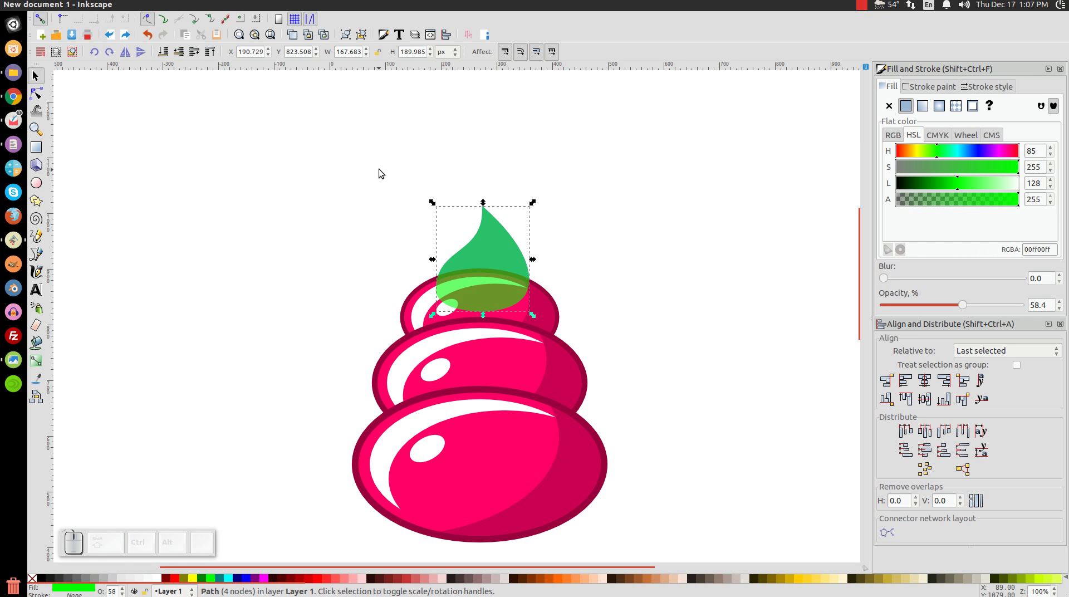
key("ctrl")
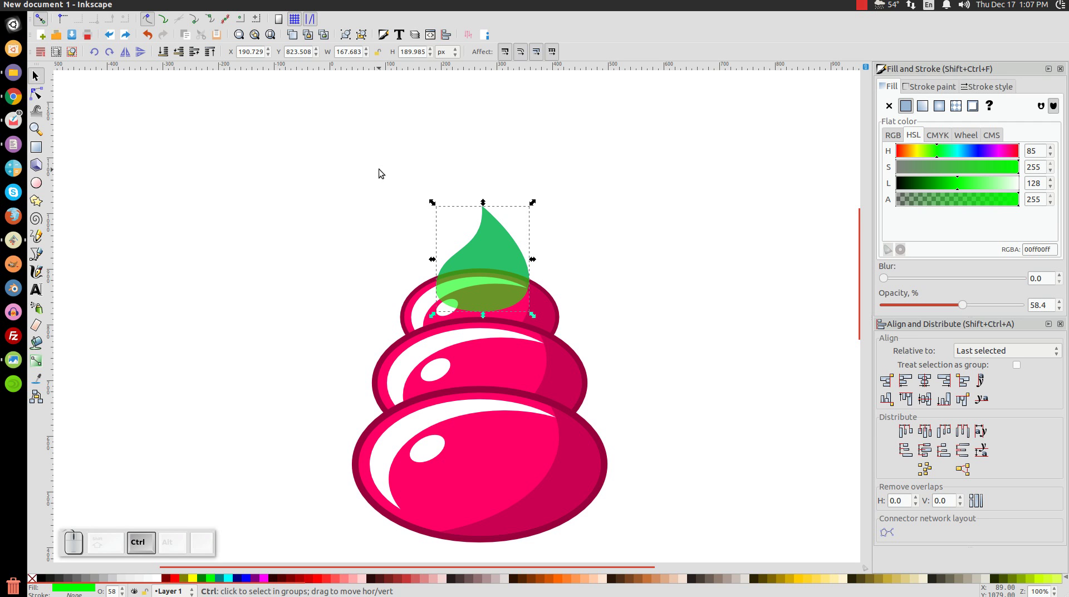
key("ctrl+parenright")
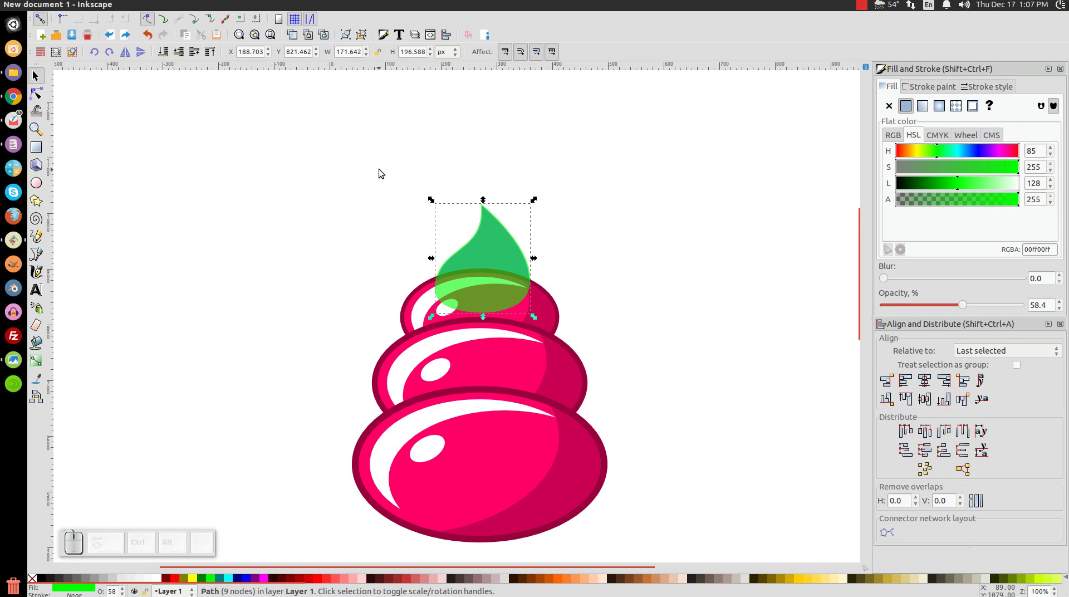
key("Escape")
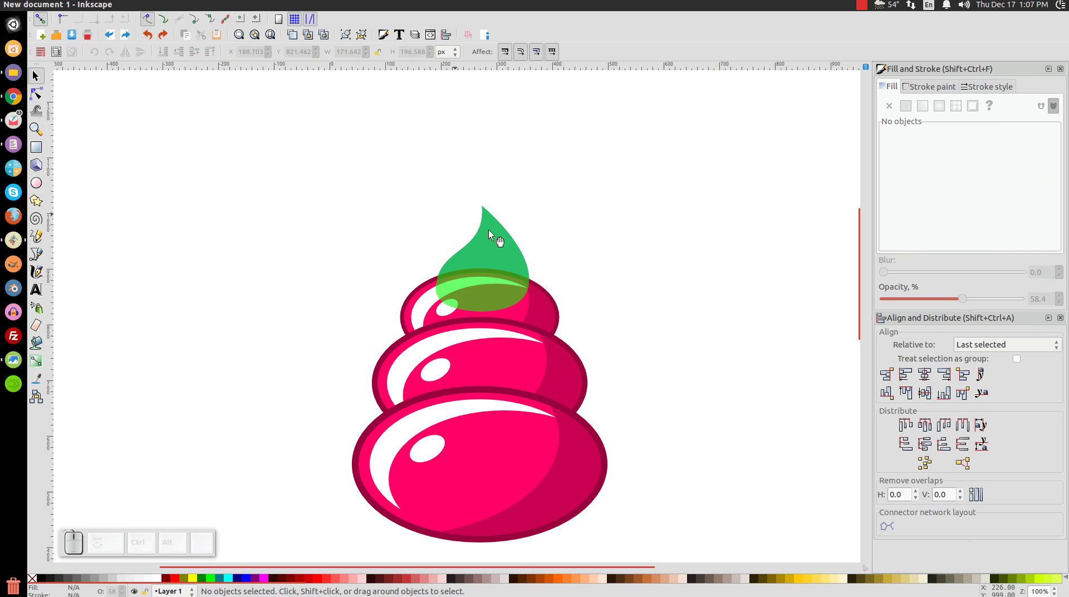
Step: Inset the green drop repeatedly until it is about 152 px wide, leaving an even blue border around it
left_click(492, 263)
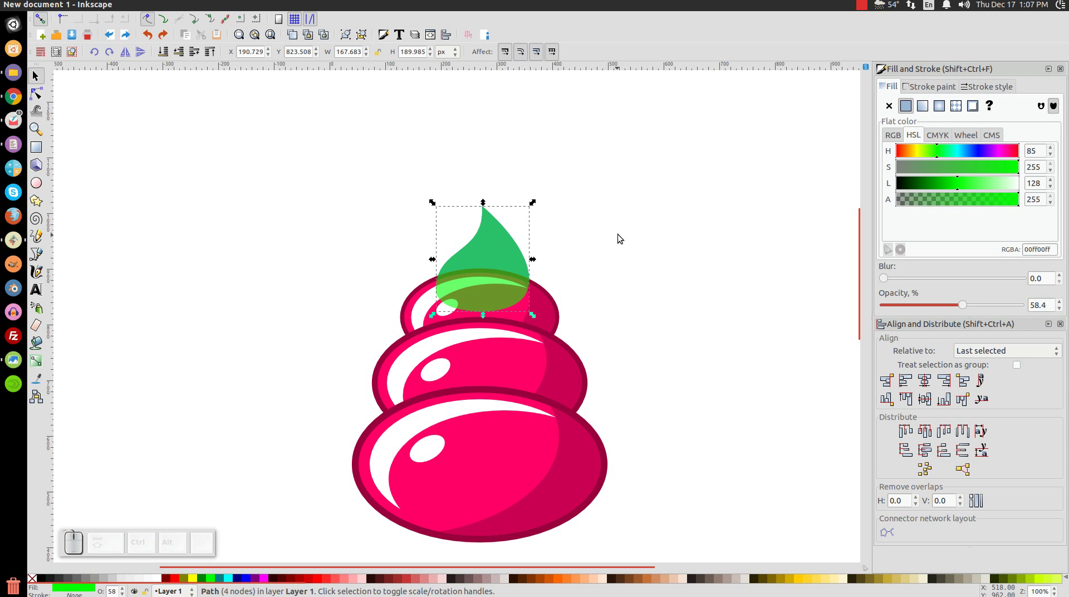
key("ctrl+parenleft")
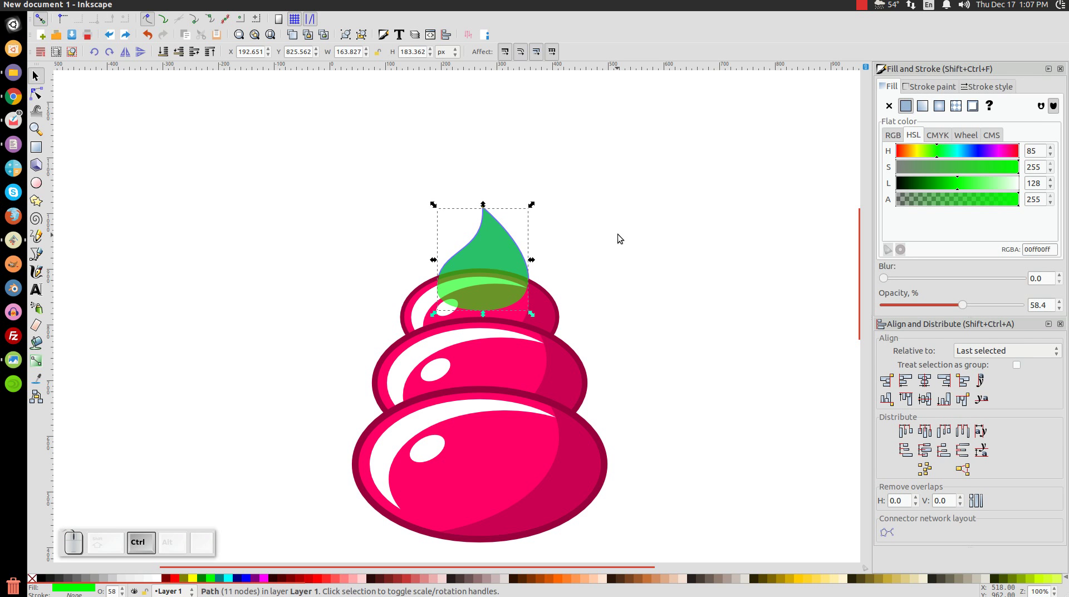
key("ctrl+parenleft")
key("ctrl+parenleft")
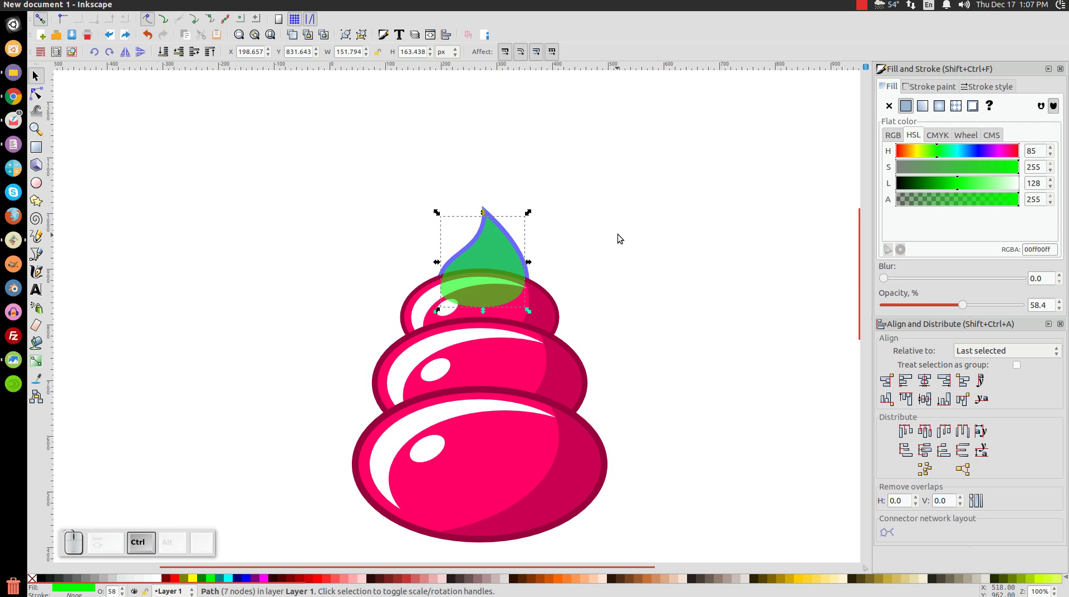
Step: Duplicate the inset green drop and fill the copy with red
right_click(490, 248)
left_click(515, 306)
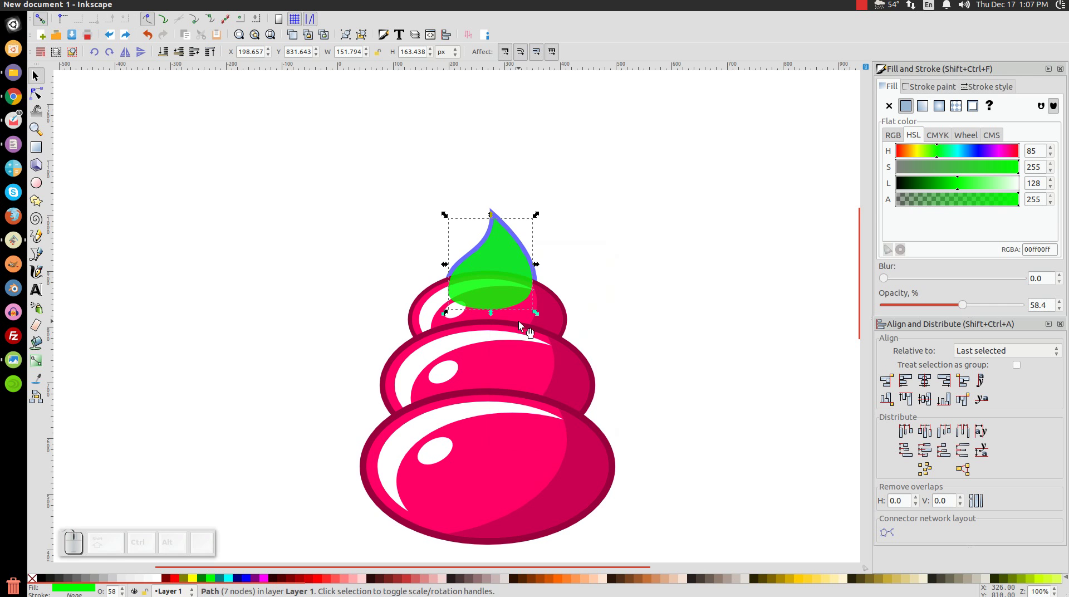
left_click(175, 578)
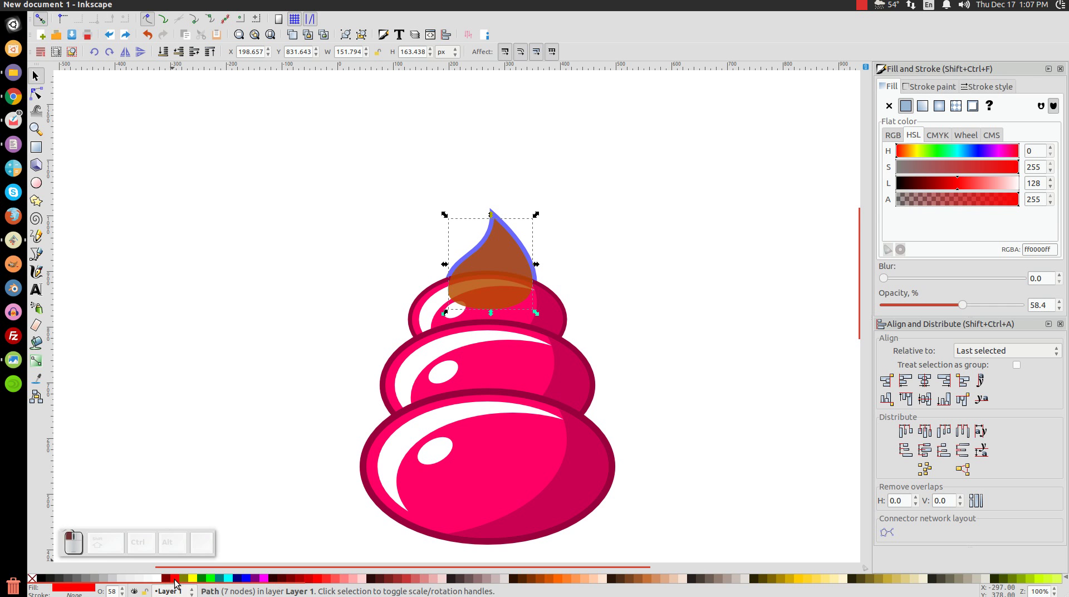
Step: Enable snapping to cusp nodes and move the red drop's rotation center up to its pointed tip
left_click(511, 262)
left_click(193, 21)
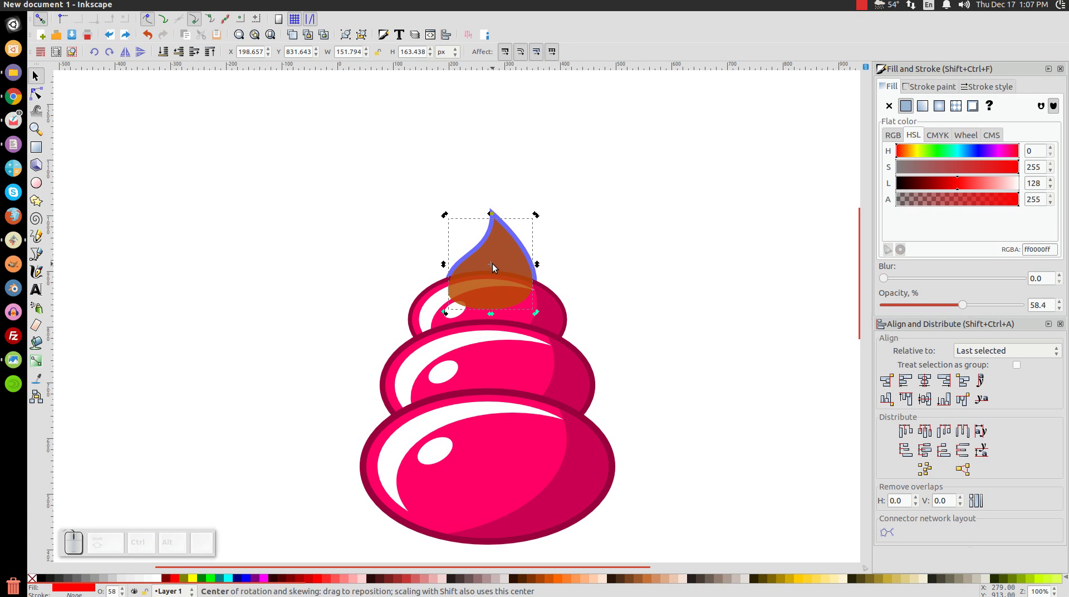
left_click_drag(492, 262, 497, 222)
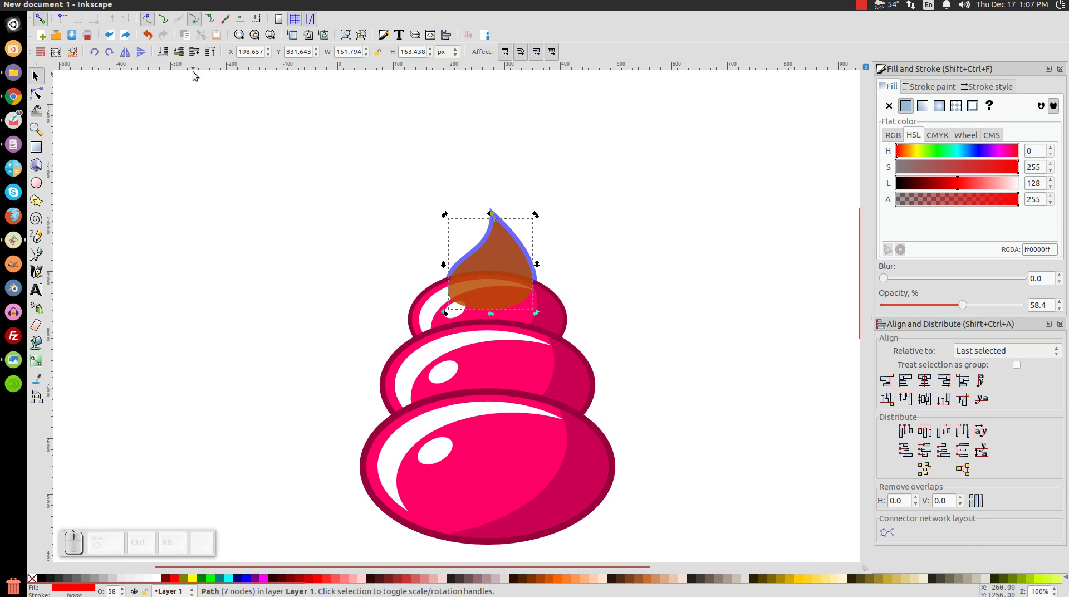
Step: Subtract the red drop, rotated counterclockwise about its tip, from the green drop and lower the remaining sliver behind the top scoop
mouse_move(538, 314)
left_mouse_down()
mouse_move(563, 303)
mouse_move(551, 306)
left_mouse_up()
key("shift")
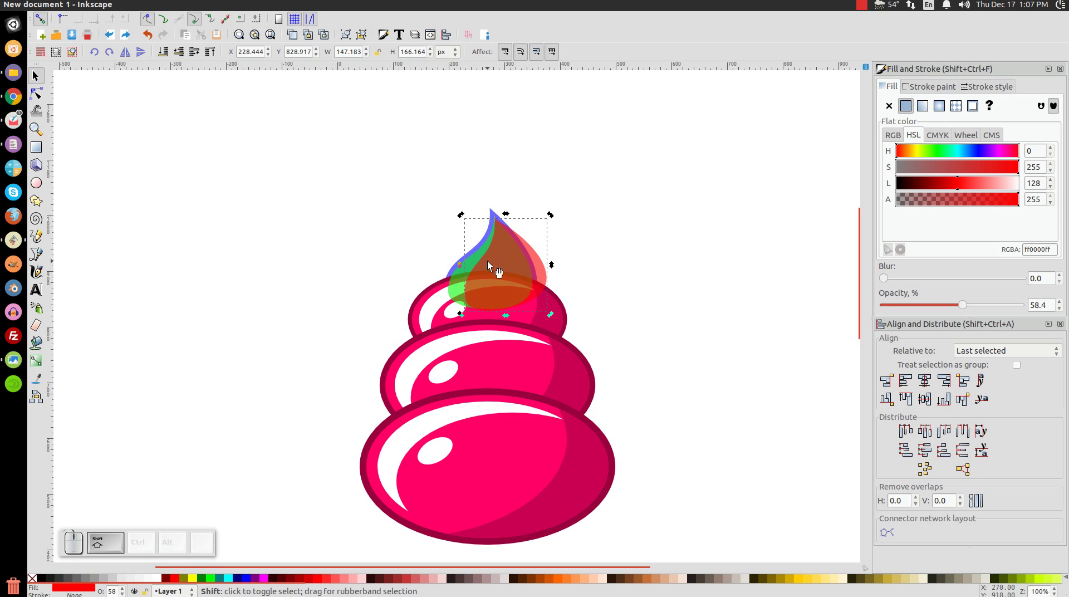
left_click(472, 256, "shift")
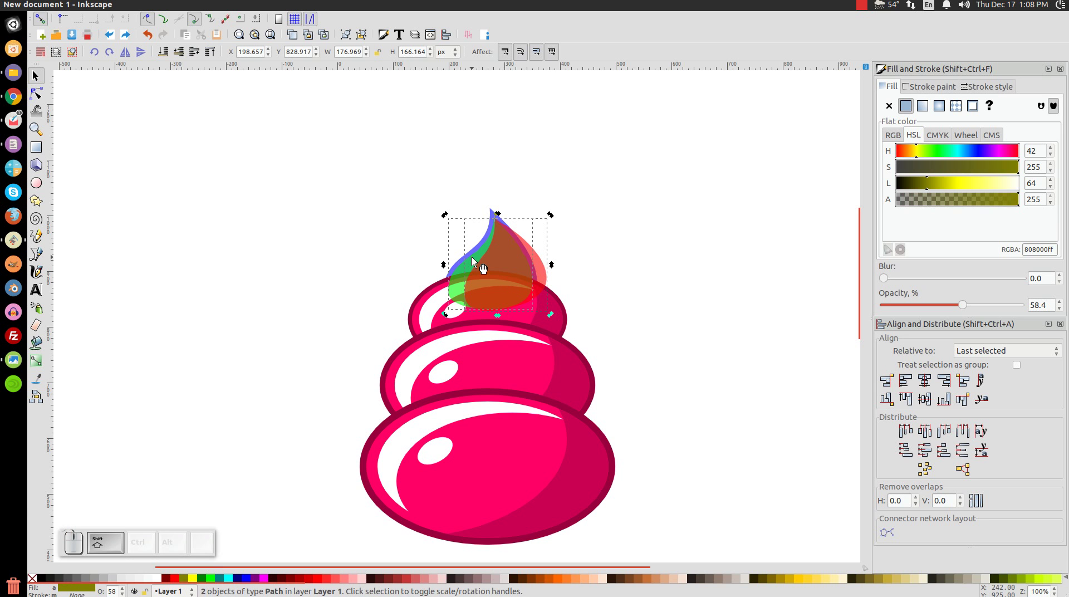
left_click(182, 5)
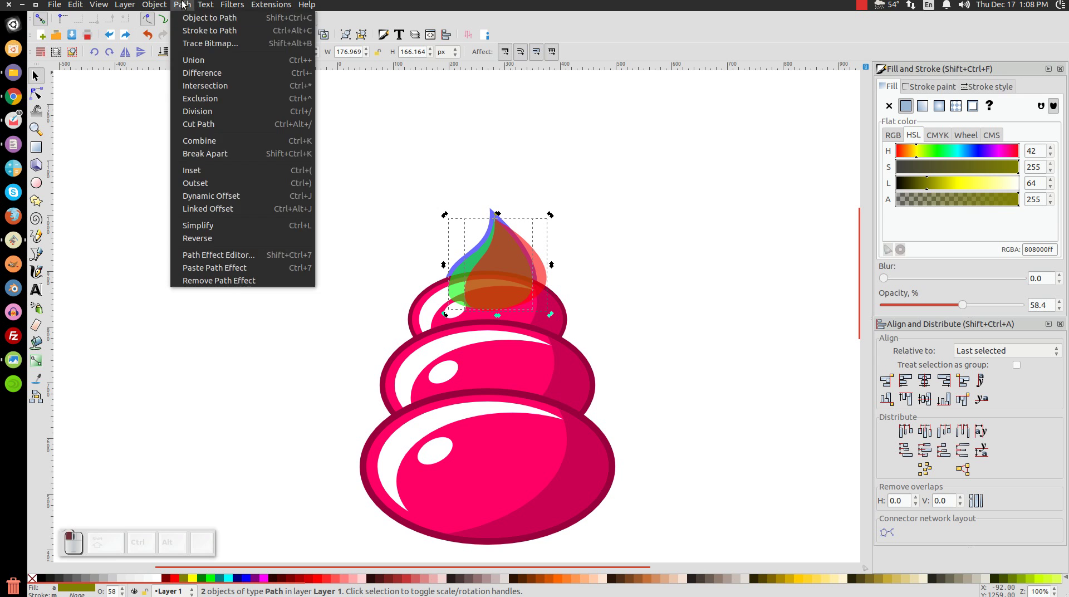
left_click(192, 71)
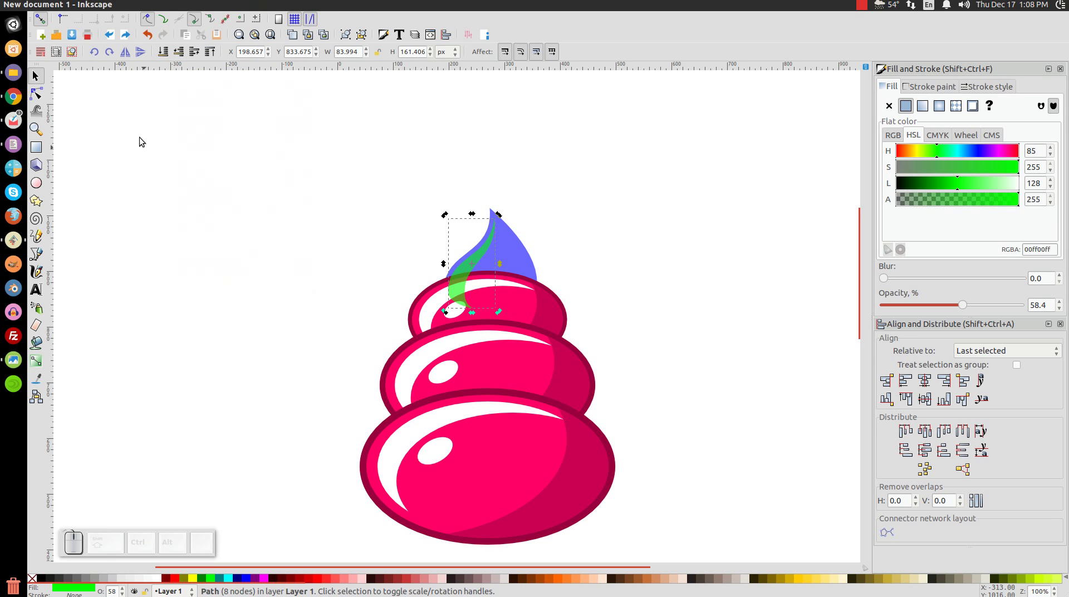
left_click(179, 52)
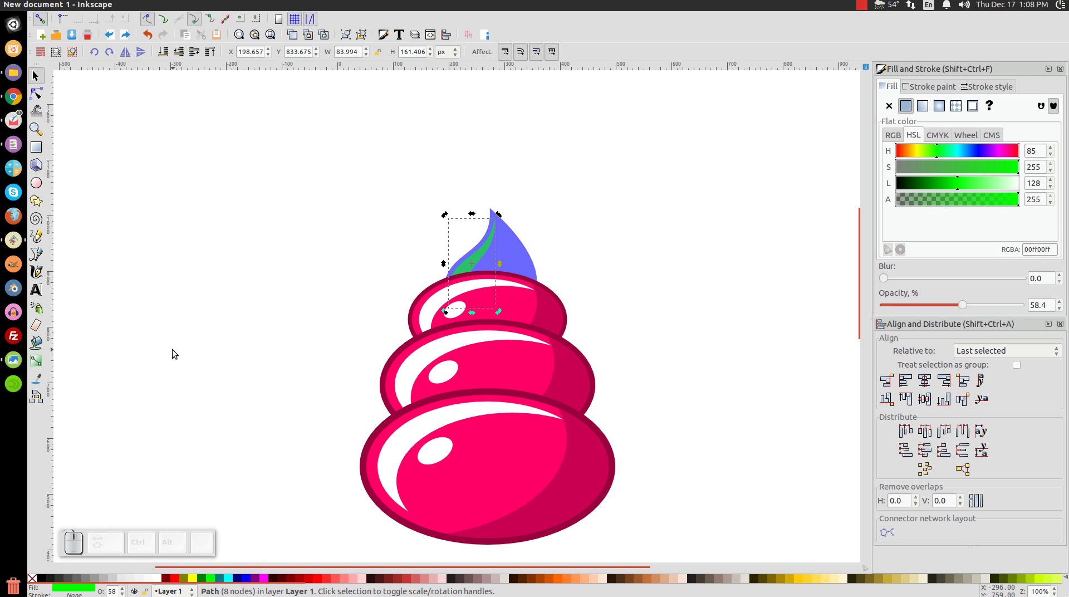
Step: Duplicate the blue drop and fill the copy with green
left_click(517, 242)
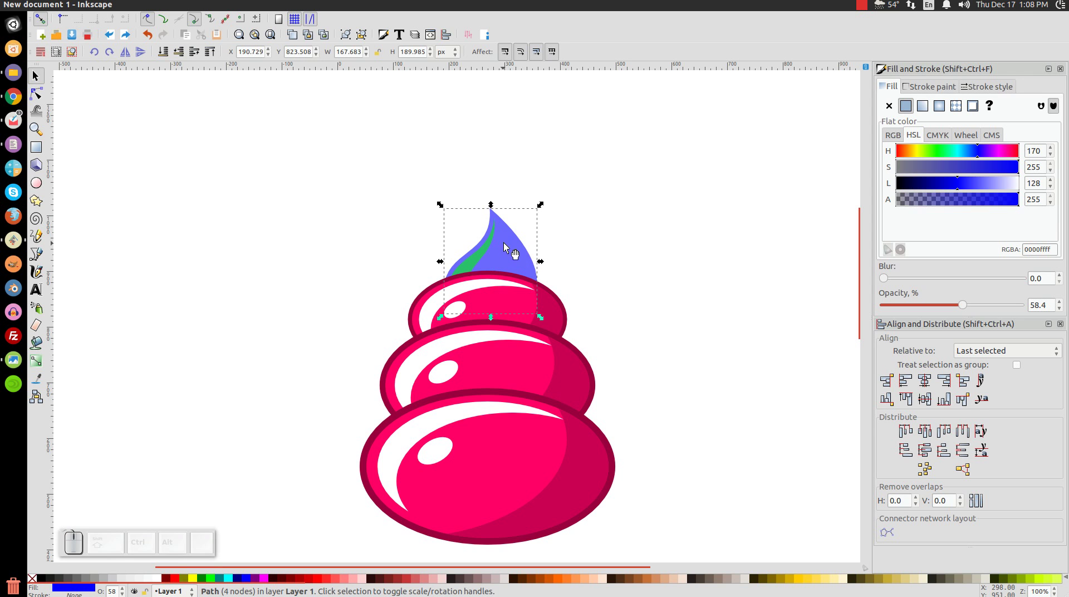
right_click(506, 241)
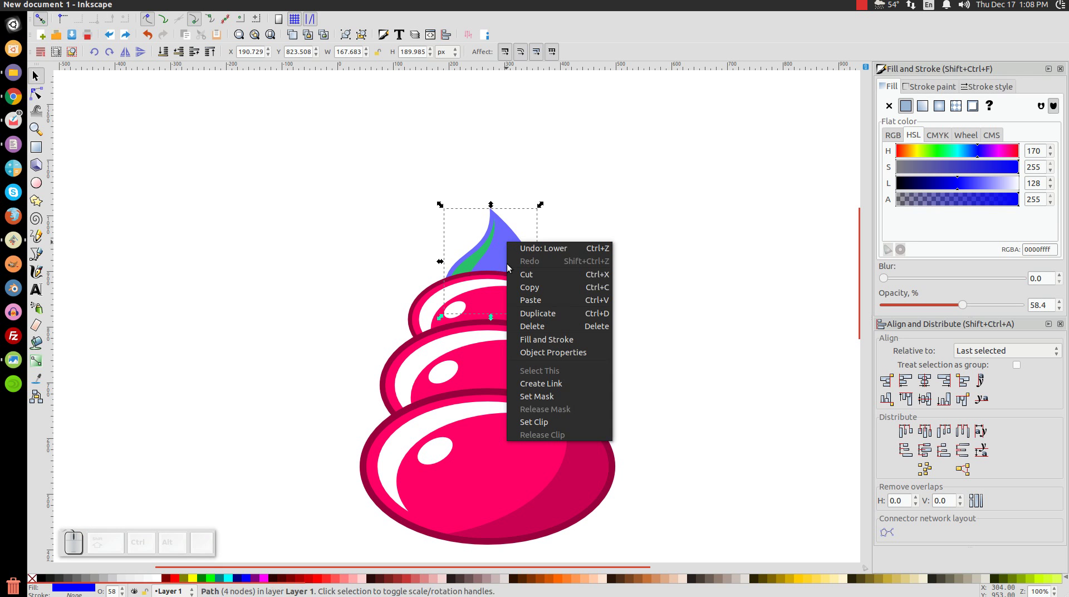
left_click(528, 314)
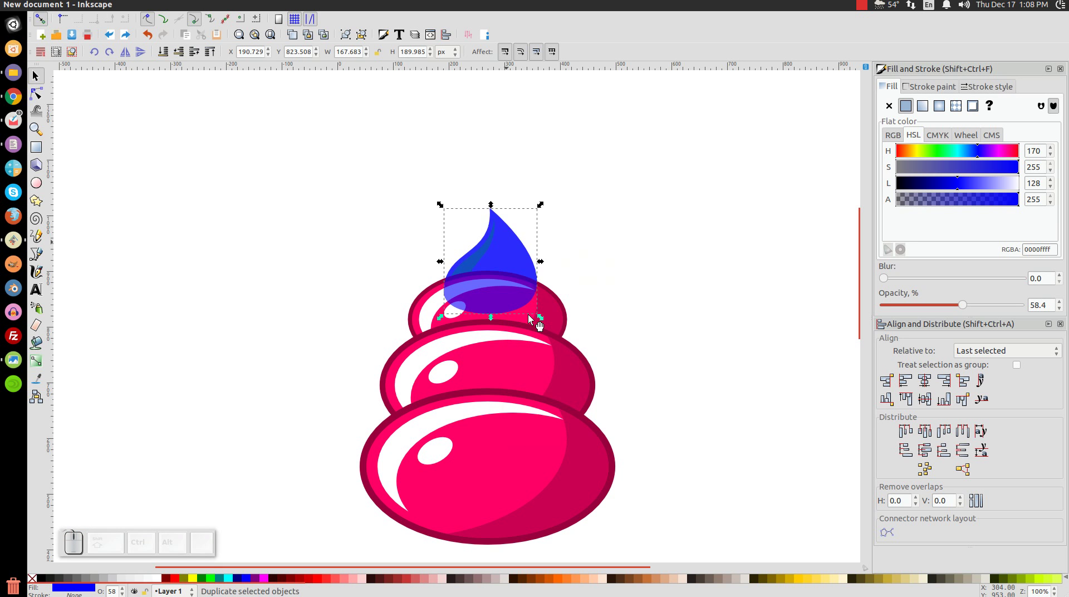
left_click(211, 578)
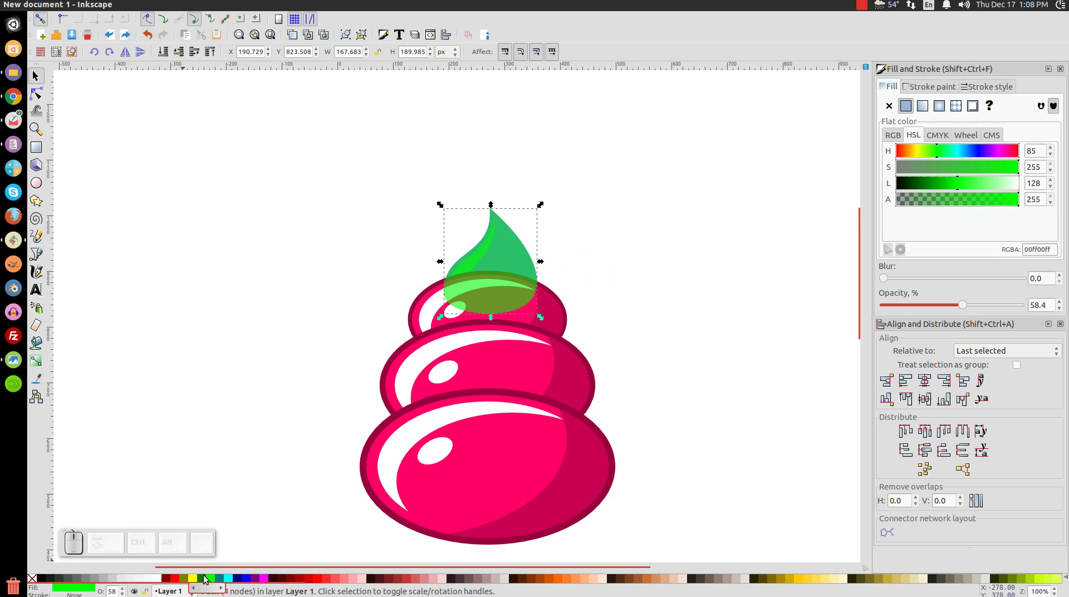
Step: Move the green copy's rotation center up to its pointed tip and turn off snapping to cusp nodes
left_click(514, 260)
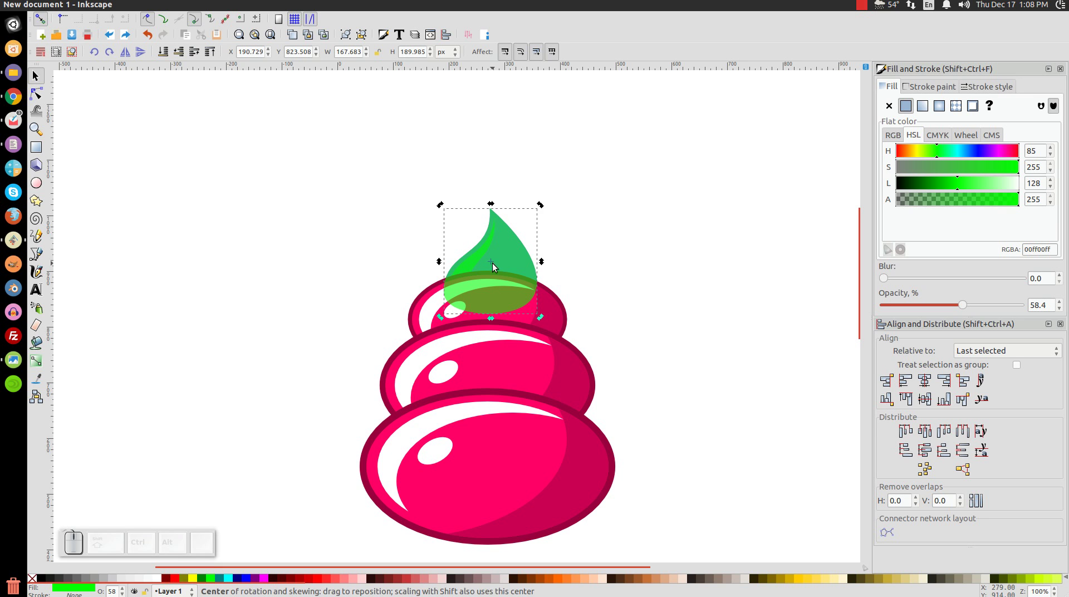
left_click_drag(493, 263, 490, 212)
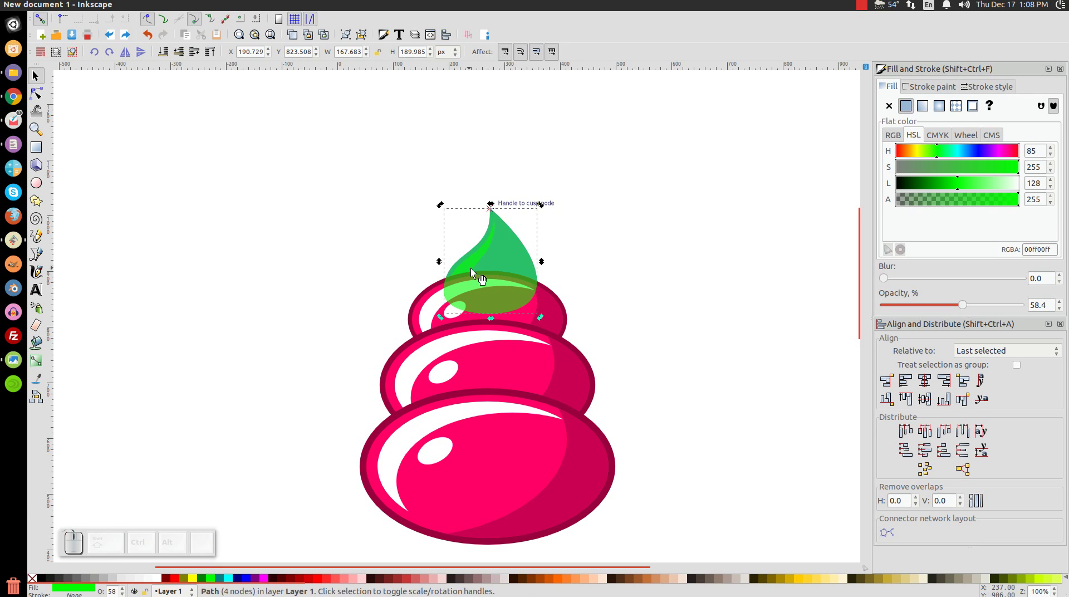
left_click(194, 23)
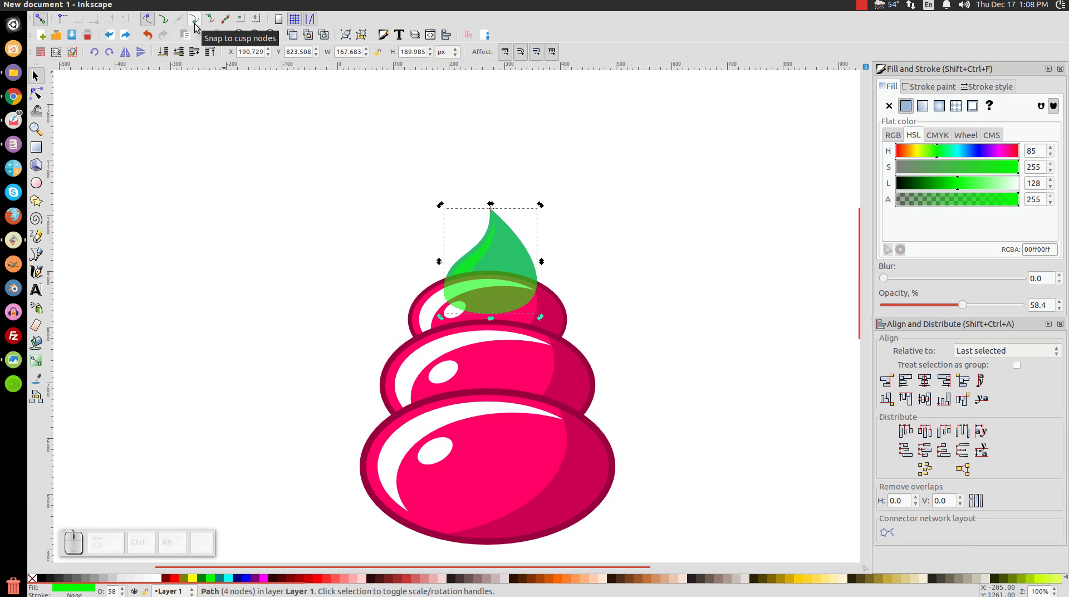
Step: Duplicate the full green drop and fill the copy with red
right_click(511, 257)
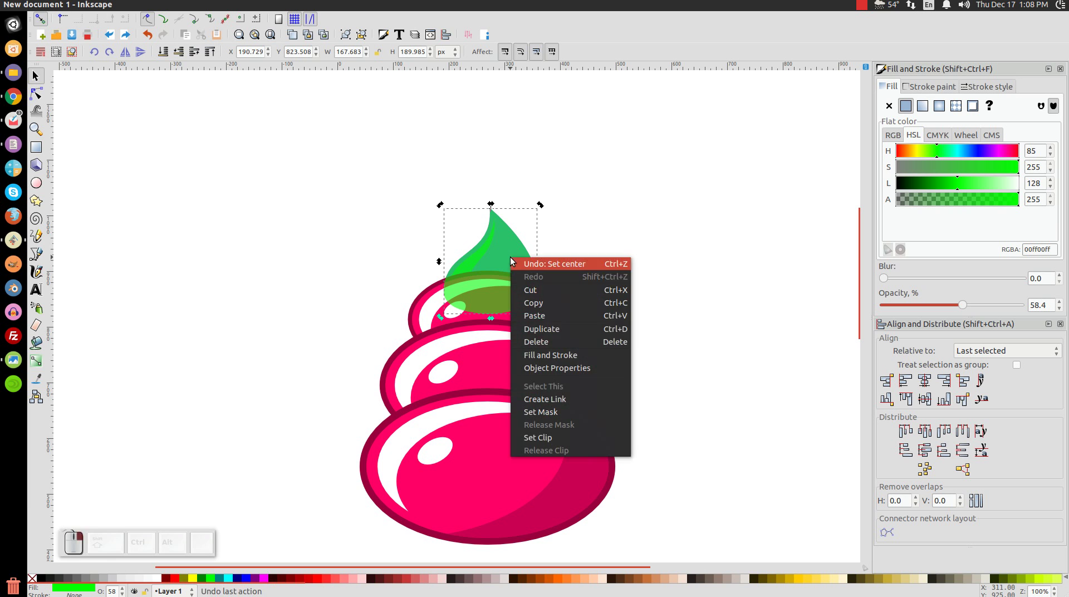
left_click(531, 329)
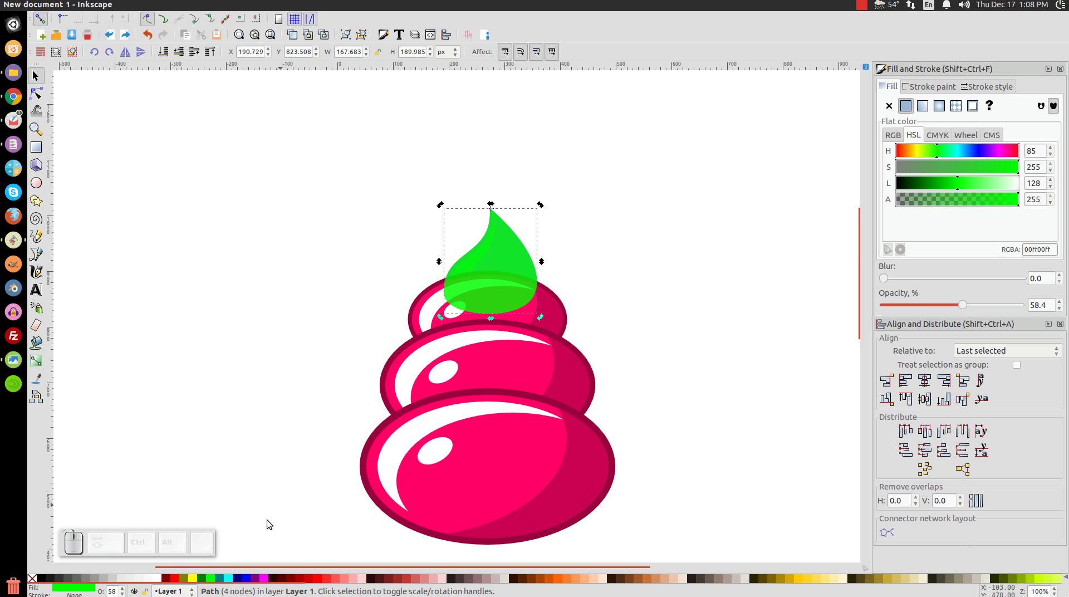
left_click(174, 577)
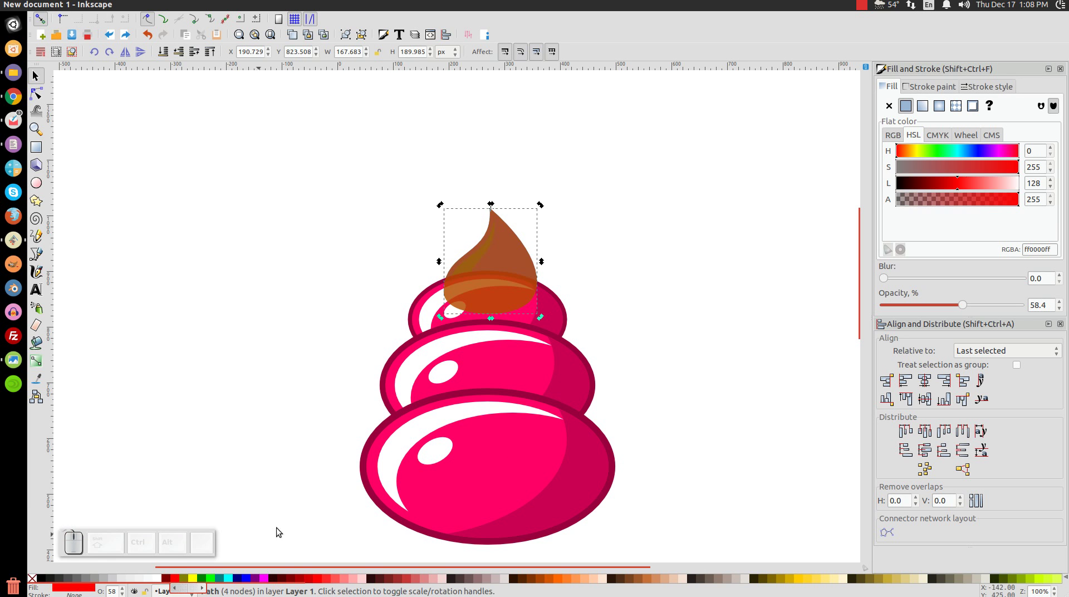
Step: Rotate the red drop clockwise about its tip and subtract it from the green drop to leave a right-side shadow crescent
left_click_drag(542, 316, 508, 333)
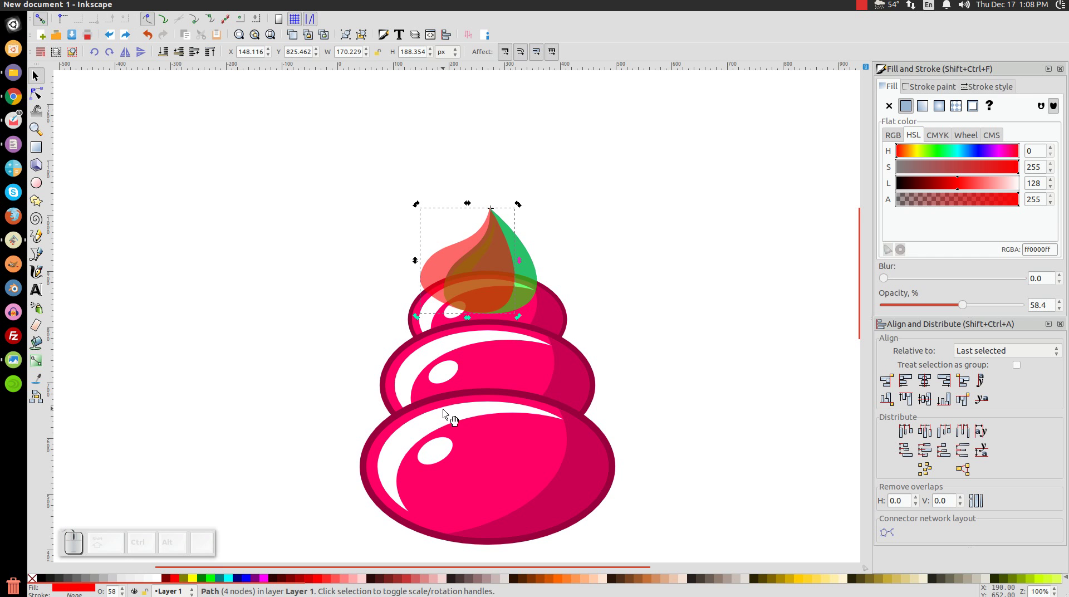
left_click(530, 261, "shift")
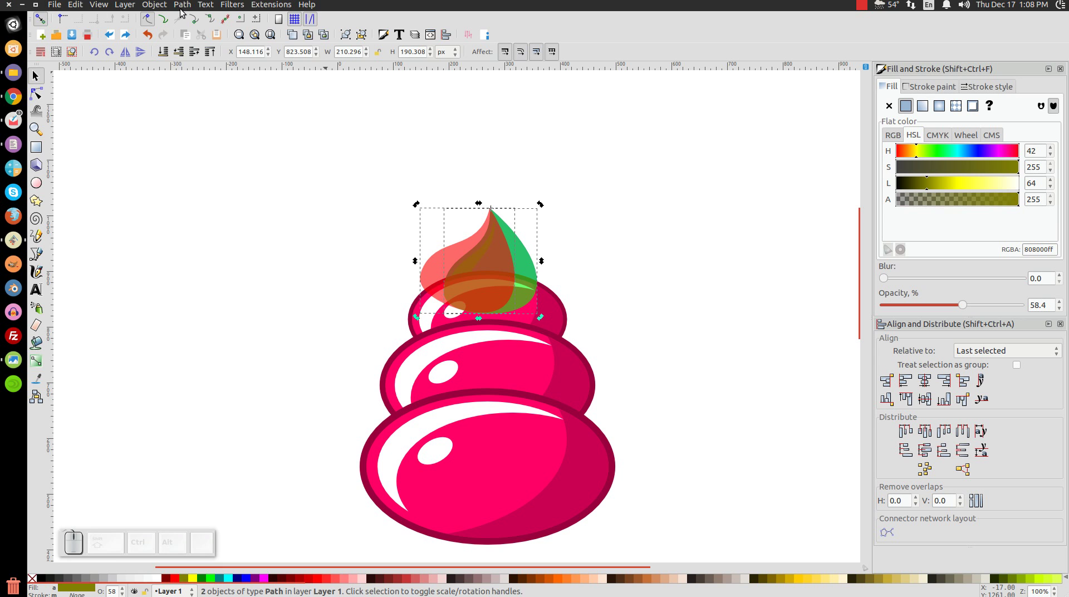
left_click(177, 4)
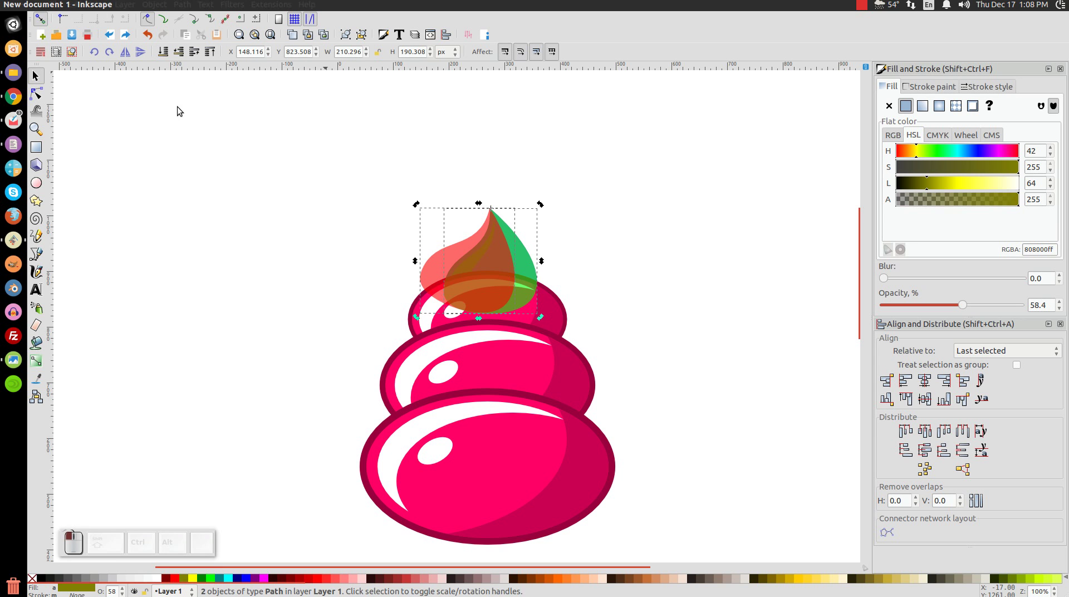
left_click(204, 75)
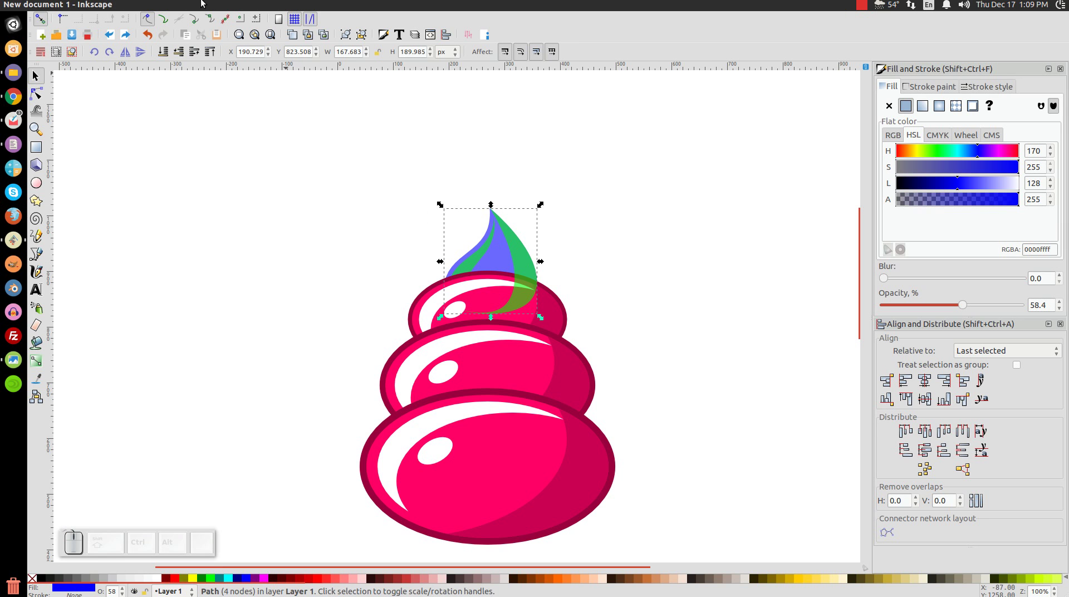
Step: Create a linked offset of the blue drop, expand it outward to about 184 px wide, and convert it to a path
left_click(183, 5)
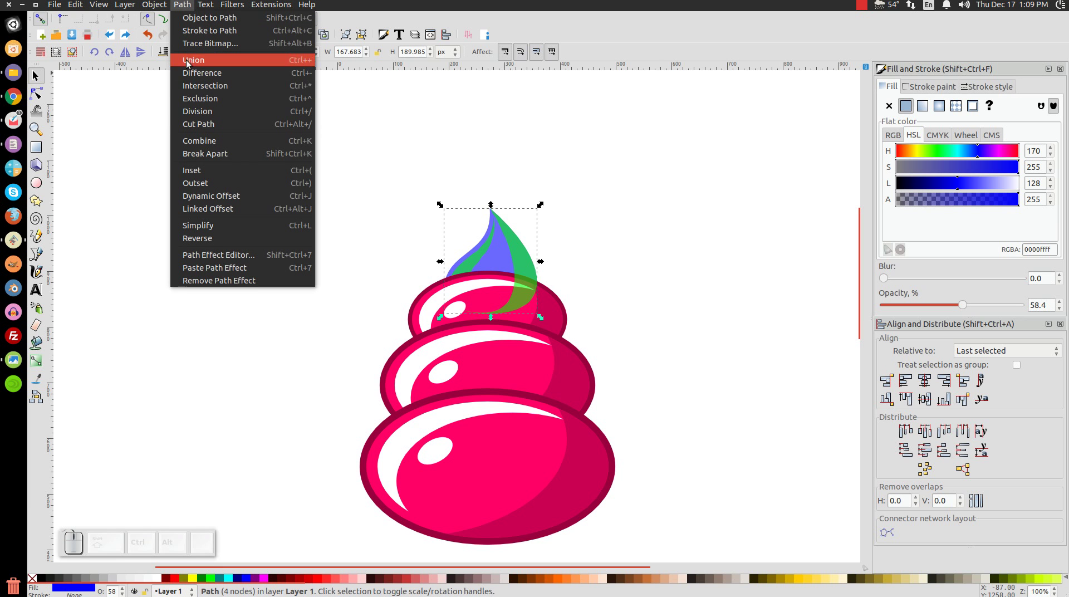
left_click(222, 209)
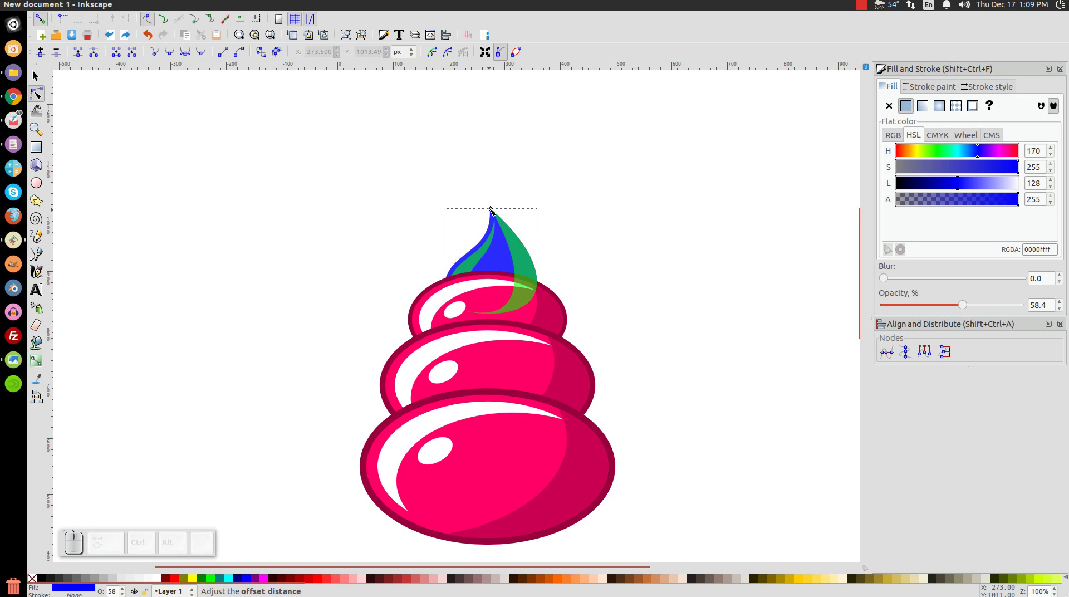
left_click_drag(491, 210, 488, 204)
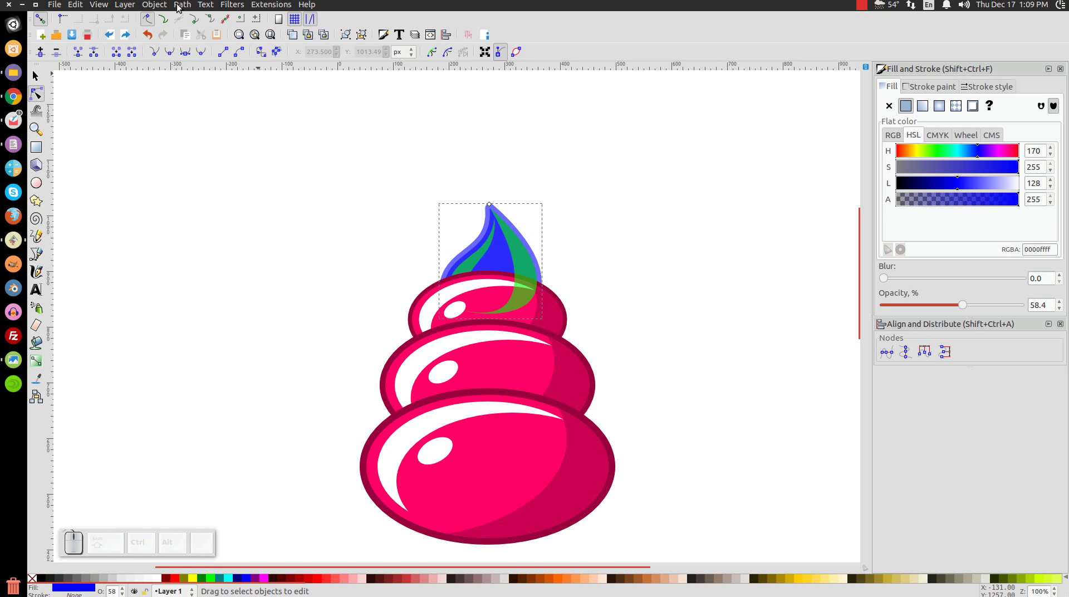
left_click(187, 5)
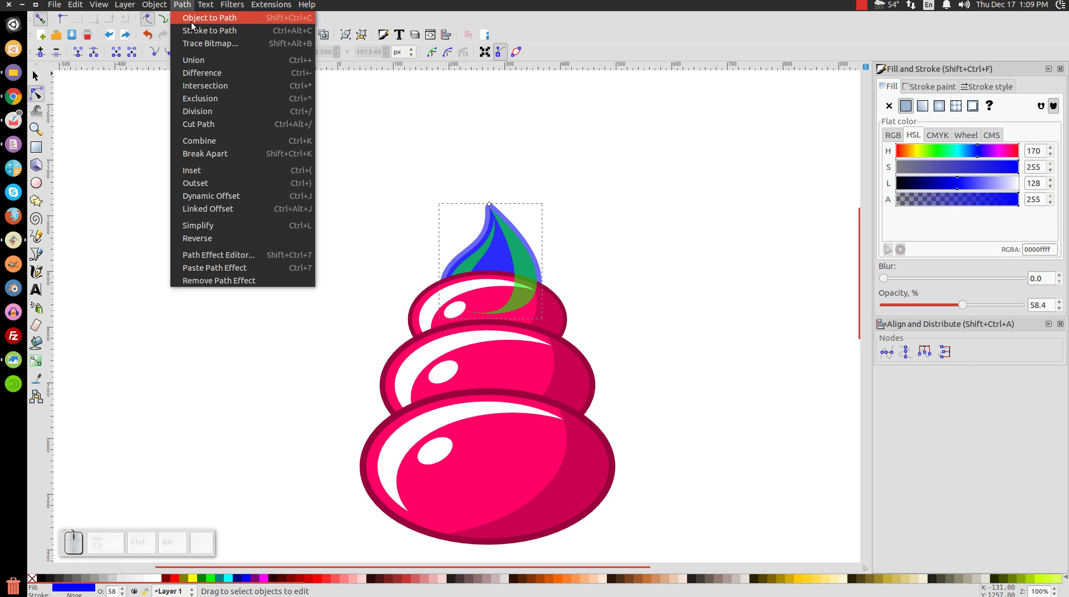
left_click(195, 21)
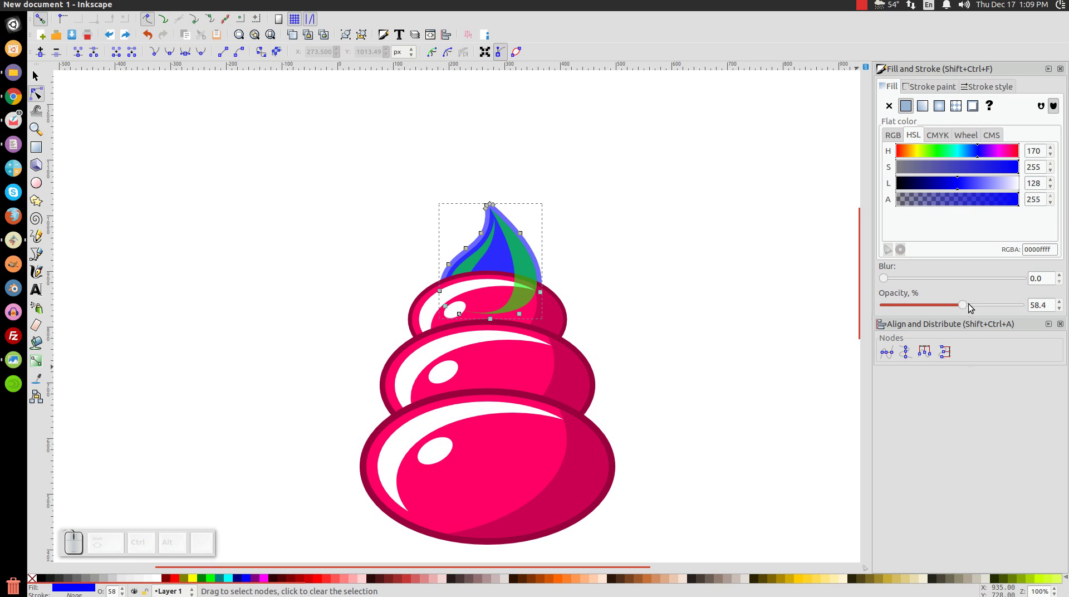
Step: Set the offset outline shape to 100% opacity and fill it with the scoops' dark outline color 98003d
left_click_drag(963, 305, 1066, 290)
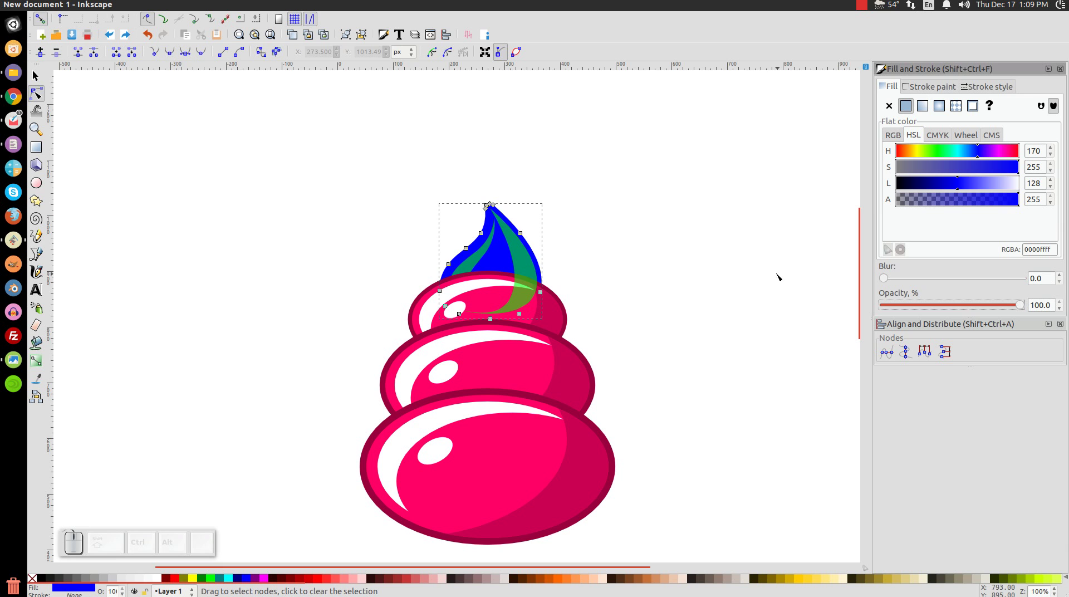
key("F7")
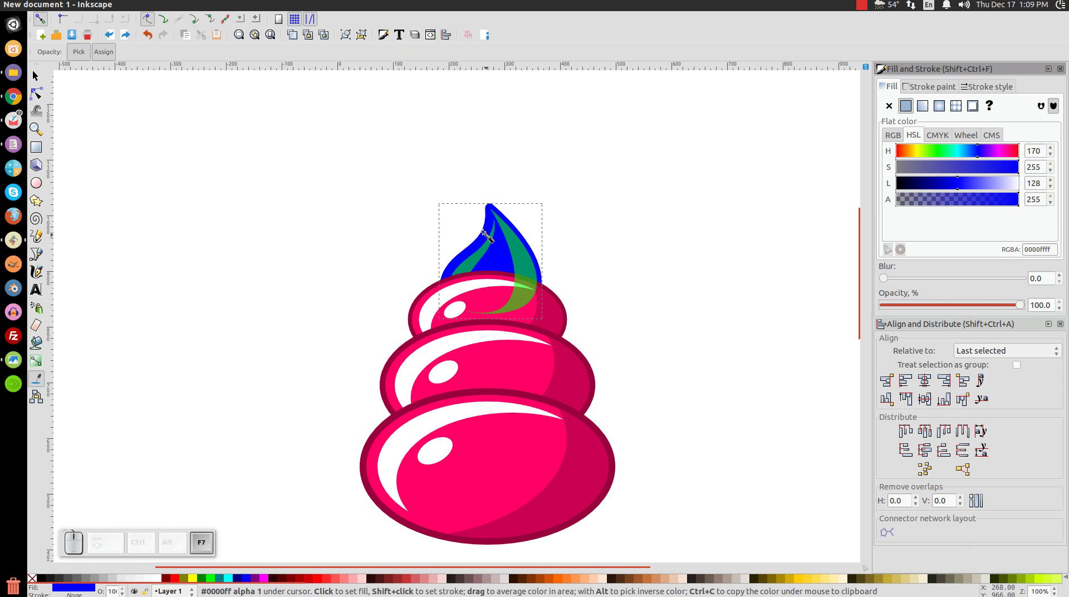
left_click(400, 349)
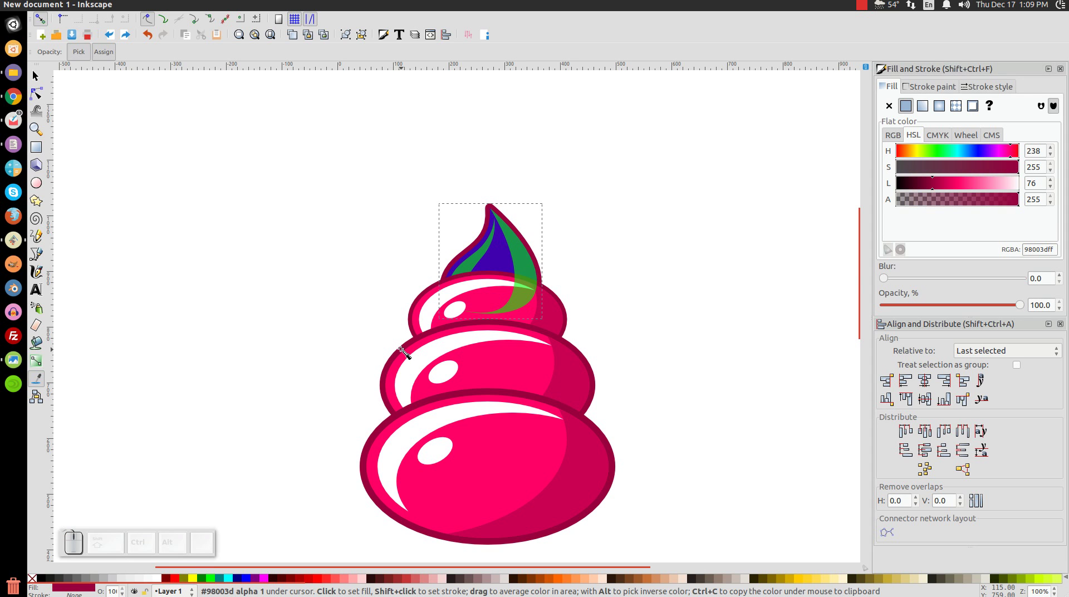
Step: Set the inner blue drop to 100% opacity and fill it with the scoops' bright pink ff0066
left_click(36, 75)
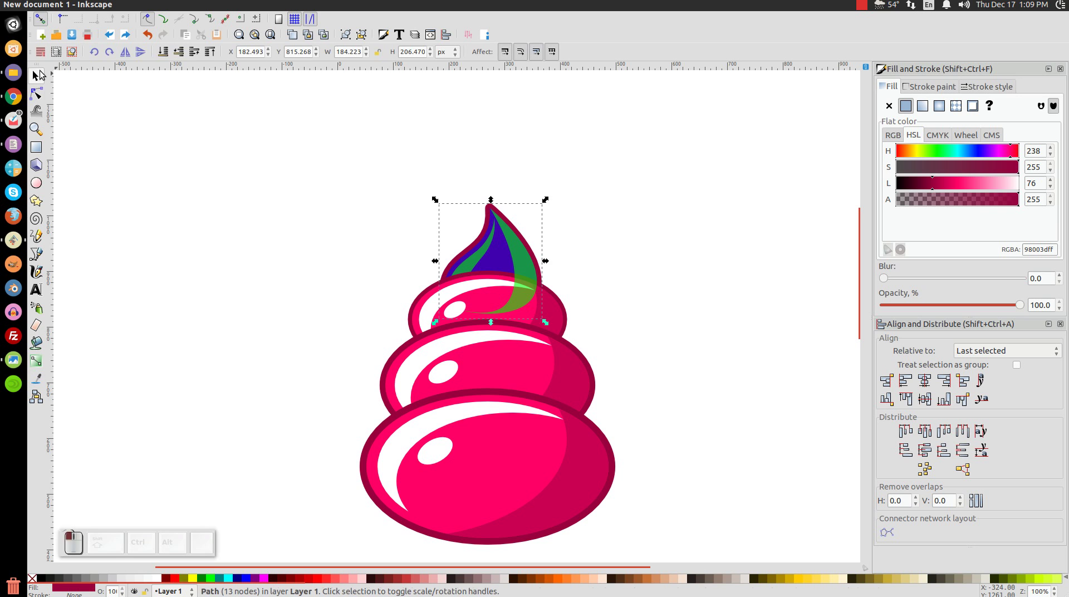
left_click(499, 256)
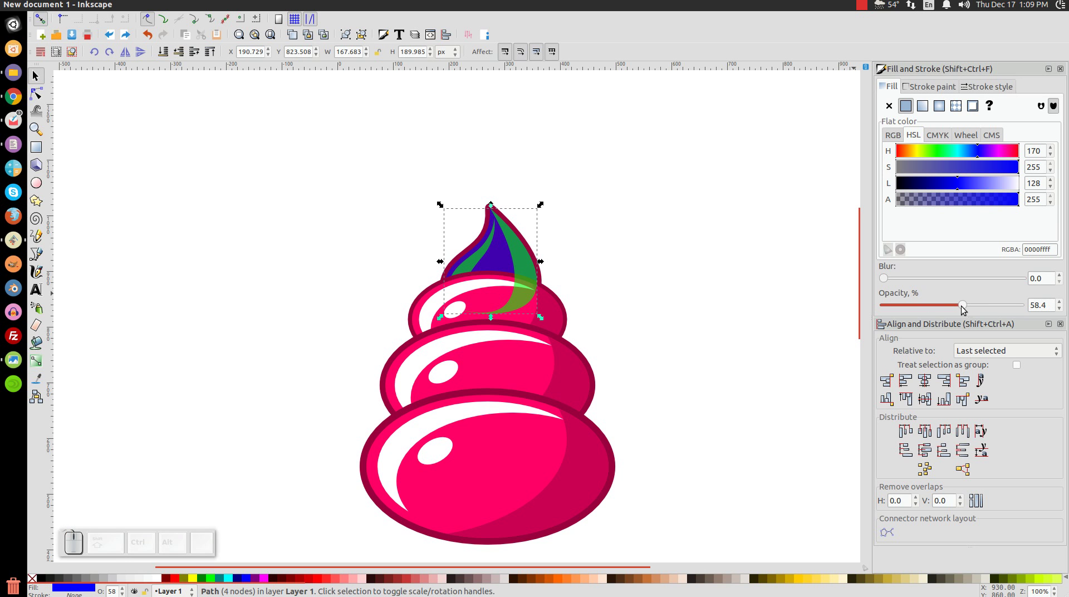
left_click_drag(962, 305, 1023, 305)
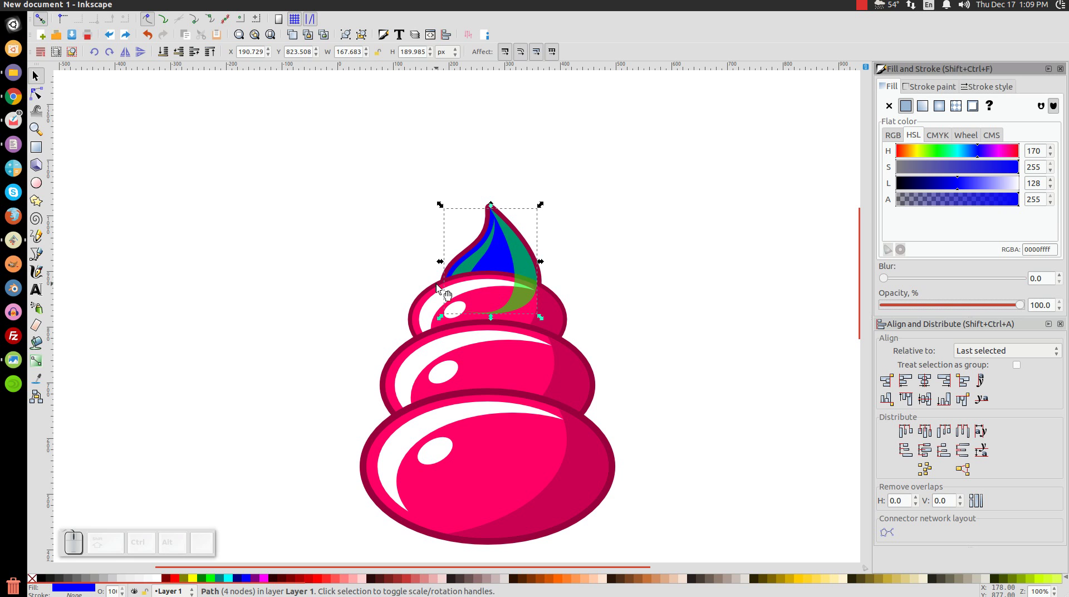
key("F7")
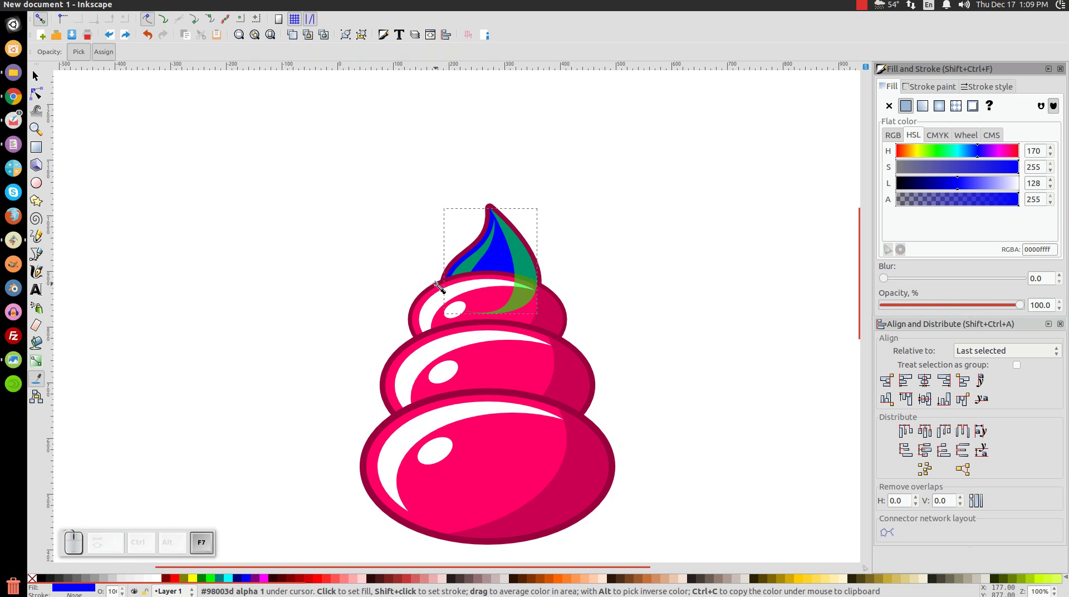
left_click(490, 302)
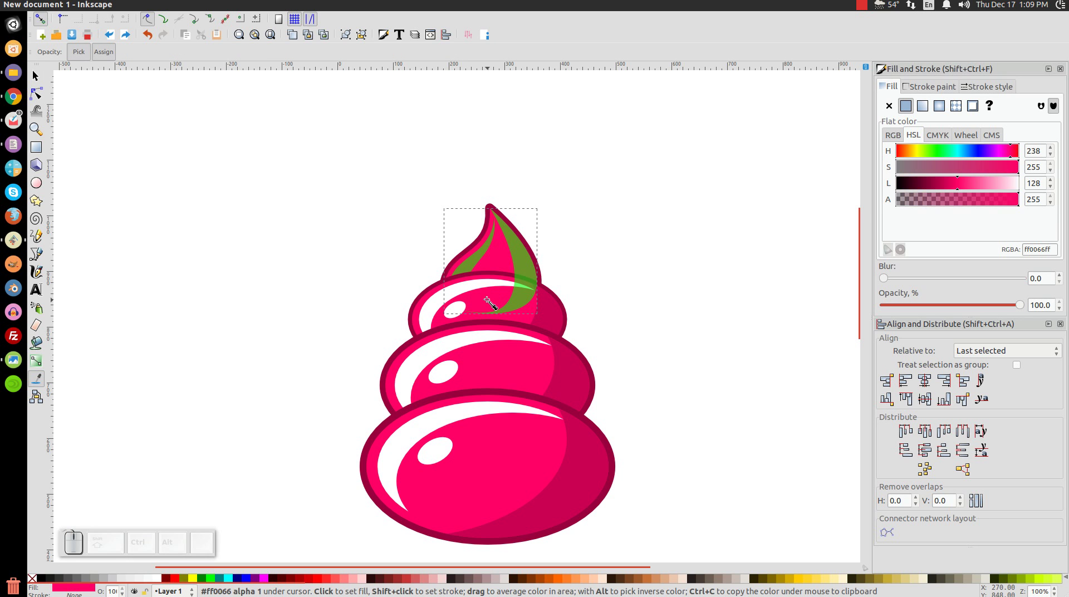
Step: Make the green sliver on the tip's left side fully opaque and fill it with white
left_click(35, 77)
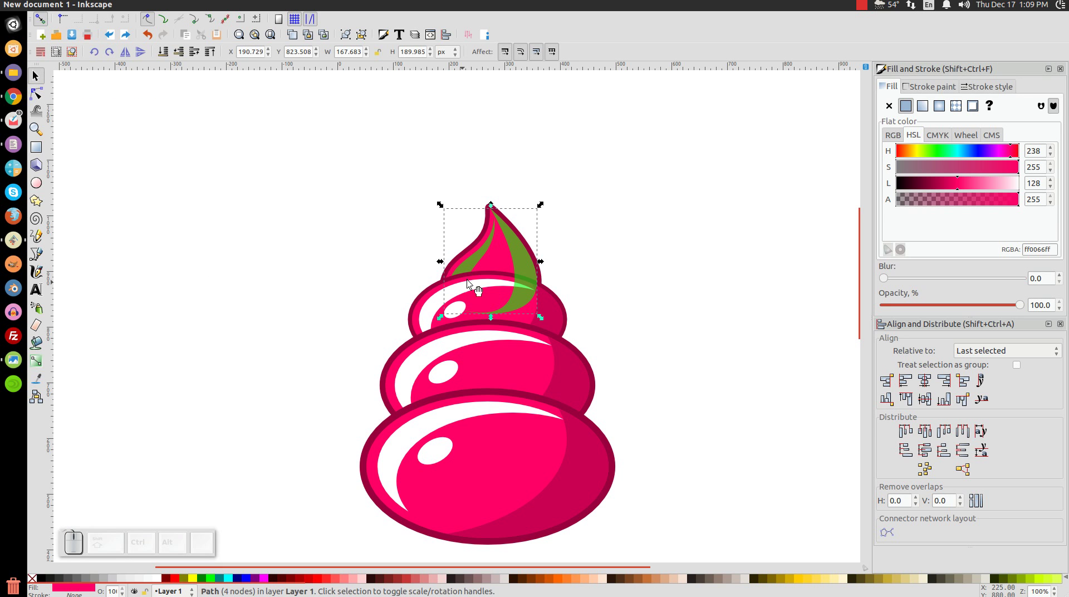
left_click(465, 252)
left_click_drag(965, 306, 1025, 305)
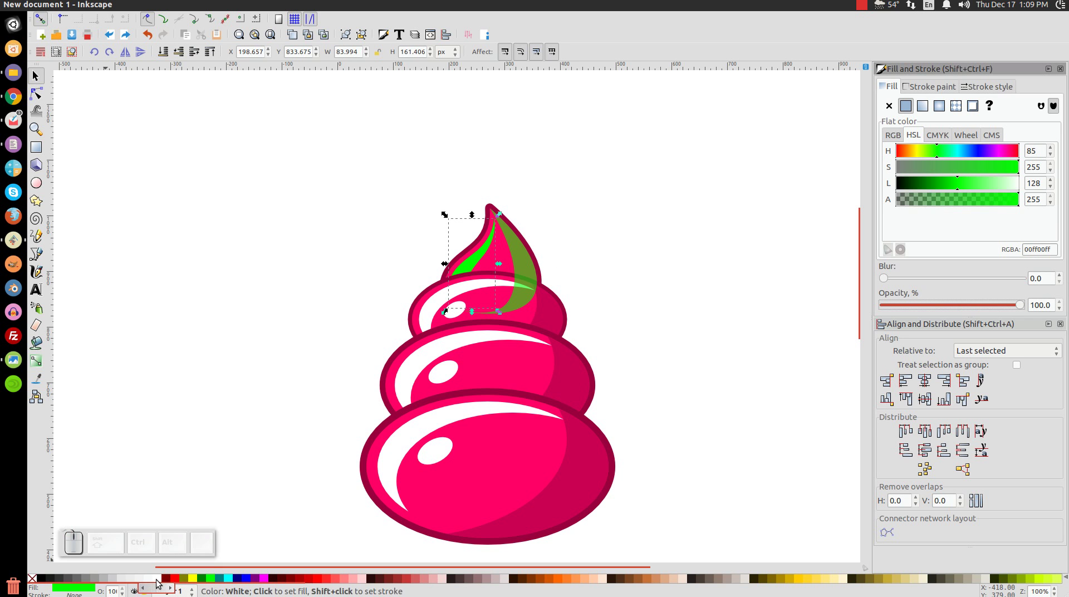
left_click(157, 581)
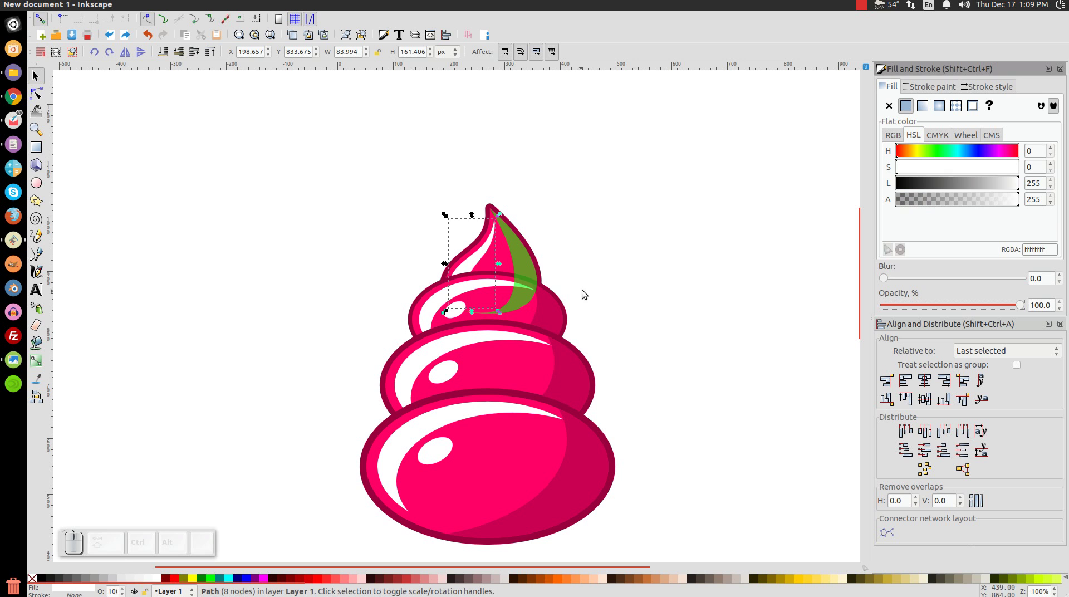
Step: Make the green shadow on the curled tip fully opaque and lower it behind the scoop beneath
left_click(519, 265)
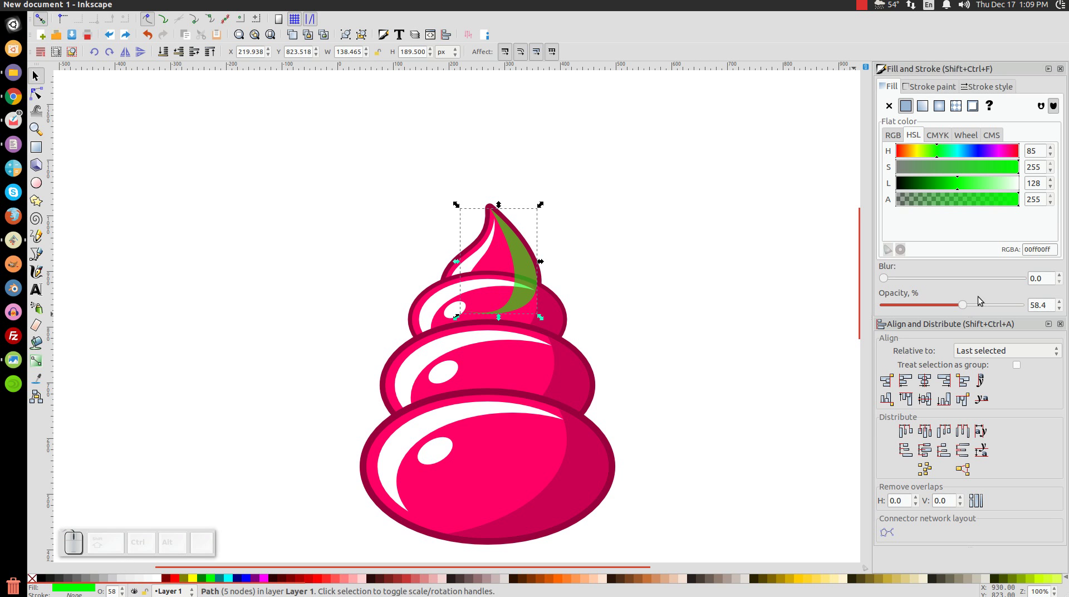
left_click_drag(965, 306, 1024, 305)
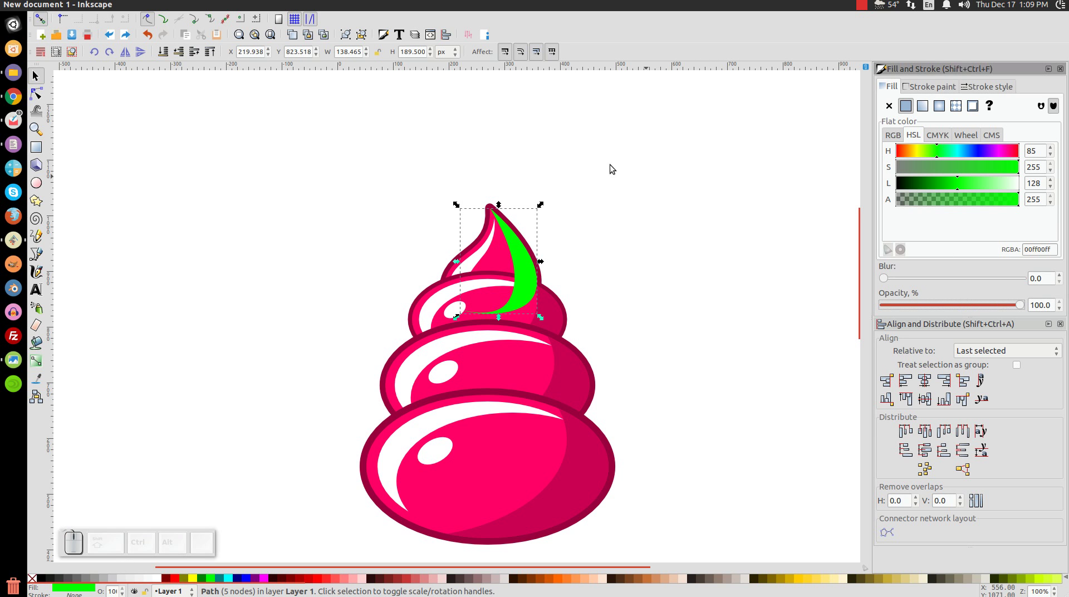
left_click(179, 51)
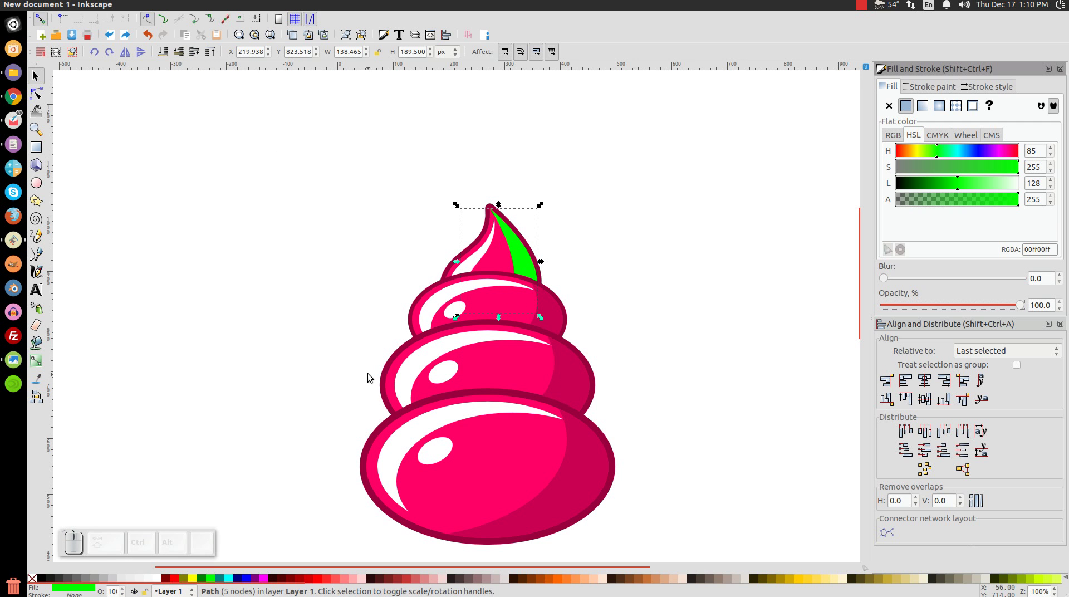
Step: Fill the tip's green shadow with the dark pink cb0051 sampled from the scoop's shadow
key("F7")
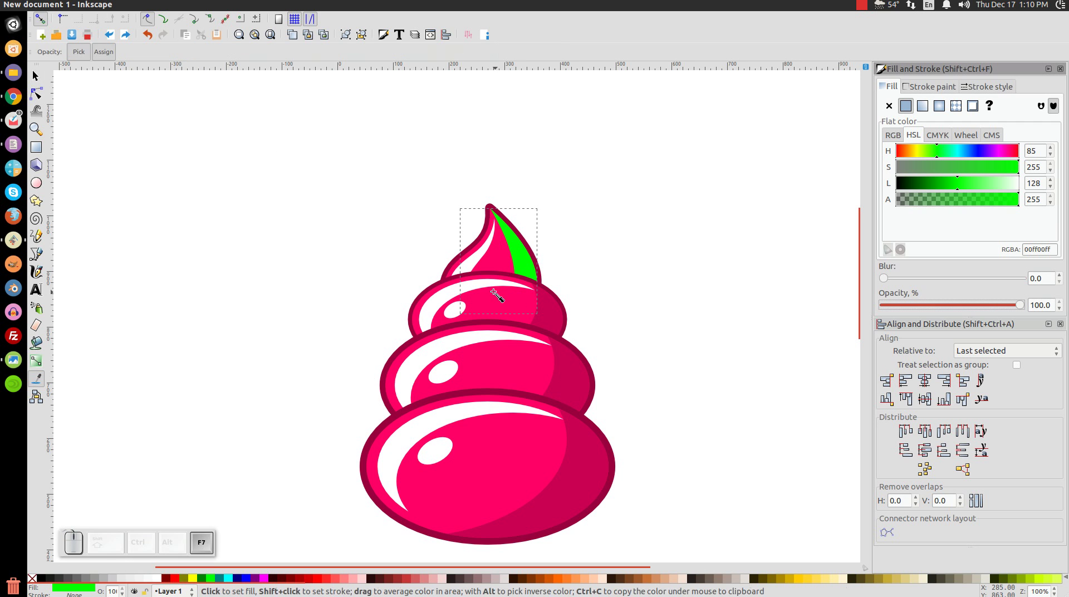
left_click(549, 312)
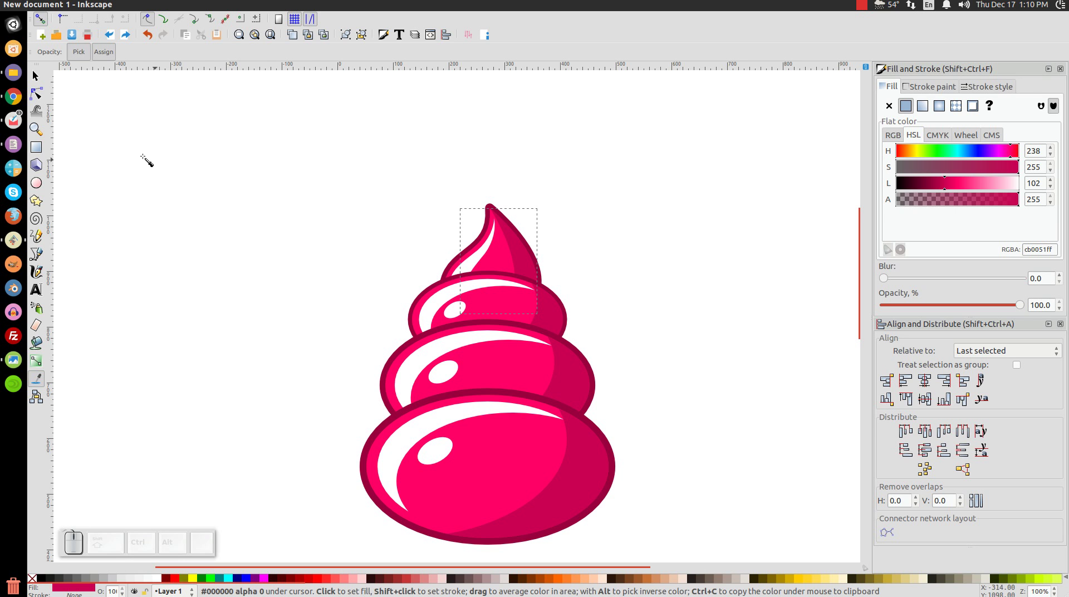
left_click(34, 75)
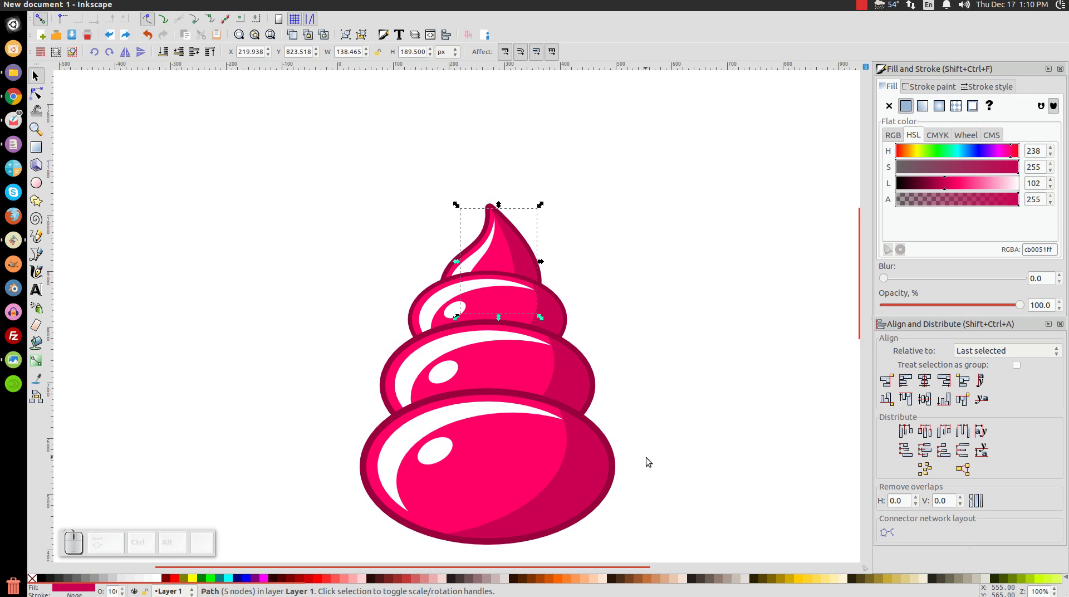
Step: Draw a three-cornered polygon with 0.200 rounding, pointing down, about 340 px wide and 328 px tall, in the space beside and below the scoops
scroll(662, 484, "down", 3)
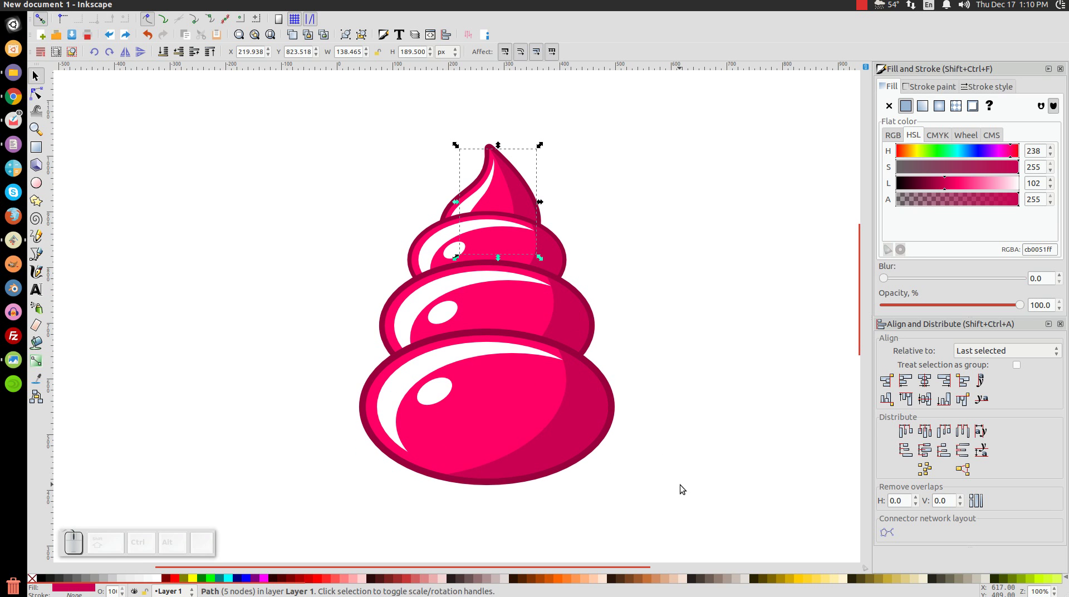
scroll(680, 484, "down", 6)
scroll(706, 448, "down", 3)
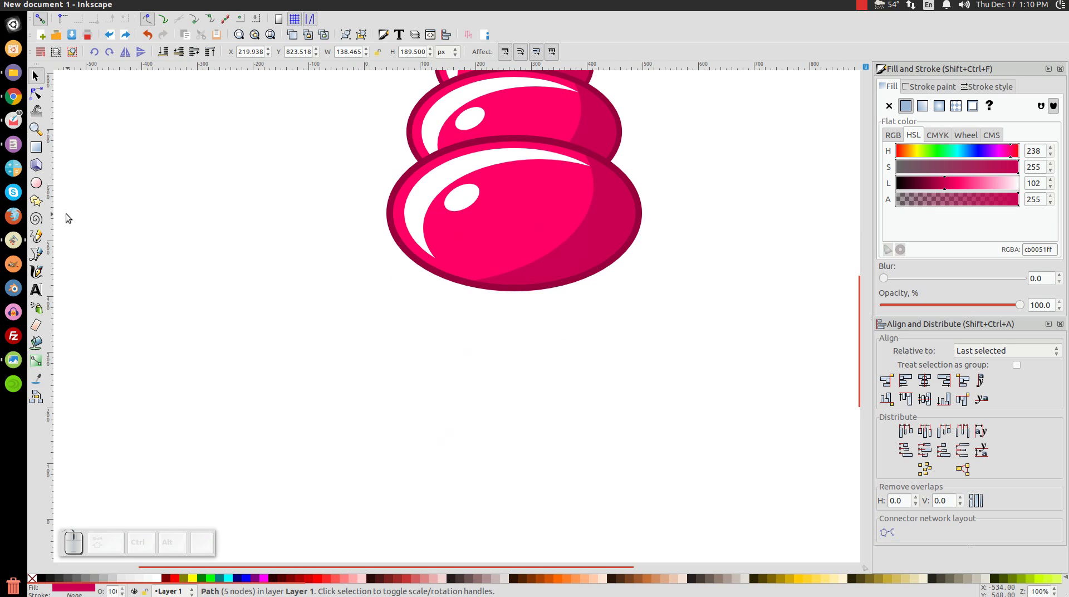
left_click(38, 201)
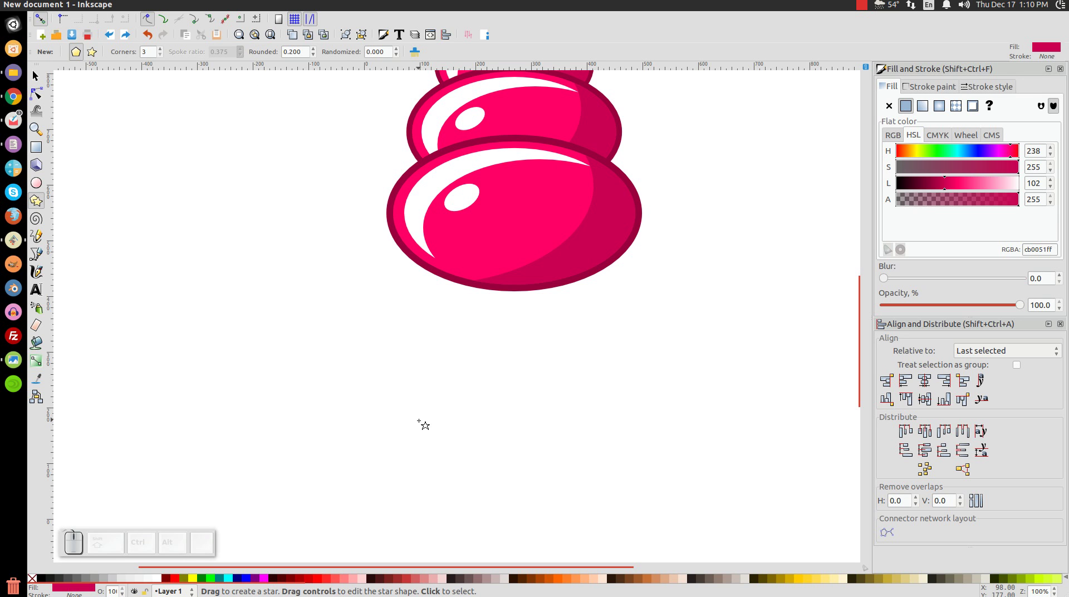
left_click_drag(333, 305, 329, 410)
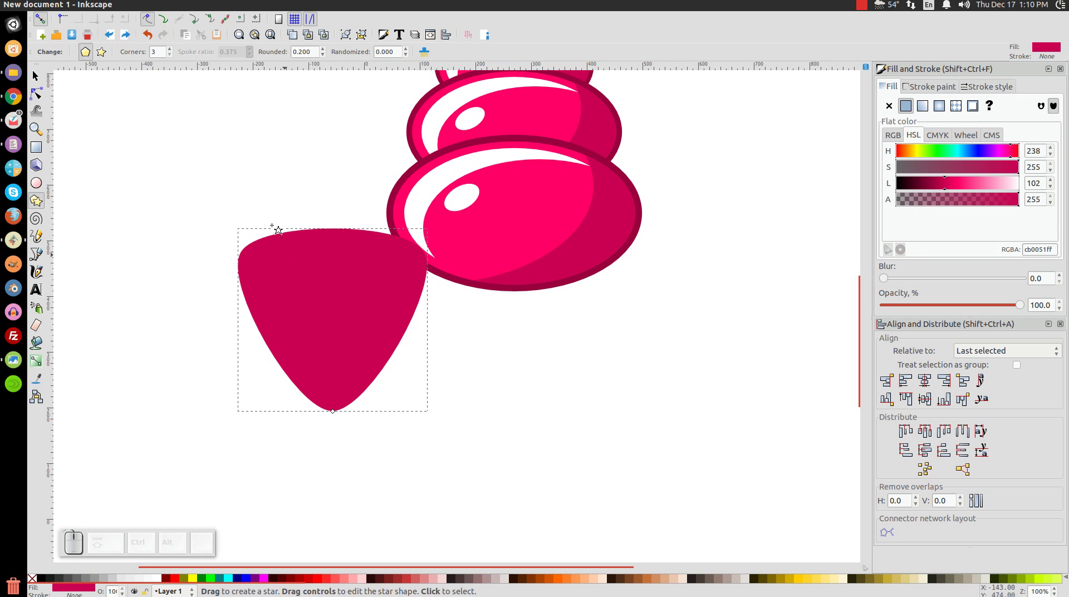
Step: Fill the rounded triangle with yellow ffcc00 and center it over the lower part of the bottom scoop
left_click(42, 74)
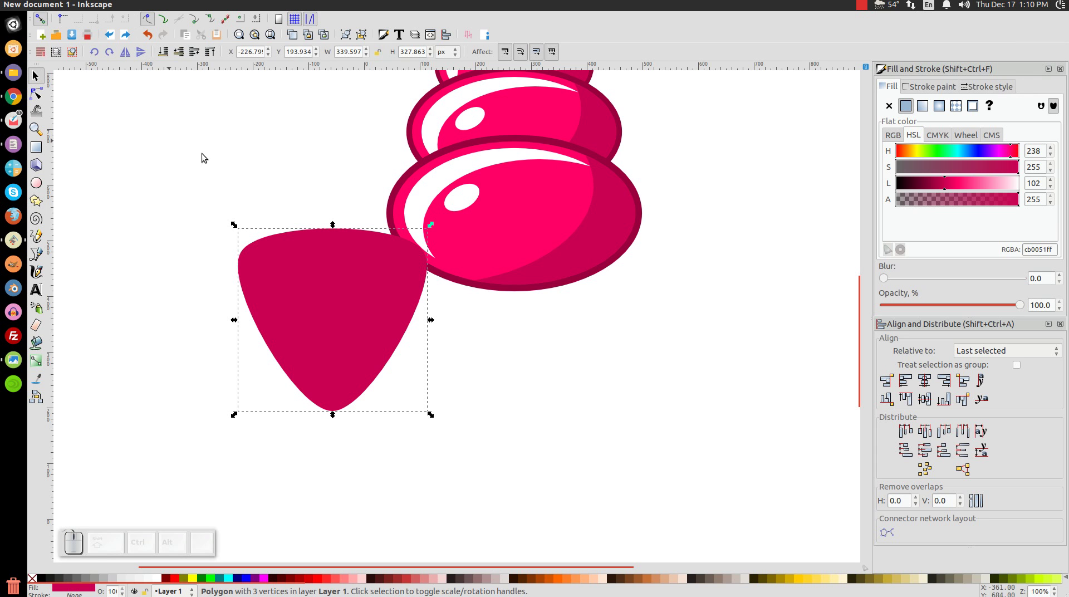
left_click(800, 581)
left_click_drag(341, 280, 525, 280)
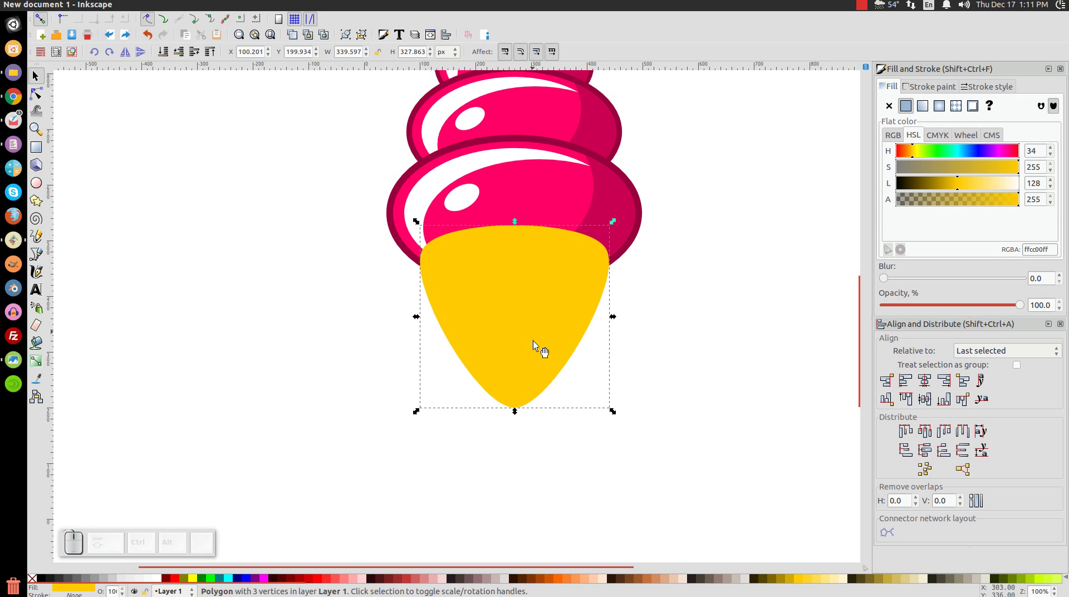
Step: Stretch the yellow triangle downward into a cone about 471 px tall and convert it to a path
left_click_drag(513, 411, 519, 503)
mouse_move(558, 328)
left_mouse_down()
mouse_move(524, 496)
mouse_move(531, 407)
left_mouse_up()
scroll(526, 448, "down", 3)
left_click_drag(494, 533, 496, 520)
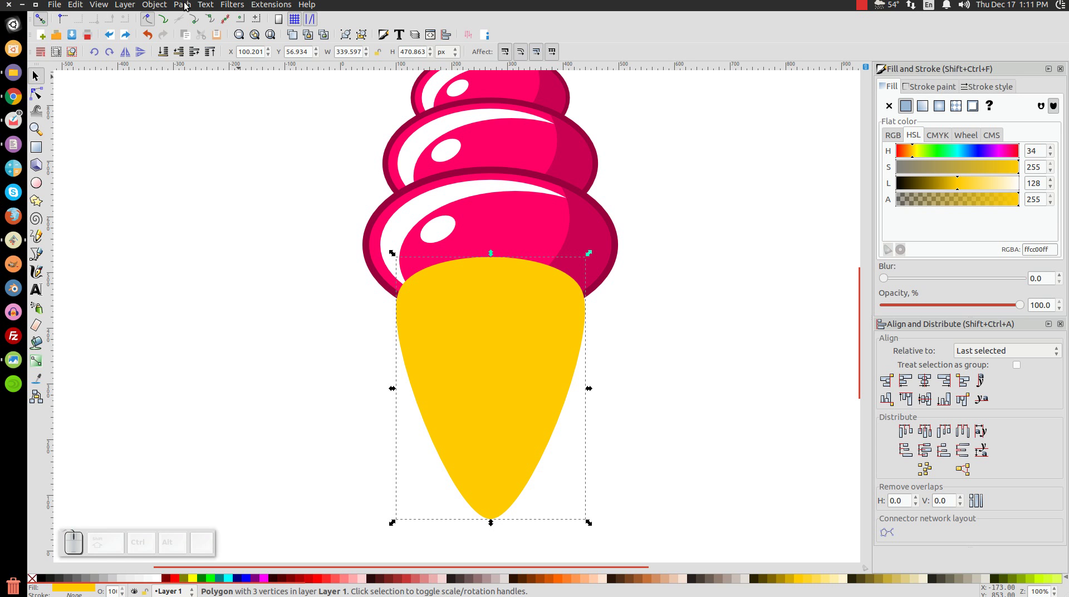
left_click(183, 5)
left_click(197, 20)
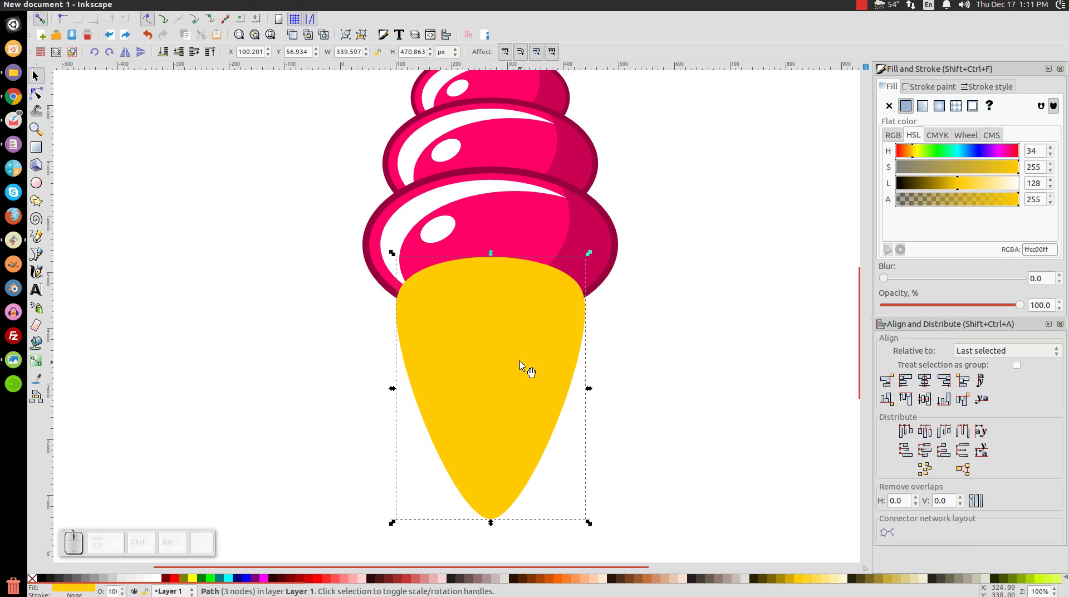
Step: Duplicate the yellow cone, fill the copy with green 00ff00 and lower its opacity to 58%
right_click(498, 329)
left_click(532, 405)
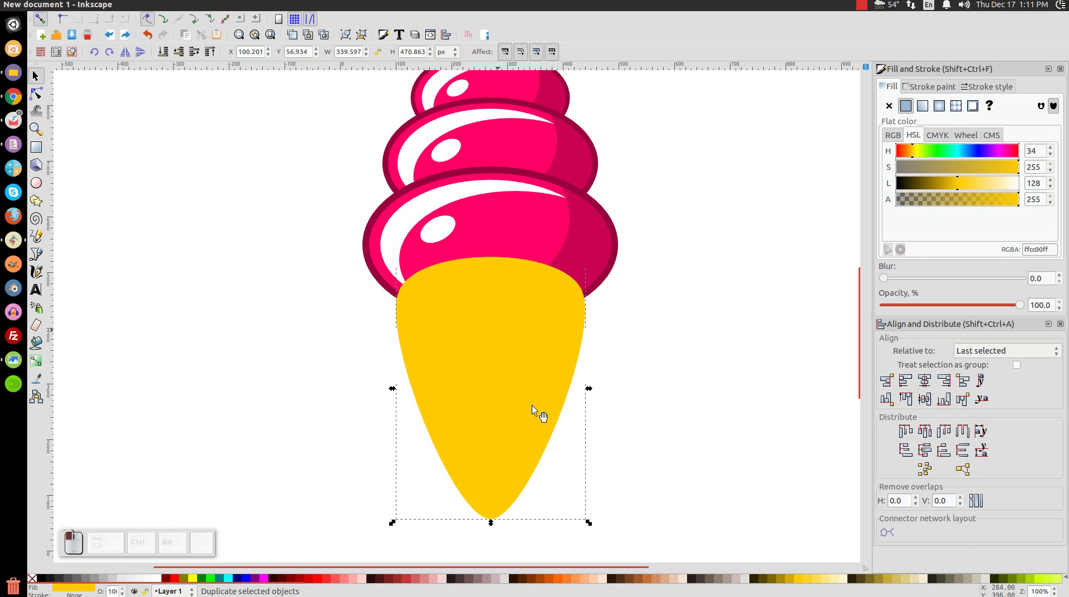
left_click(205, 578)
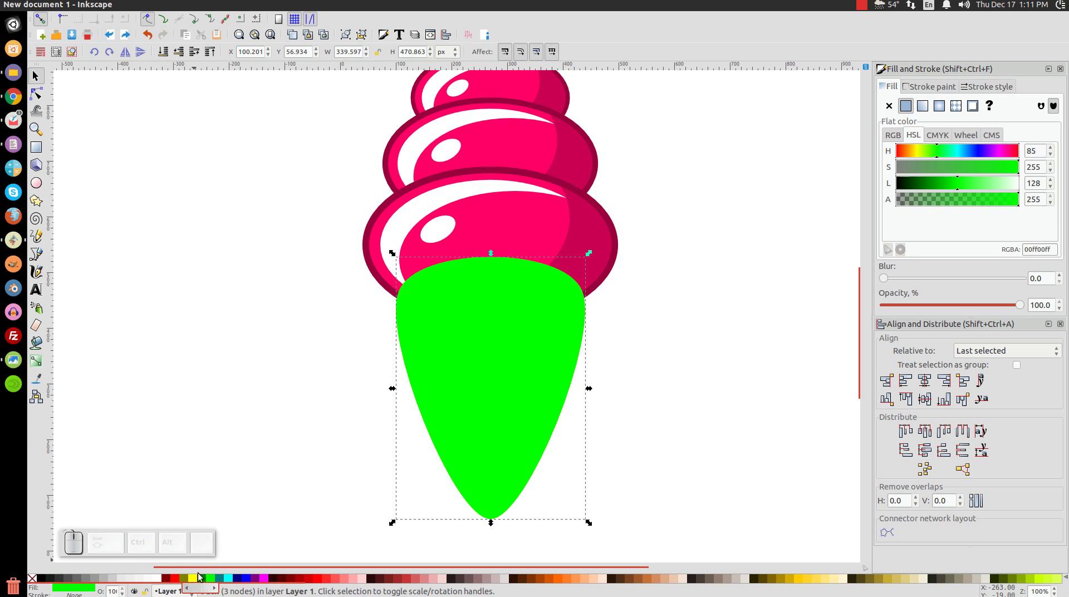
left_click_drag(1020, 305, 964, 309)
Step: Duplicate the semi-transparent green cone and fill the new copy with red ff0000
right_click(493, 337)
left_click(524, 410)
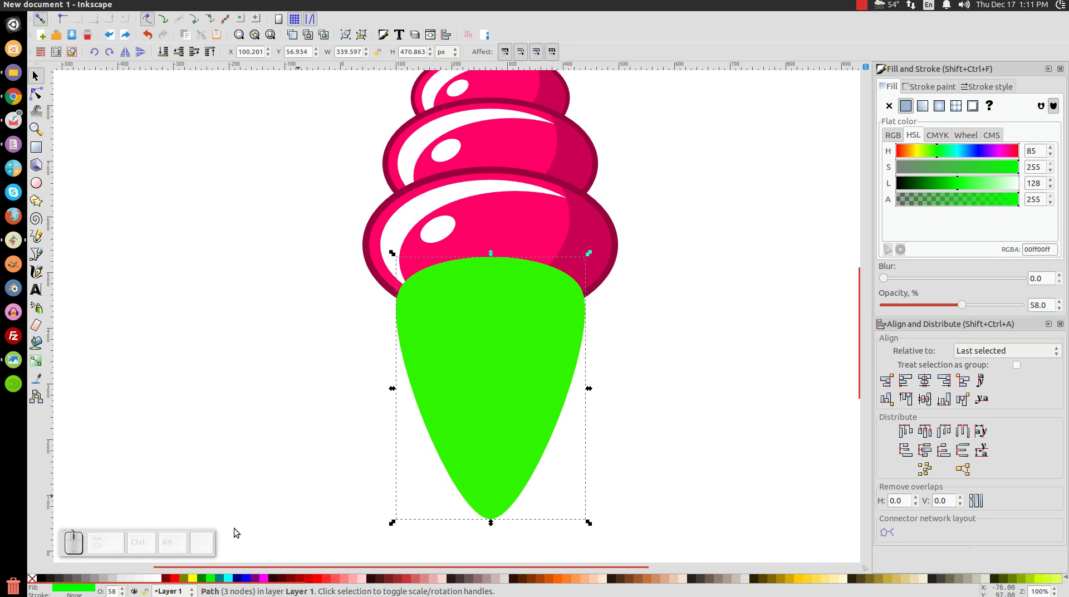
left_click(175, 577)
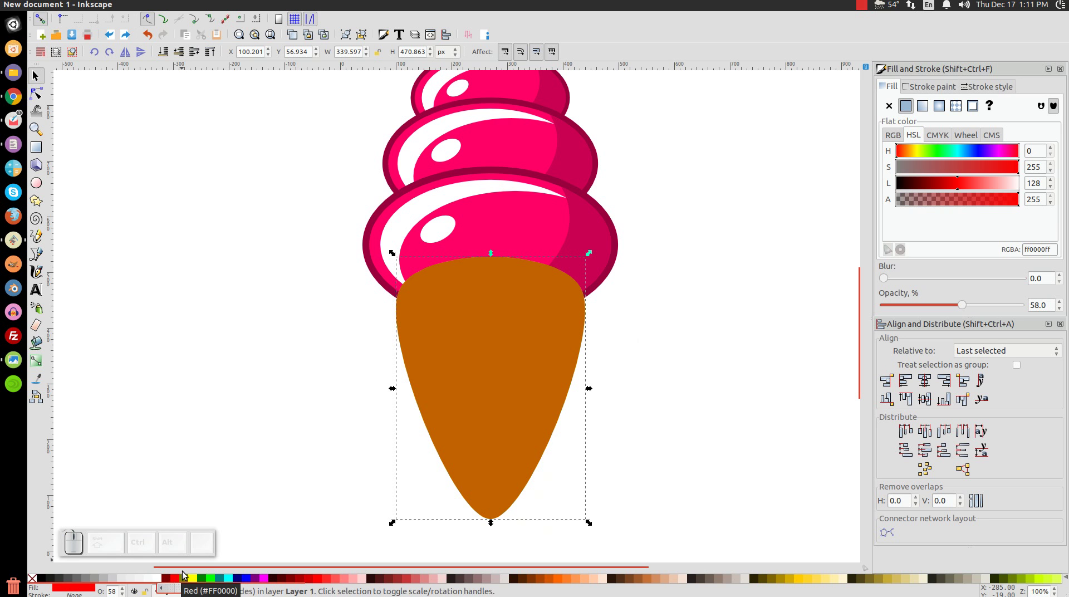
Step: Move the red cone's rotation center down to its bottom point and rotate the cone slightly counterclockwise around it
left_click(524, 329)
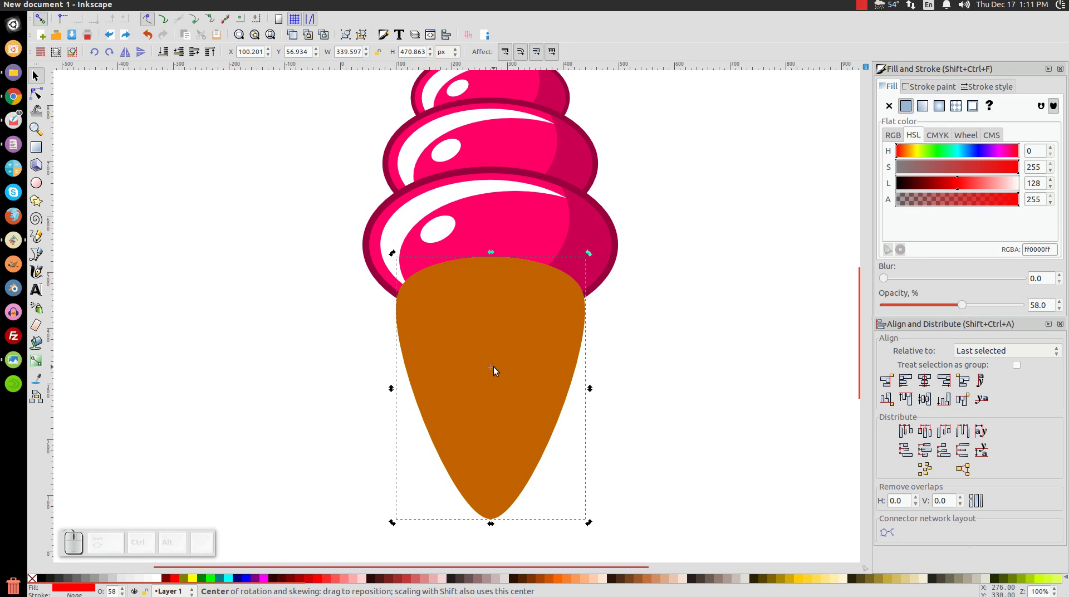
key("ctrl")
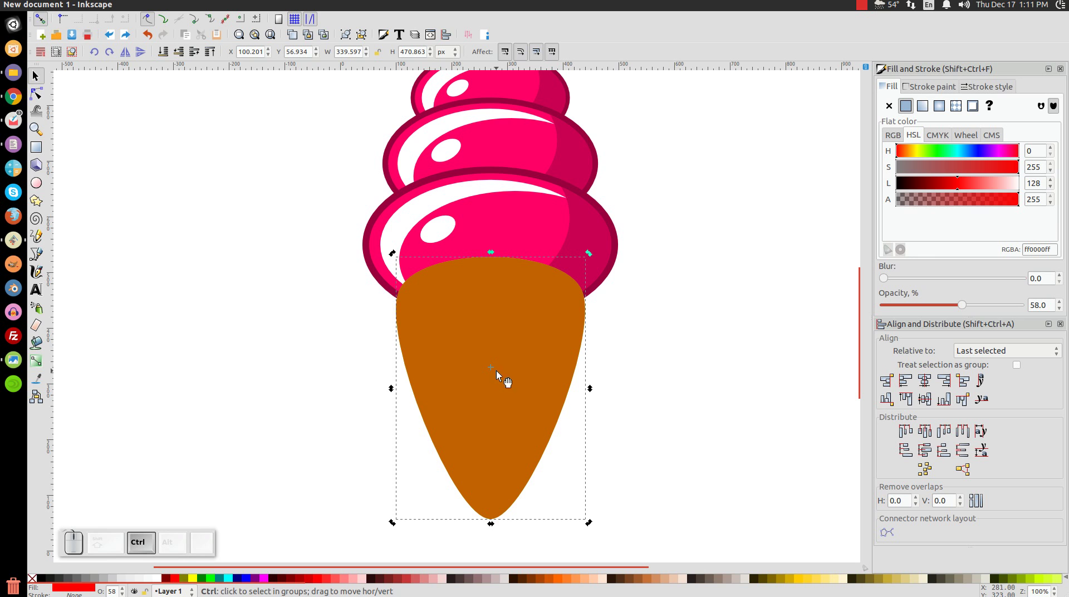
left_click_drag(492, 369, 492, 391)
left_click_drag(492, 446, 494, 520)
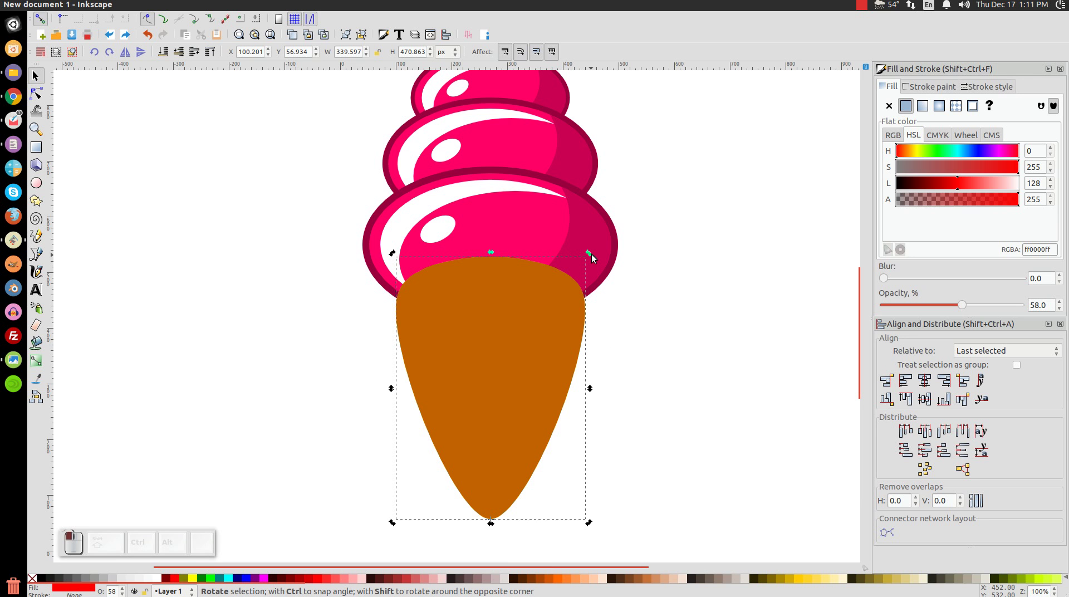
left_click_drag(590, 254, 542, 230)
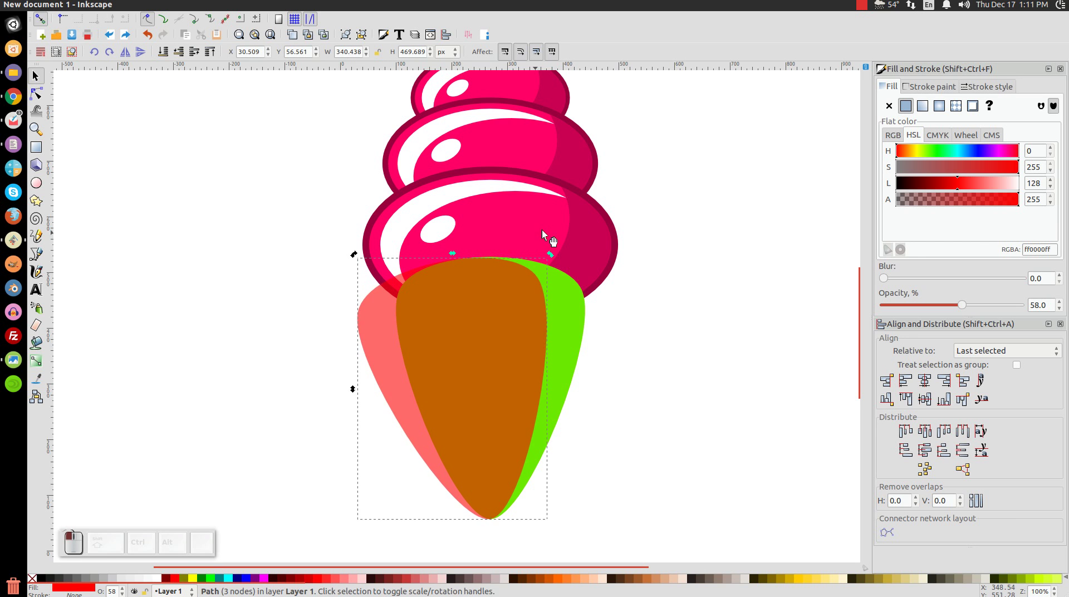
Step: Scale the red cone up proportionally toward the upper left to about 366 px wide and 506 px tall
left_click(470, 289)
key("ctrl")
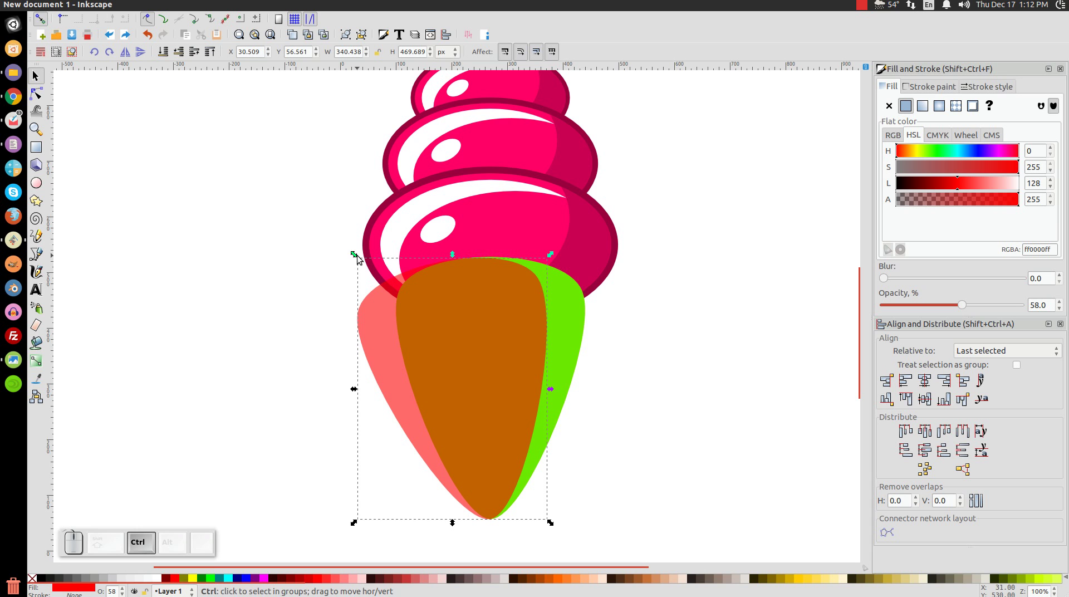
left_click_drag(356, 256, 344, 220)
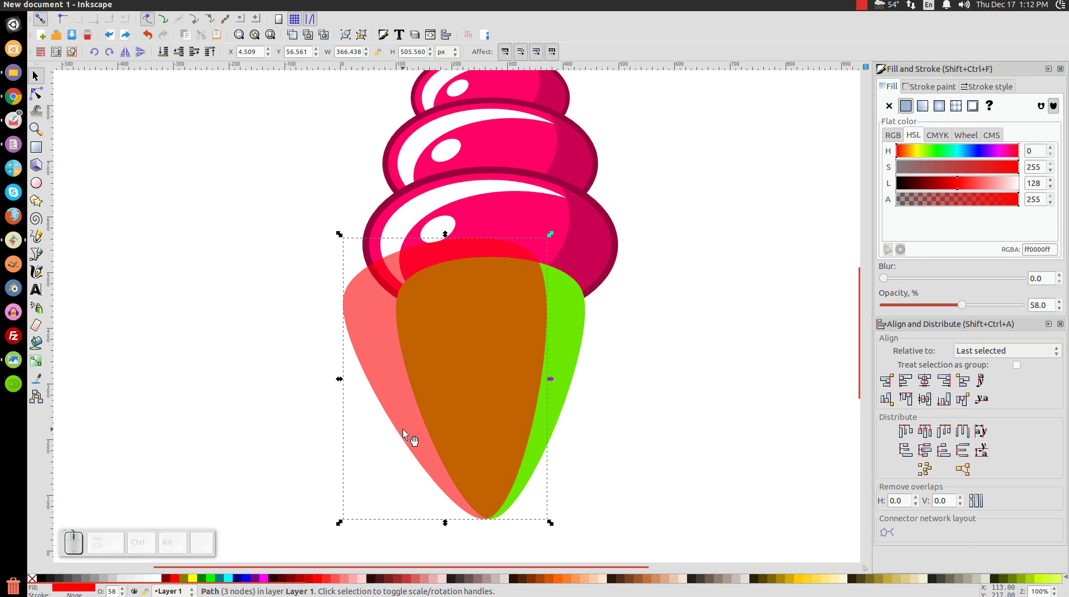
Step: Subtract the red cone from the green one with Difference, keeping a green shadow sliver along the cone's right side
key("shift")
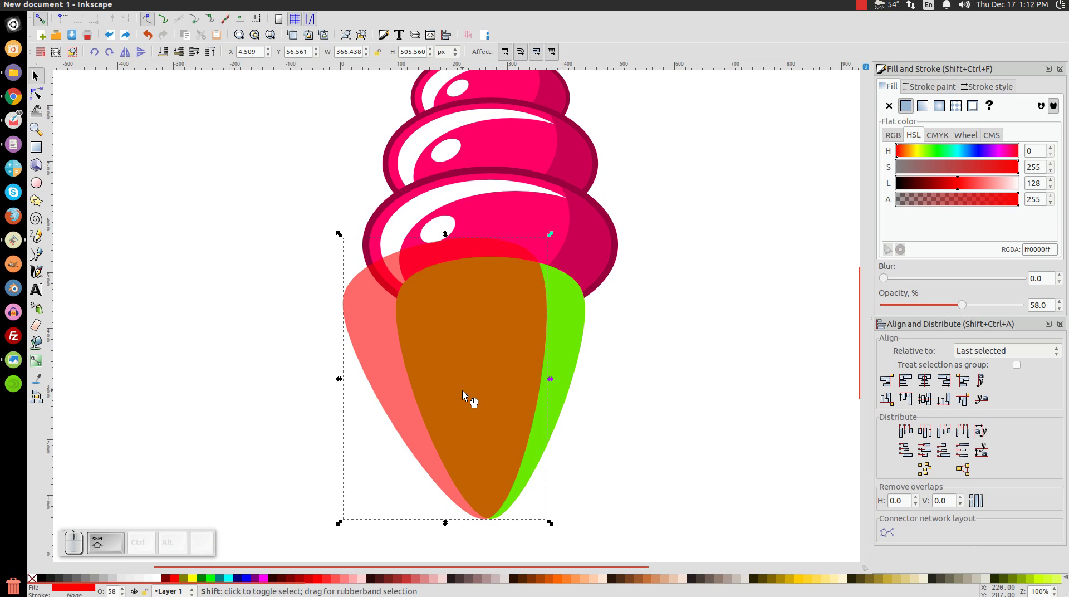
left_click(572, 302, "shift")
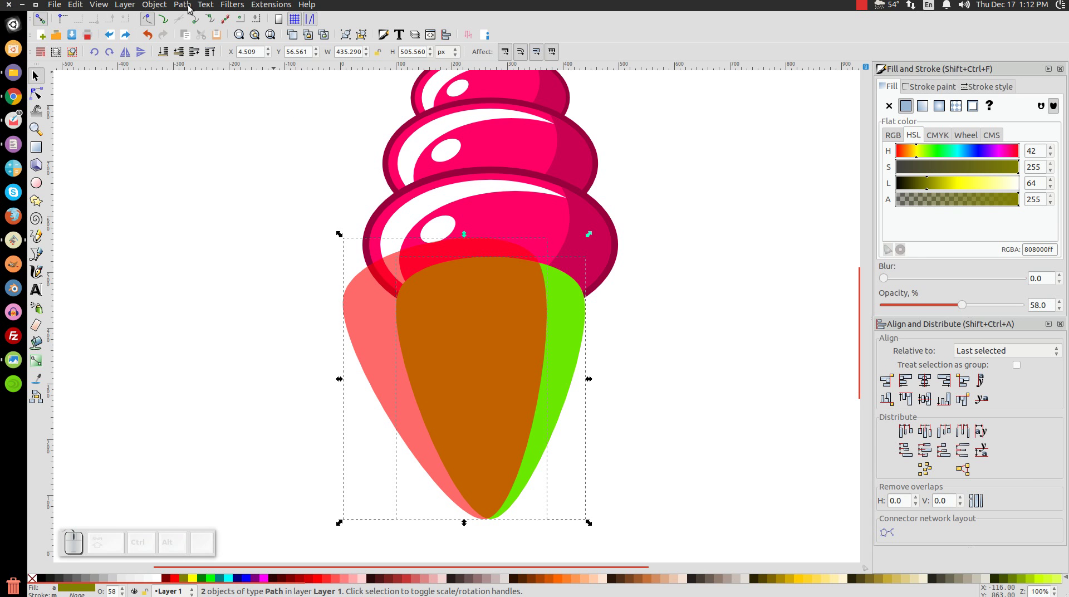
left_click(191, 5)
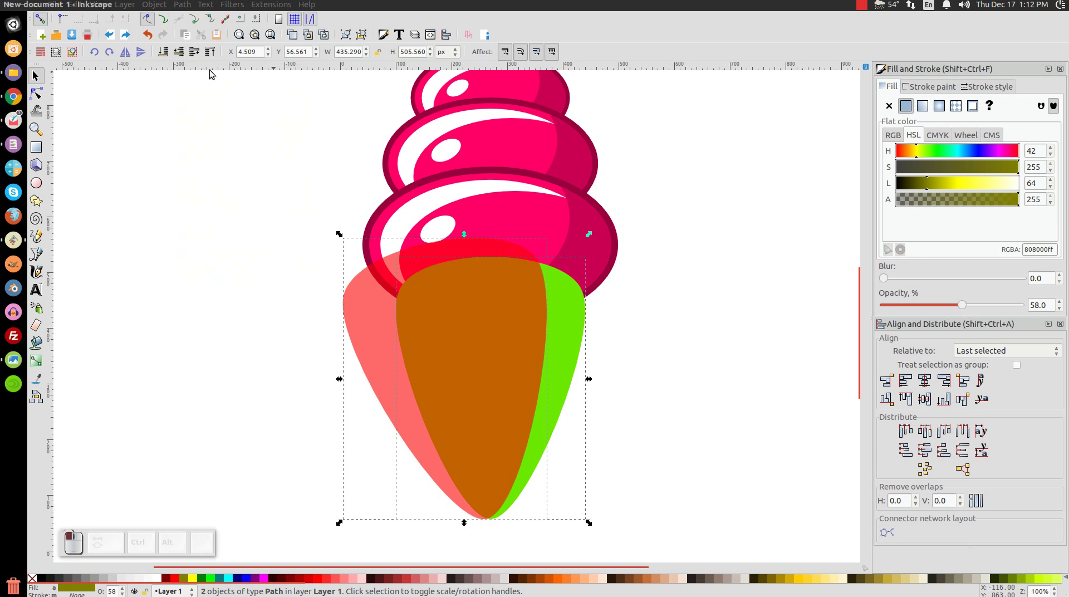
left_click(211, 75)
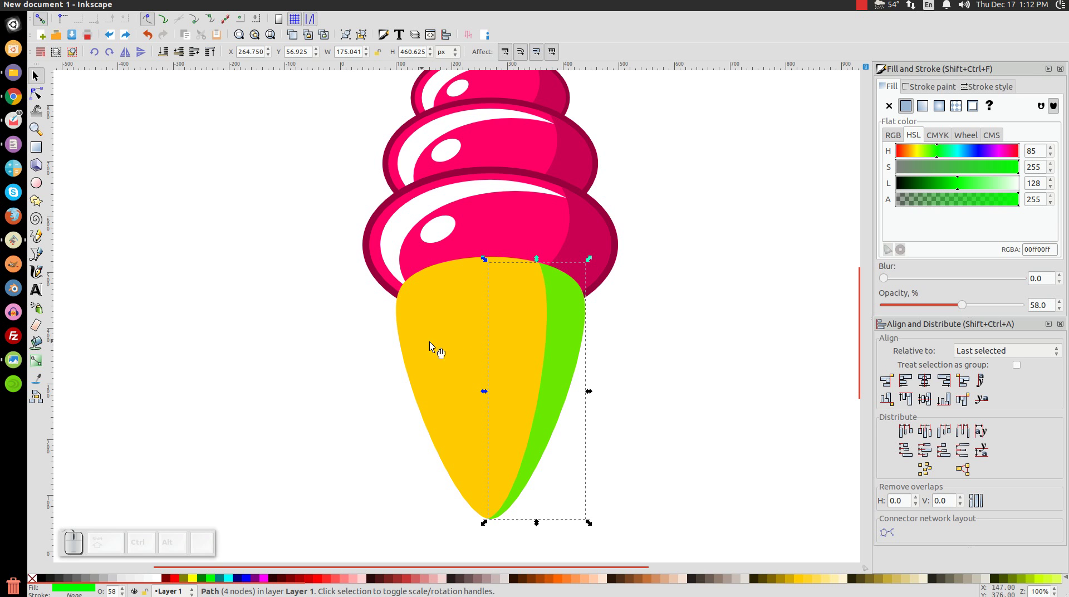
Step: Make the green sliver fully opaque, sample the cone's yellow for it and shift the hue to 24 for orange ff9100
left_click_drag(962, 305, 1025, 305)
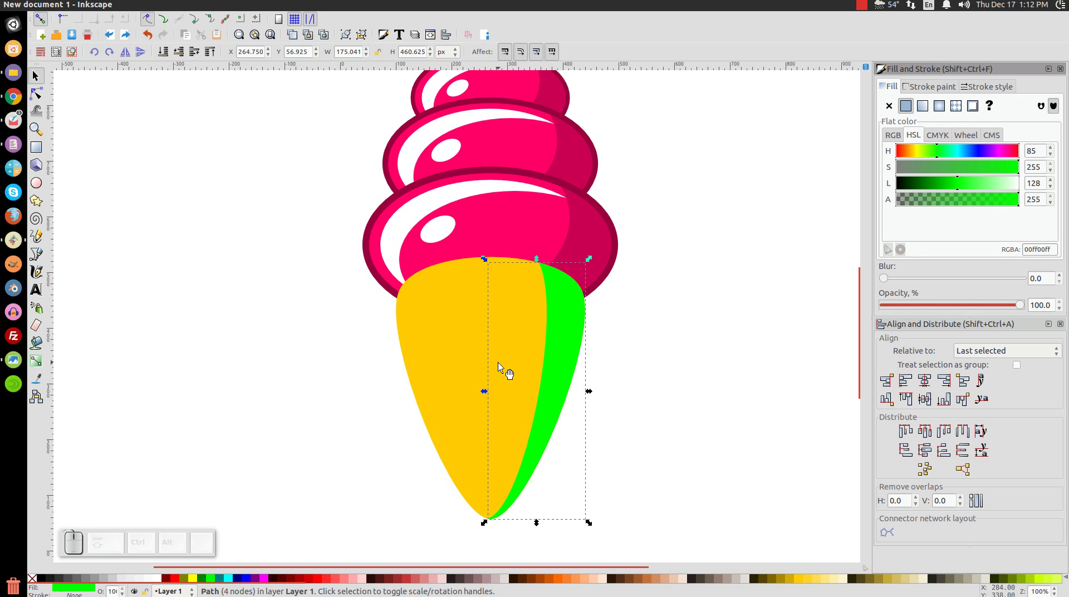
key("d")
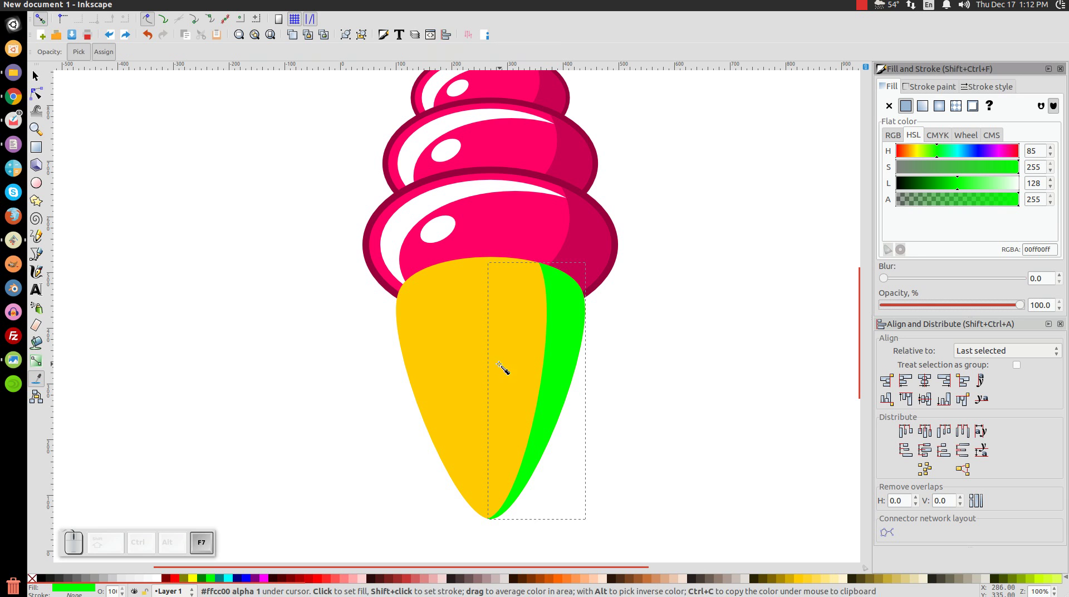
left_click(459, 304)
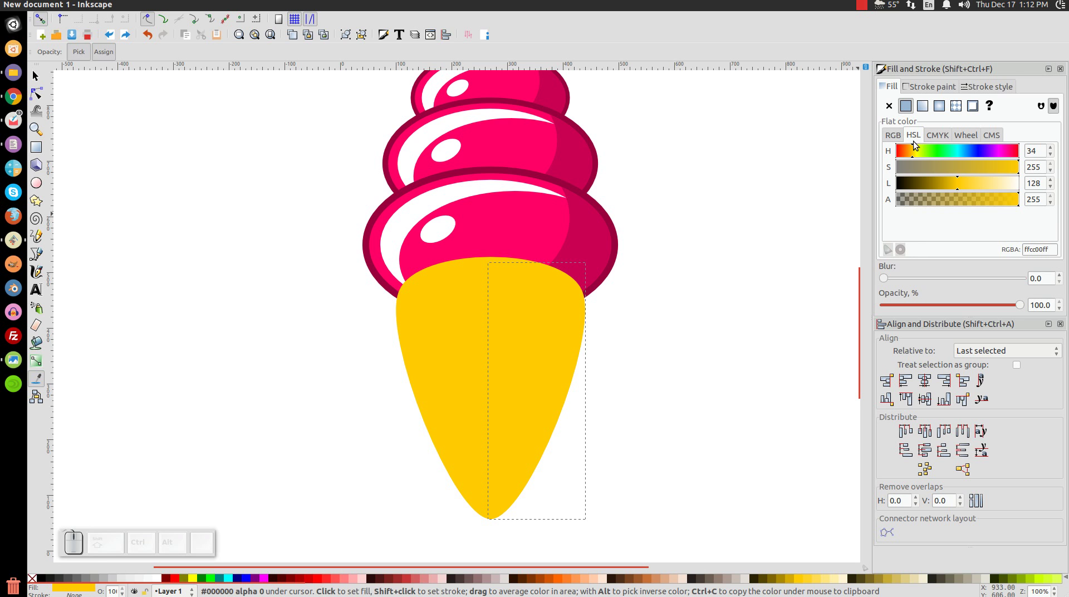
left_click(911, 153)
left_click_drag(911, 153, 908, 153)
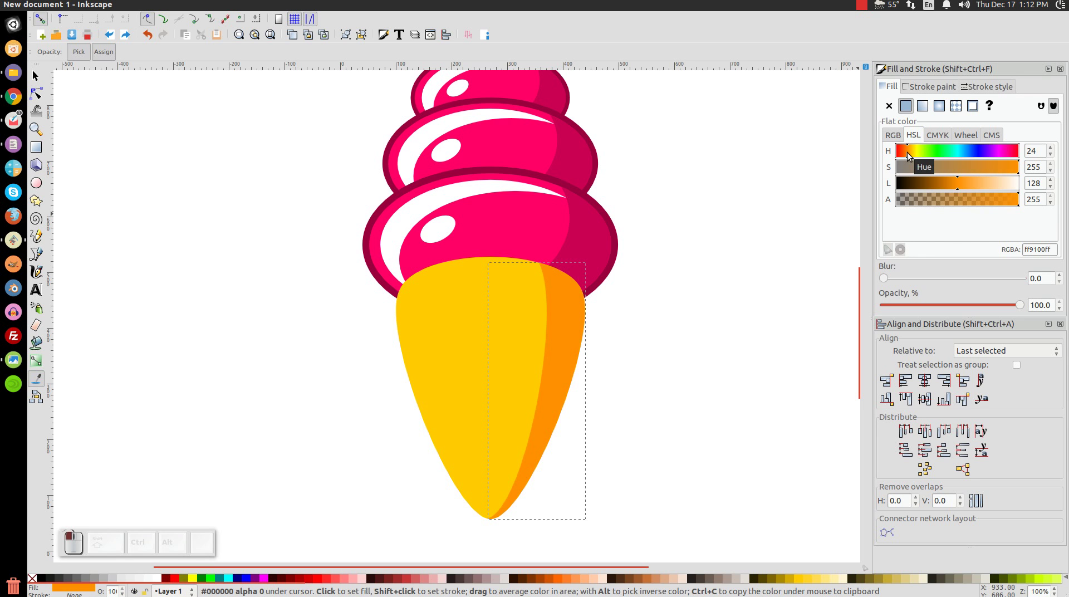
left_click(35, 76)
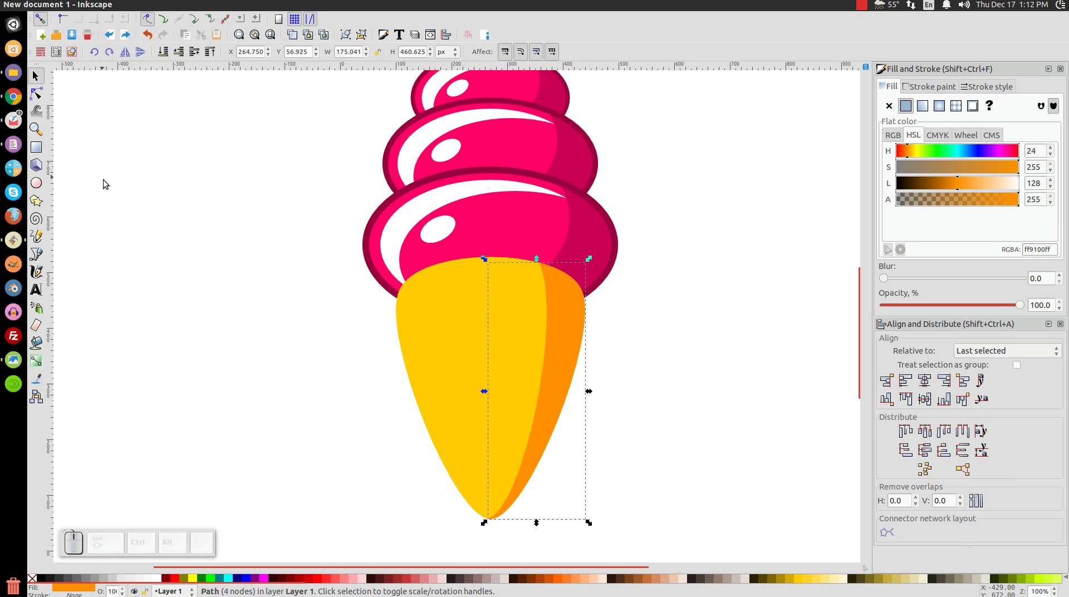
Step: Duplicate the yellow cone, fill the copy with green 00ff00 and lower its opacity to about 50%
left_click(436, 299)
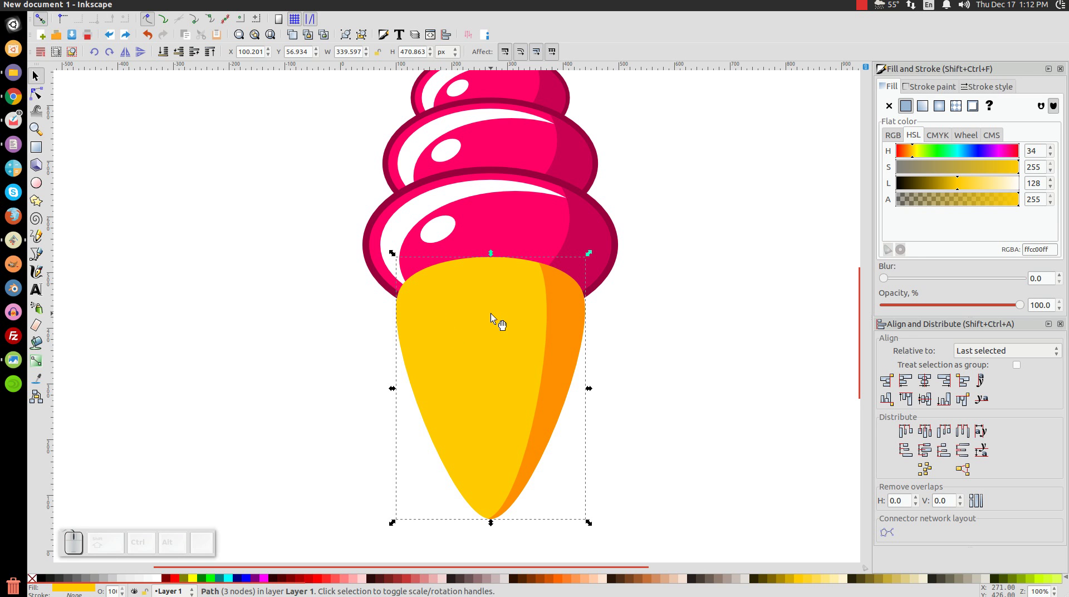
right_click(490, 313)
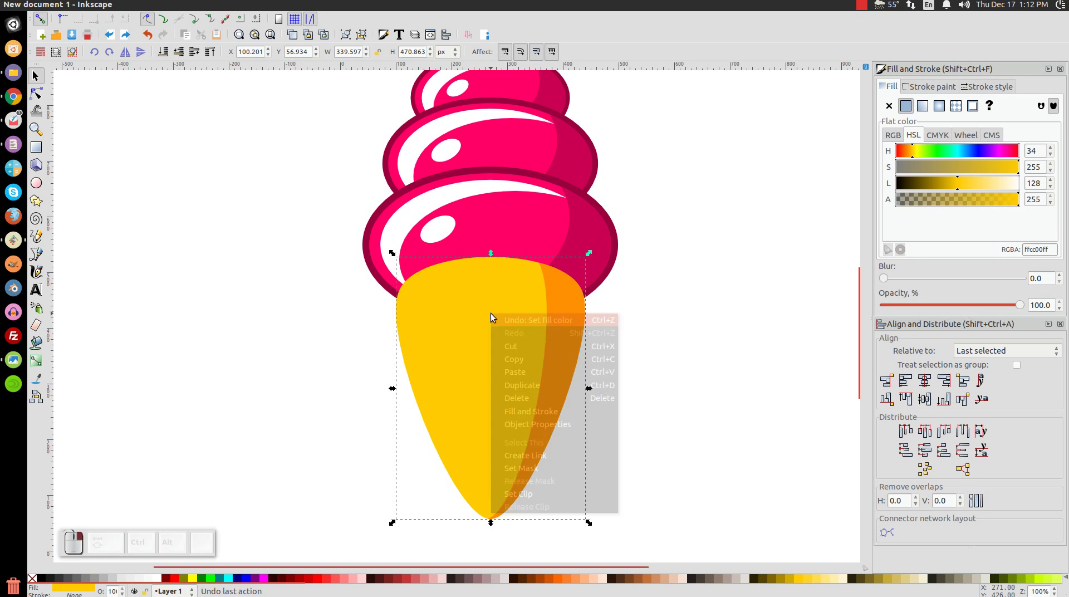
left_click(531, 385)
left_click(211, 578)
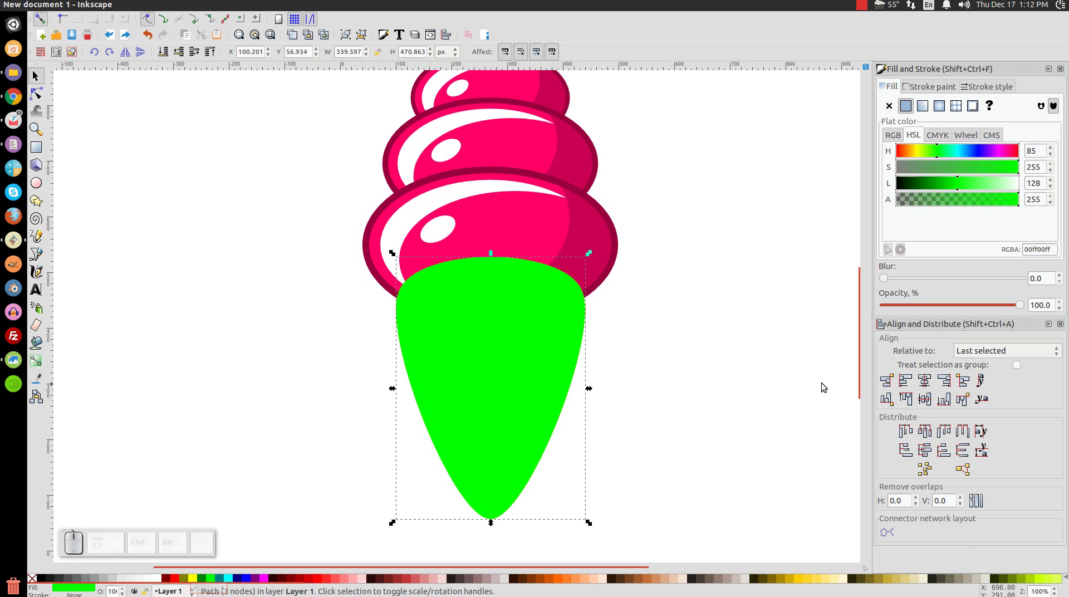
left_click_drag(1021, 305, 951, 305)
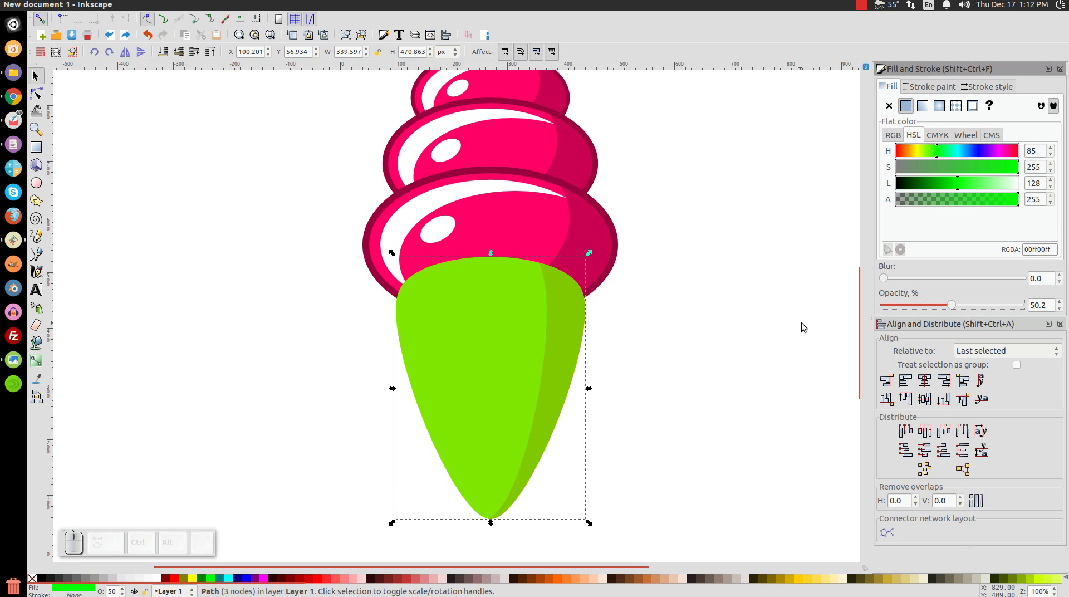
Step: Inset the green cone repeatedly until it is about 308 px wide and 436 px tall, inside the yellow cone's edge
key("ctrl")
key("ctrl+9")
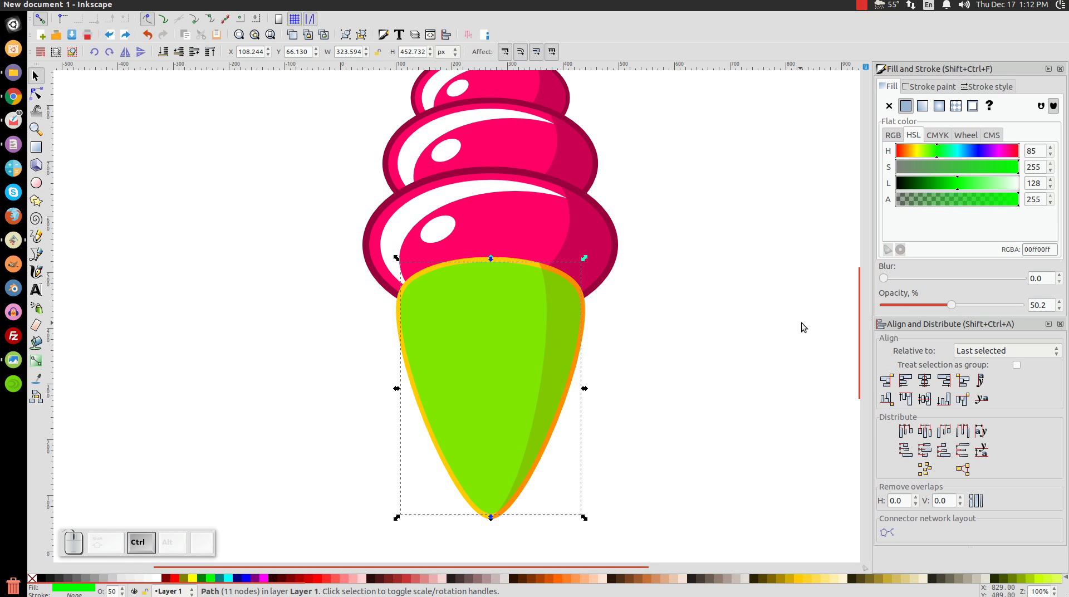
key("ctrl+9")
key("ctrl+9")
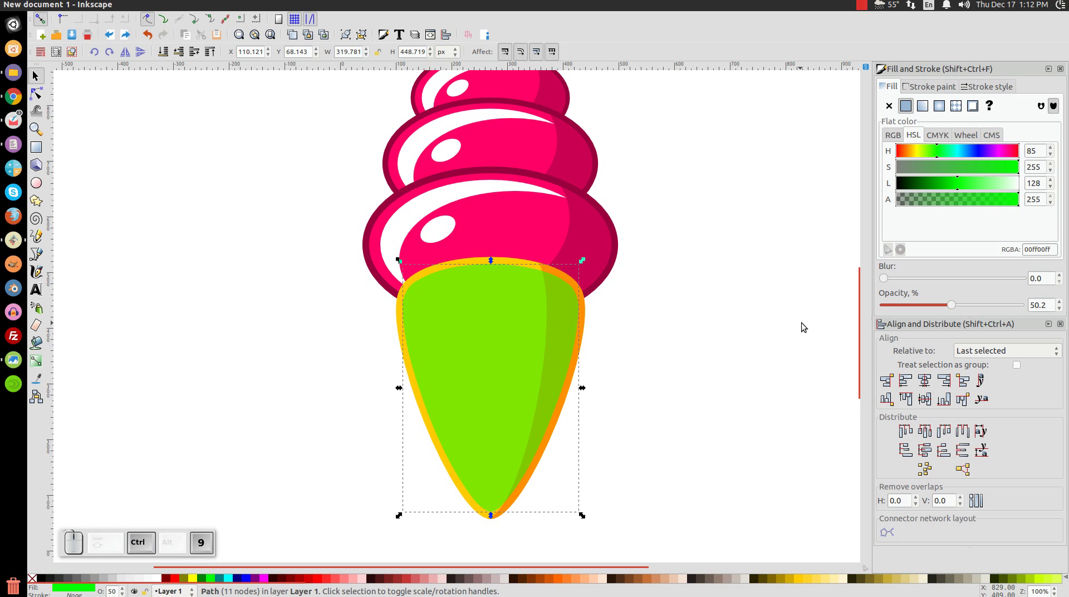
key("ctrl+9")
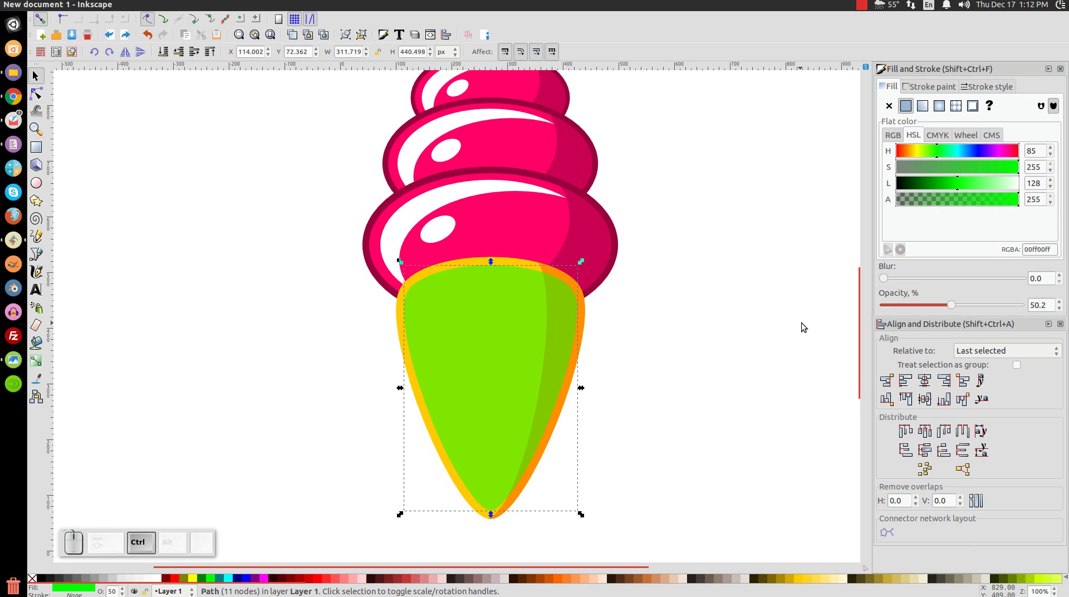
key("ctrl+9")
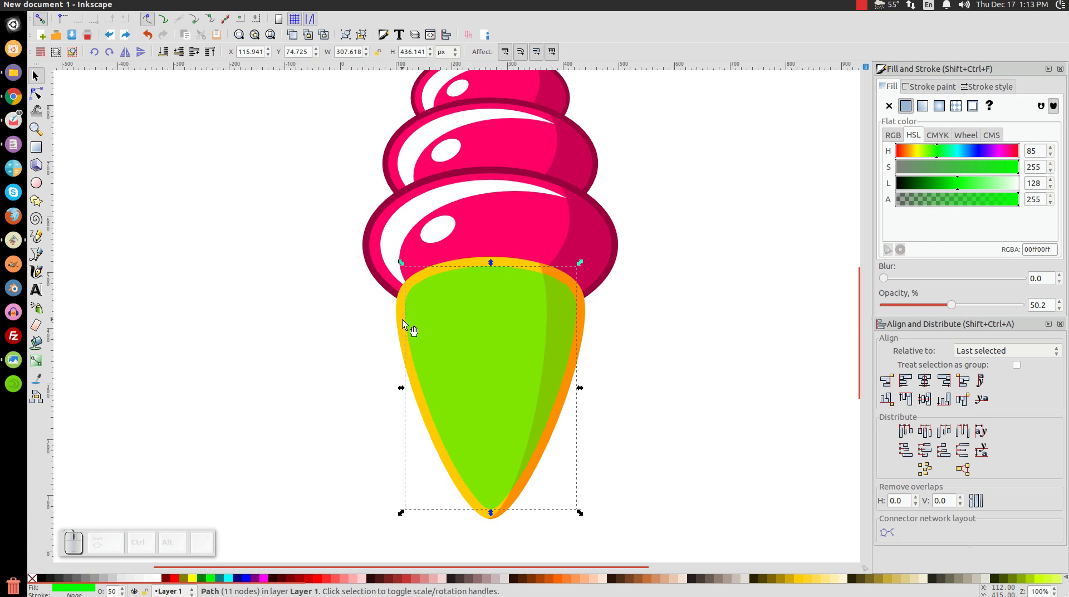
Step: Duplicate the inset green cone in blue and resize the copy to about 331 by 469 px, offset toward the cone's right side
right_click(453, 289)
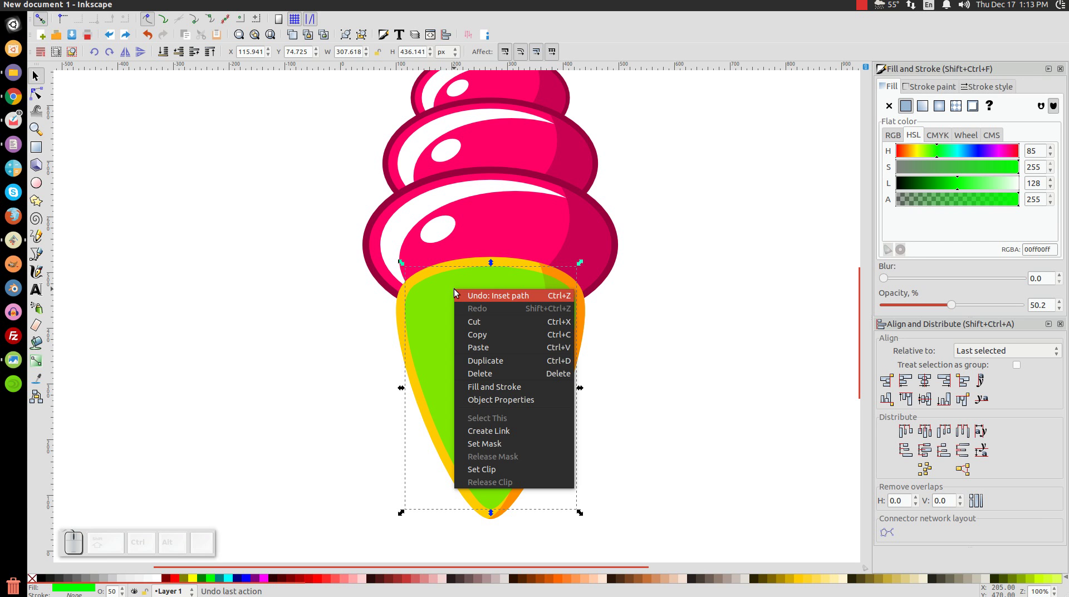
left_click(485, 361)
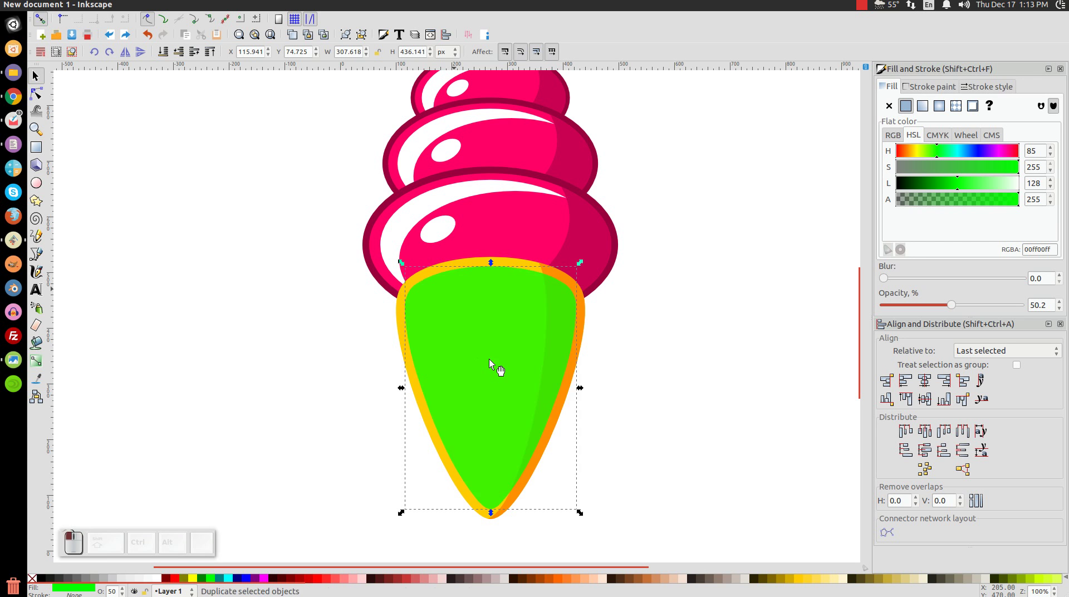
left_click(248, 580)
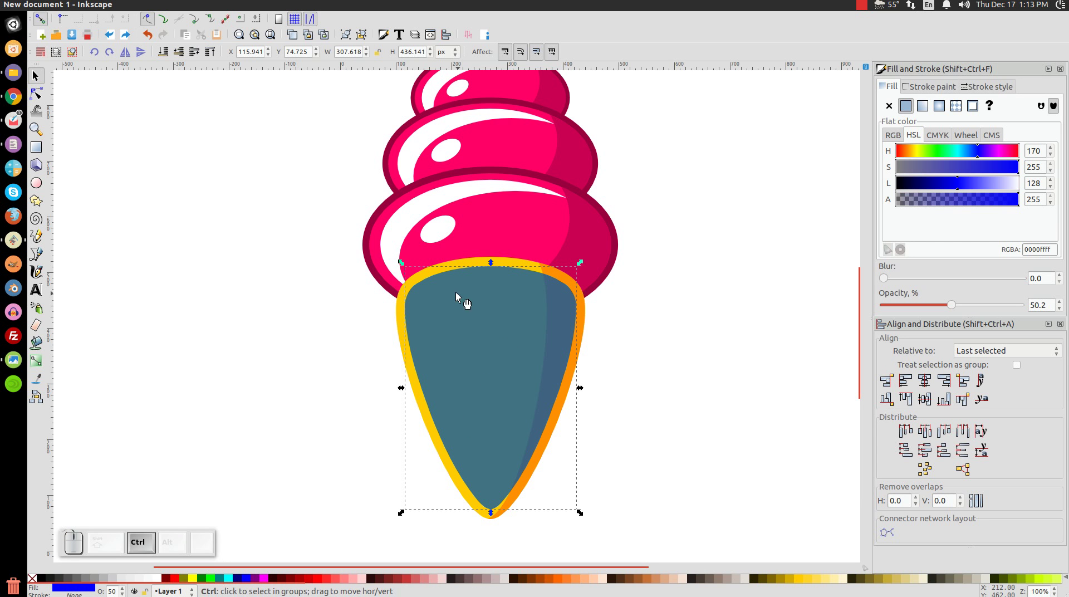
left_click_drag(402, 260, 419, 266)
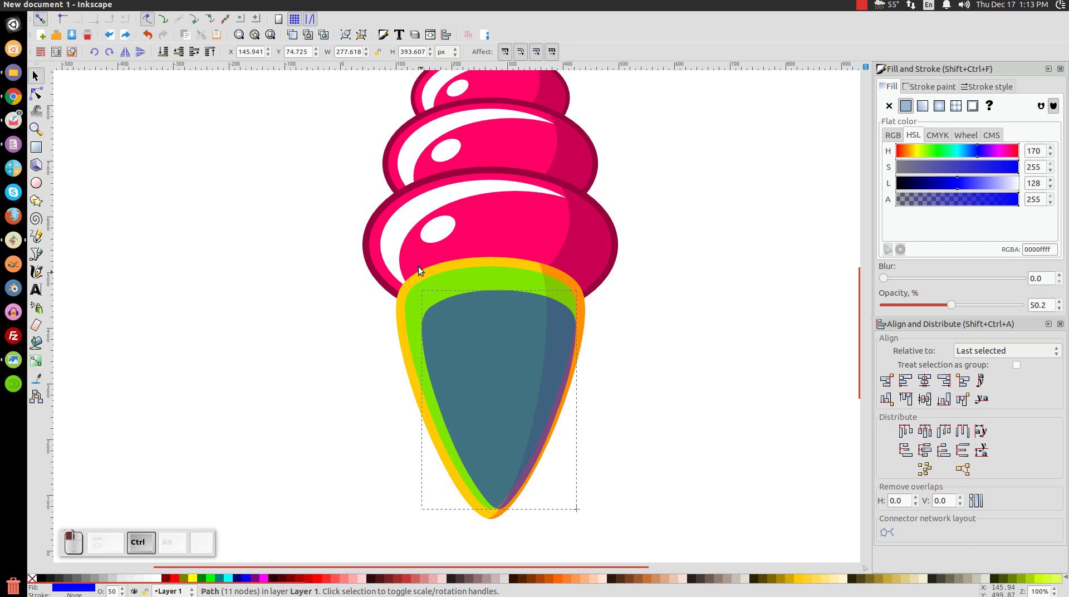
left_click_drag(580, 398, 610, 403)
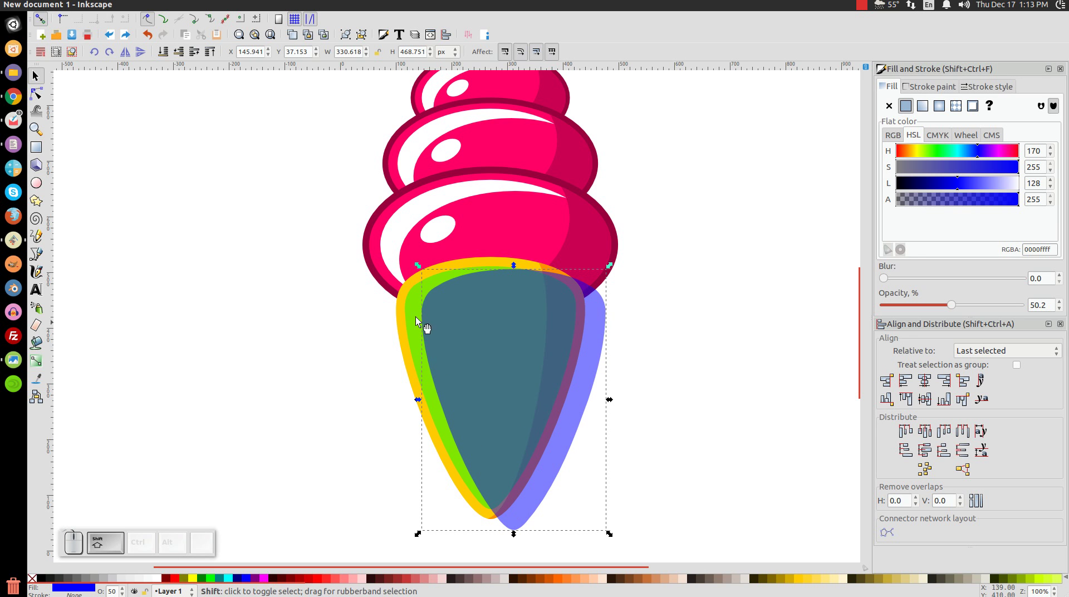
Step: Subtract the blue shape from the green one with Difference and make the remaining left crescent fully opaque white as a highlight
left_click(412, 302, "shift")
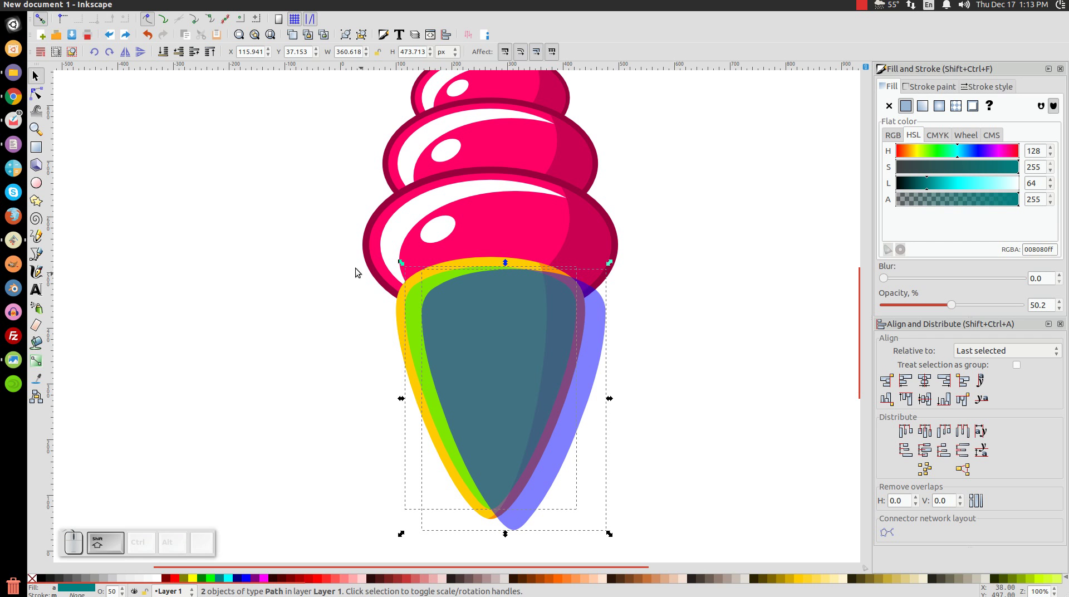
left_click(182, 5)
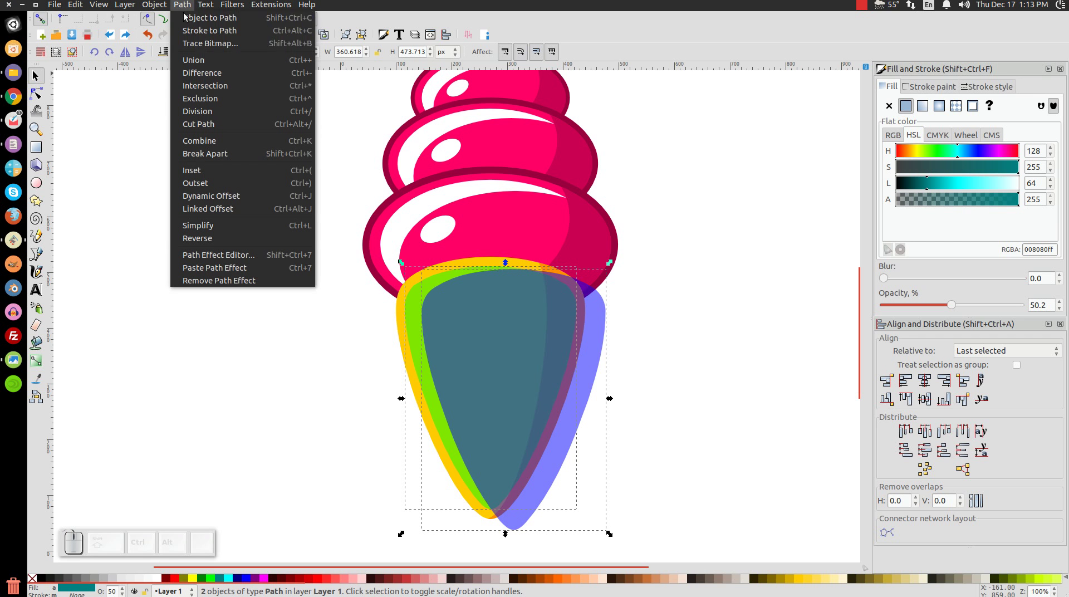
left_click(216, 74)
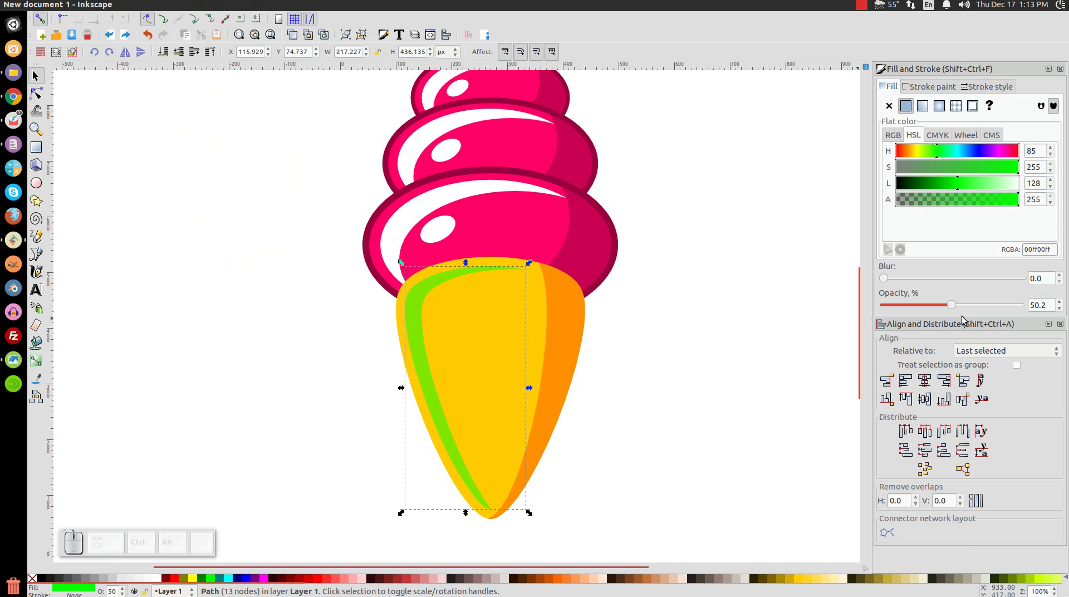
left_click_drag(952, 305, 1042, 305)
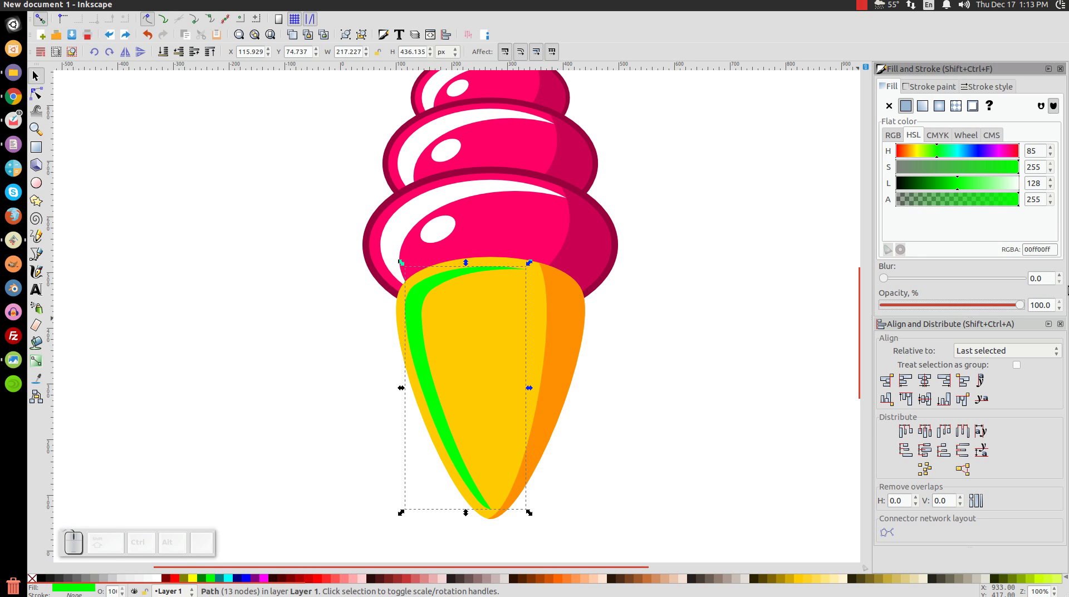
left_click(159, 579)
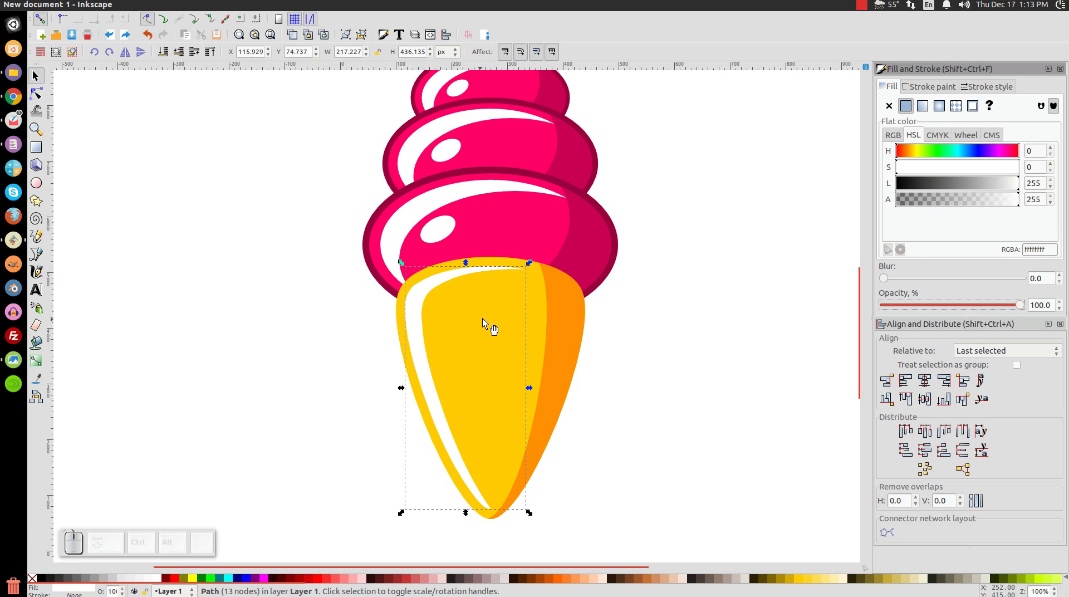
Step: Duplicate the full yellow cone, fill the copy with green 00ff00 and reduce its opacity to about 62%
left_click(496, 312)
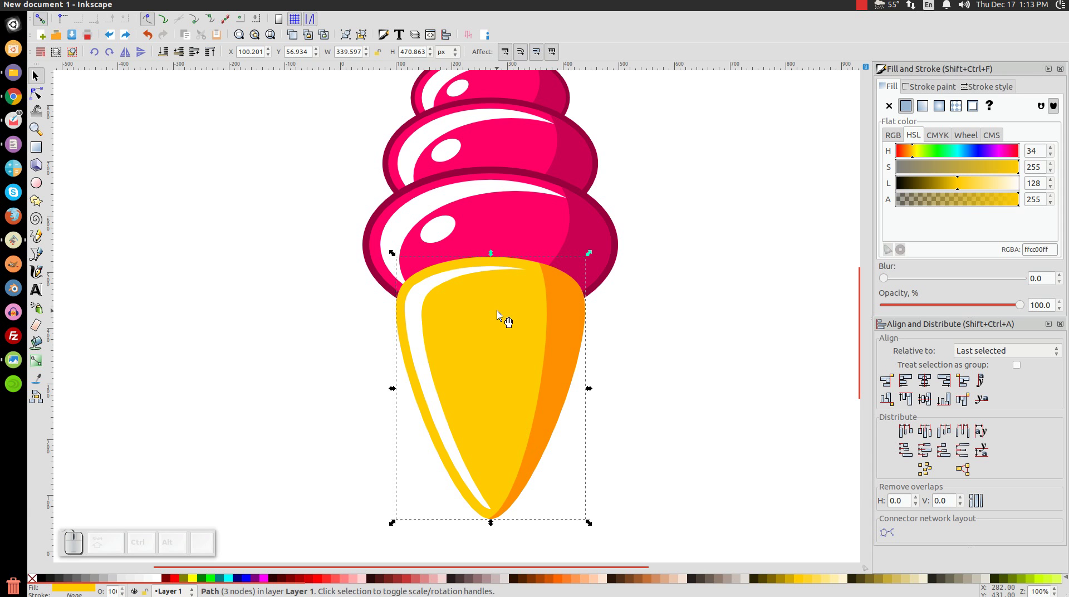
right_click(496, 310)
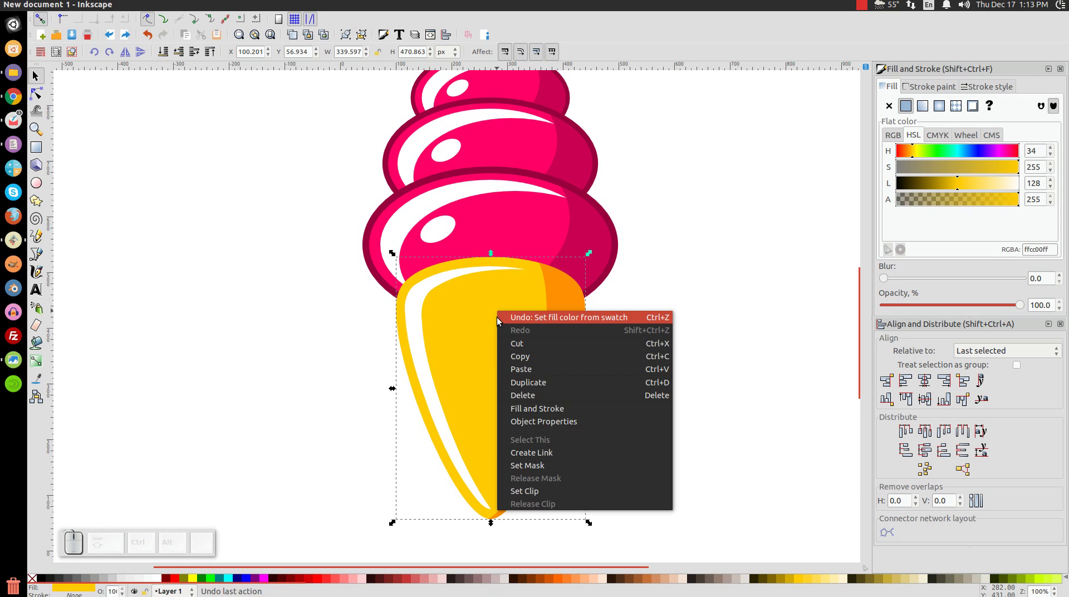
left_click(514, 386)
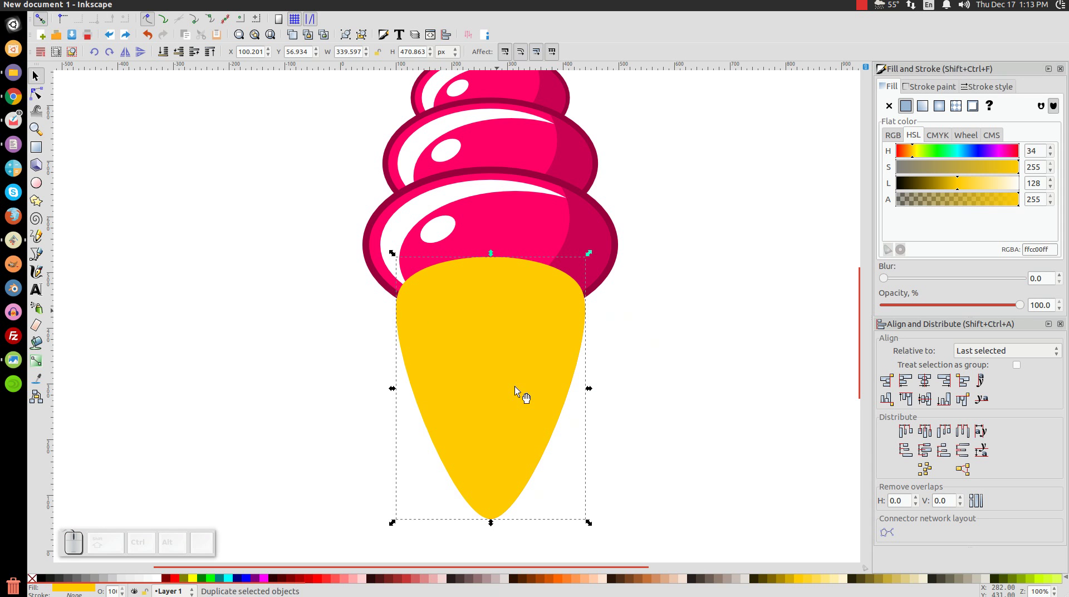
left_click(210, 577)
left_click_drag(1022, 305, 968, 305)
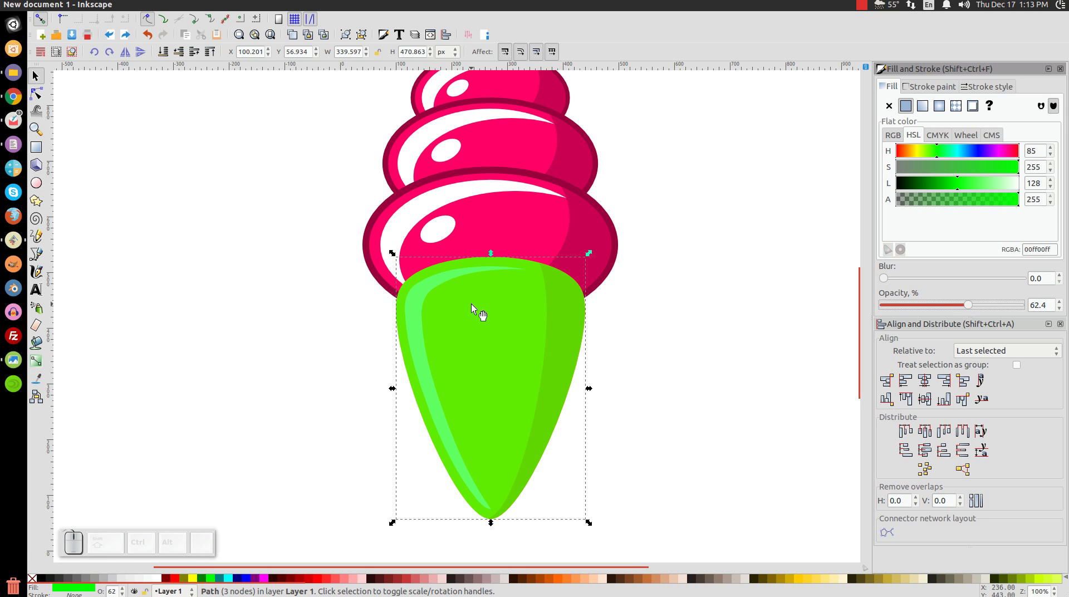
Step: Duplicate the full-size green cone, fill the copy with blue 0000ff and move it straight down about 16 px
right_click(470, 303)
left_click(501, 376)
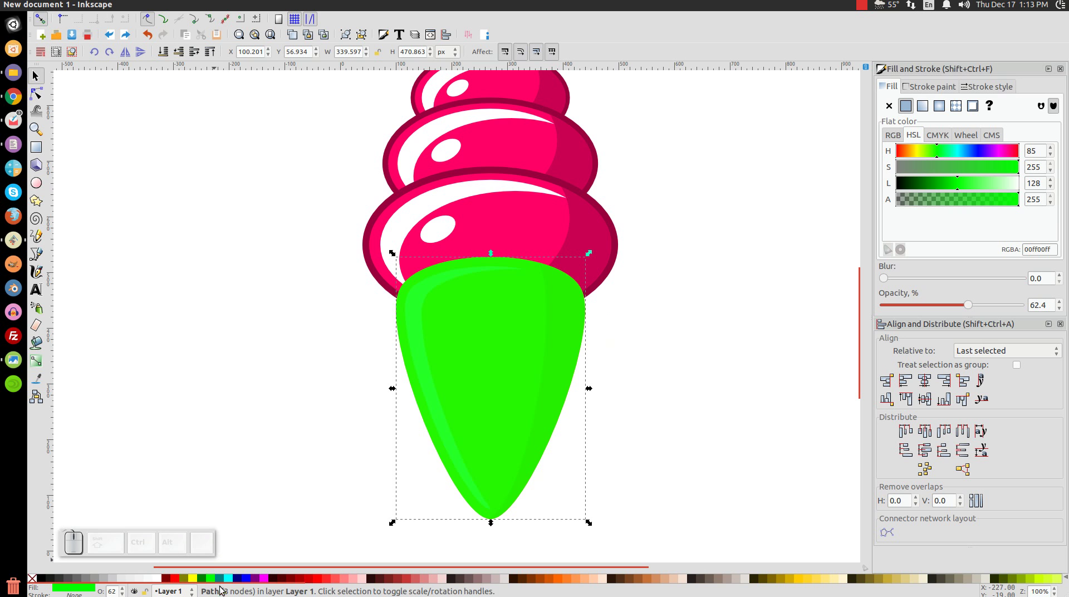
left_click(244, 578)
key("ctrl")
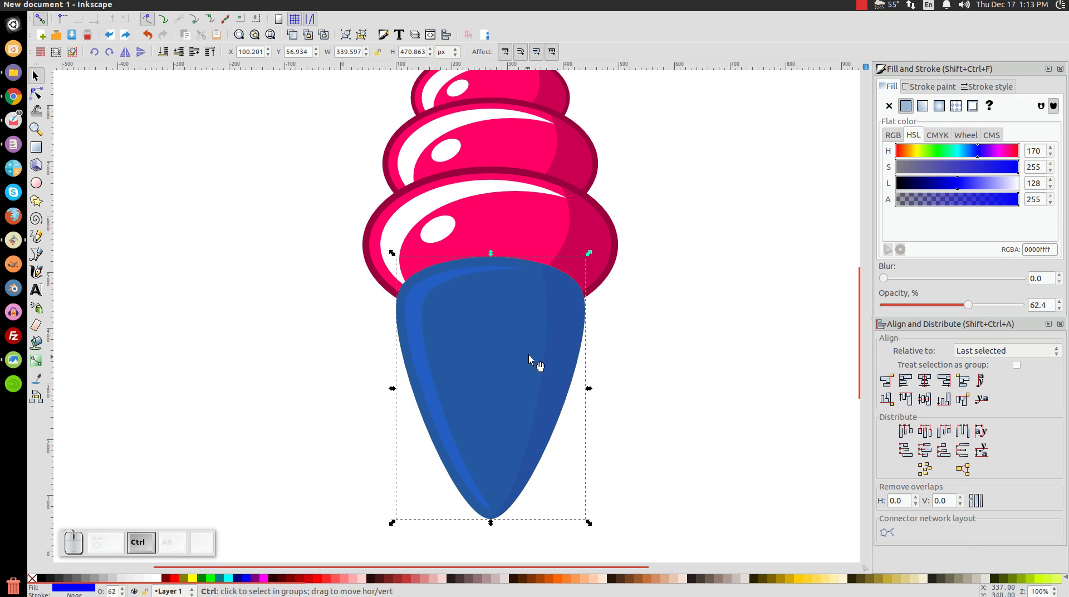
left_click_drag(526, 269, 525, 281)
Step: Enlarge the blue cone to about 392 by 544 px and subtract it from the green one with Difference, keeping the thin upper arc
key("ctrl")
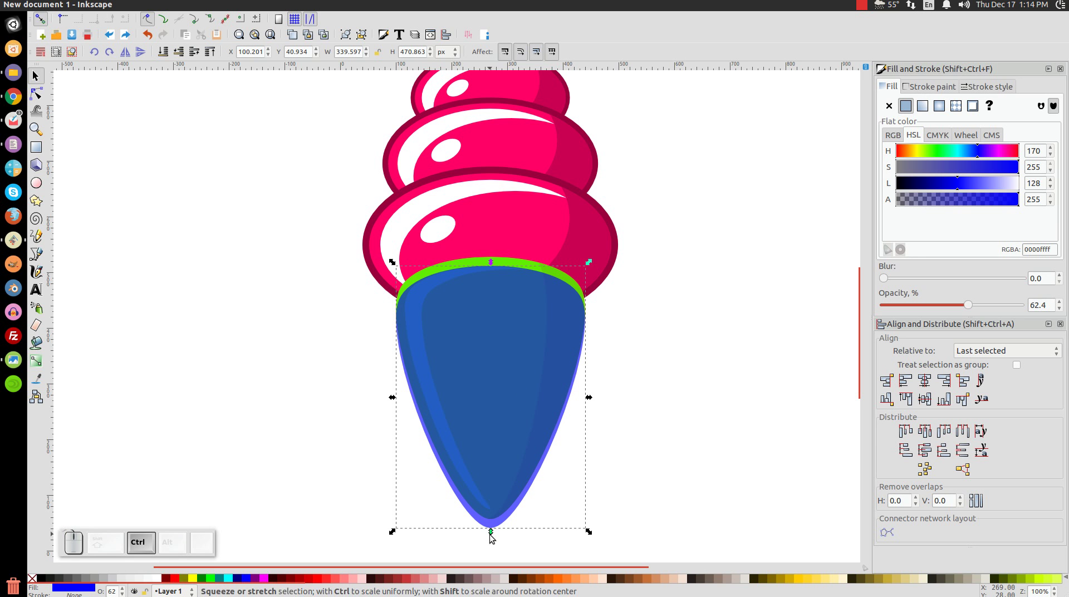
left_click_drag(492, 534, 502, 566)
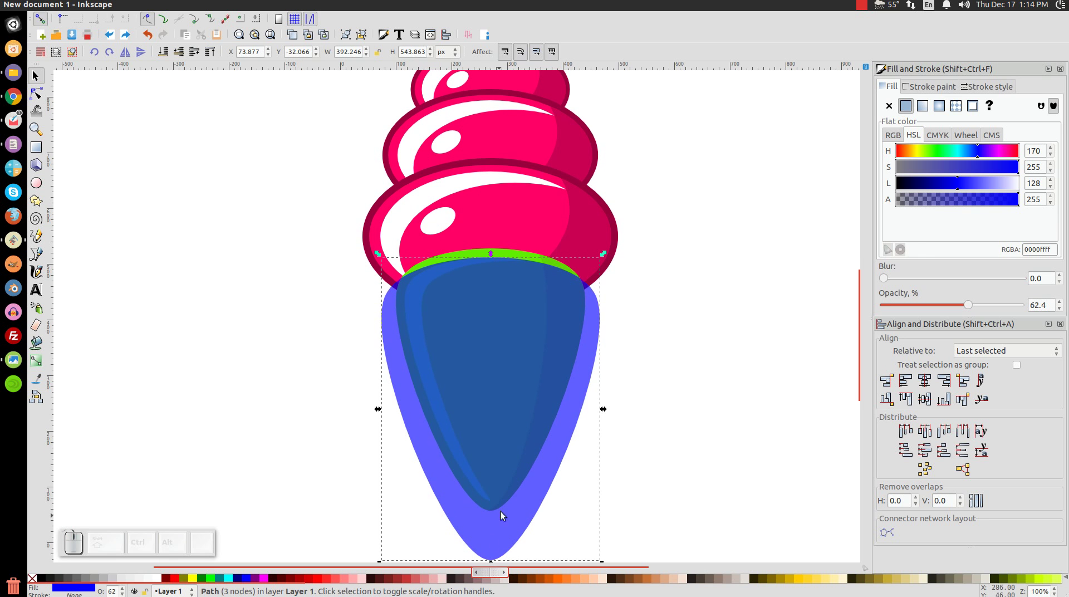
key("shift")
left_click(513, 249, "shift")
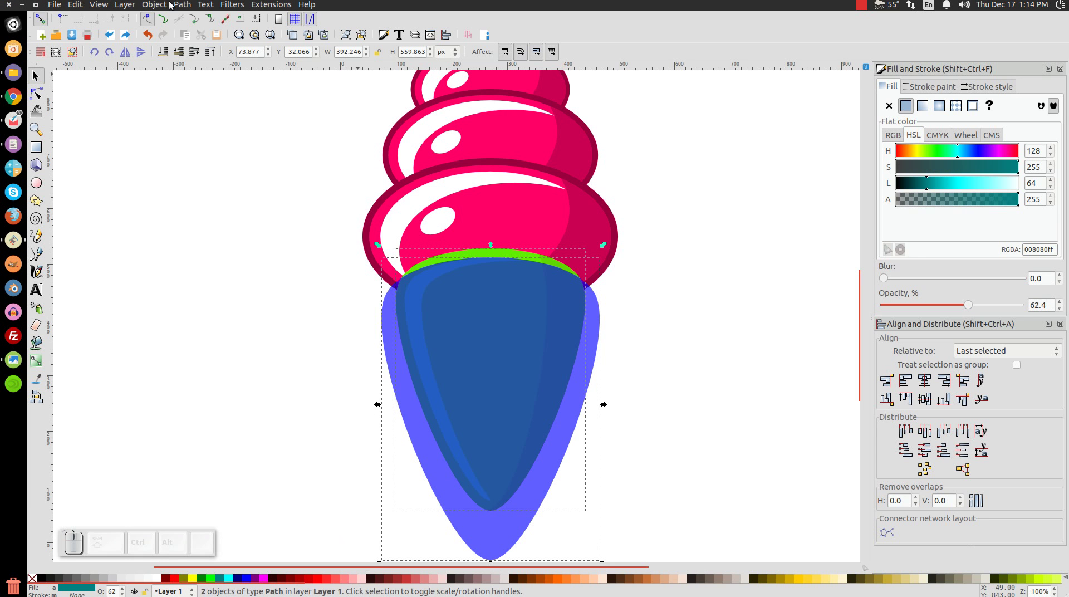
left_click(190, 5)
left_click(203, 71)
key("Delete")
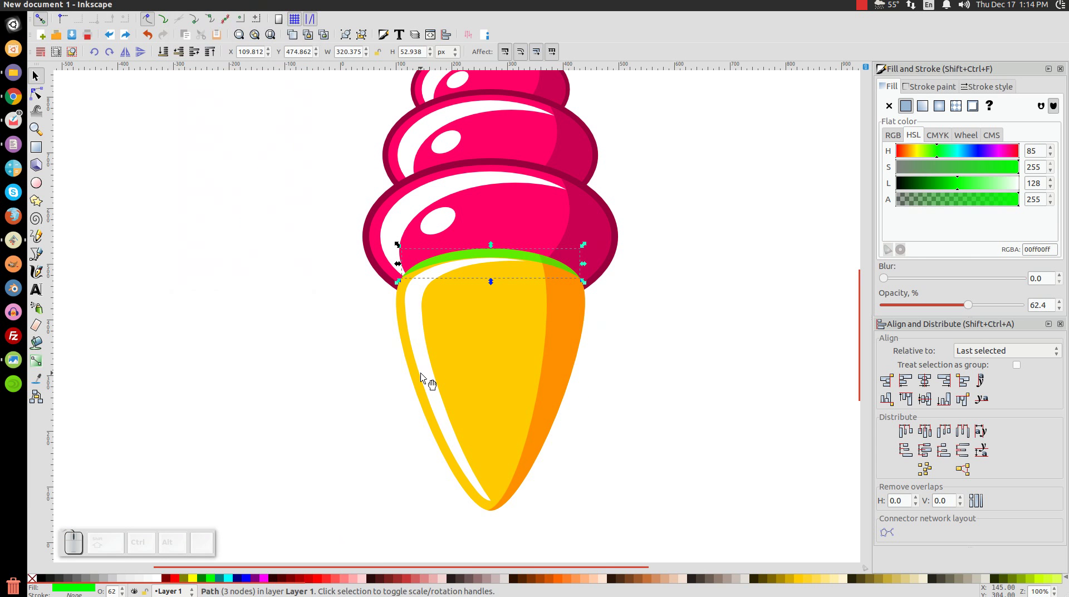
Step: Move the green arc down about 49 px onto the cone and shrink it to about 272 by 45 px, toward the right edge
left_click_drag(551, 262, 543, 287)
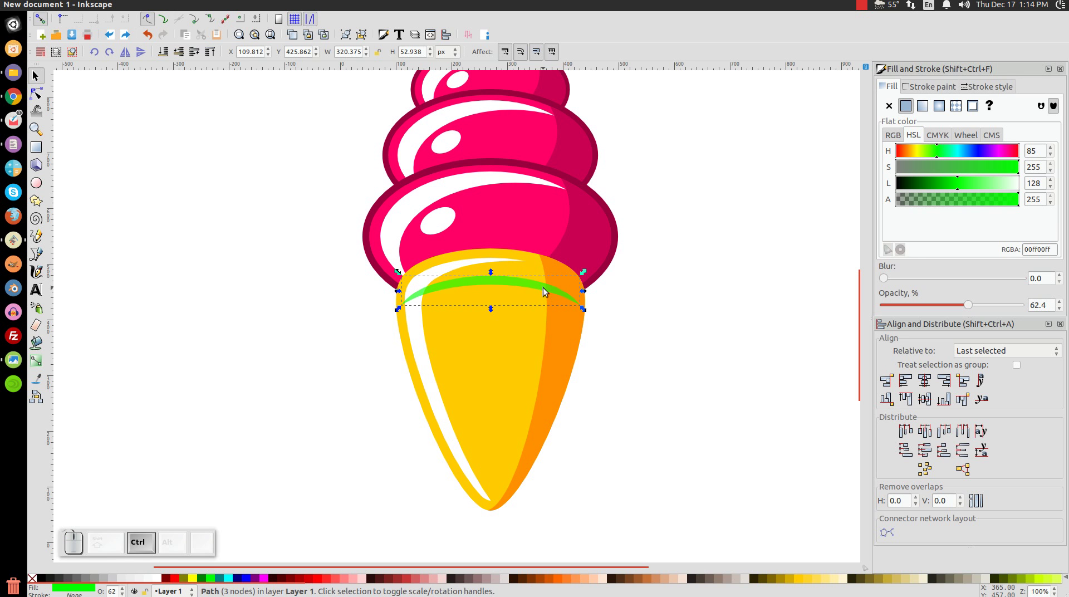
key("ctrl")
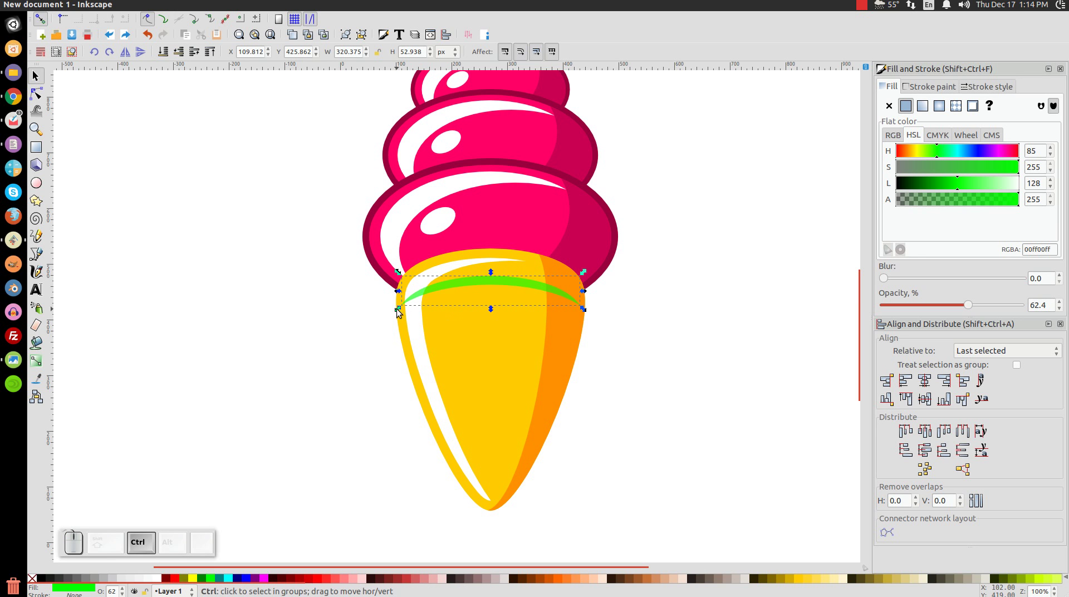
left_click_drag(398, 310, 423, 304)
Step: Duplicate the green arc, move the copy down about 74 px and scale it to about 237 by 39 px
right_click(532, 280)
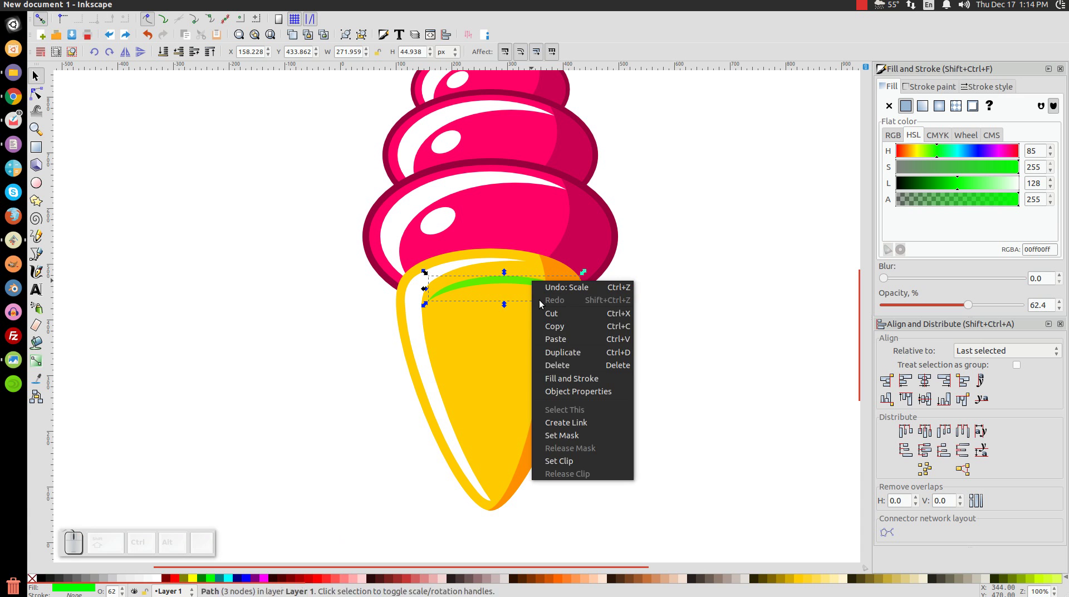
left_click(557, 351)
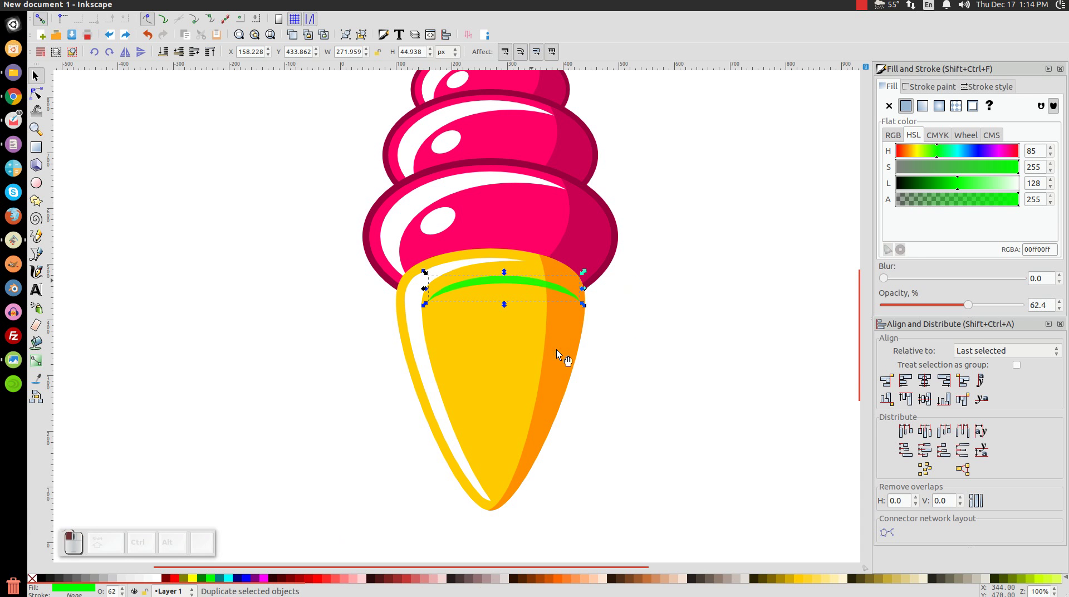
left_click_drag(527, 283, 530, 325)
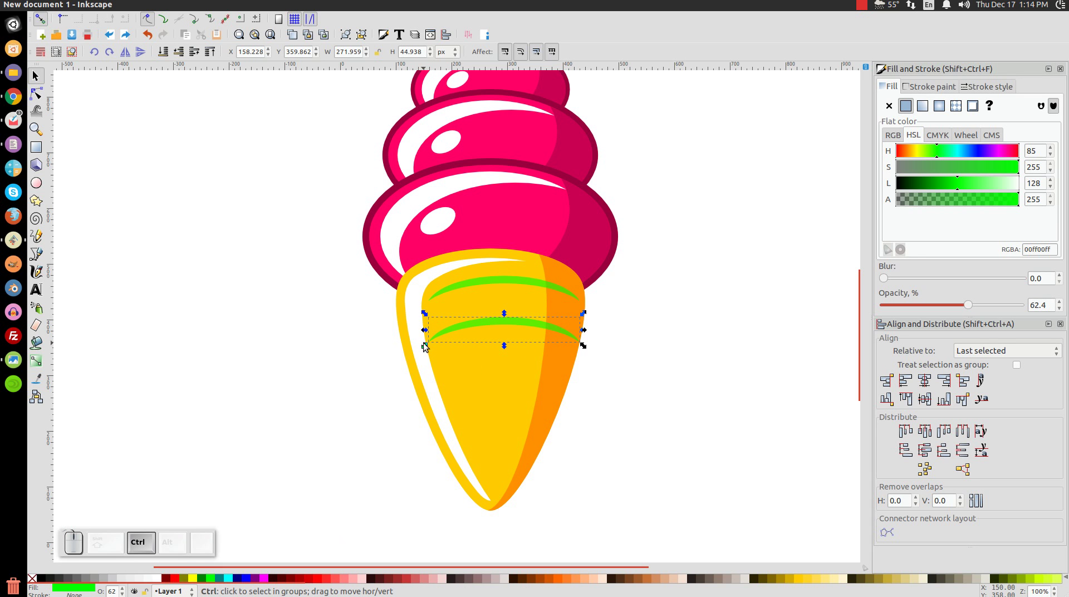
left_click_drag(425, 345, 443, 346)
Step: Duplicate the second green arc, move the copy straight down about 84 px and shrink it to about 181 by 30 px
right_click(535, 319)
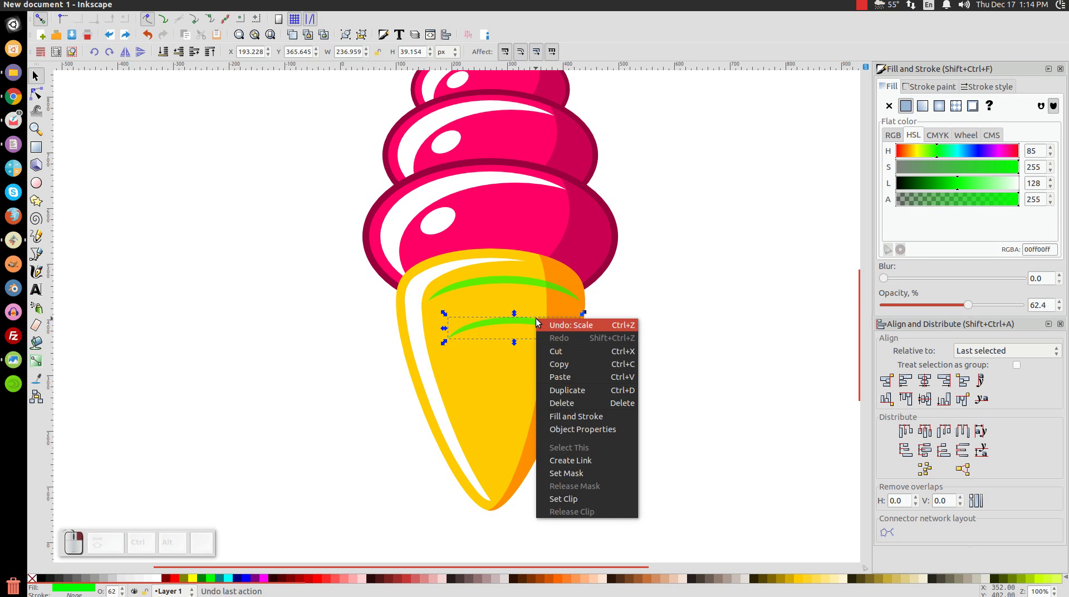
left_click(559, 388)
left_click_drag(531, 328, 524, 368)
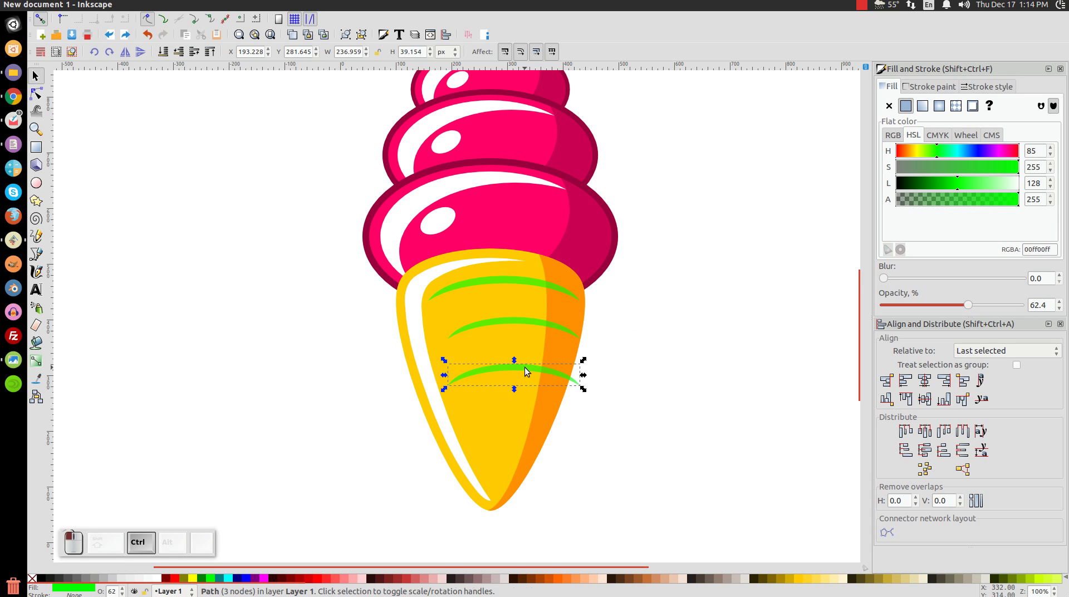
left_click_drag(444, 389, 476, 387)
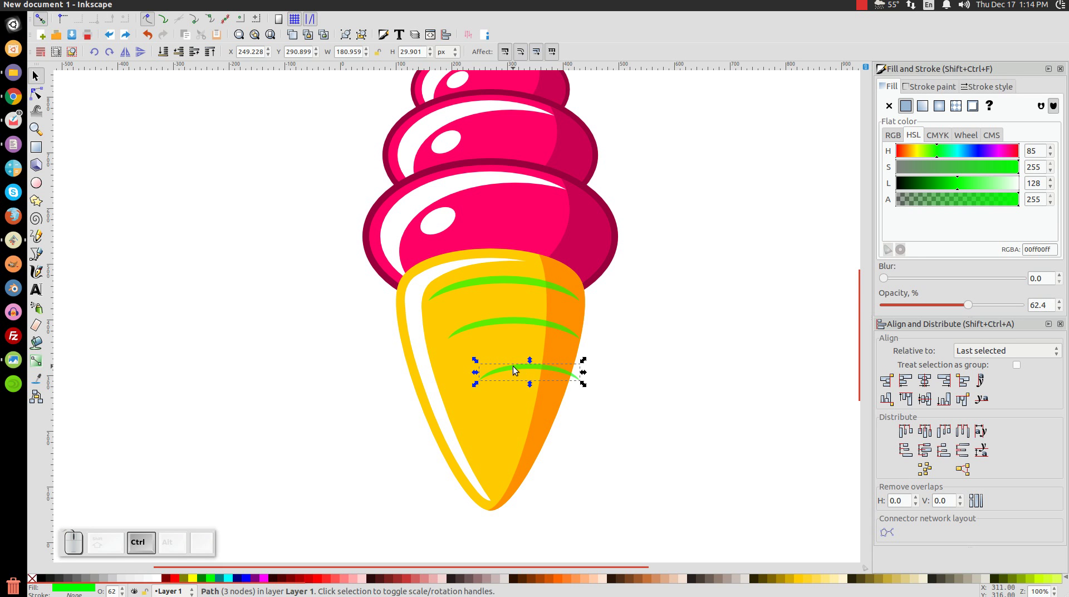
Step: Duplicate the third green arc, move the copy down about 83 px and shrink it to about 109 by 18 px
right_click(514, 369)
left_click(536, 437)
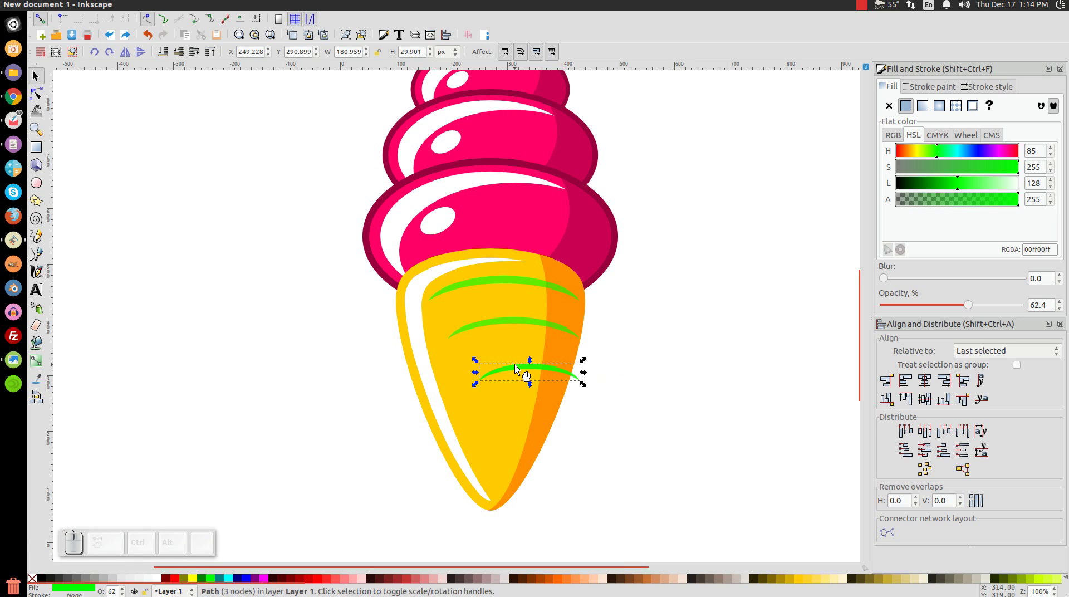
left_click_drag(514, 364, 513, 433)
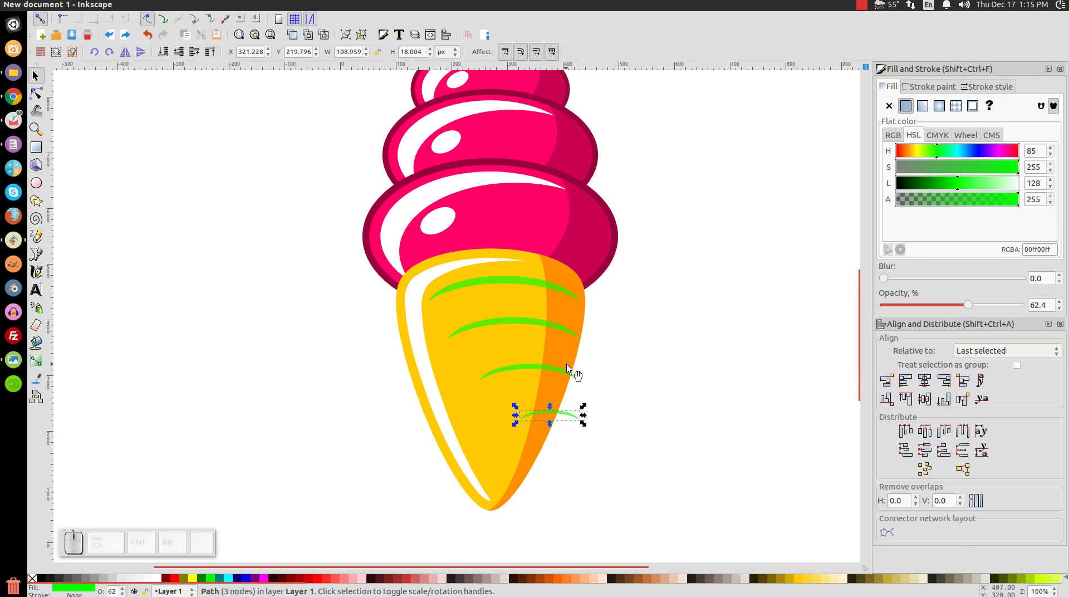
Step: Shift the lower three arcs horizontally left by about 8, 24 and 50 px so they follow the cone's taper
left_click_drag(570, 332, 565, 332)
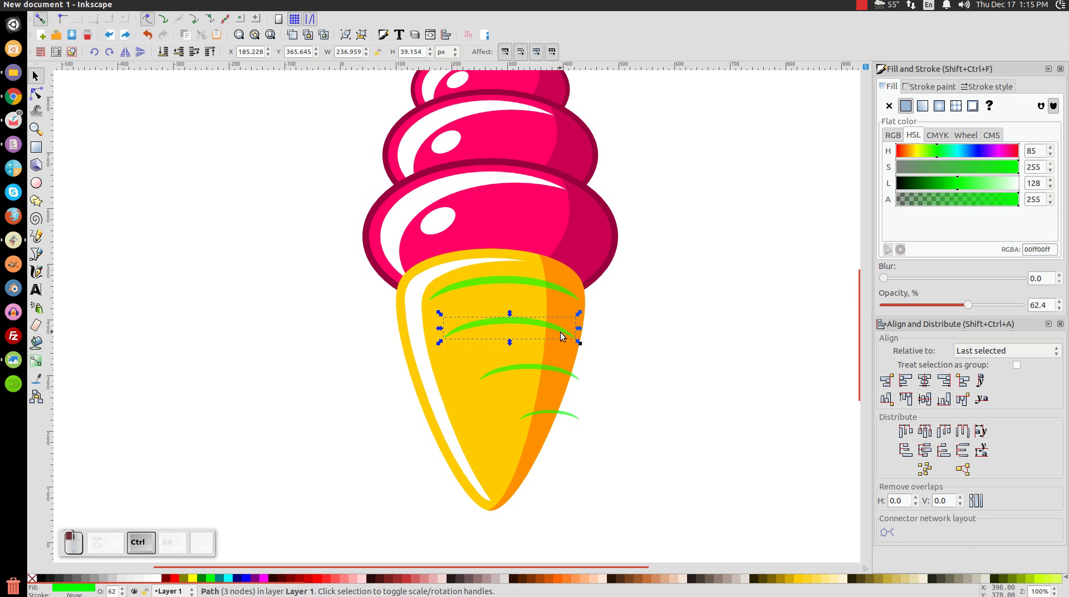
left_click_drag(572, 375, 561, 377)
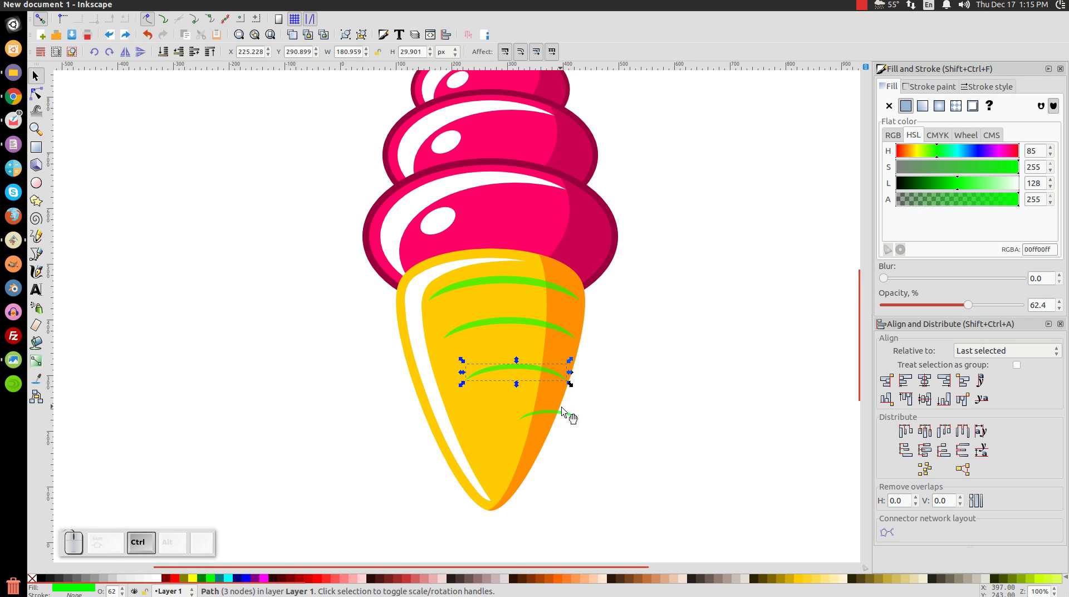
left_click_drag(568, 416, 539, 415)
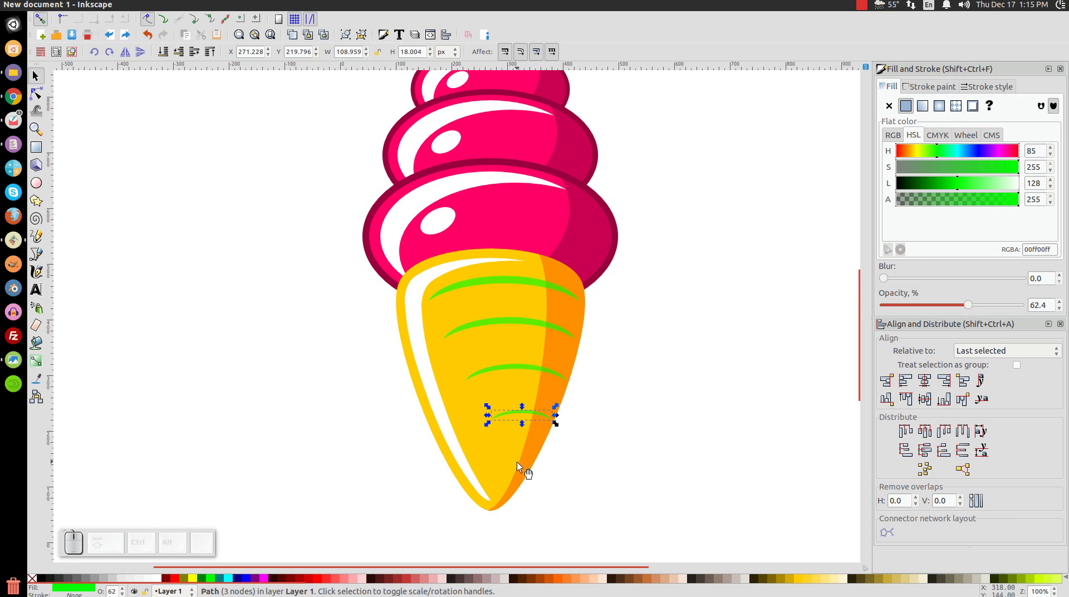
Step: Select all four green arcs, set their opacity to 100% and merge them into one path with Union
left_click(520, 366, "shift")
left_click(511, 319, "shift")
left_click(517, 283, "shift")
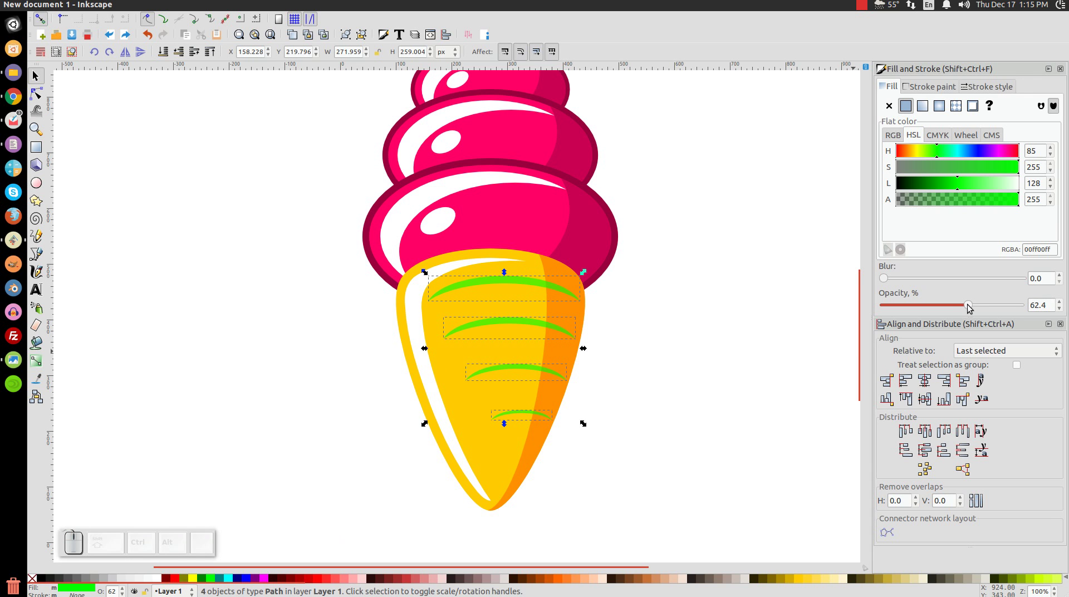
left_click_drag(969, 308, 1027, 308)
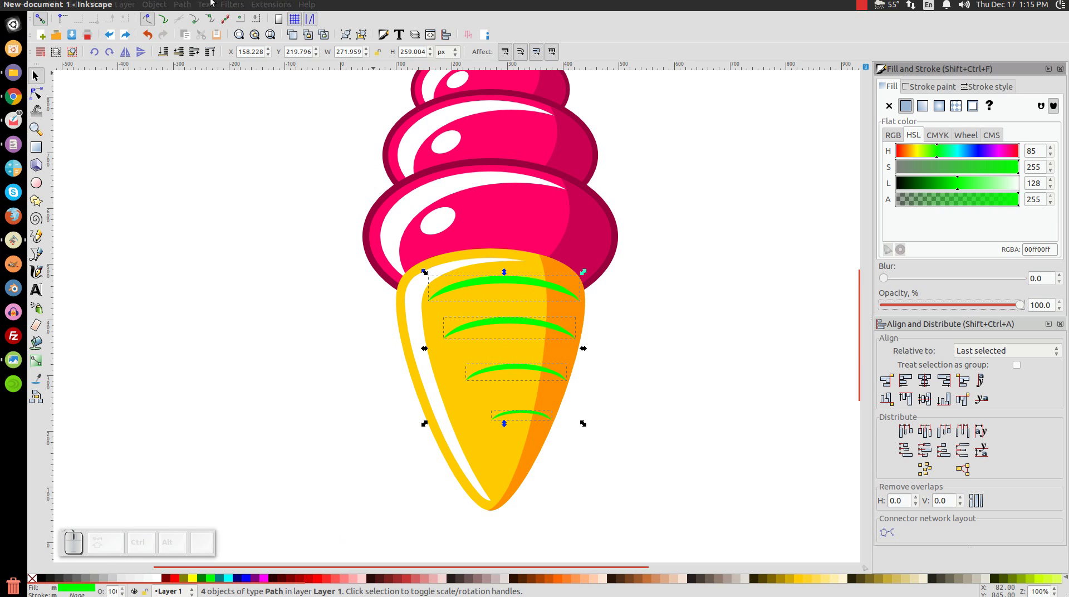
left_click(184, 4)
left_click(212, 61)
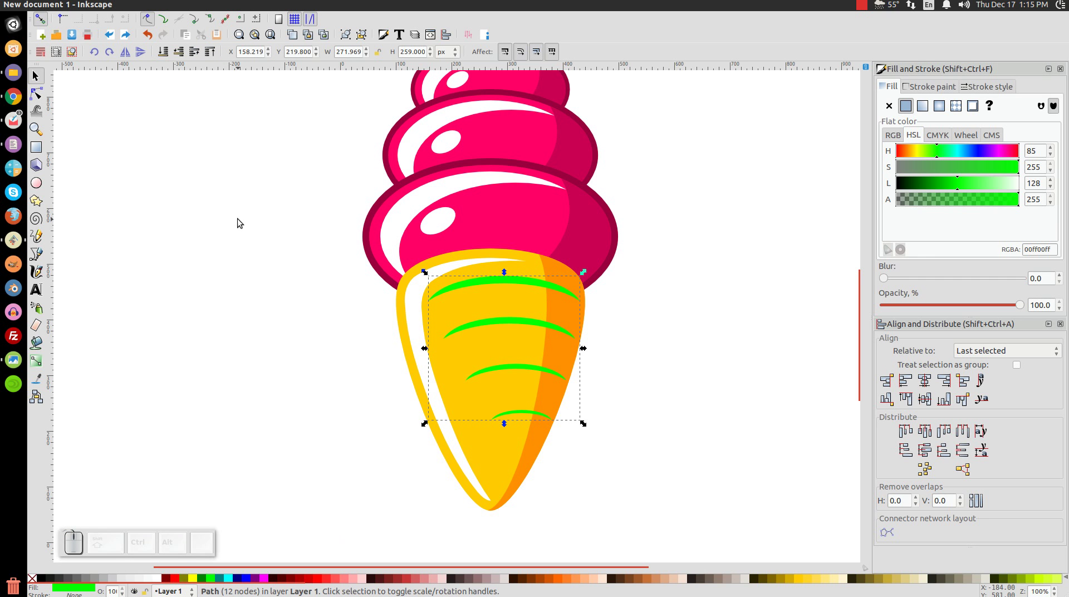
Step: Recolour the merged arcs with the orange ff9100 sampled from the cone's shaded side
key("F7")
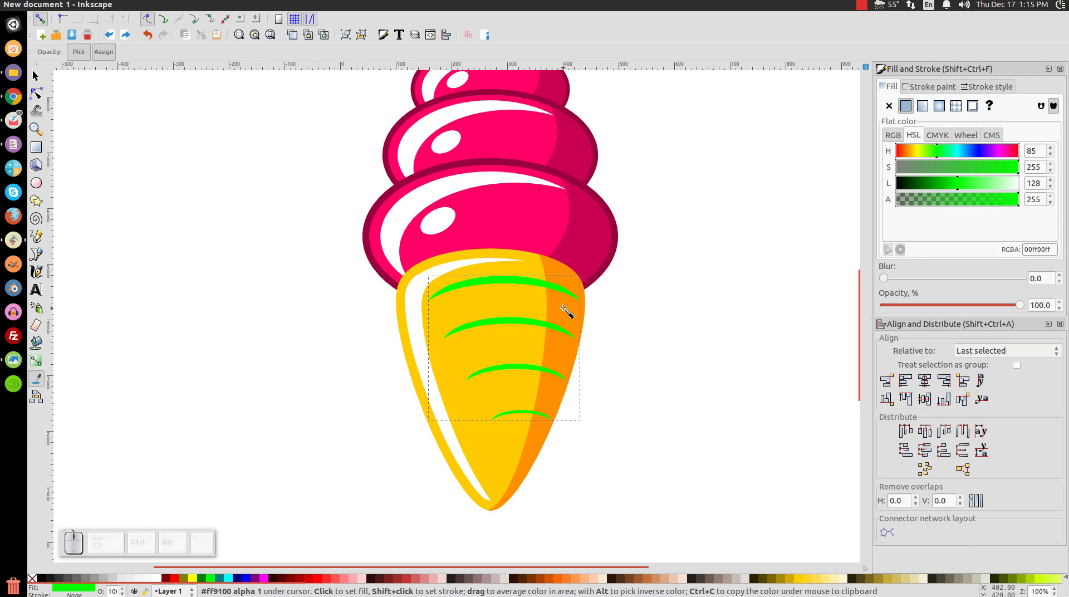
left_click(566, 312)
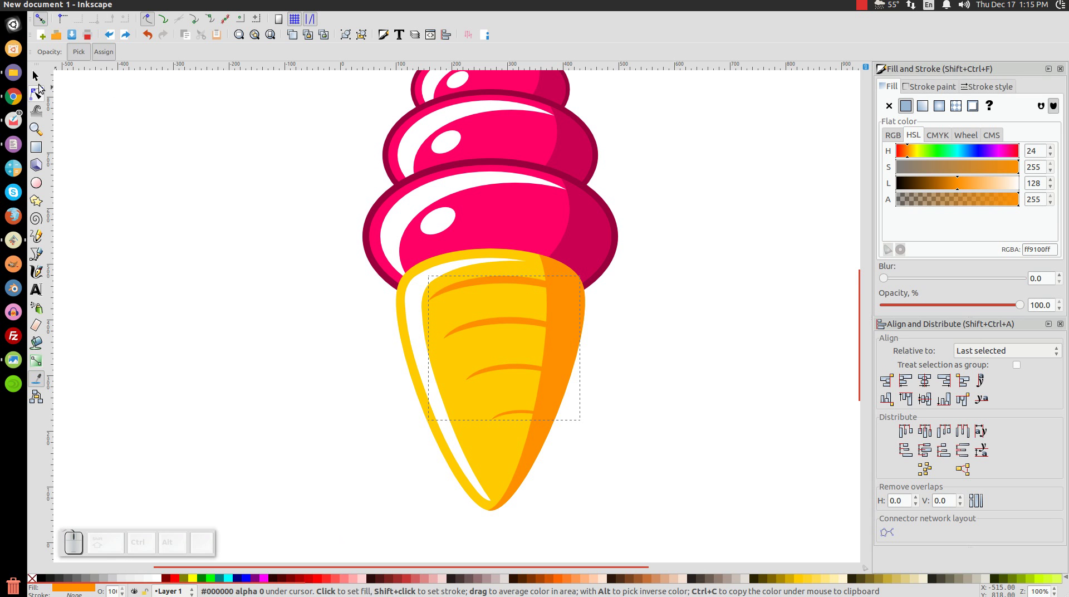
left_click(35, 76)
Step: Create a Linked Offset of the yellow cone, fill it with green 00ff00 and expand it to about 367 by 497 px
left_click_drag(515, 177, 528, 214)
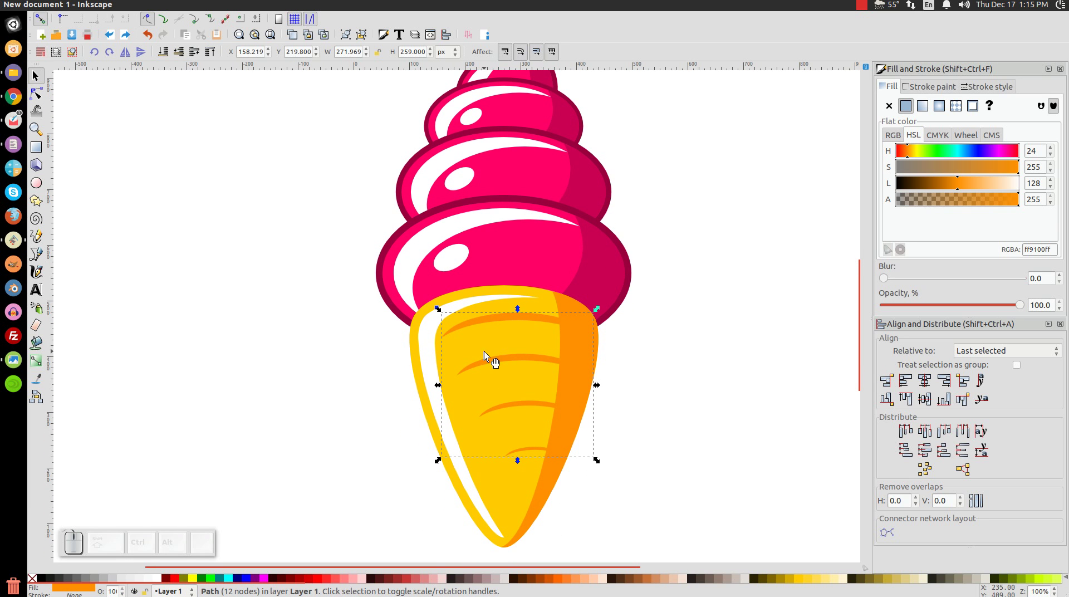
left_click(501, 336)
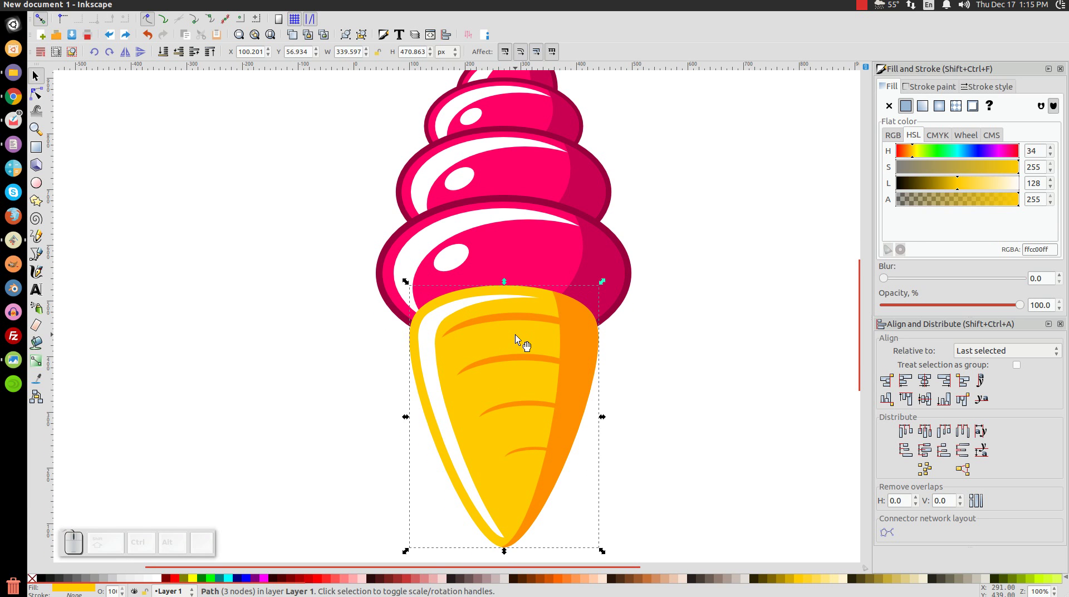
mouse_move(565, 259)
left_mouse_down()
mouse_move(563, 331)
mouse_move(573, 272)
mouse_move(579, 327)
mouse_move(579, 276)
left_mouse_up()
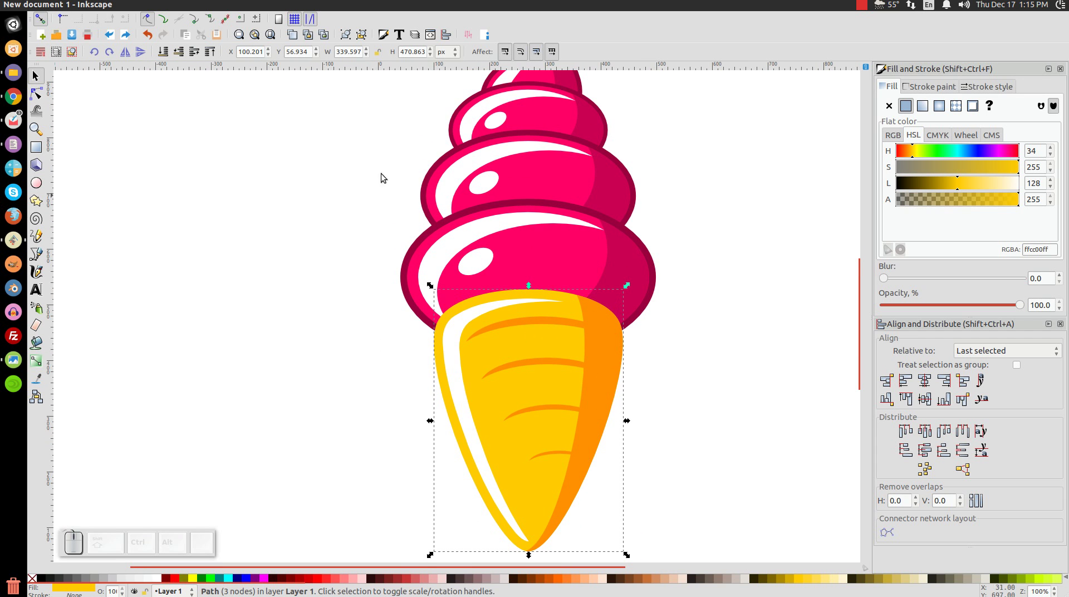
left_click(182, 6)
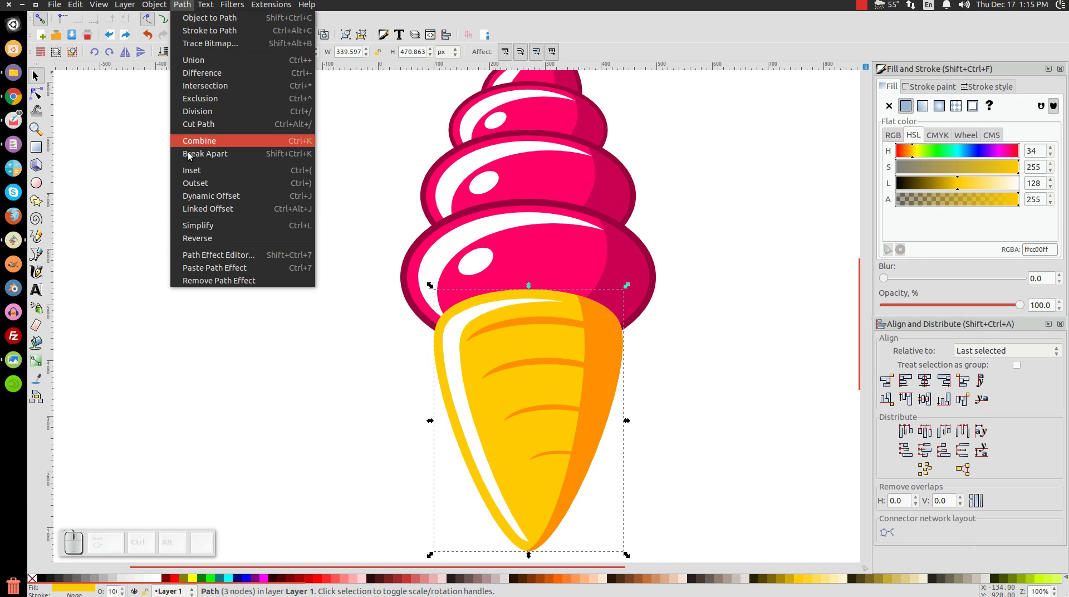
left_click(205, 213)
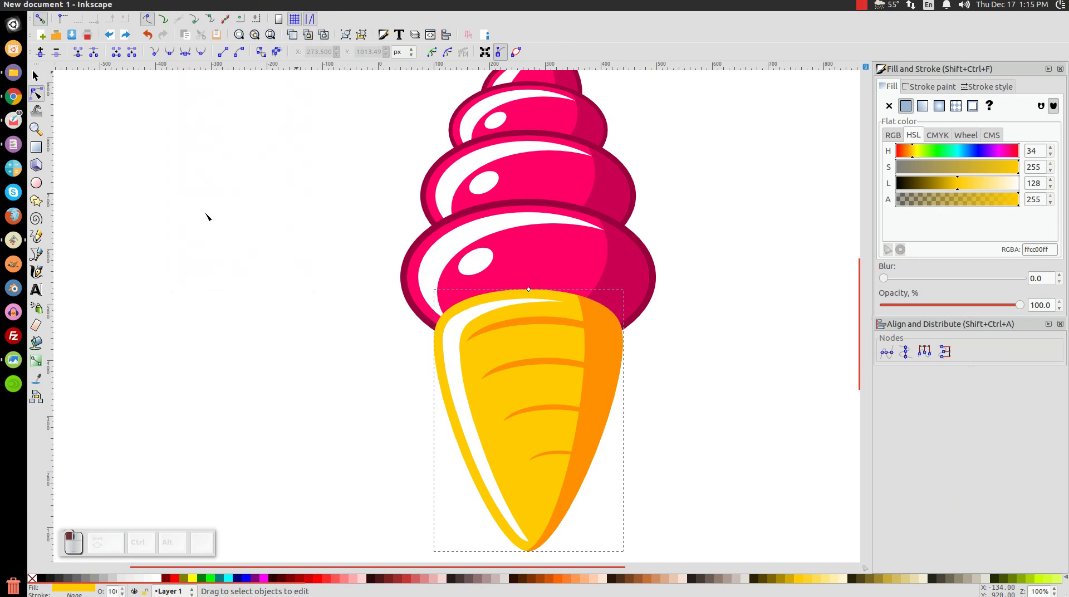
left_click(211, 578)
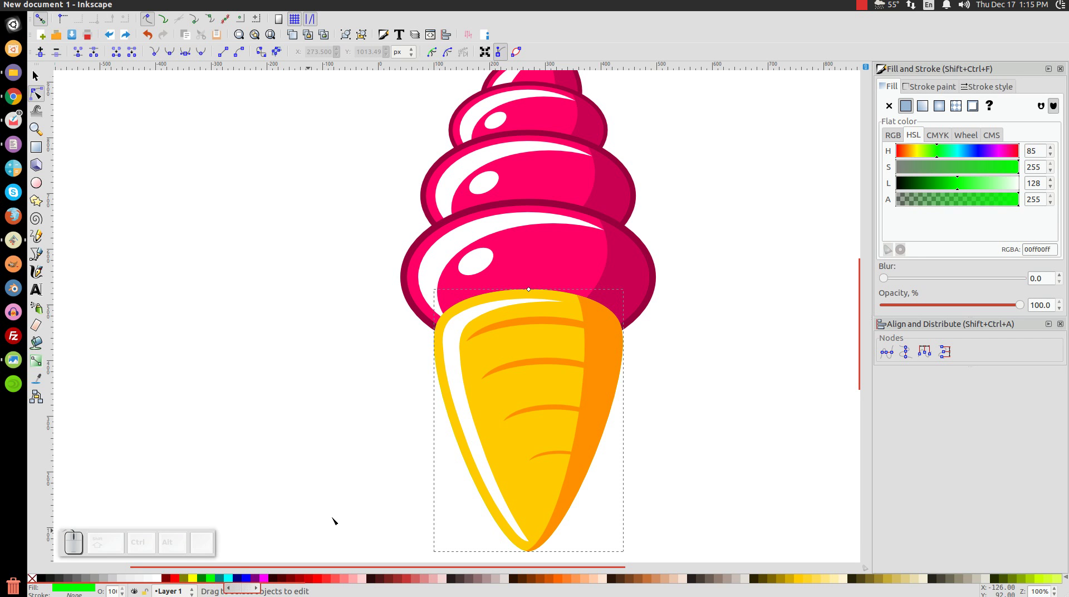
left_click_drag(528, 292, 534, 286)
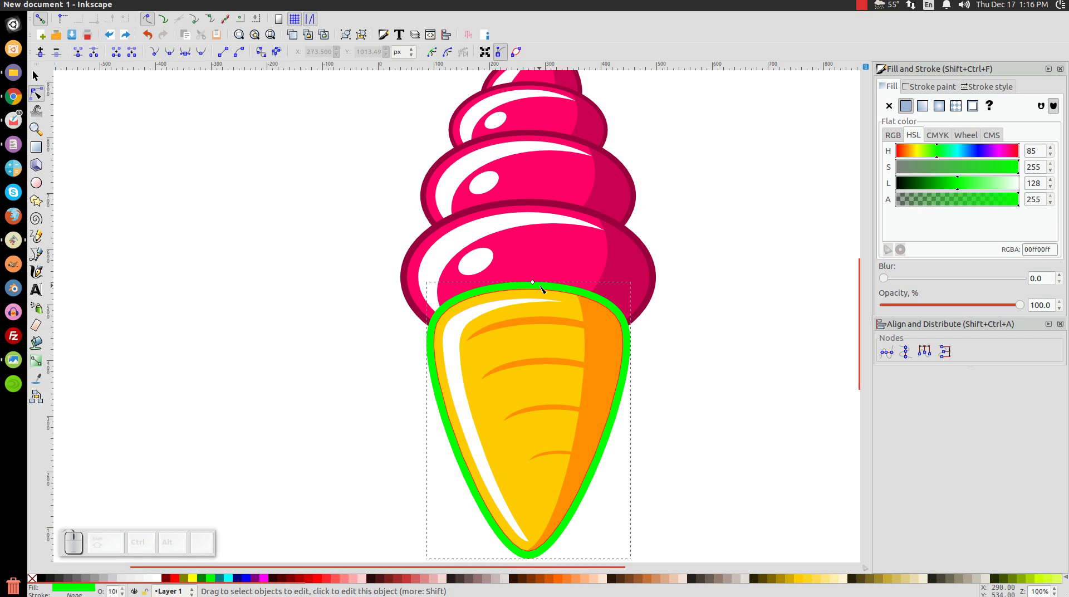
Step: Convert the green offset cone to a path, raise it to the top and set its opacity to 55.1%
left_click(182, 5)
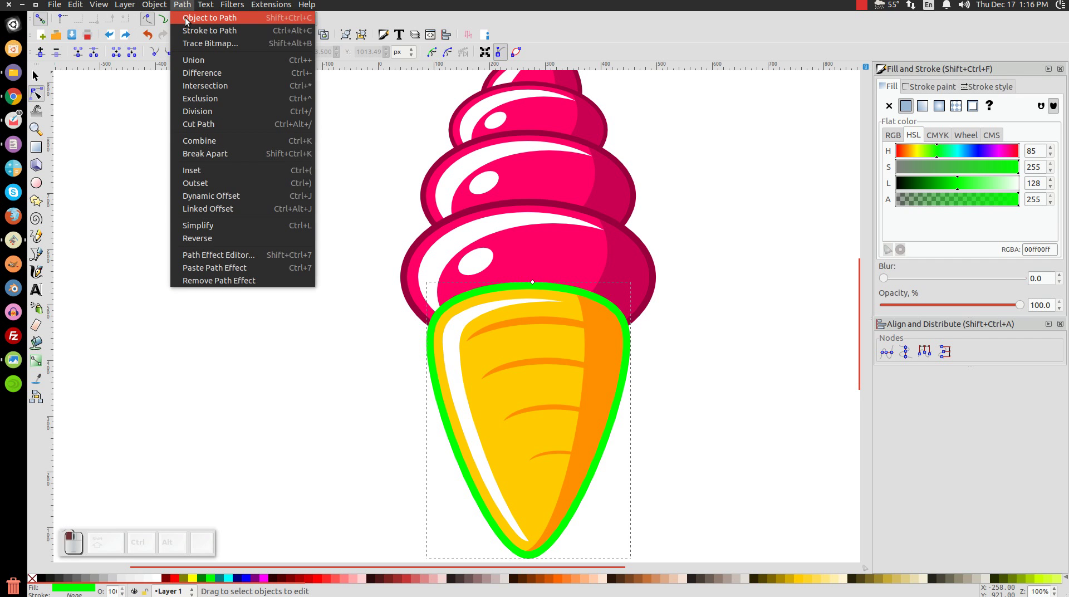
left_click(186, 18)
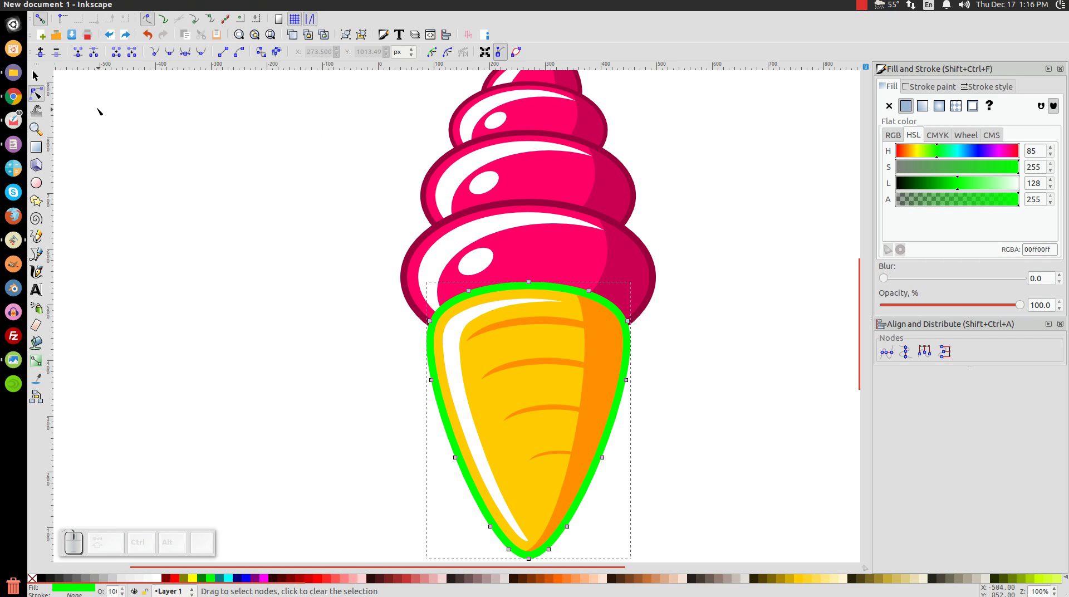
left_click(35, 76)
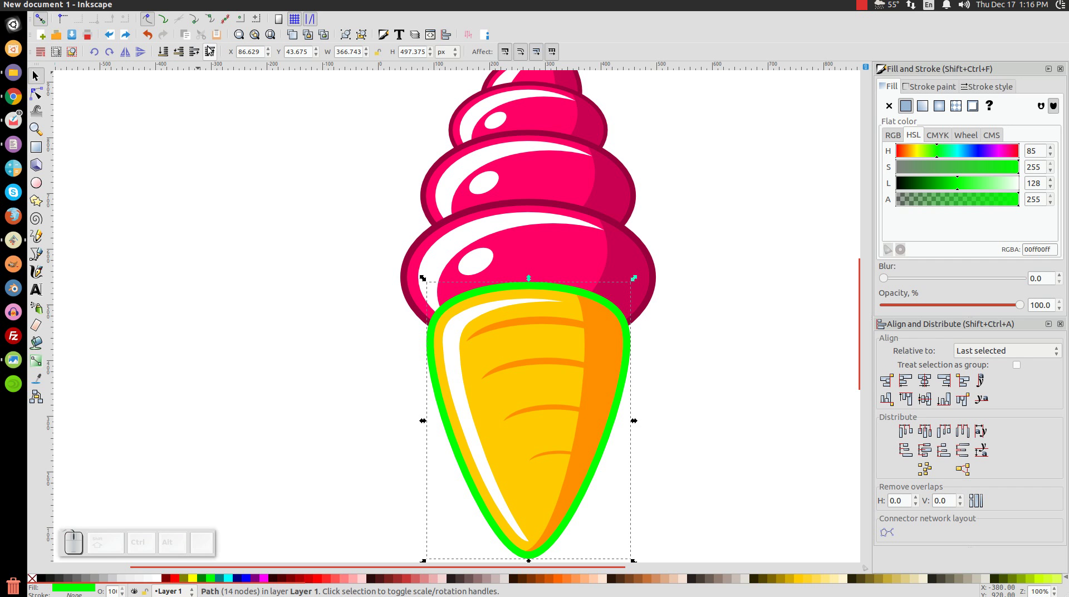
left_click(209, 51)
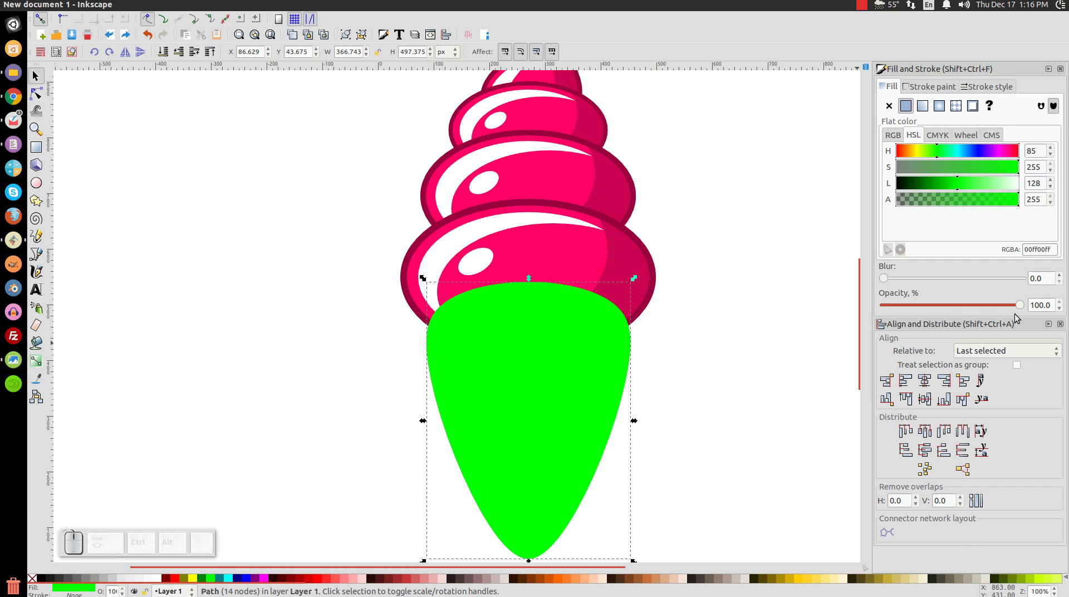
left_click_drag(1020, 307, 959, 307)
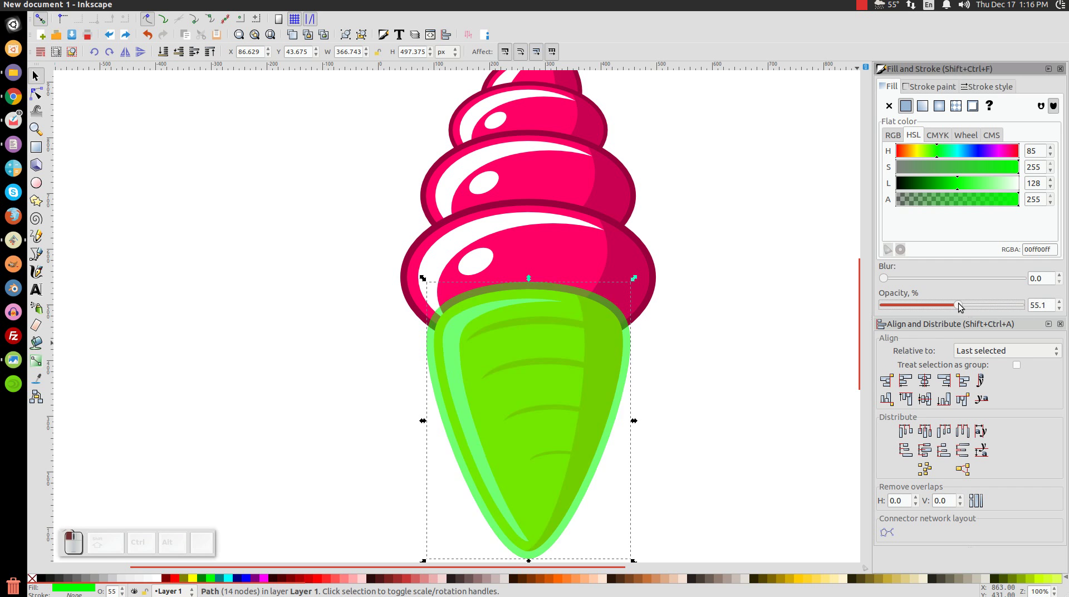
Step: Ungroup the lowest pink scoop directly above the cone
right_click(538, 299)
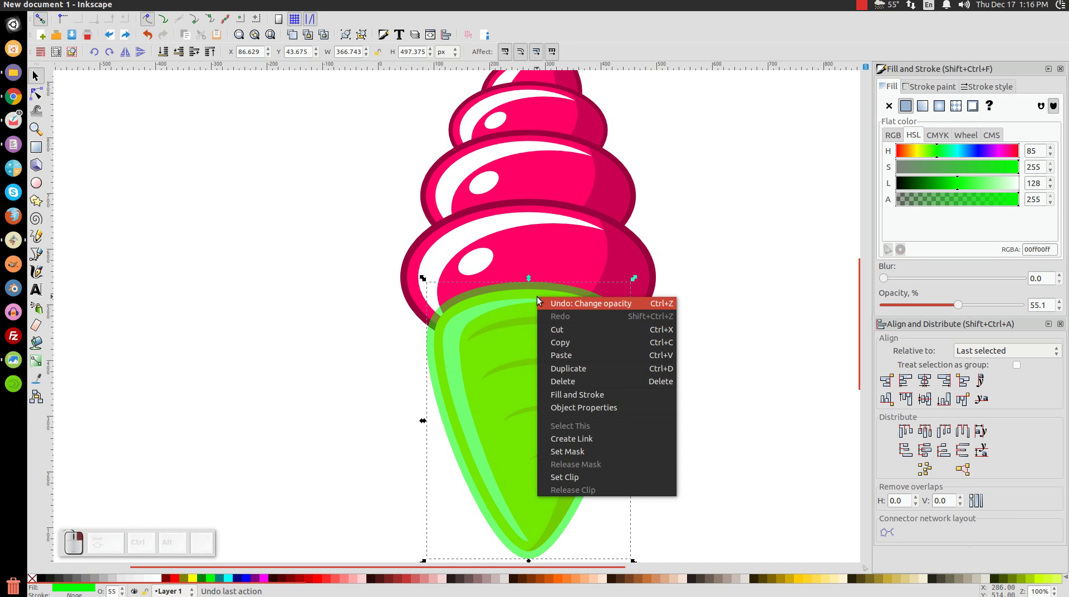
left_click(499, 235)
left_click(527, 221)
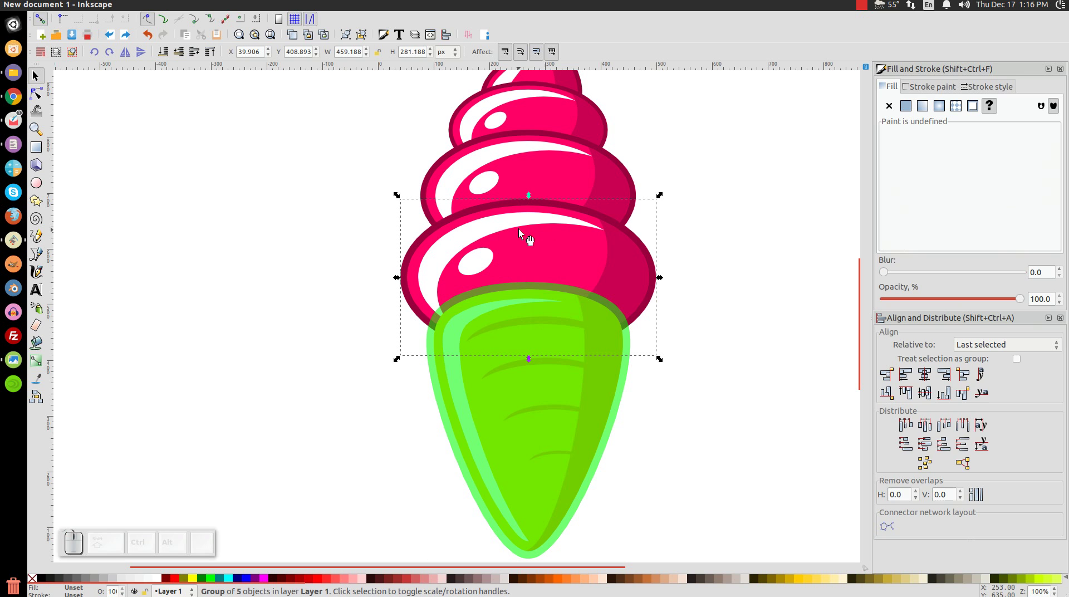
left_click(361, 35)
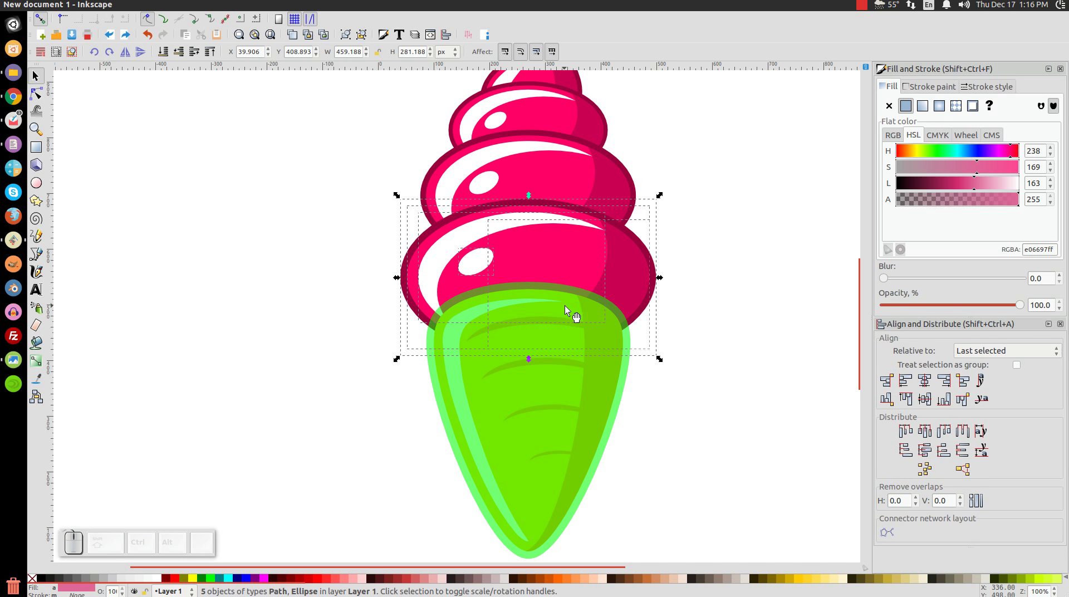
Step: Duplicate the translucent green cone and subtract the copy from the lowest scoop's dark pink shadow with Difference
left_click(536, 288)
right_click(534, 296)
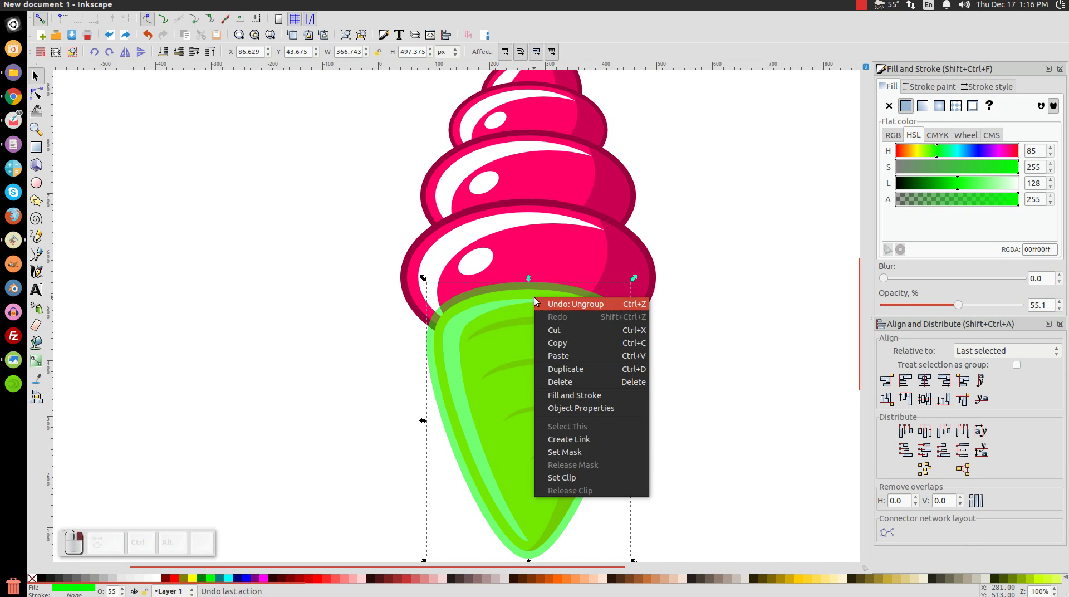
left_click(565, 369)
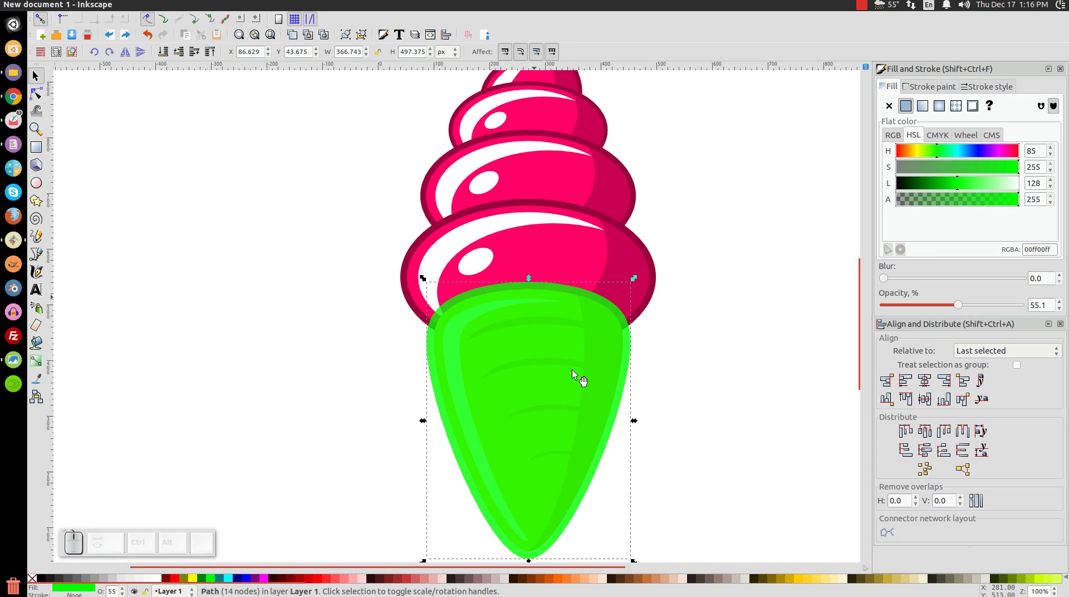
left_click(625, 249, "shift")
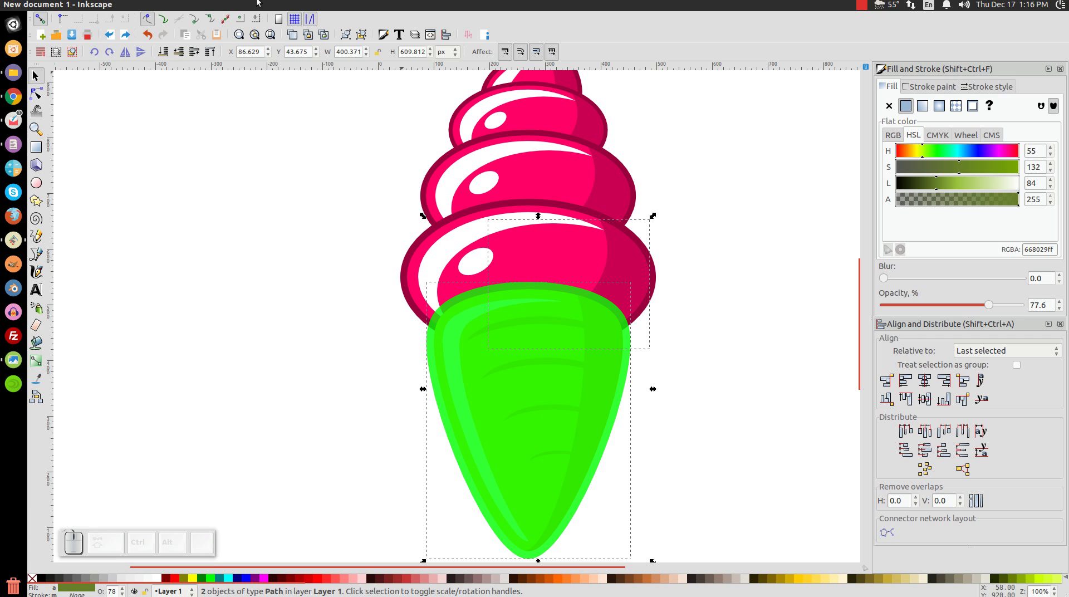
left_click(184, 5)
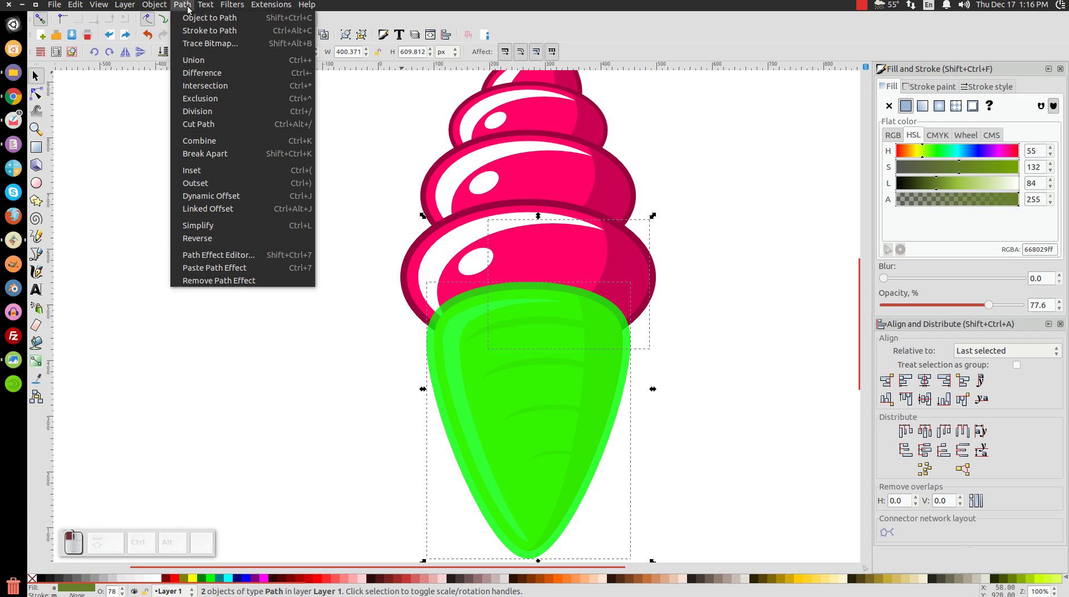
left_click(203, 72)
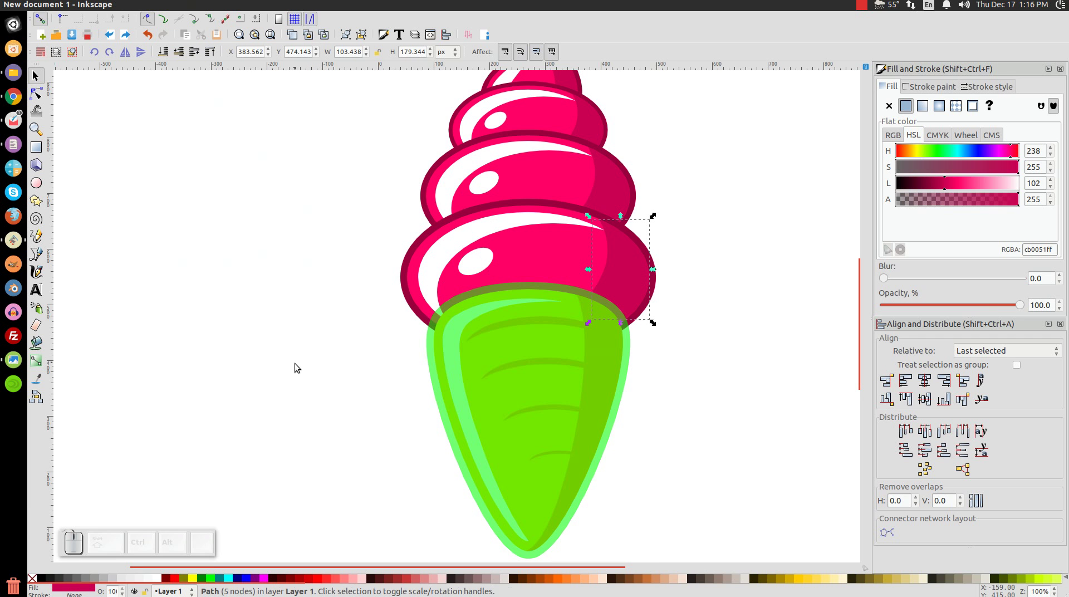
Step: Duplicate the translucent green cone and subtract the copy from the lowest scoop's white highlight with Difference
left_click(523, 313)
right_click(522, 313)
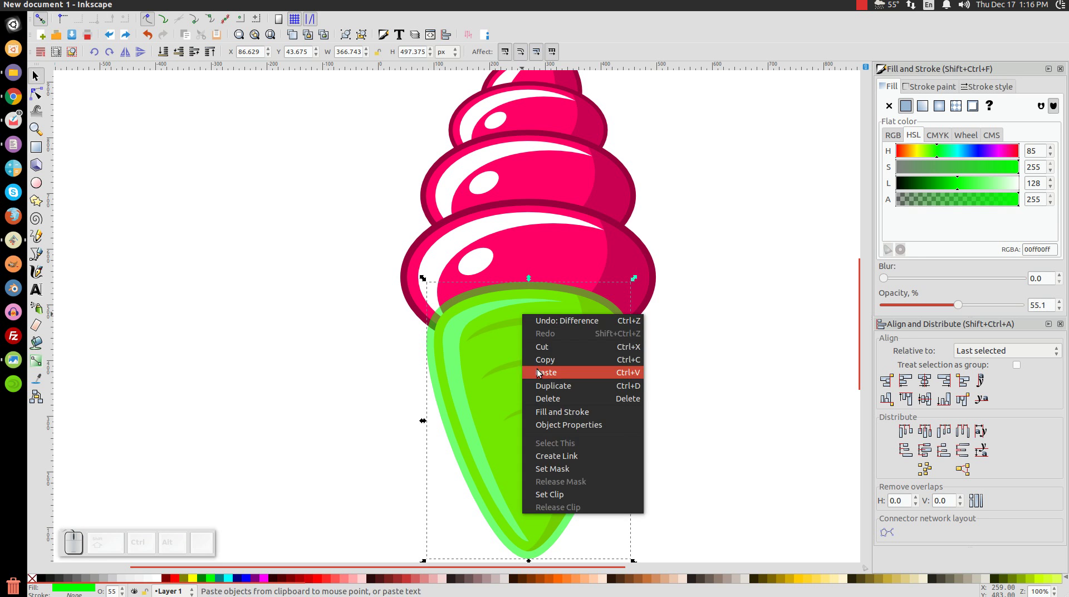
left_click(535, 383)
key("shift")
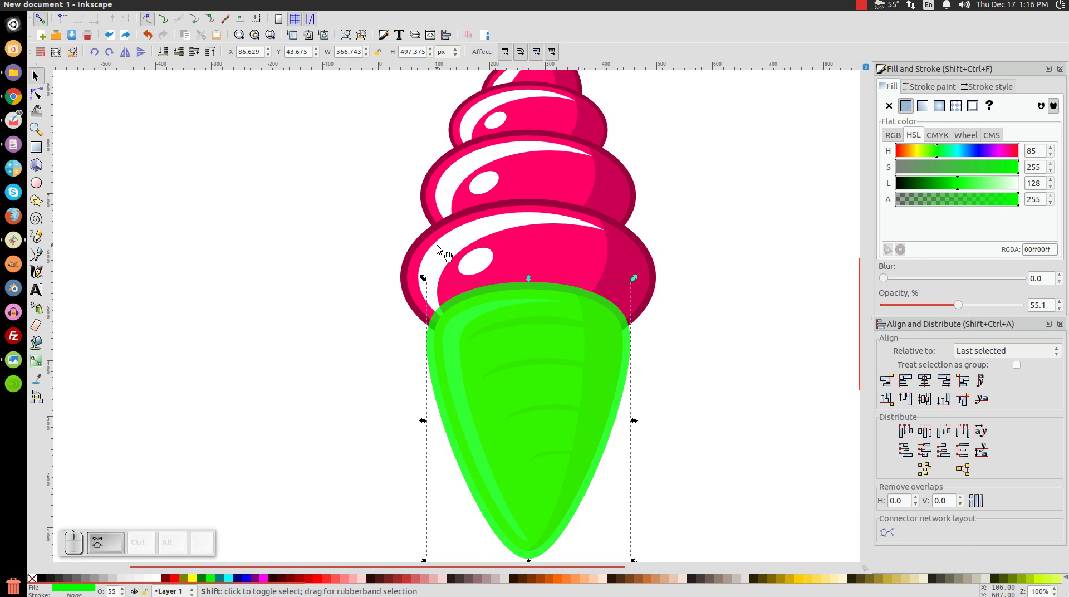
left_click(438, 260, "shift")
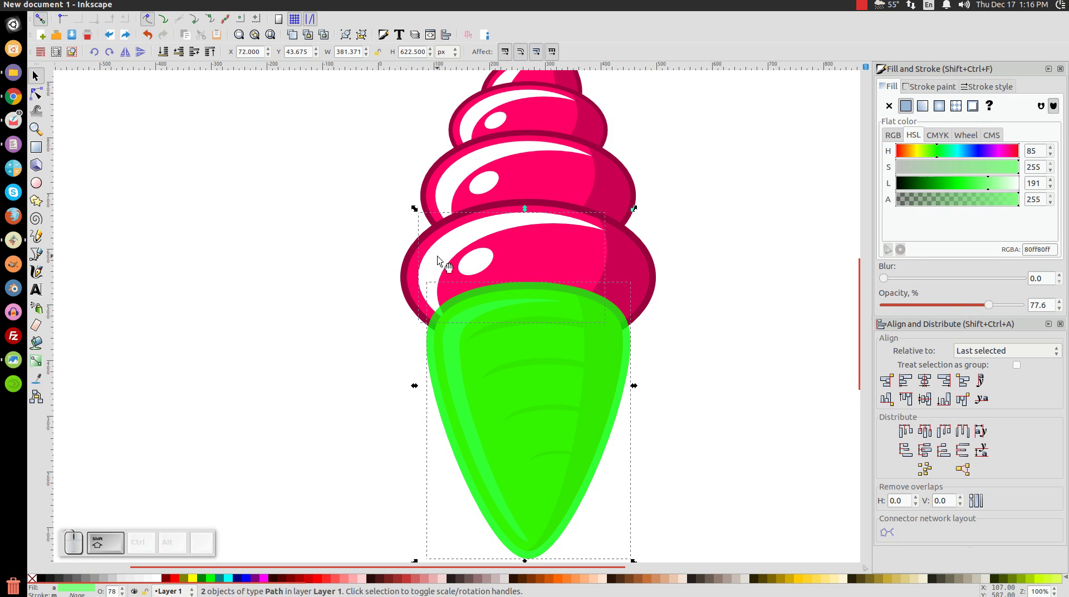
left_click(184, 5)
left_click(226, 68)
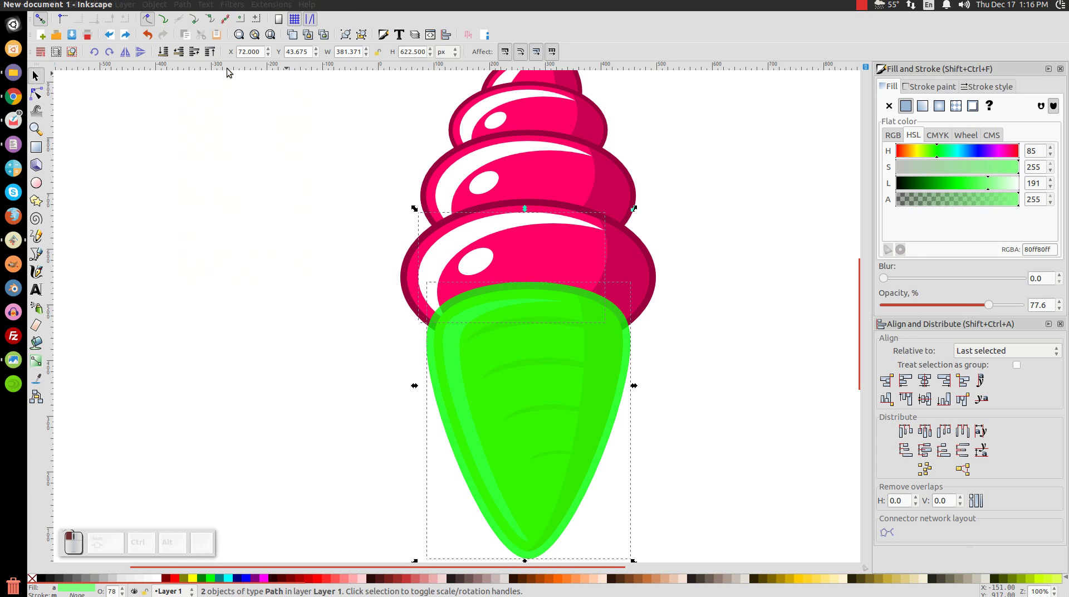
Step: Subtract the remaining green cone from the lowest scoop's bright pink ellipse with Difference
left_click(537, 329)
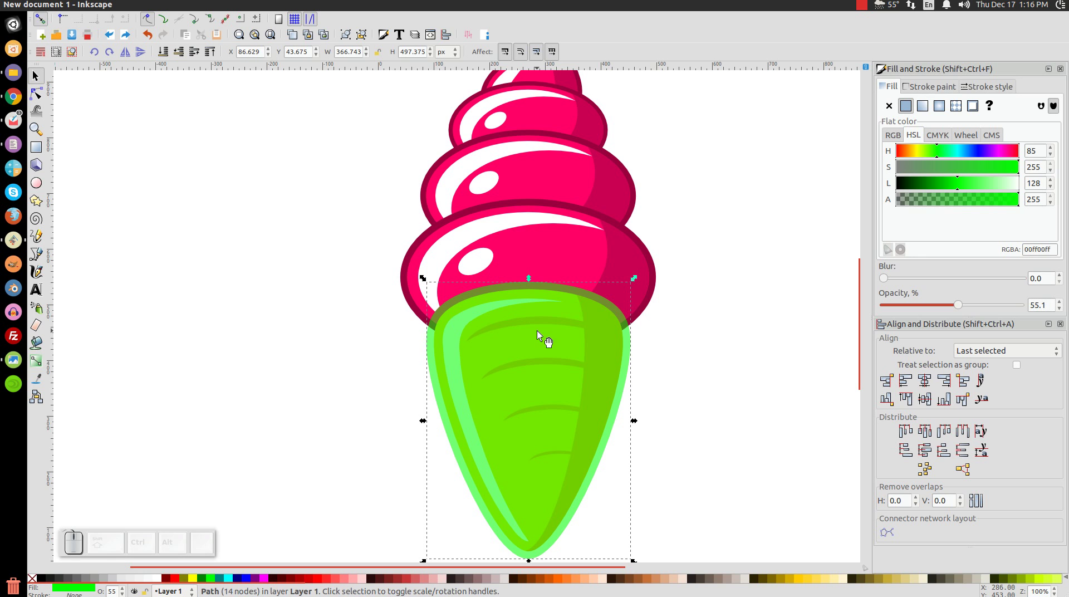
key("shift")
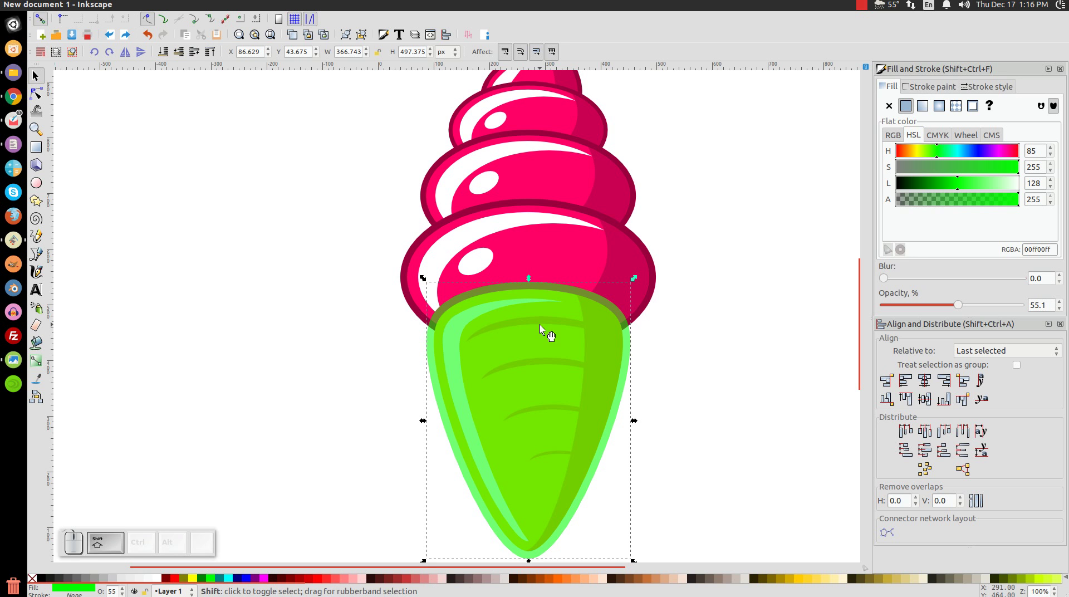
left_click(560, 247, "shift")
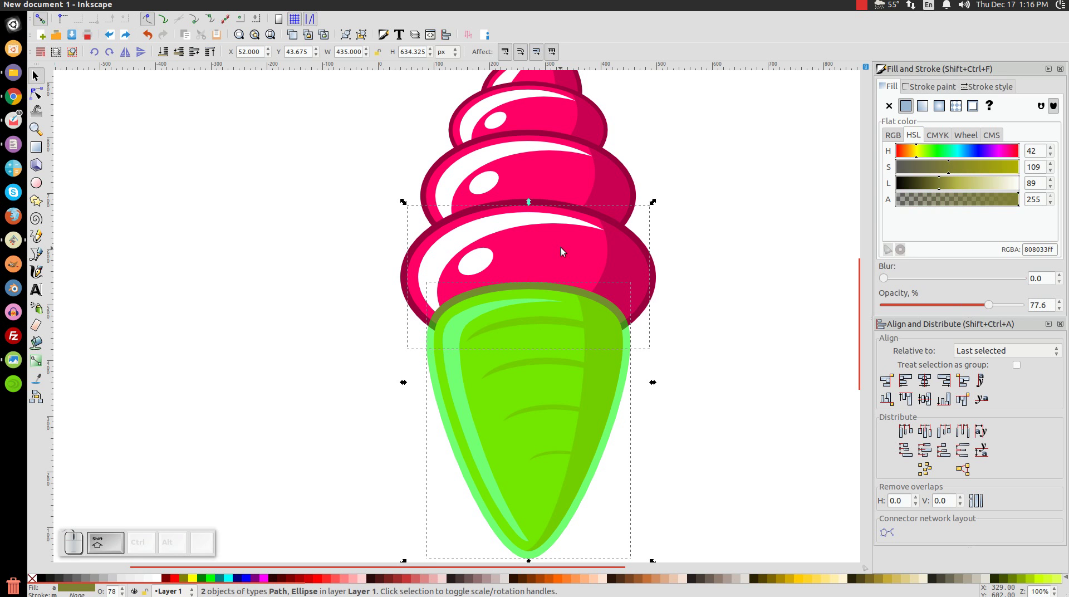
left_click(191, 2)
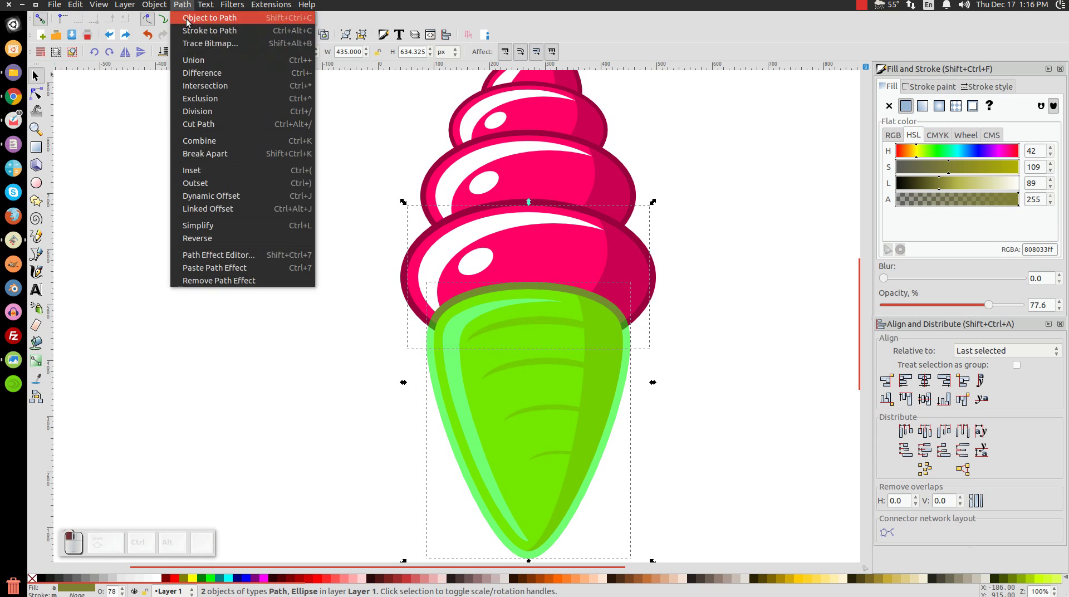
left_click(212, 73)
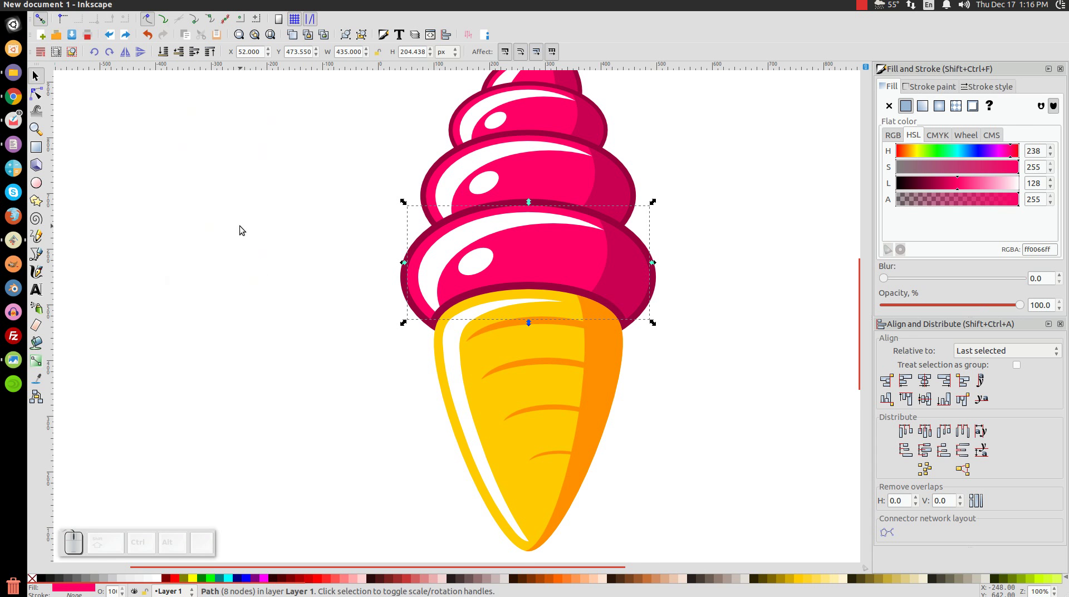
Step: Draw a tall green ellipse about 87 by 234 px beside the ice cream and convert it to a path
scroll(295, 285, "up", 2)
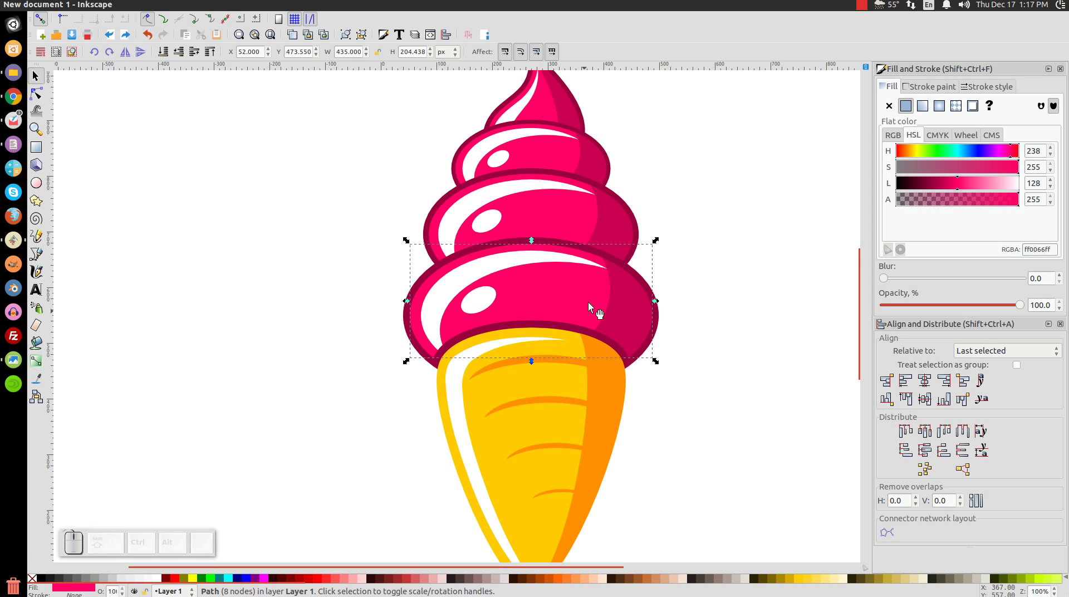
left_click_drag(692, 437, 629, 394)
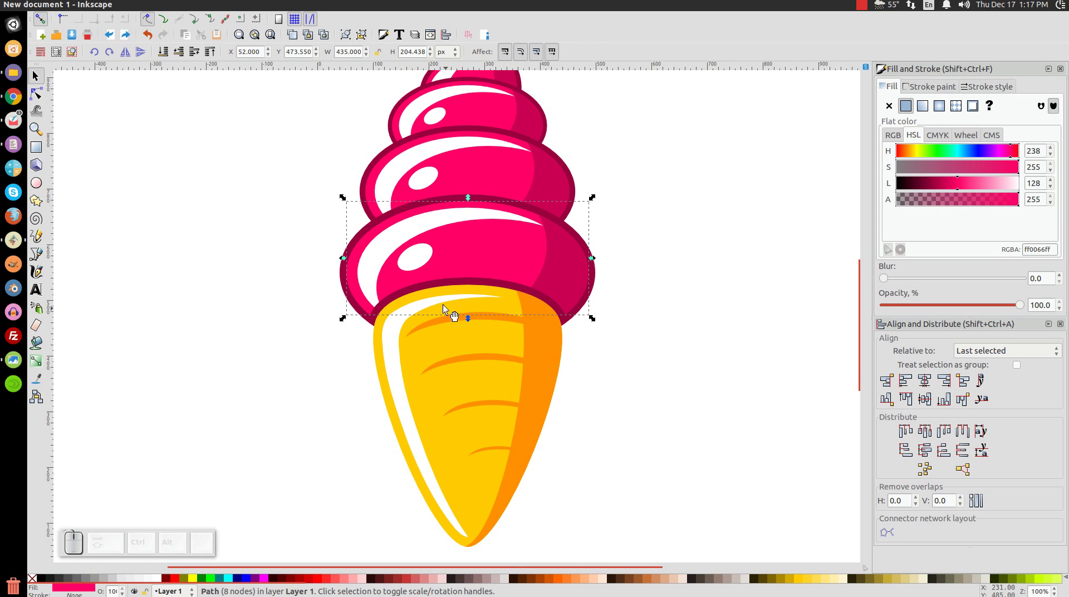
left_click(37, 183)
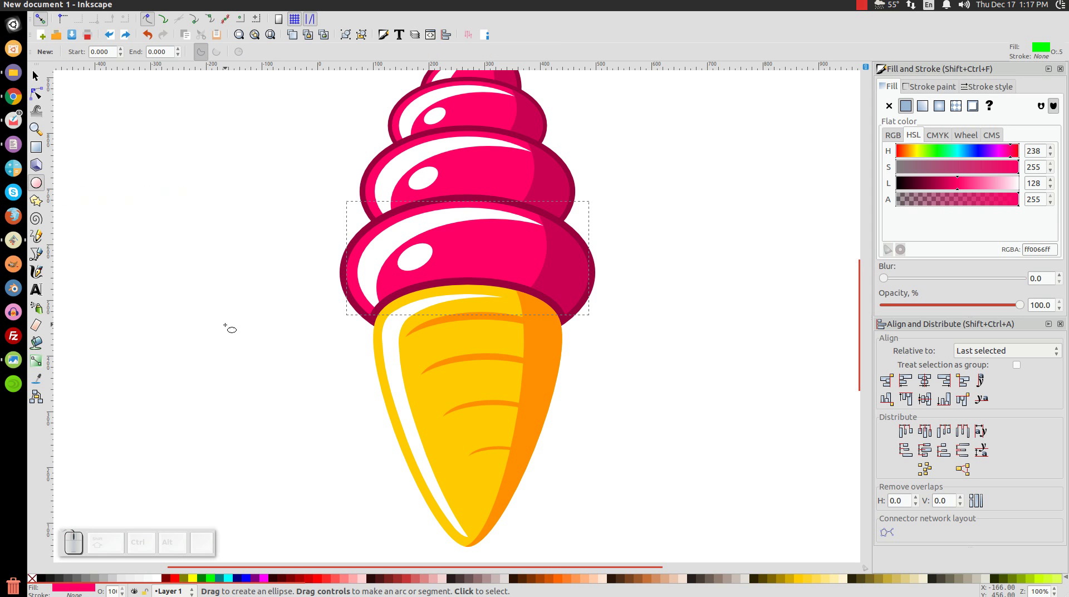
left_click_drag(225, 192, 273, 322)
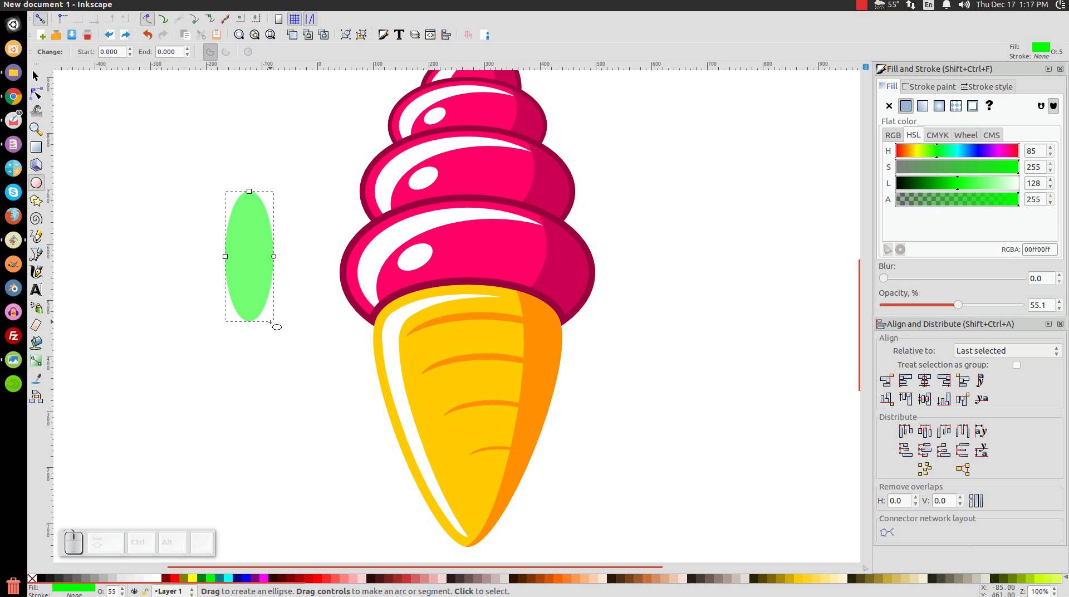
left_click(182, 5)
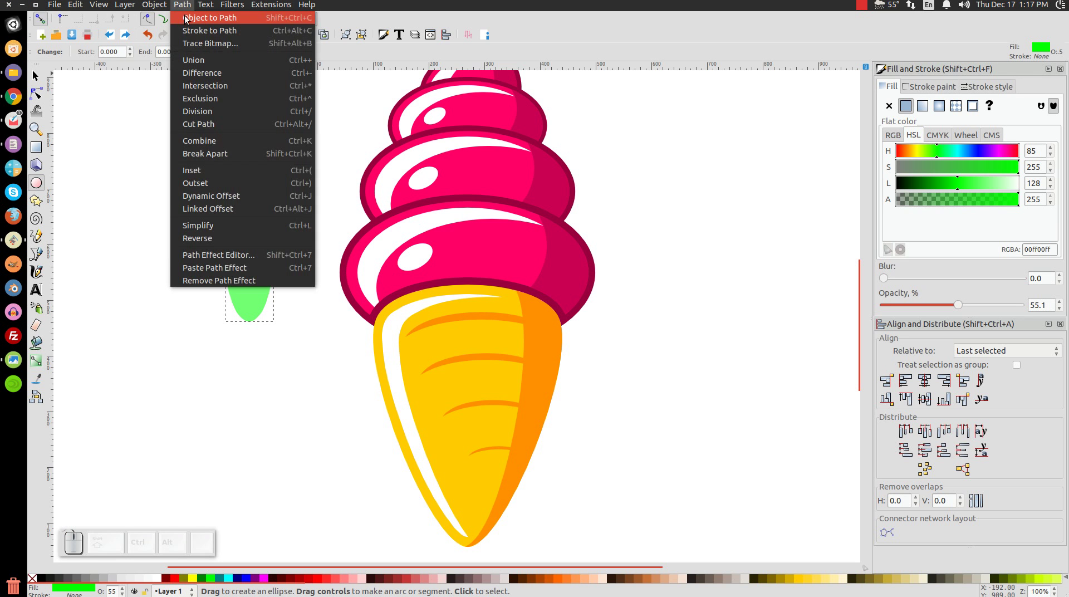
left_click(186, 18)
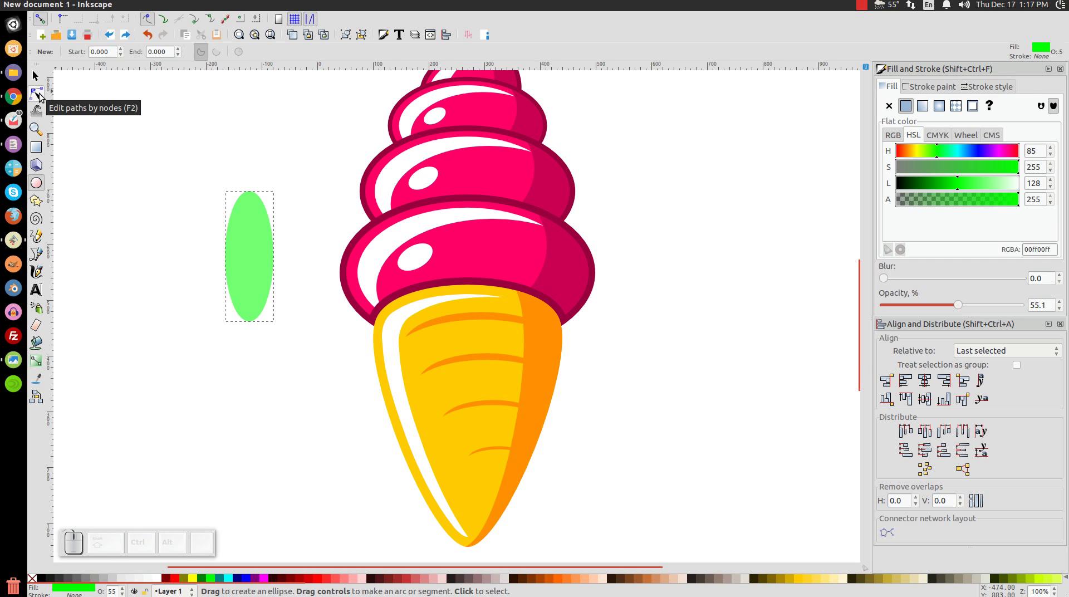
Step: Lower the green ellipse's two side nodes straight down to Y 541 px to form a drop shape
left_click(38, 94)
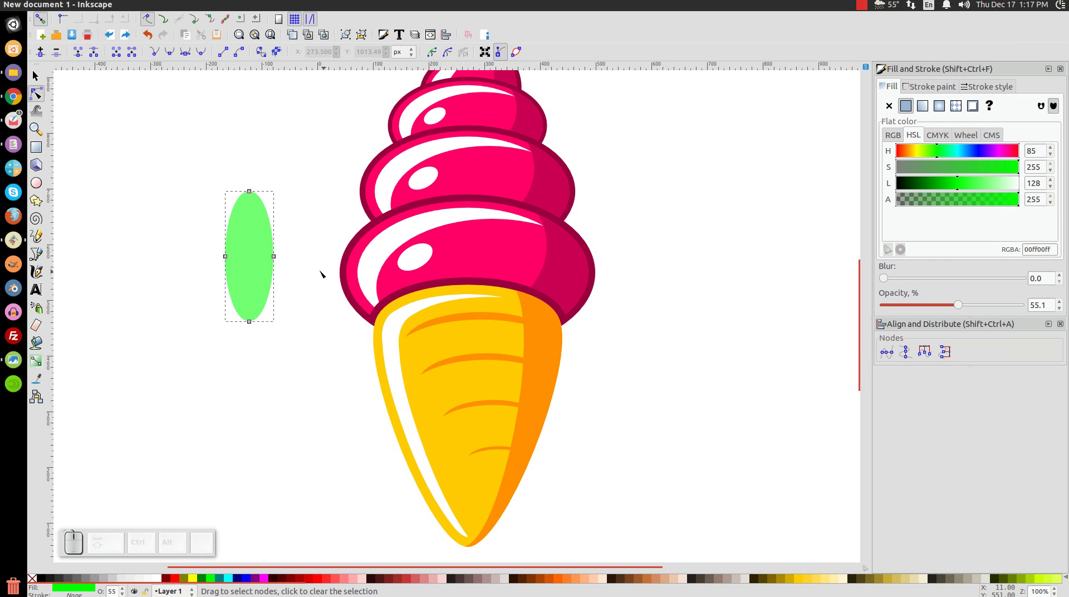
left_click_drag(302, 269, 192, 236)
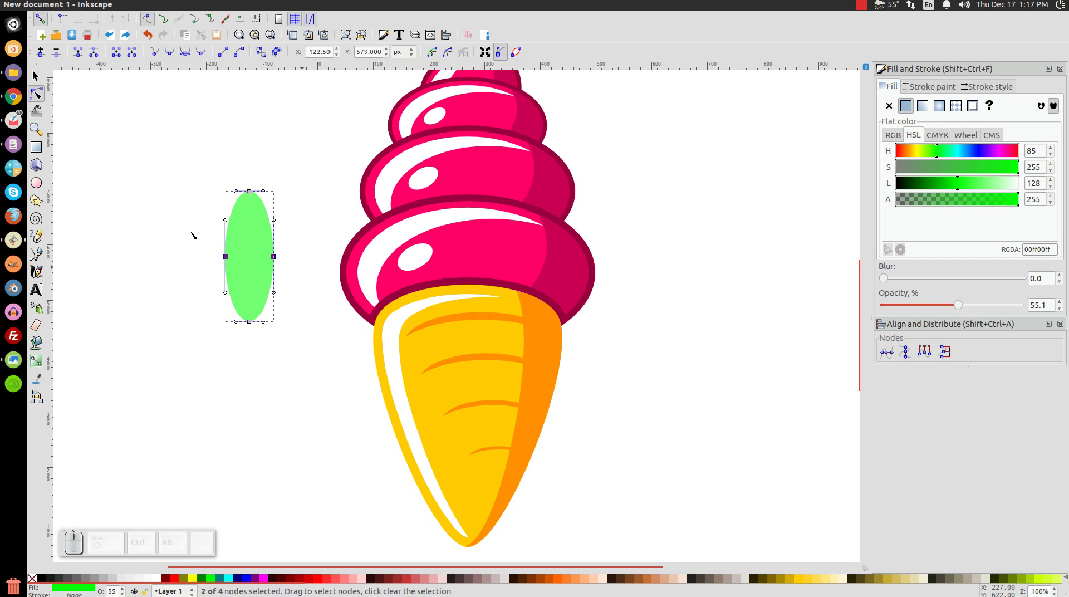
left_click_drag(275, 257, 276, 279)
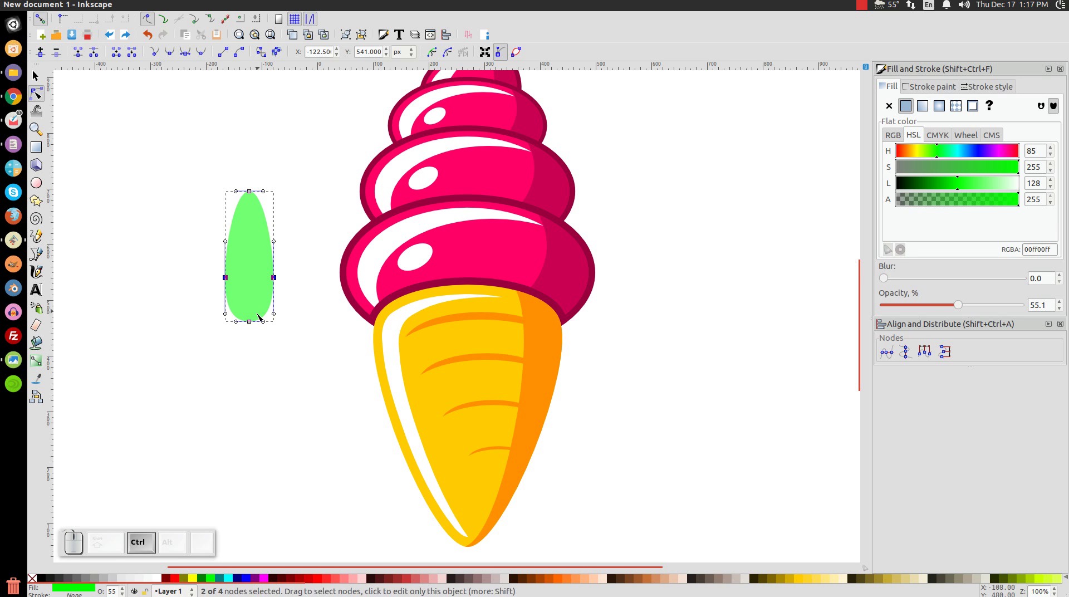
Step: Duplicate the green drop shape, fill the copy with blue 0000ff and inset it to about 67 by 214 px
left_click(35, 76)
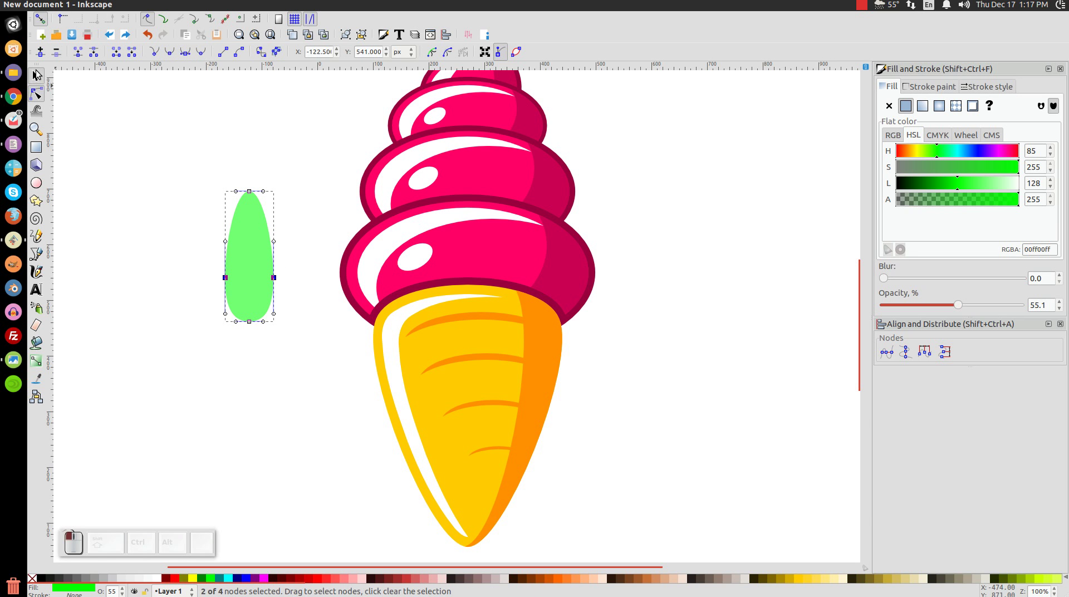
right_click(254, 262)
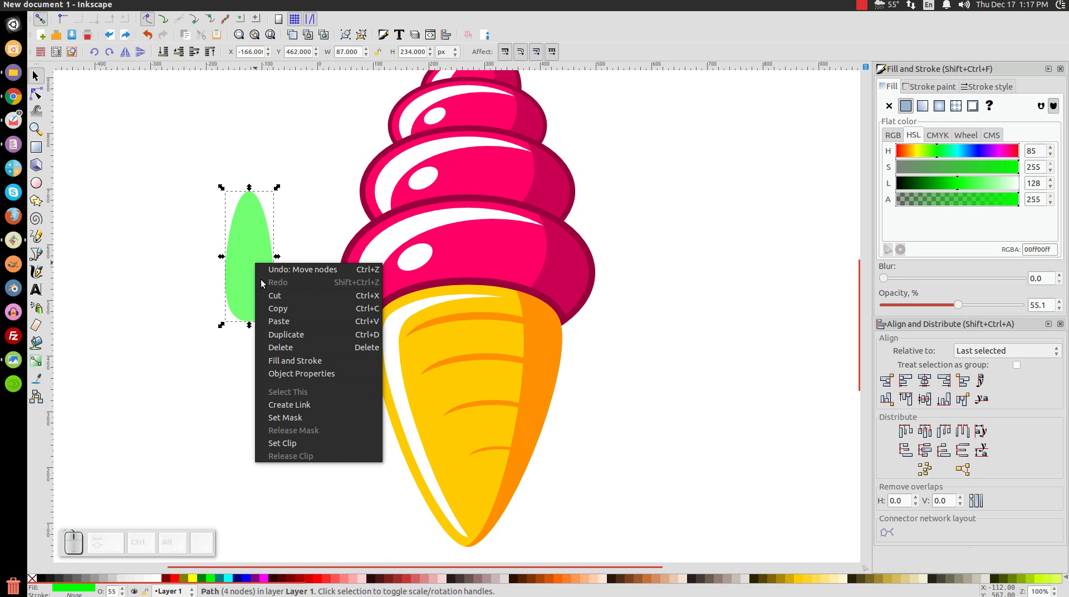
left_click(278, 334)
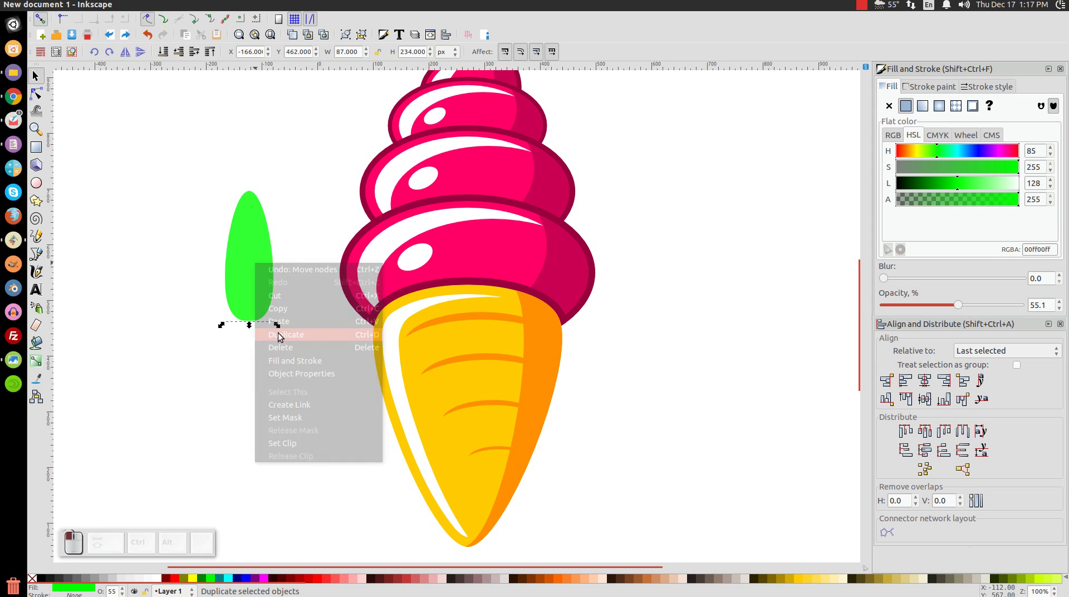
left_click(248, 579)
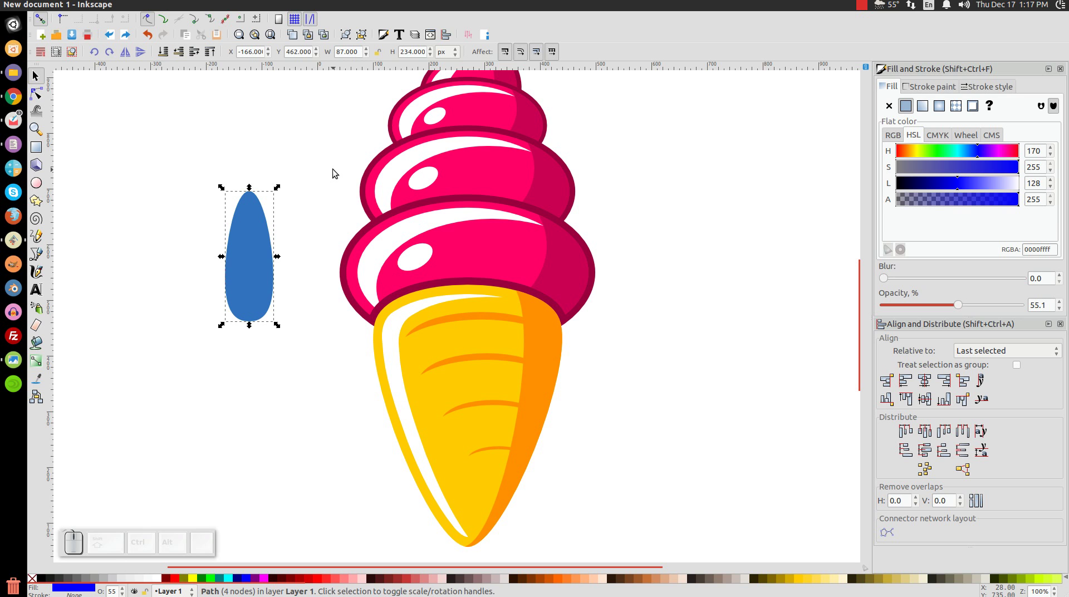
key("ctrl")
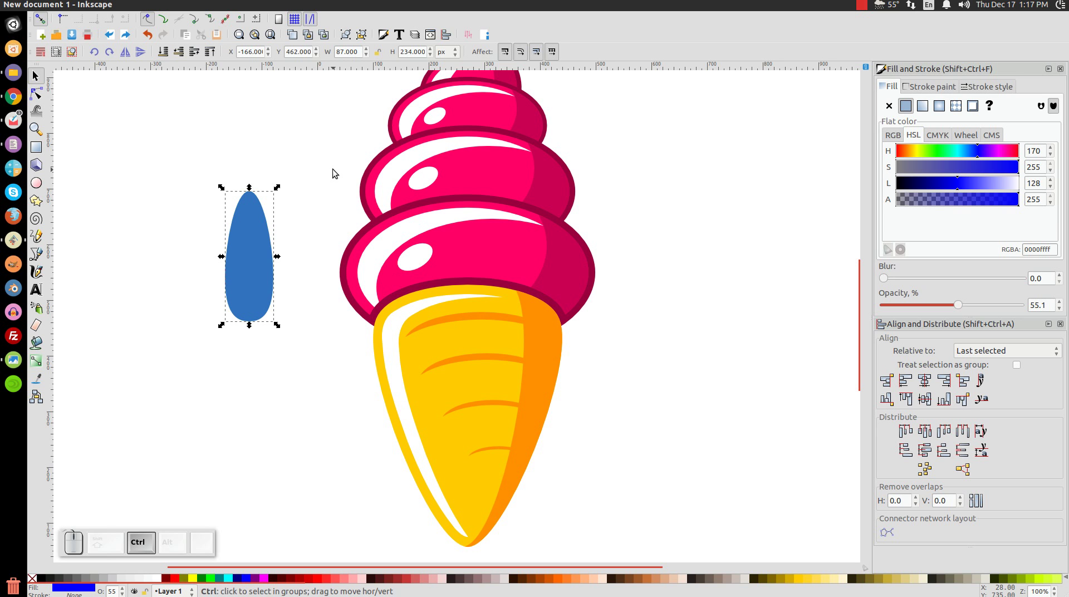
key("ctrl+9")
key("ctrl+9")
key("ctrl+9")
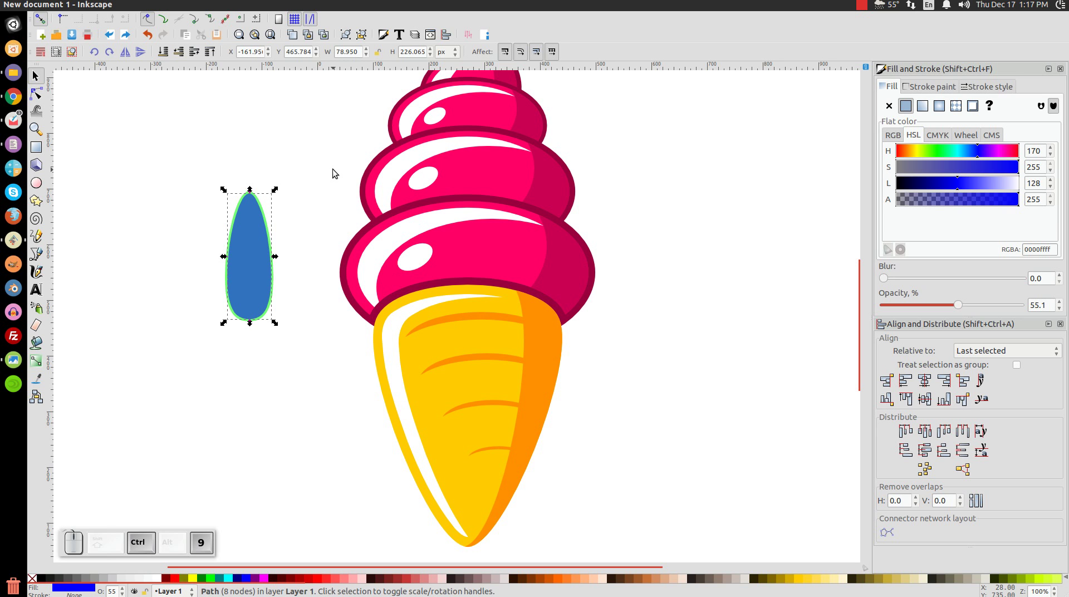
key("ctrl+9")
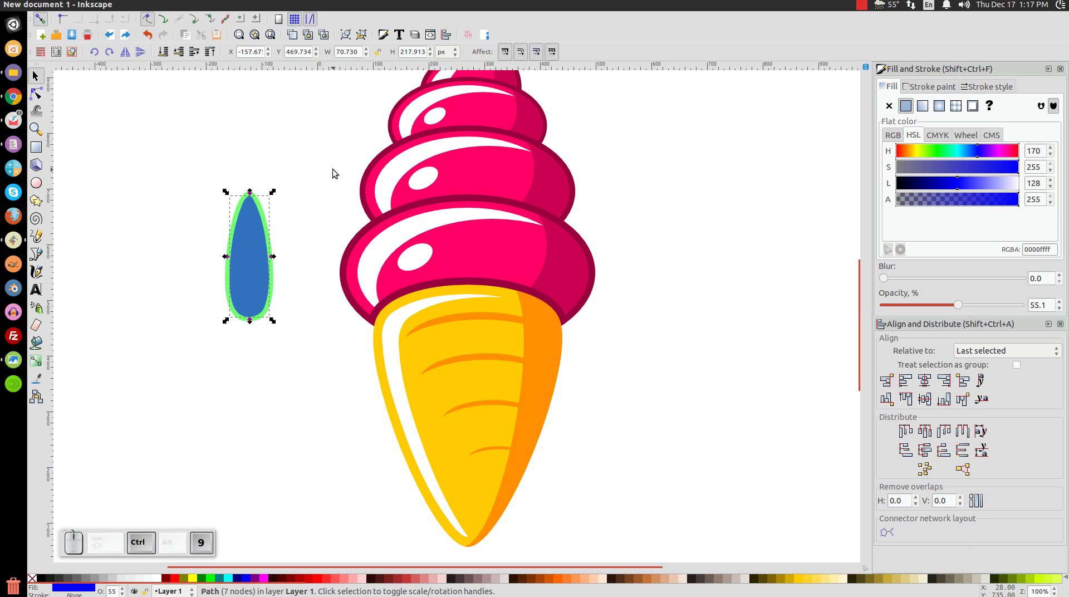
key("ctrl+9")
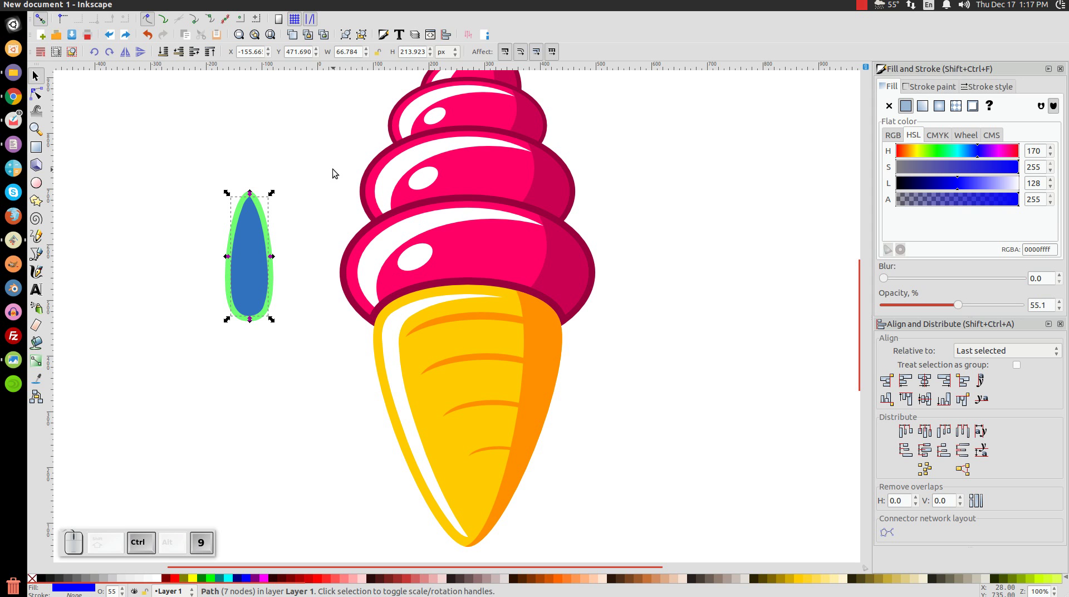
Step: Duplicate the blue inner drop and fill the copy with red ff0000
scroll(212, 288, "left", 1)
left_click_drag(212, 283, 239, 297)
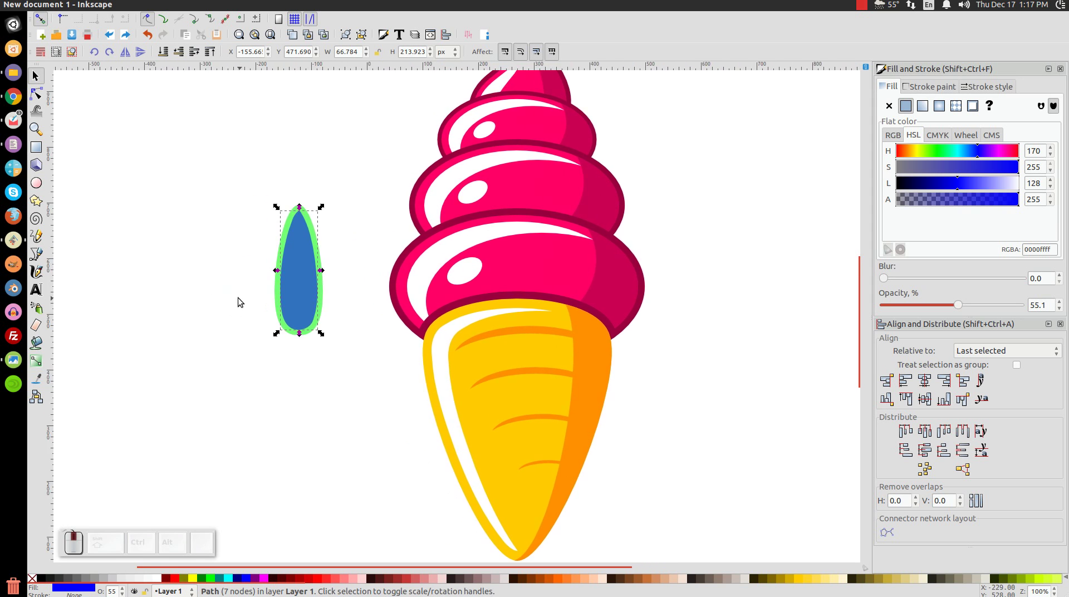
right_click(288, 284)
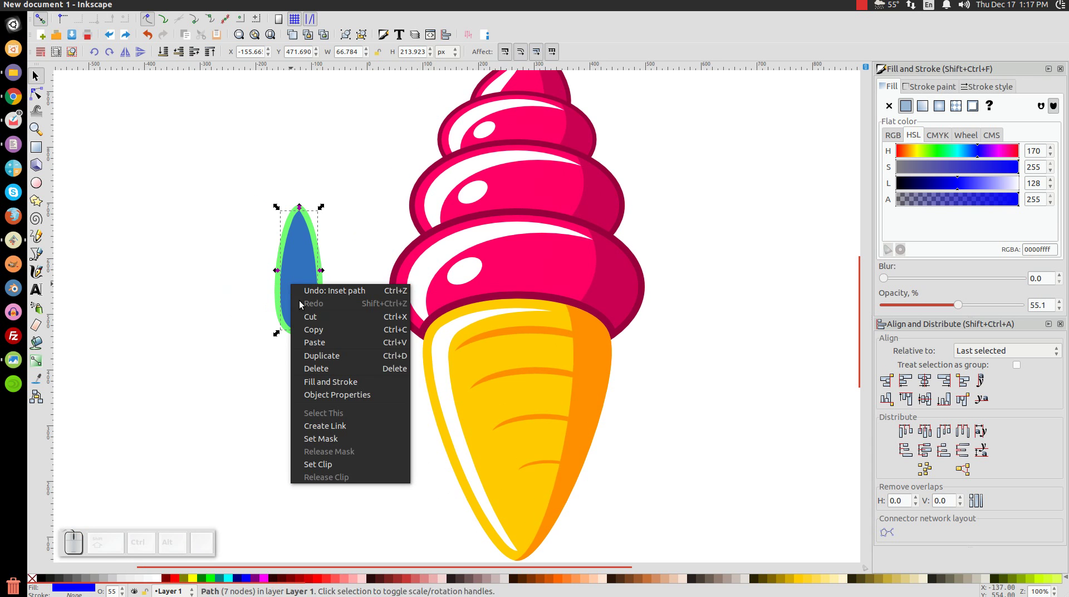
left_click(323, 355)
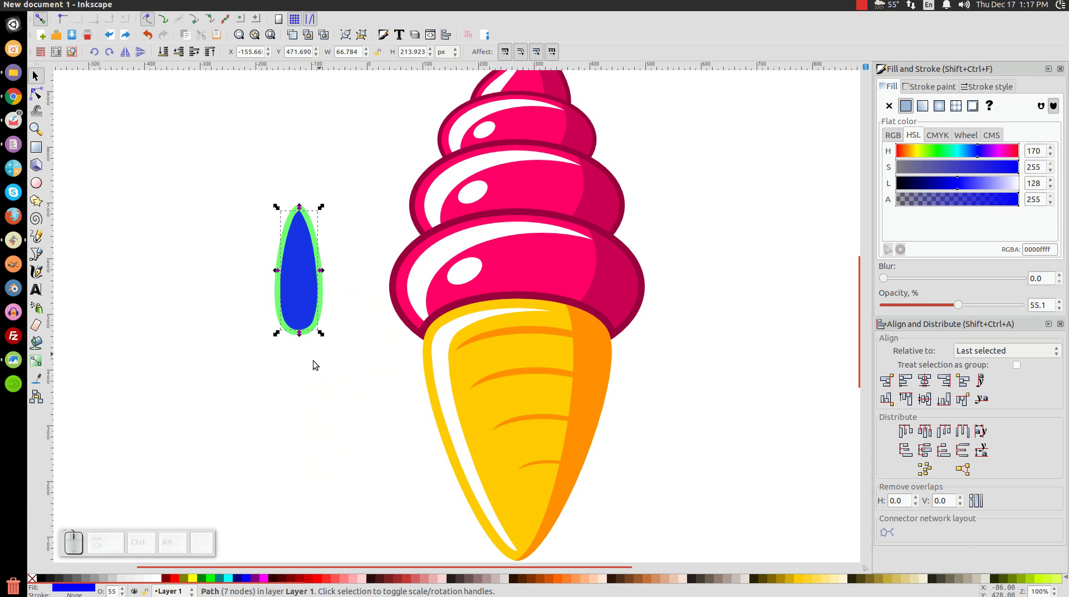
left_click(171, 577)
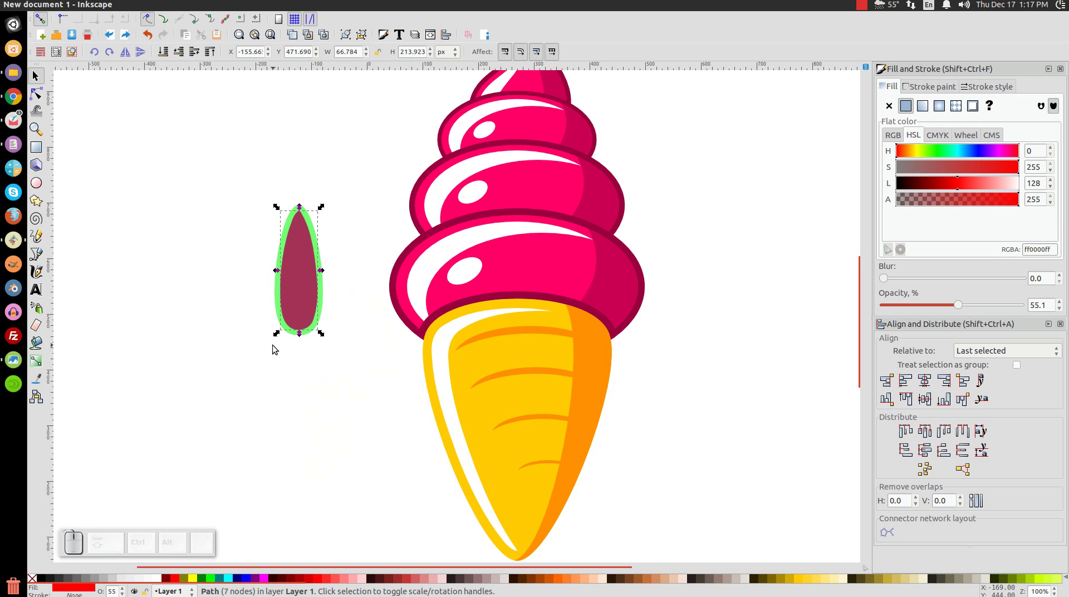
Step: Scale the red drop proportionally to about 67 by 215 px, offset up and to the right of the blue drop
key("ctrl")
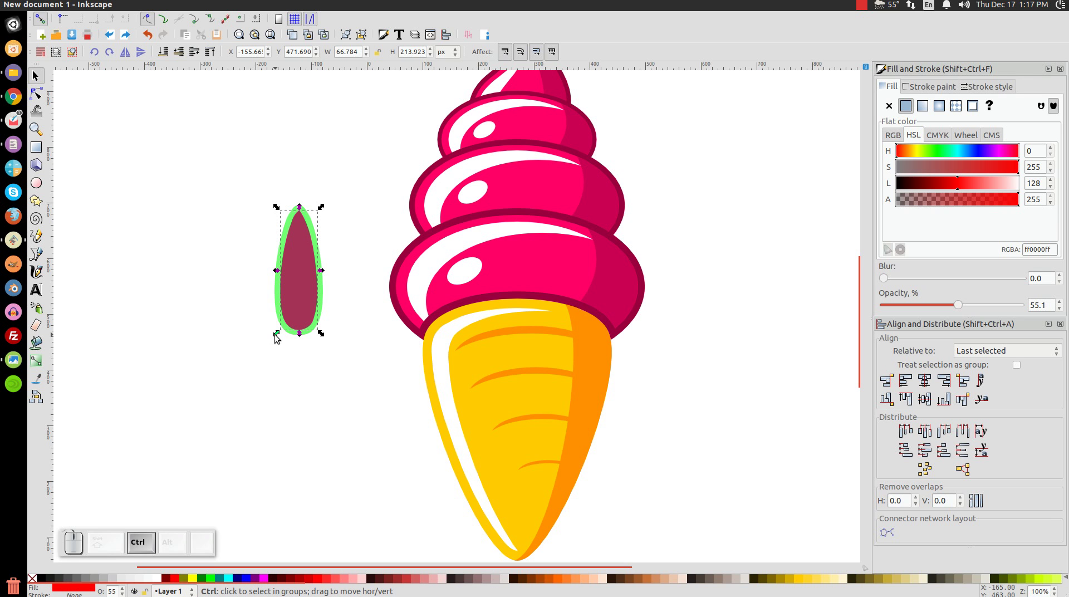
left_click_drag(275, 334, 279, 333)
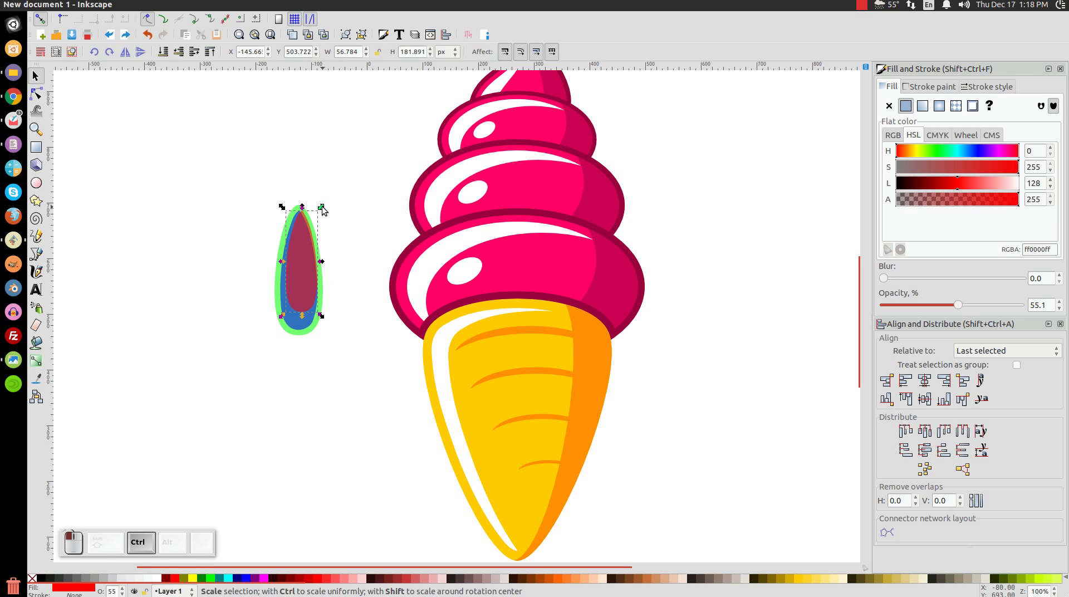
left_click_drag(322, 208, 336, 187)
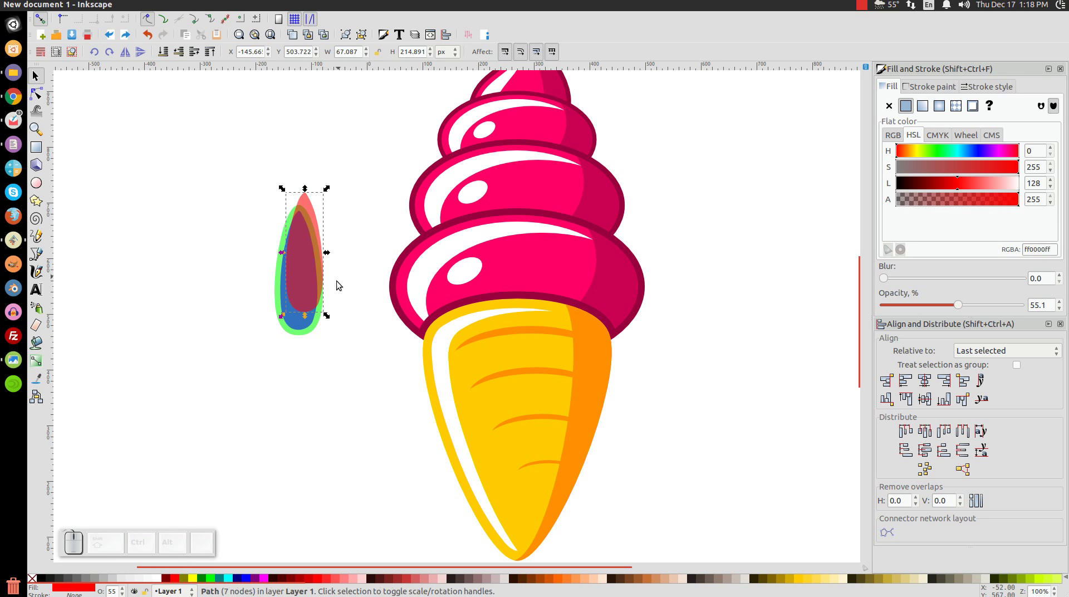
Step: Subtract the red drop from the blue drop with a Difference operation to leave a blue crescent
left_click(295, 320, "shift")
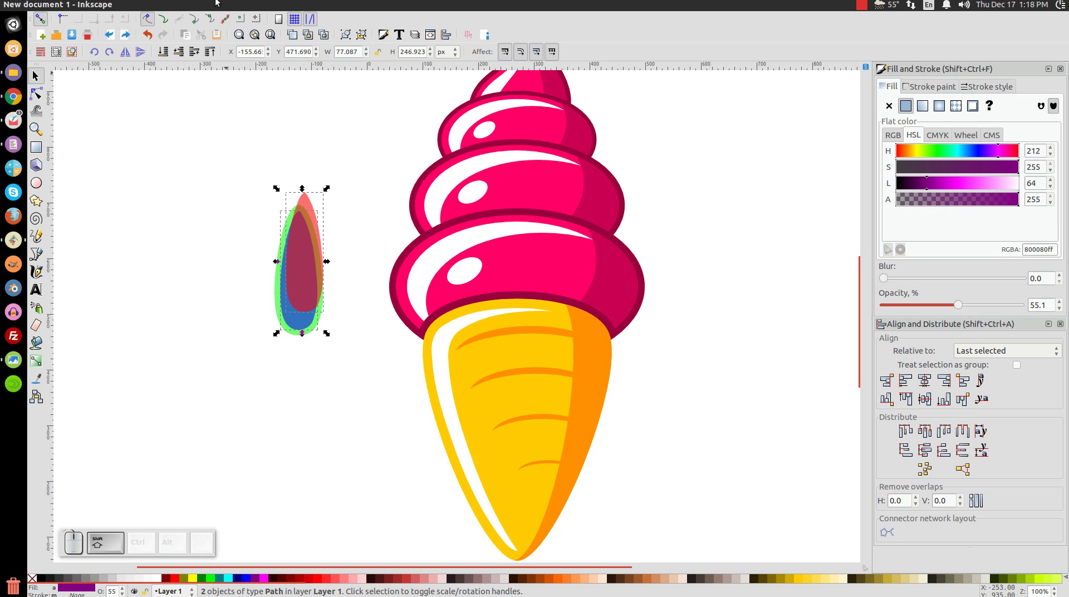
left_click(181, 5)
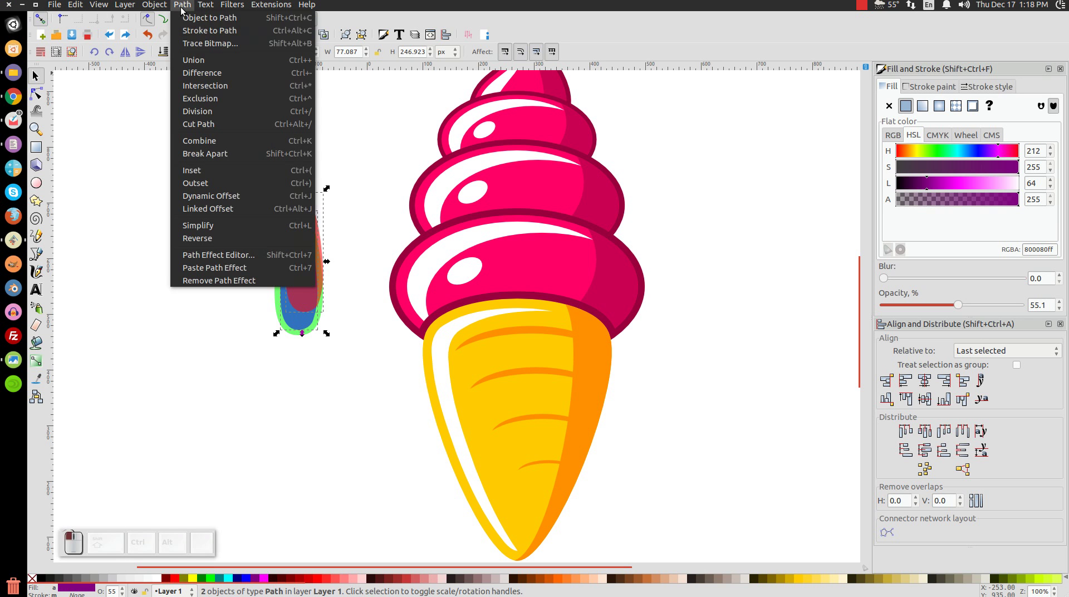
left_click(215, 72)
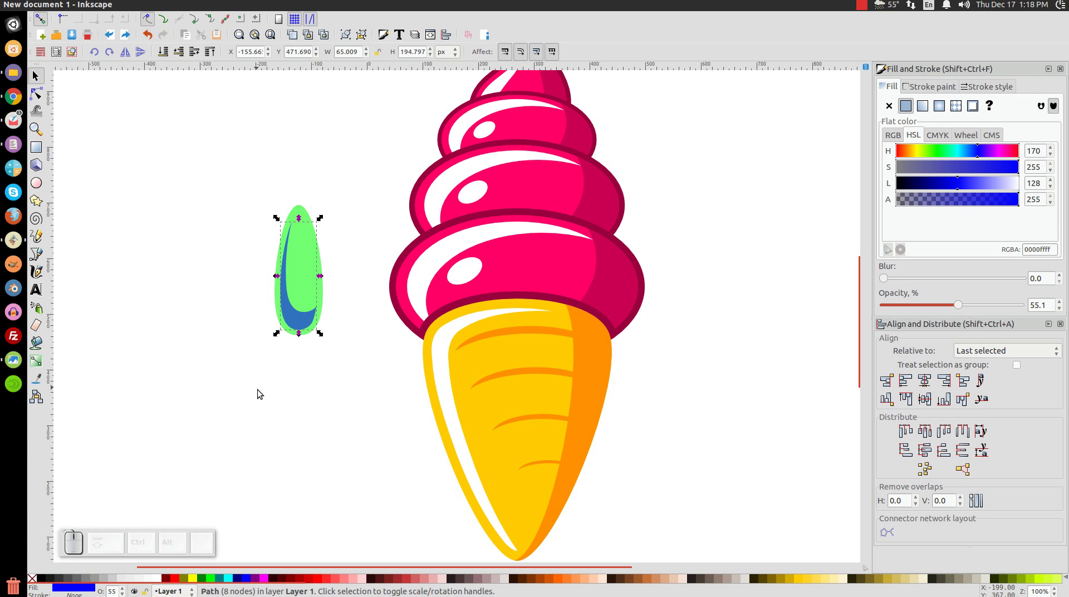
Step: Move the green drop with its crescent onto the cone's upper right edge, scaled to about 69 by 186 px, at 100% opacity
left_click_drag(358, 386, 207, 159)
left_click_drag(292, 288, 555, 347)
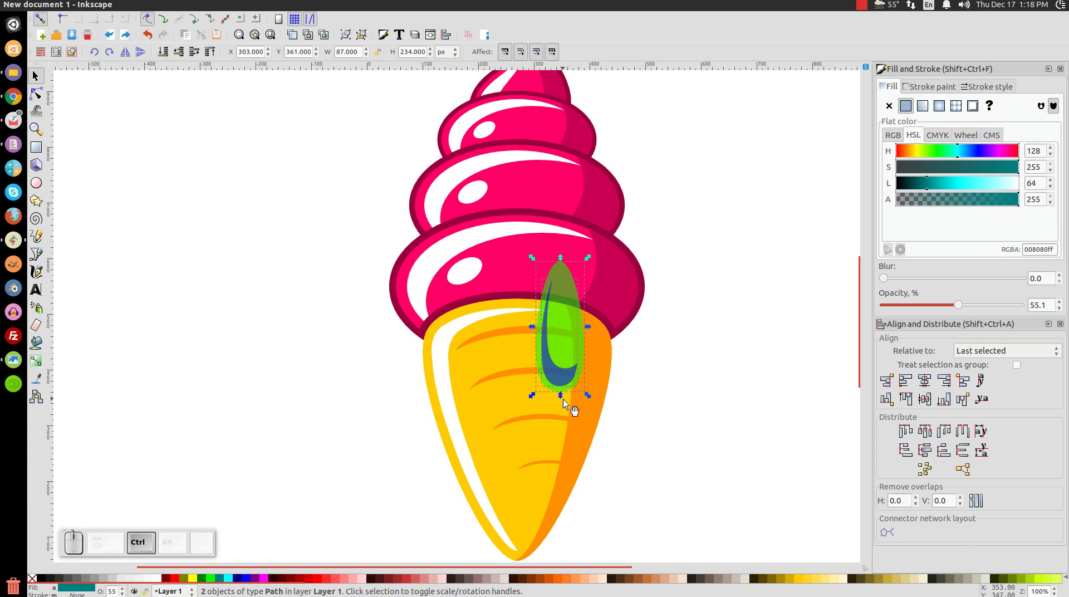
left_click_drag(560, 395, 570, 371)
left_click_drag(563, 333, 566, 340)
left_click_drag(958, 305, 1020, 305)
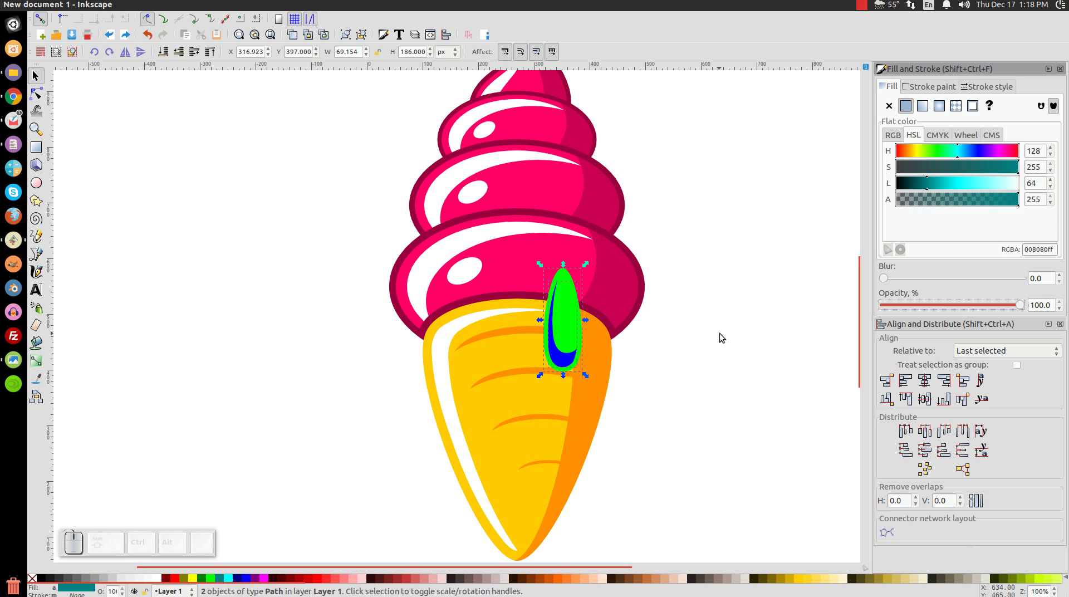
left_click(753, 288)
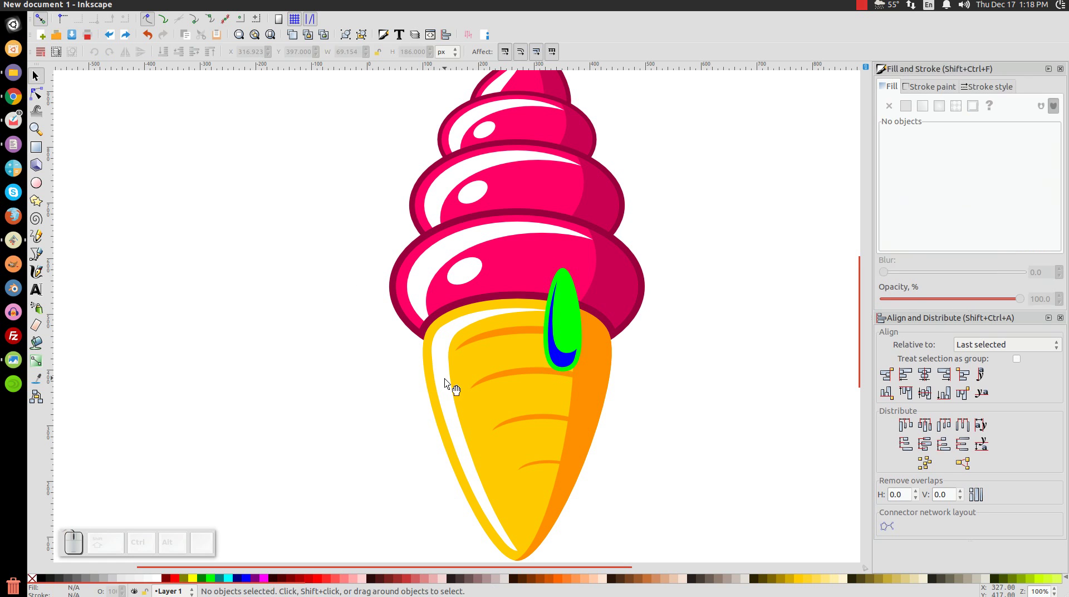
Step: Fill the drip's blue crescent with white and its green drop with the scoop's pink ff0066
left_click(571, 291)
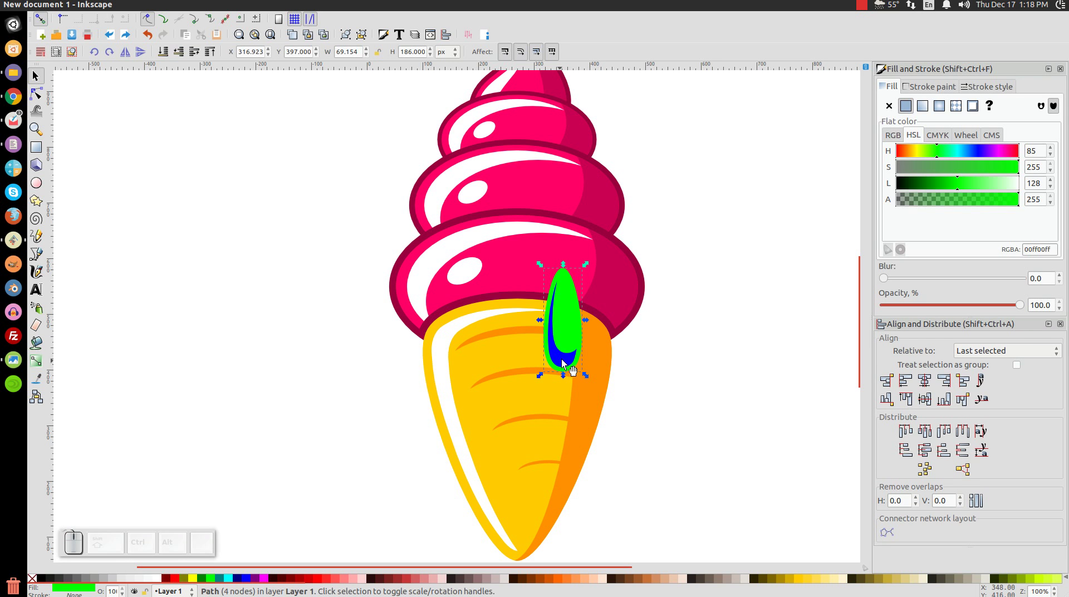
left_click(157, 578)
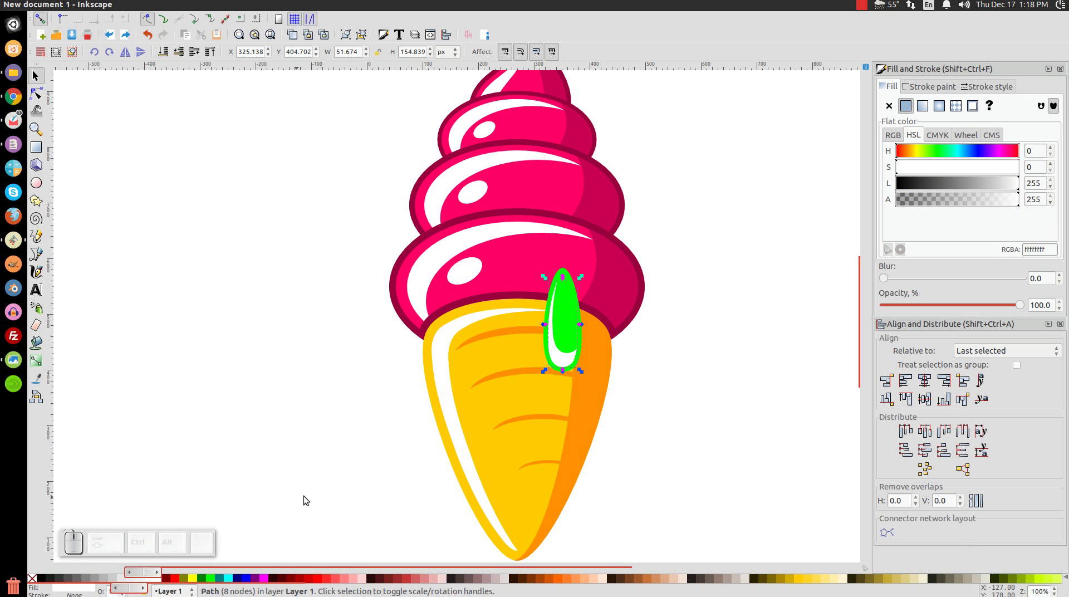
left_click(567, 296)
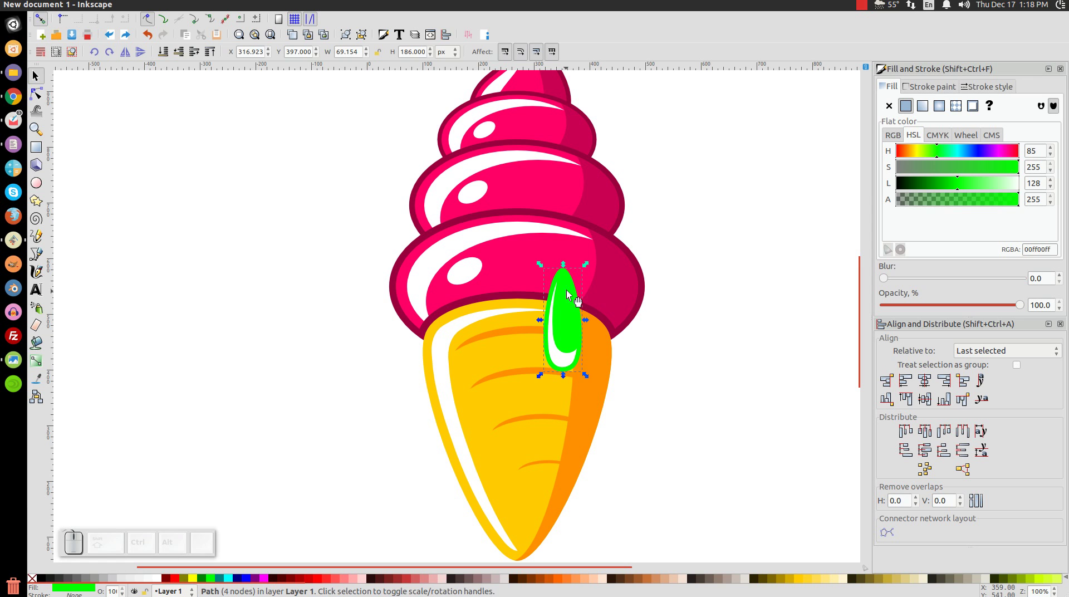
key("d")
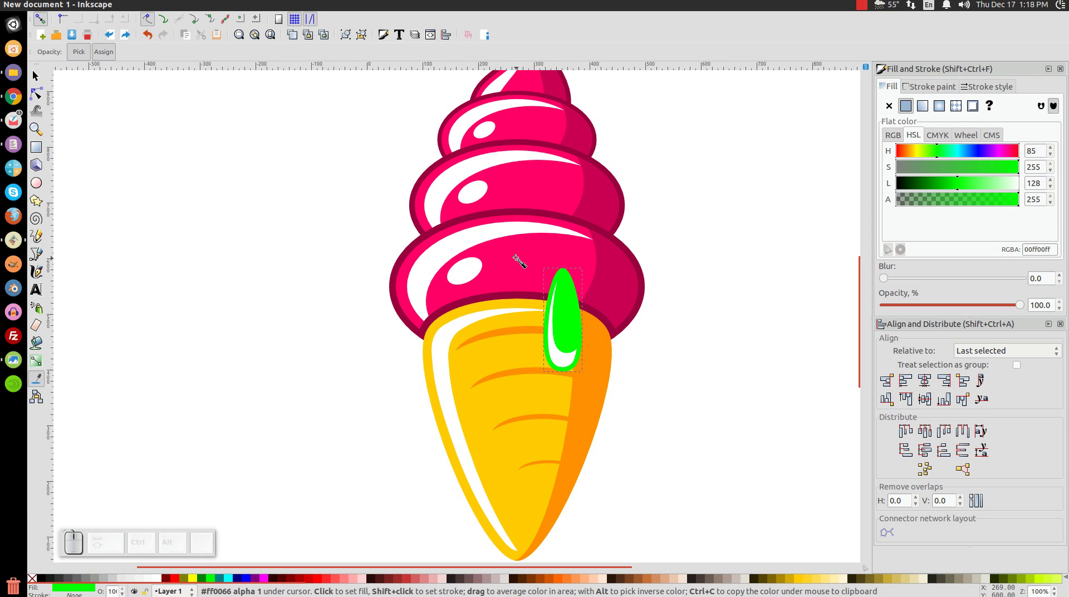
left_click(516, 259)
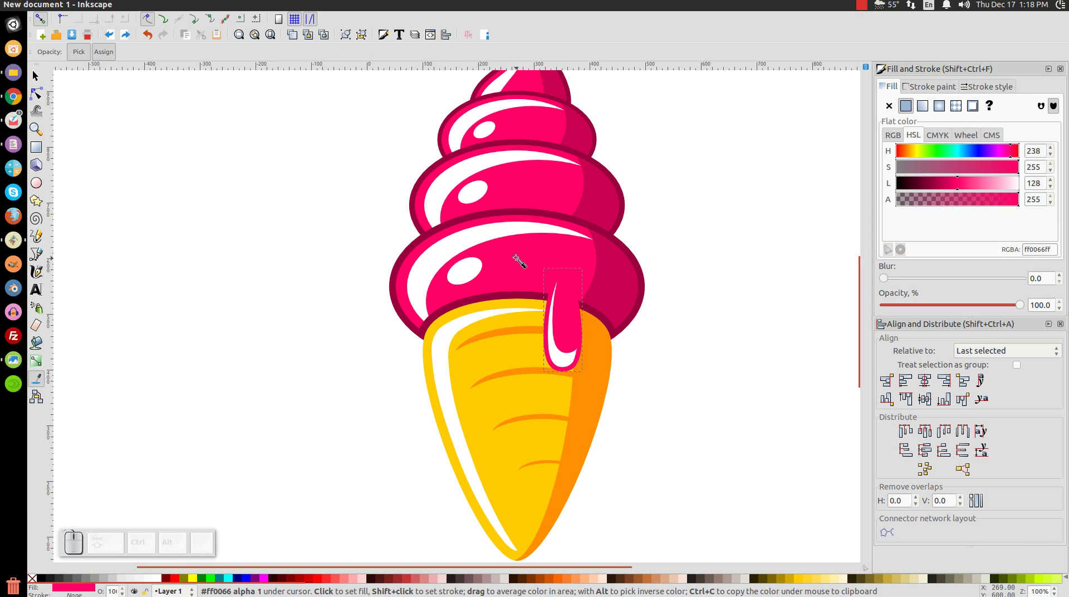
Step: Duplicate the drip with its highlight and place the copy to its right, scaled to about 46 by 124 px
left_click(39, 74)
left_click_drag(668, 413, 507, 252)
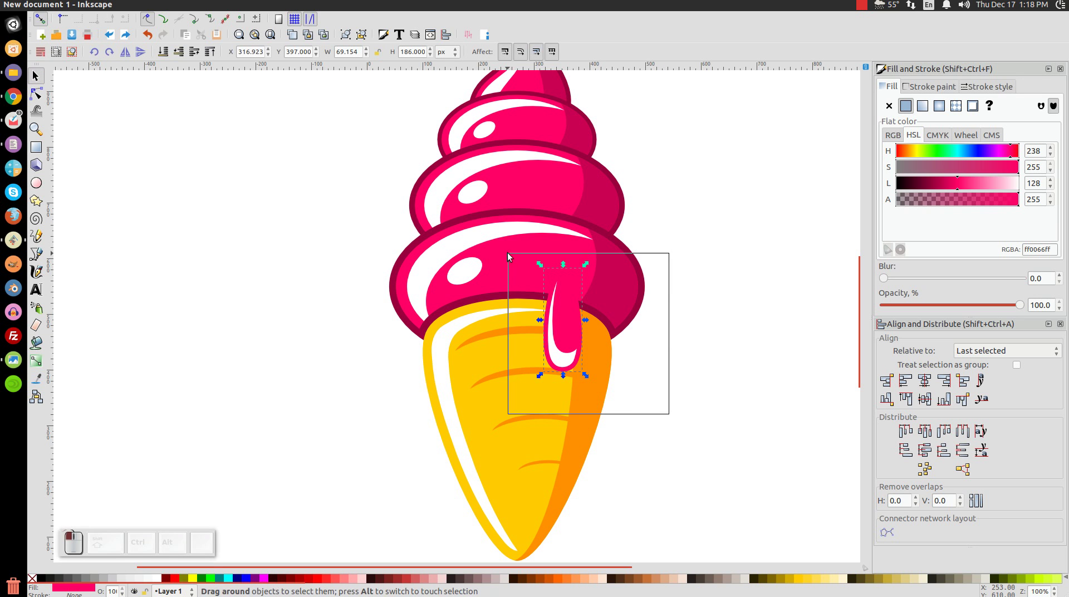
right_click(559, 305)
left_click(604, 377)
left_click_drag(557, 340, 605, 336)
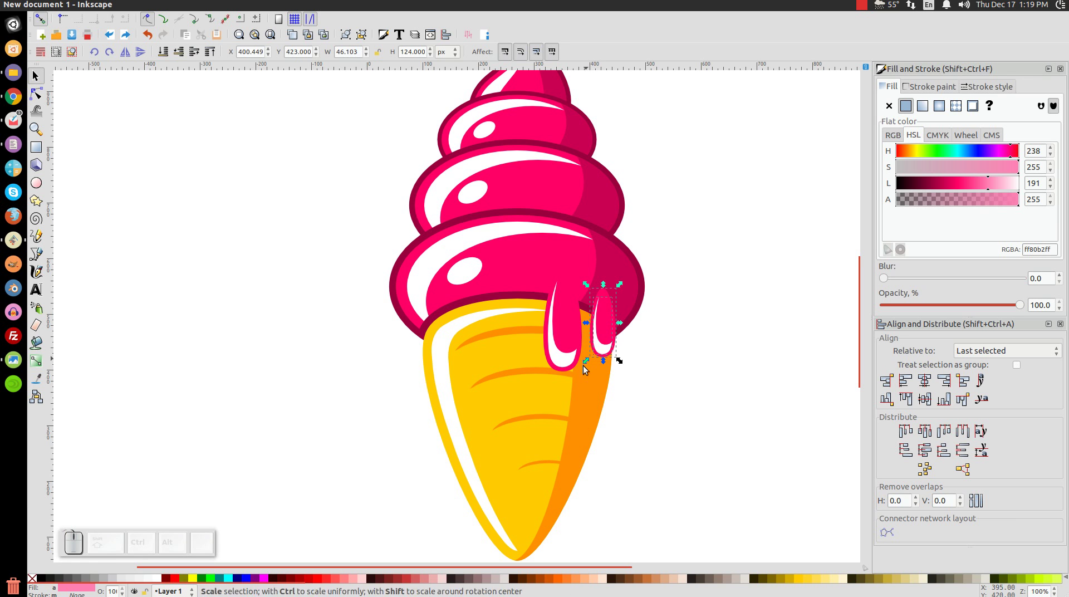
left_click(773, 296)
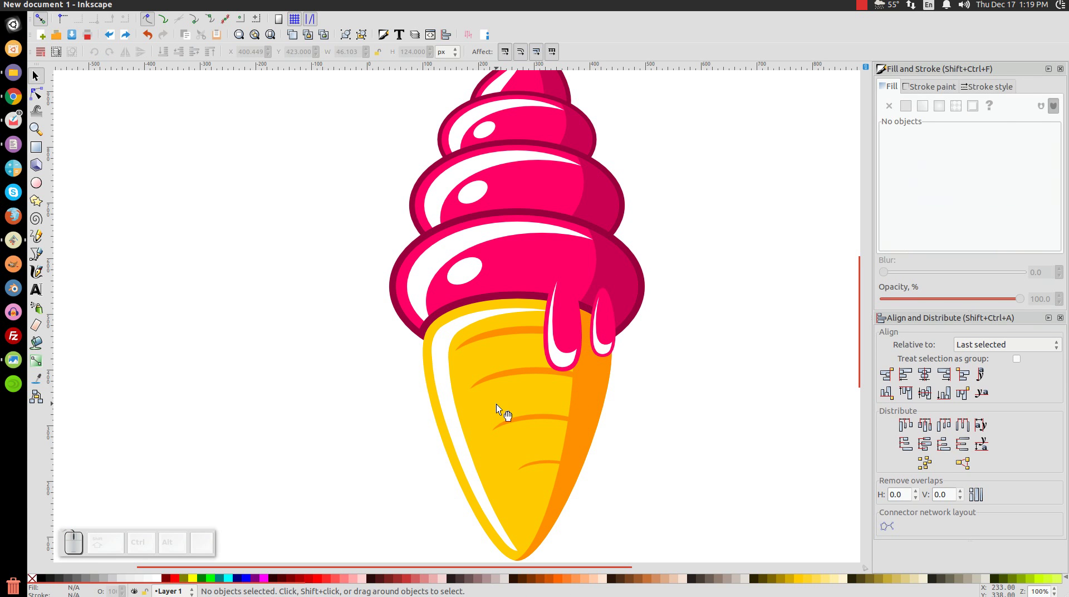
Step: Fill the smaller drip's body with the scoop's darker shading pink cb0051
left_click(611, 300)
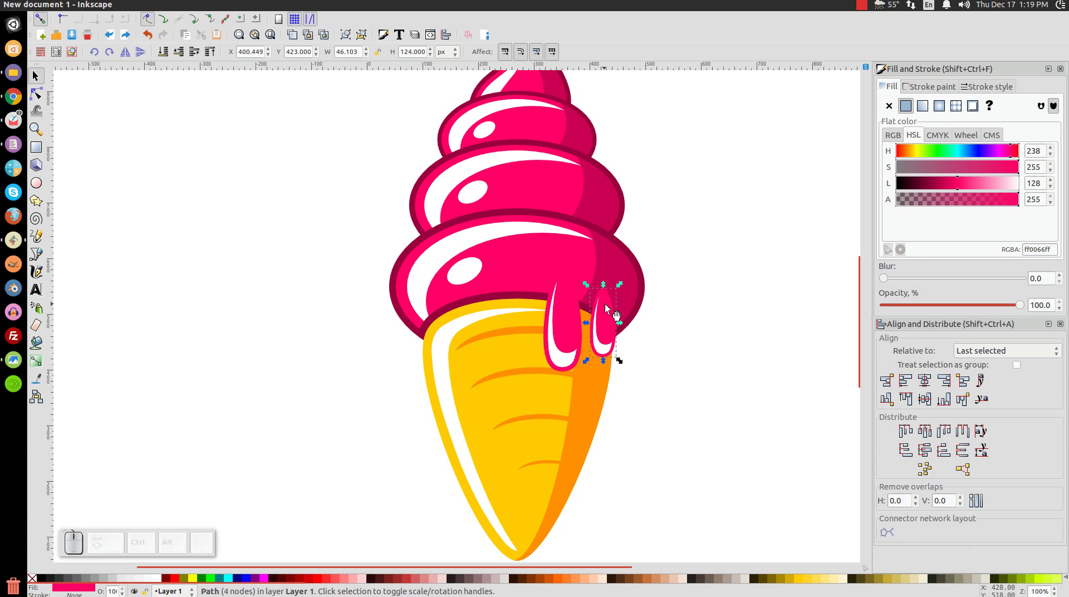
key("d")
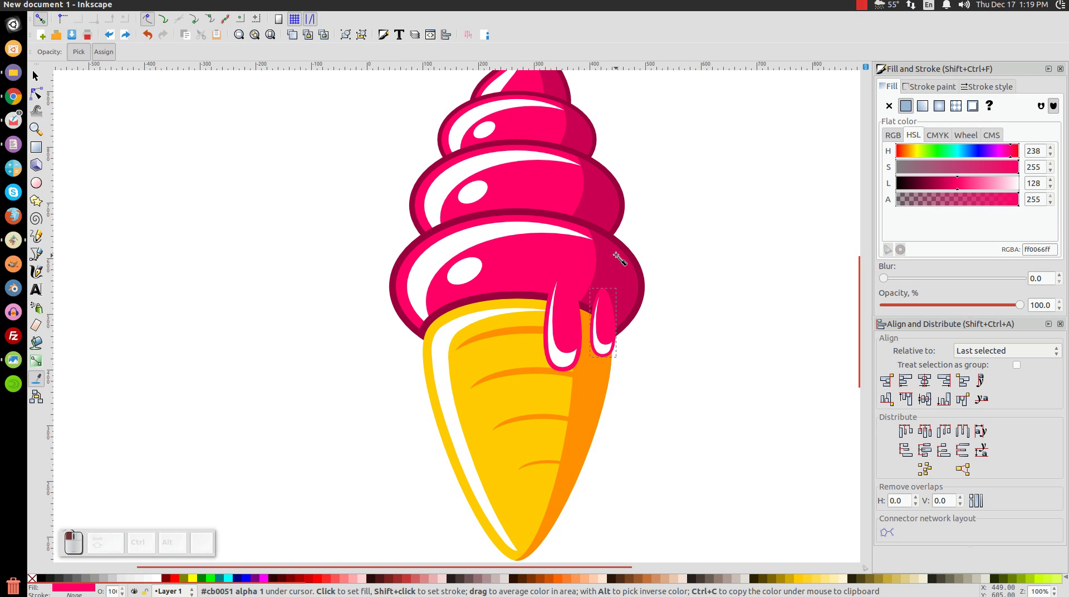
left_click(616, 257)
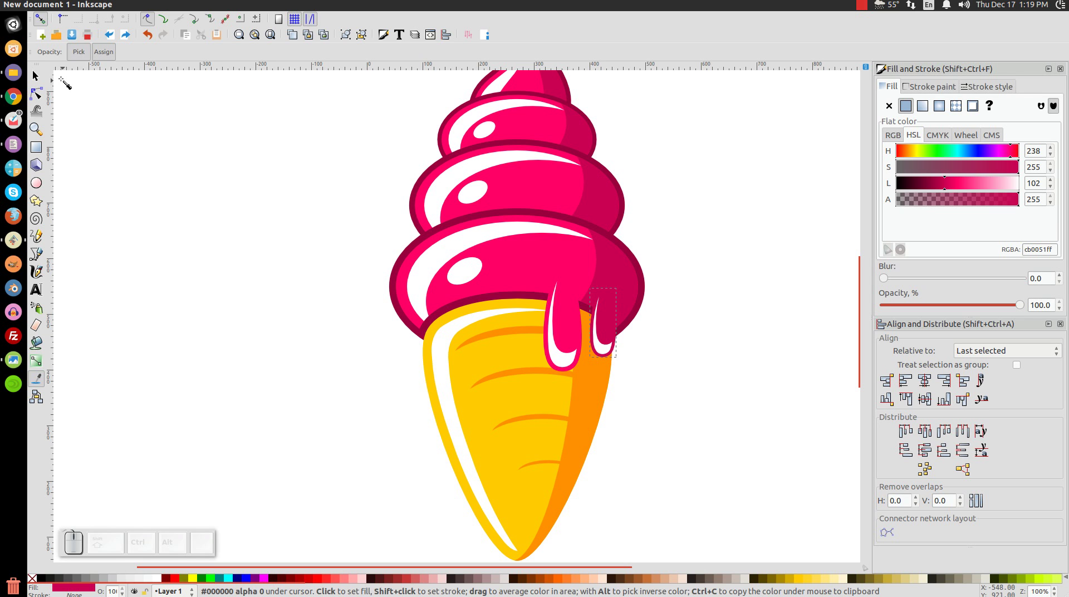
left_click(35, 76)
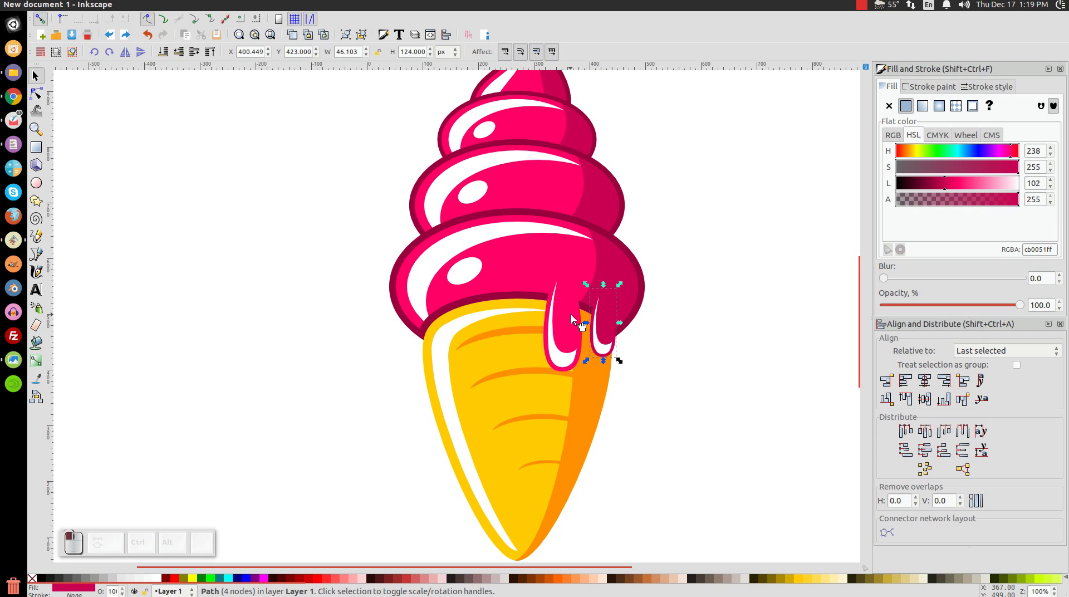
Step: Create a linked offset of the larger drip, fill it with green 00ff00 and expand it into an outline around the drip
left_click(568, 314)
left_click(181, 5)
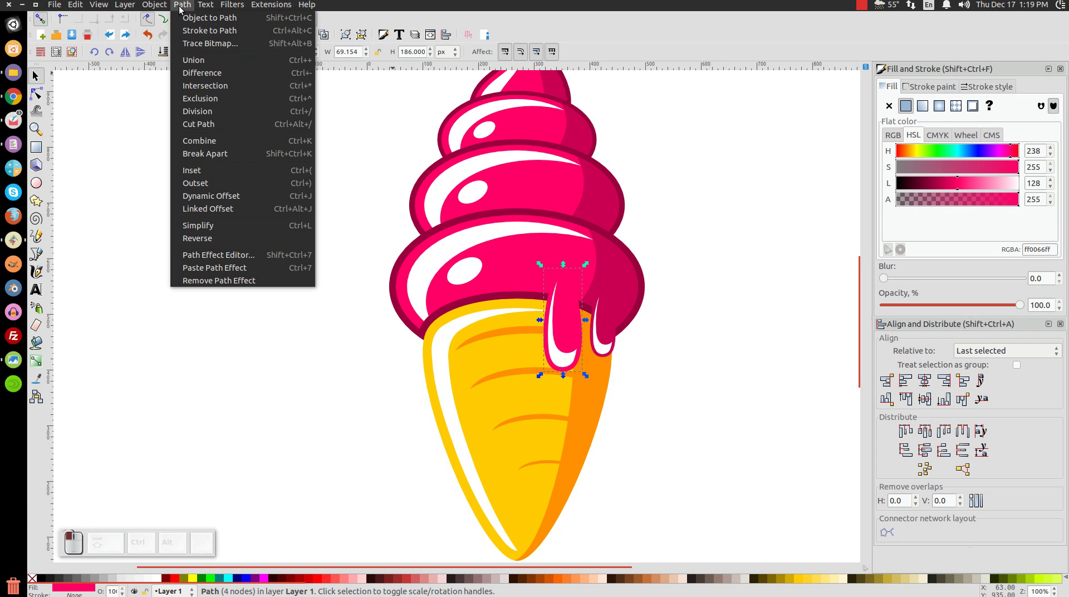
left_click(215, 215)
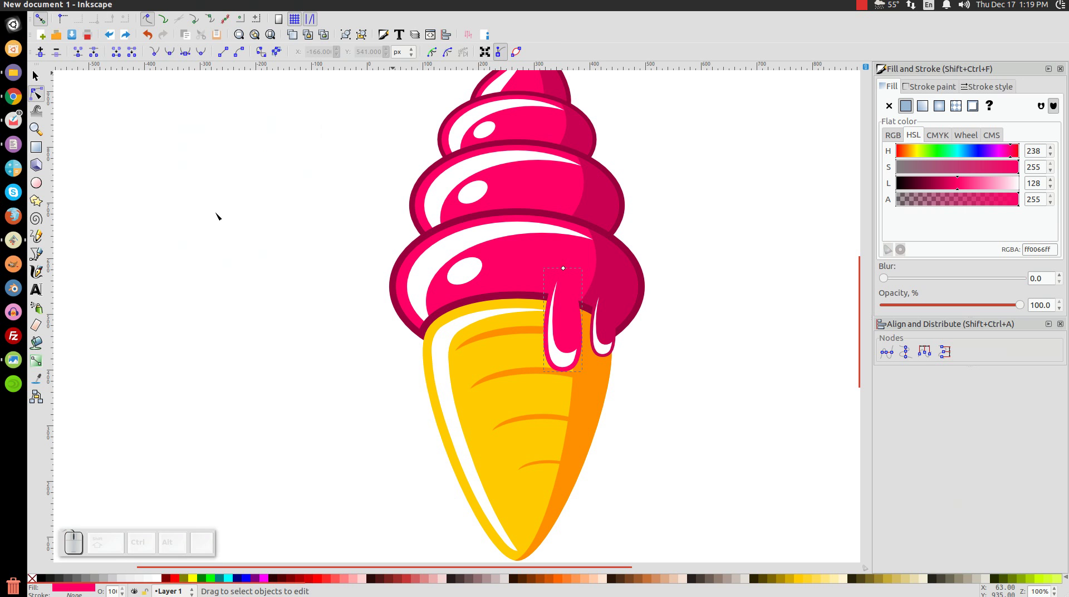
left_click(212, 581)
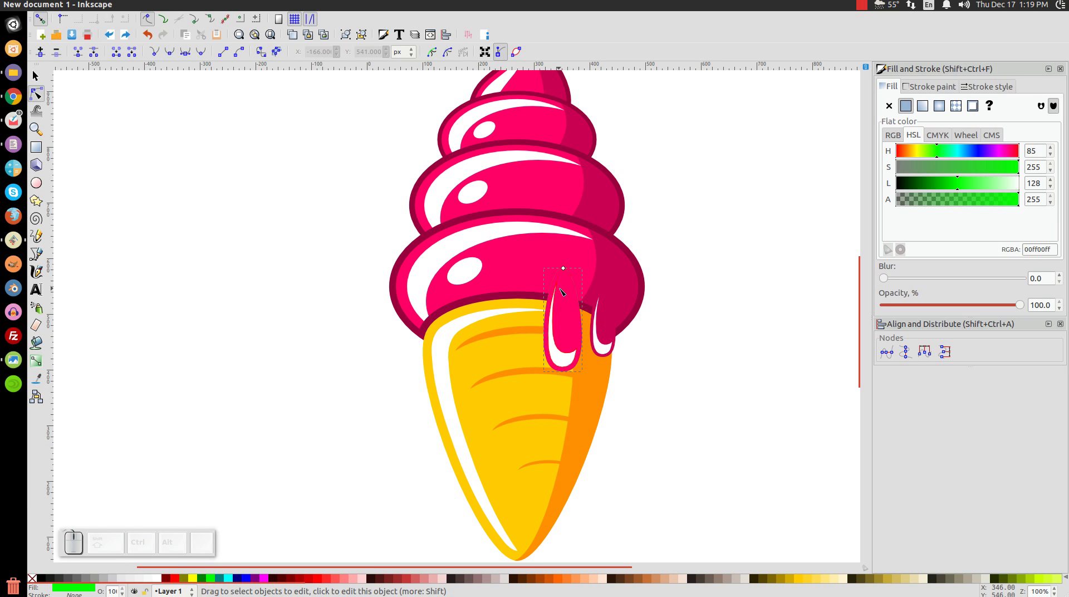
left_click_drag(563, 270, 561, 263)
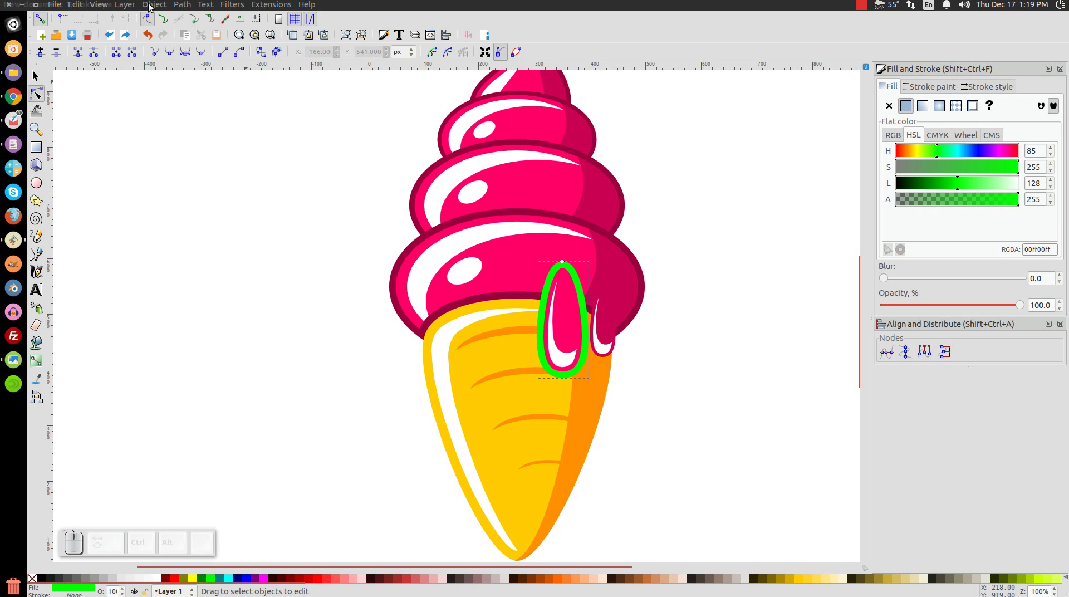
Step: Convert the larger drip's green offset to a path and fill it with the scoop outline colour 98003d
left_click(179, 5)
left_click(191, 22)
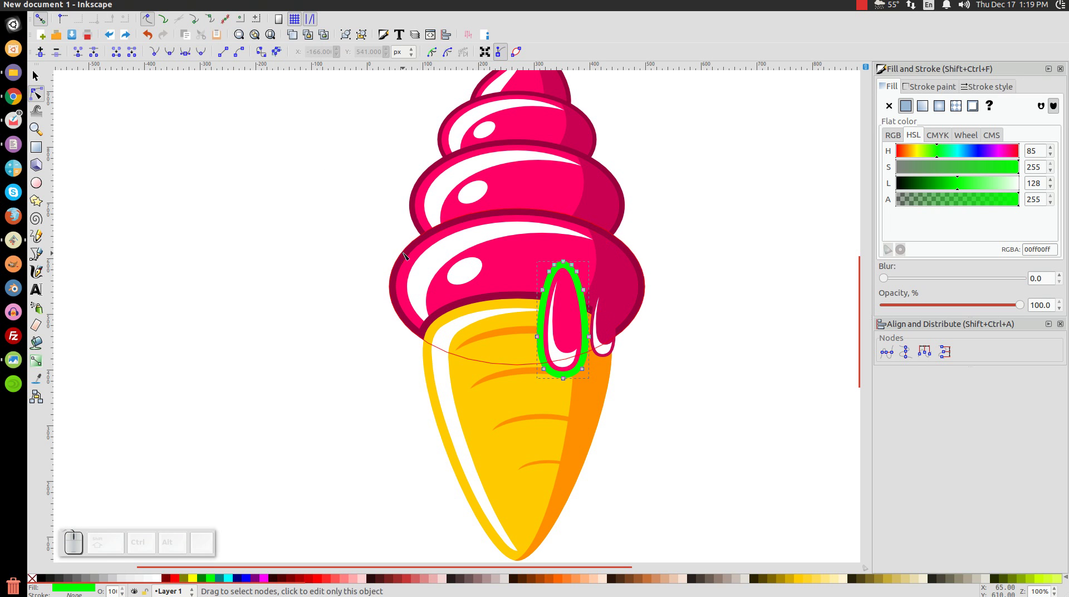
key("d")
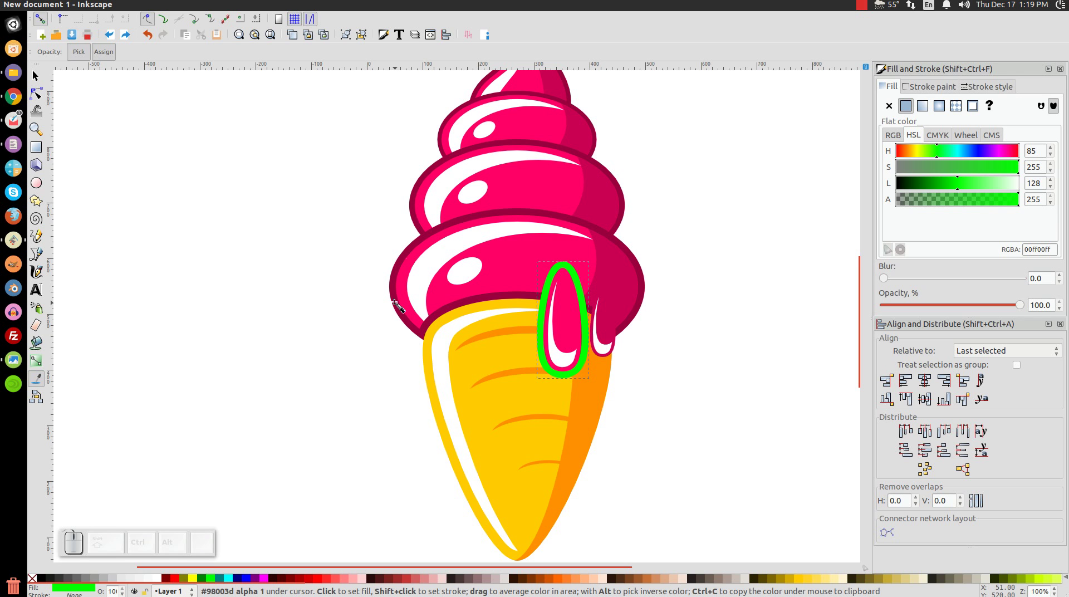
left_click(395, 302)
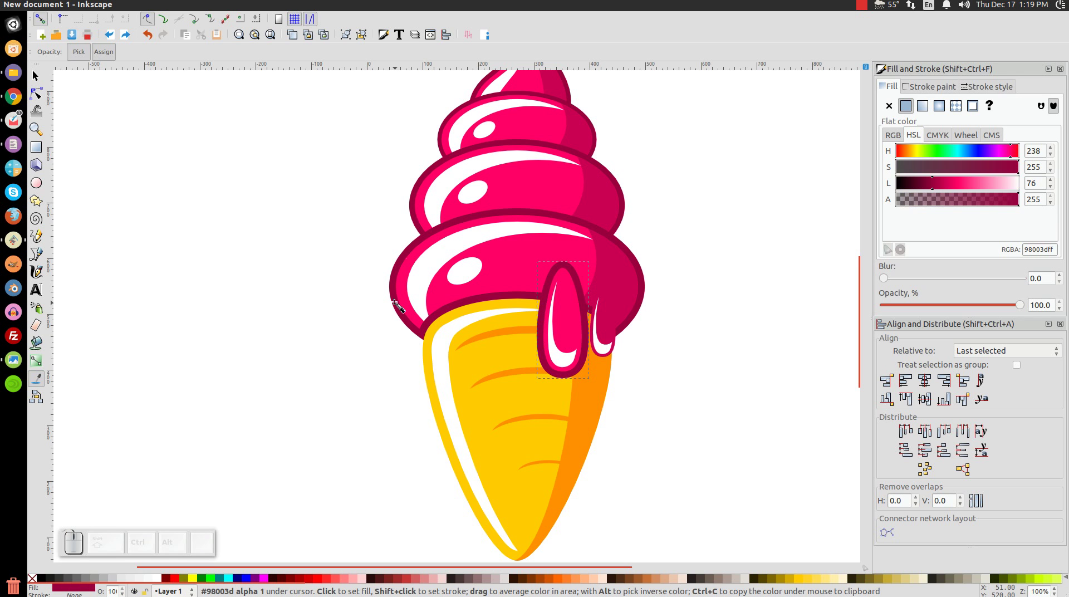
left_click(36, 76)
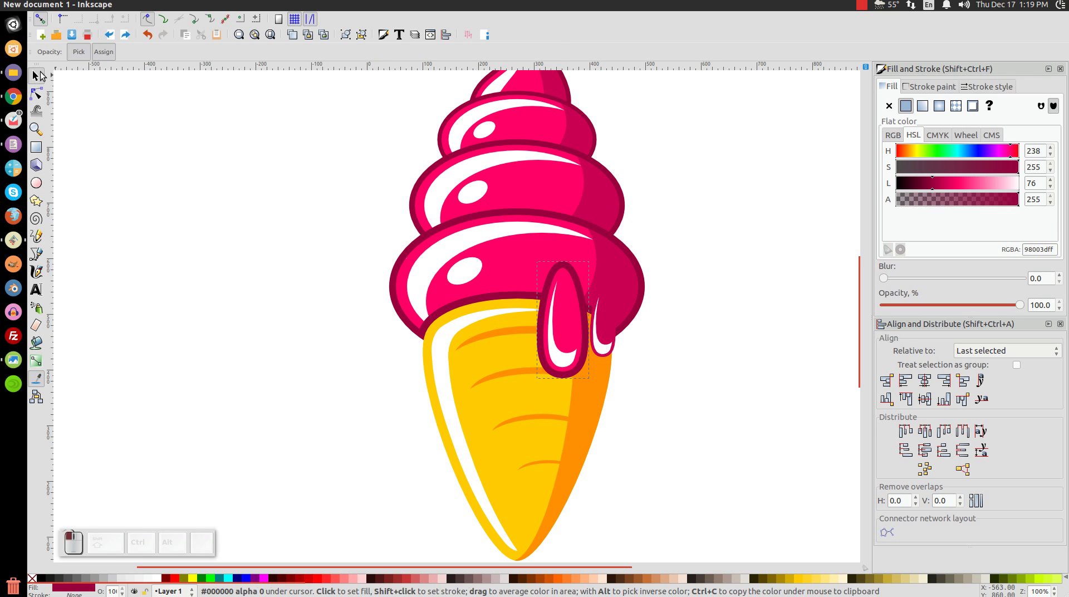
Step: Create a linked offset of the smaller drip, fill it with green 00ff00 and expand it to about 61 by 139 px
left_click(606, 309)
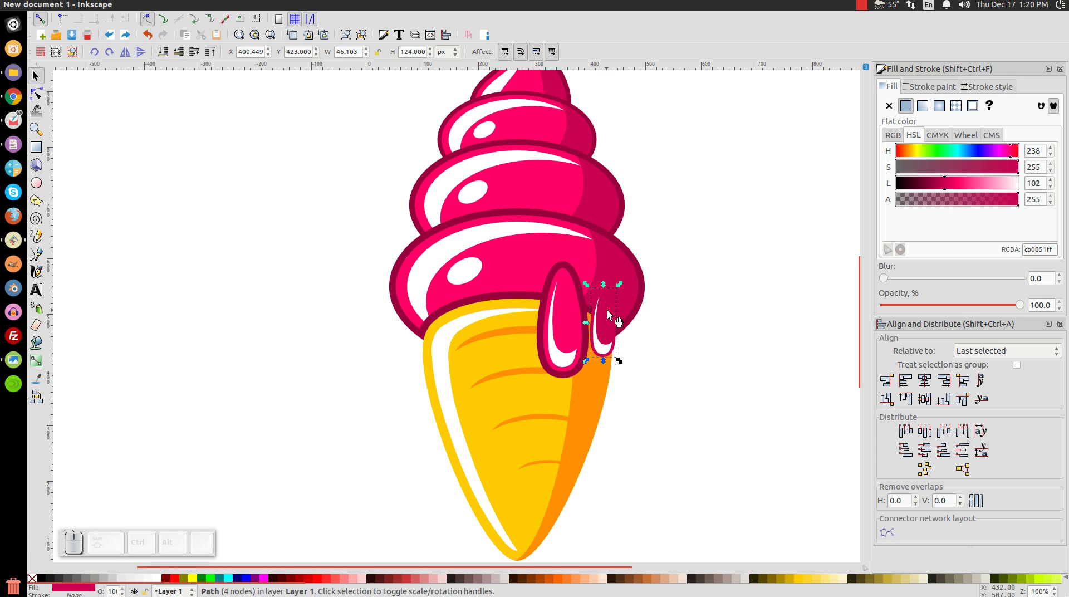
left_click(191, 7)
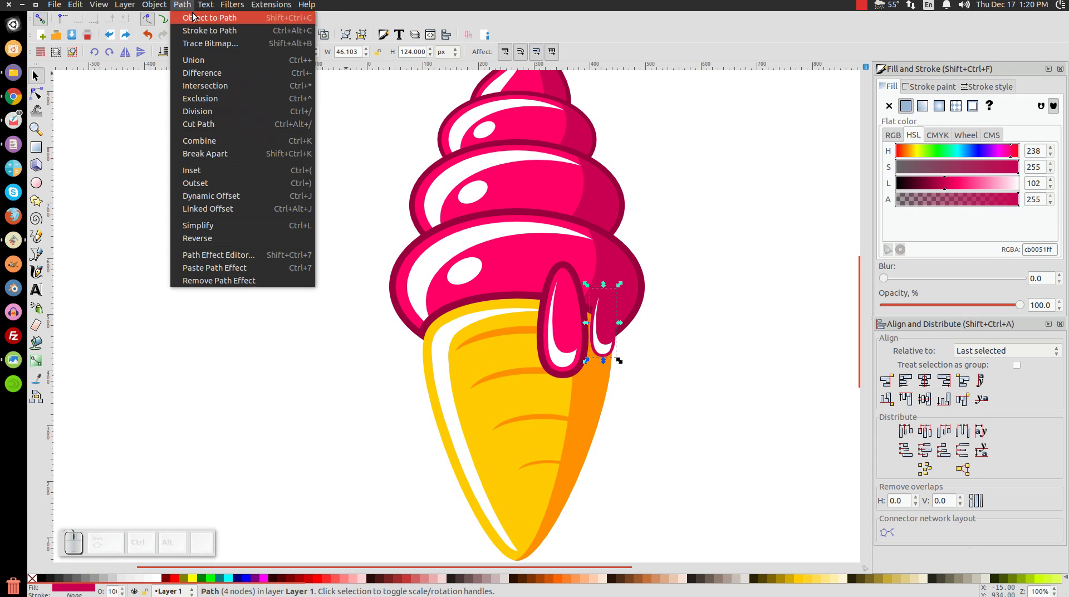
left_click(216, 209)
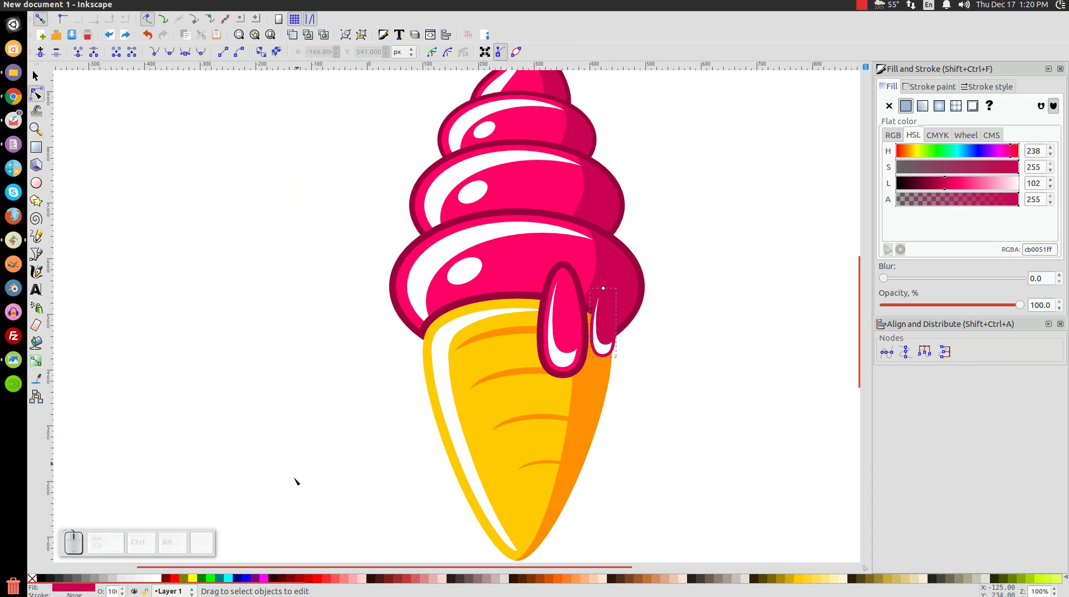
left_click(202, 578)
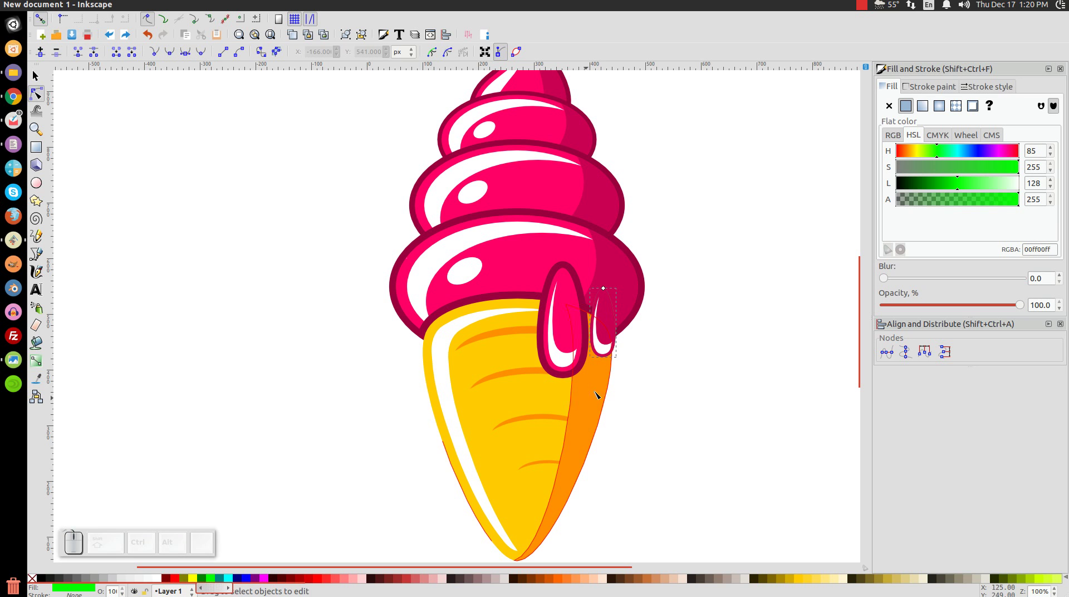
left_click_drag(604, 288, 606, 285)
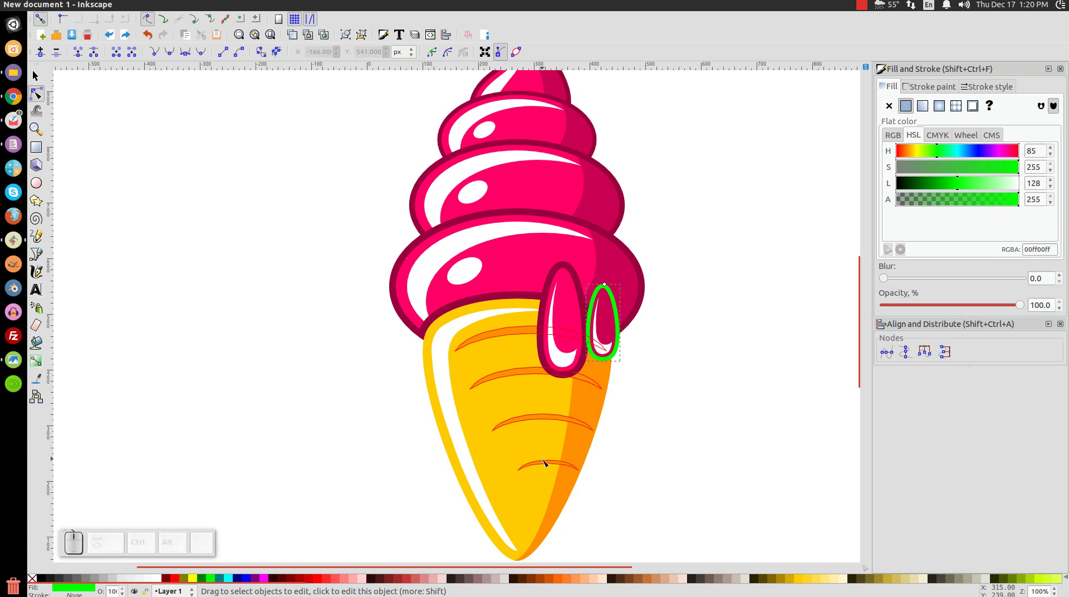
Step: Convert the smaller drip's green offset to a path and fill it with the dark outline colour 98003d
left_click(184, 4)
left_click(192, 20)
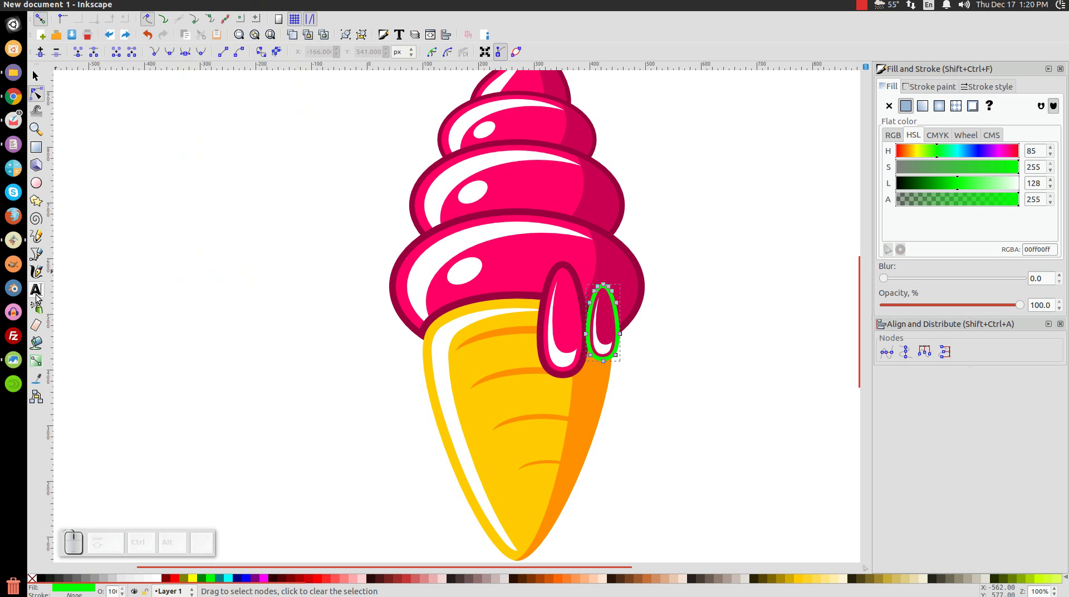
key("d")
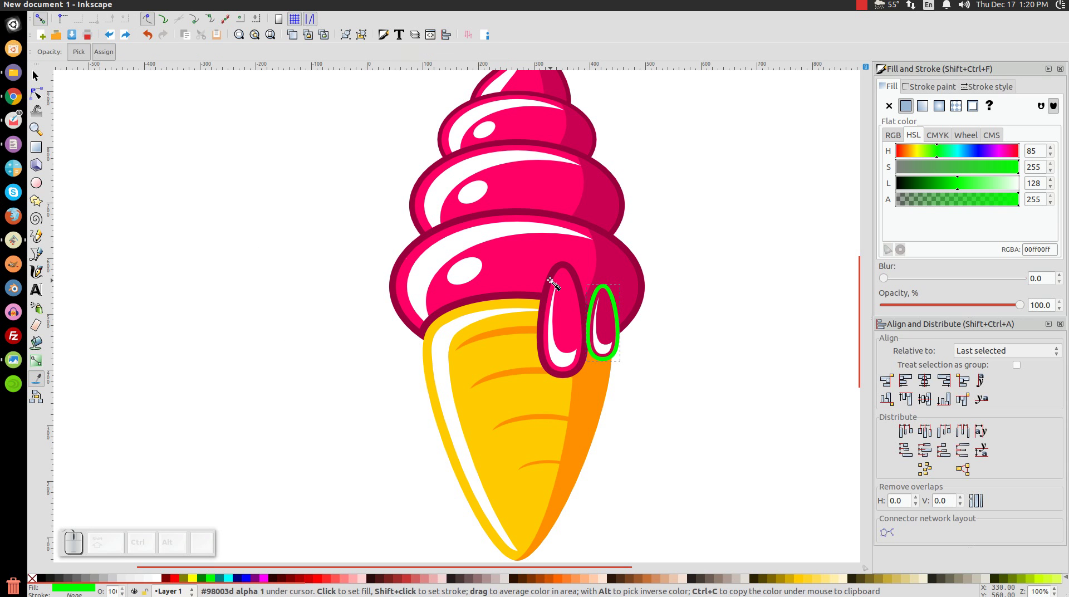
left_click(549, 283)
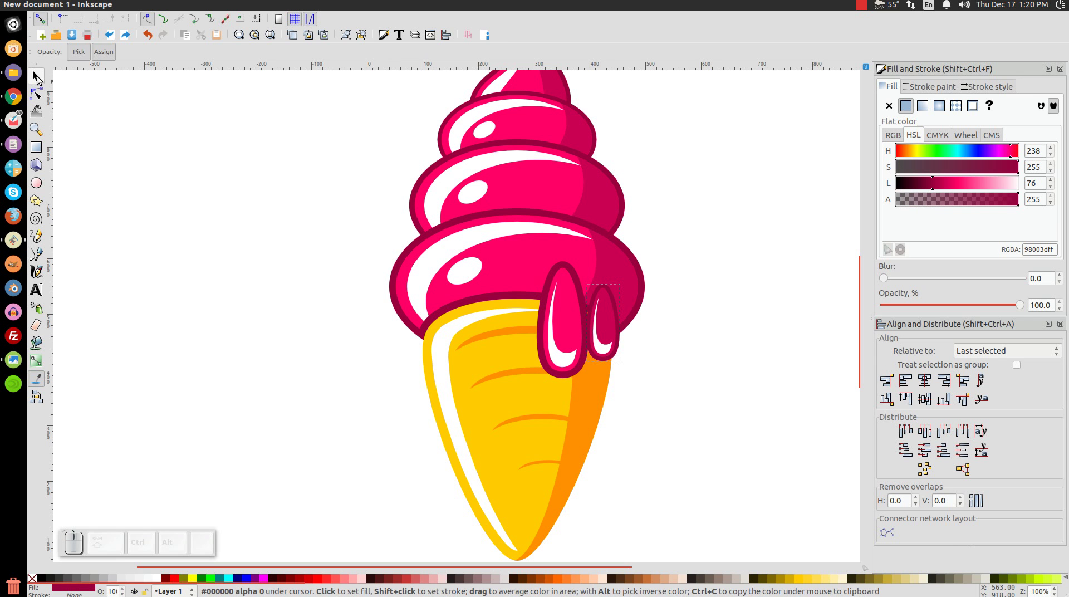
left_click(36, 77)
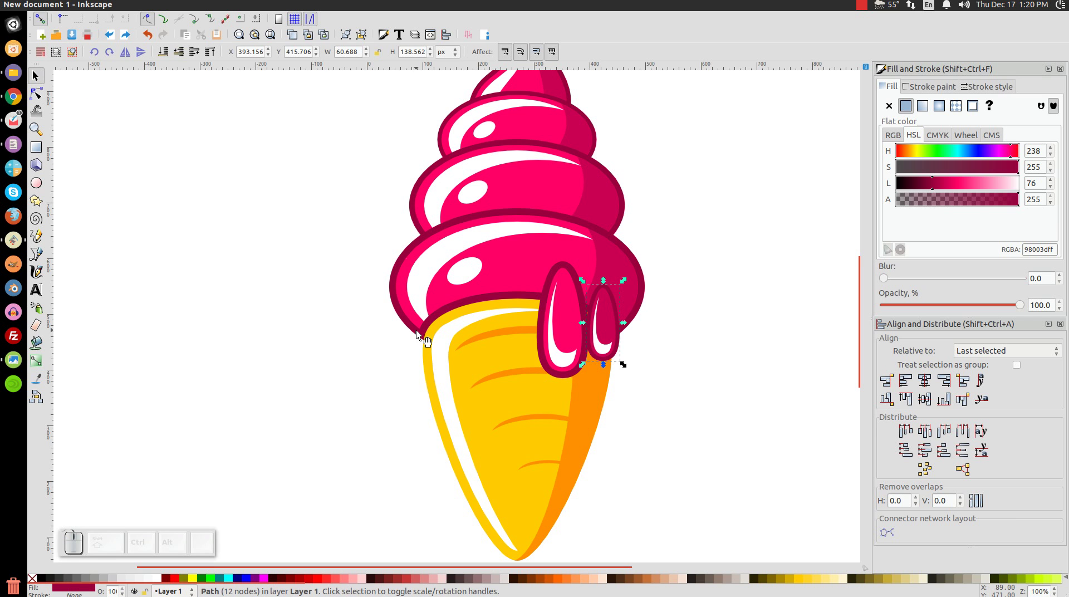
Step: Duplicate the bottom scoop's pink body and use Difference to cut the duplicate's shape out of the larger drip's dark outline
left_click(517, 268)
right_click(517, 263)
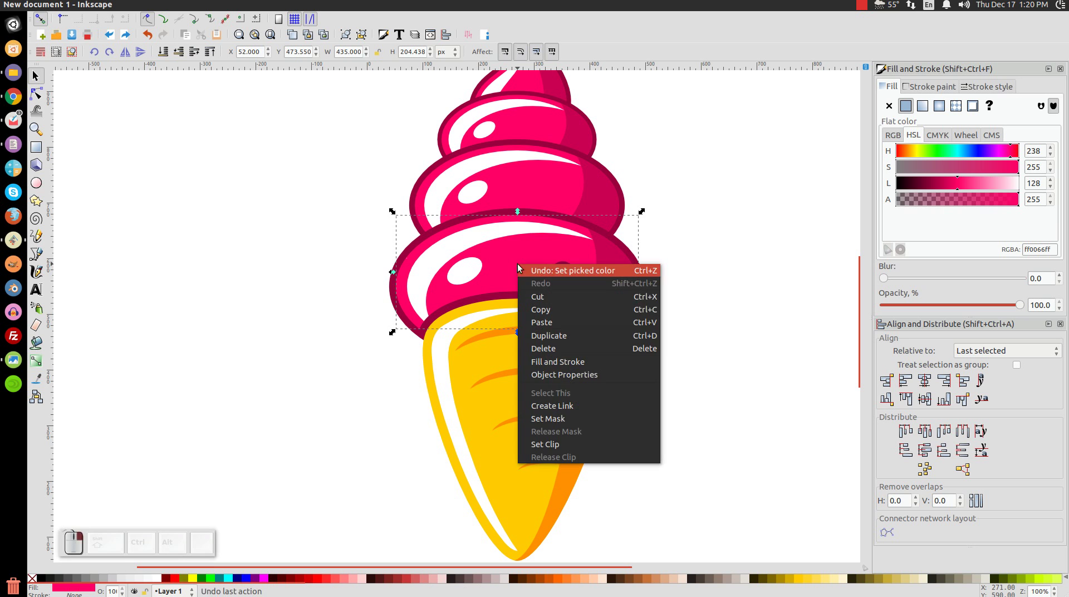
left_click(548, 334)
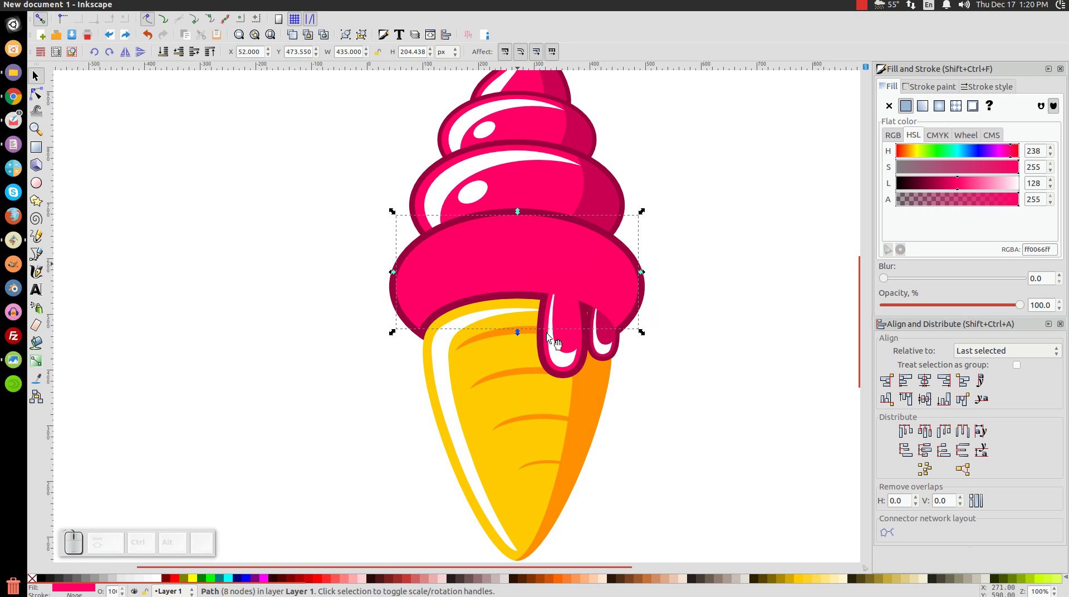
key("shift")
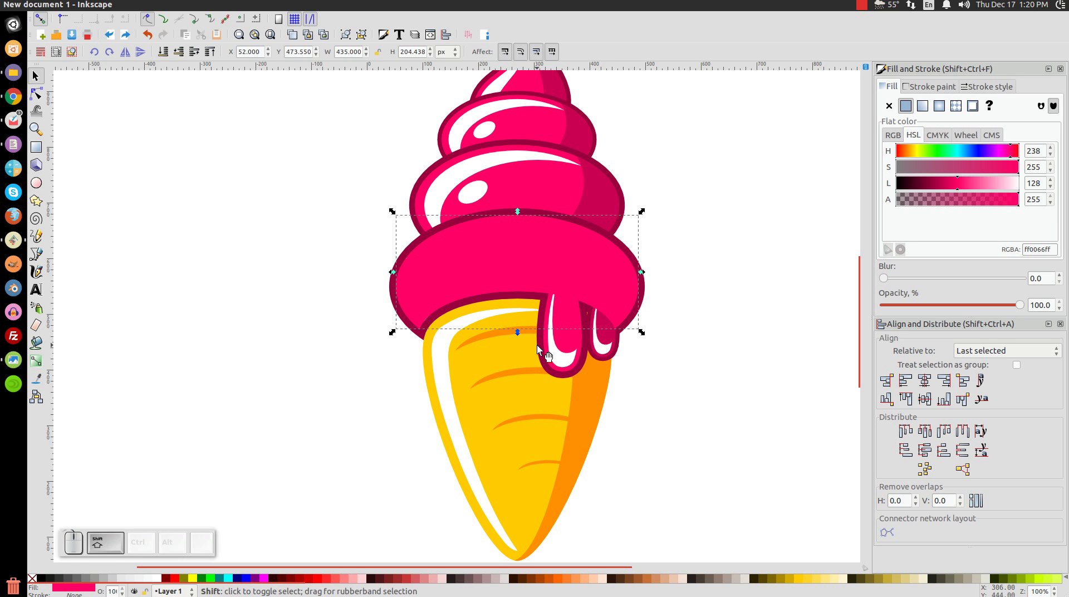
scroll(534, 373, "up", 3)
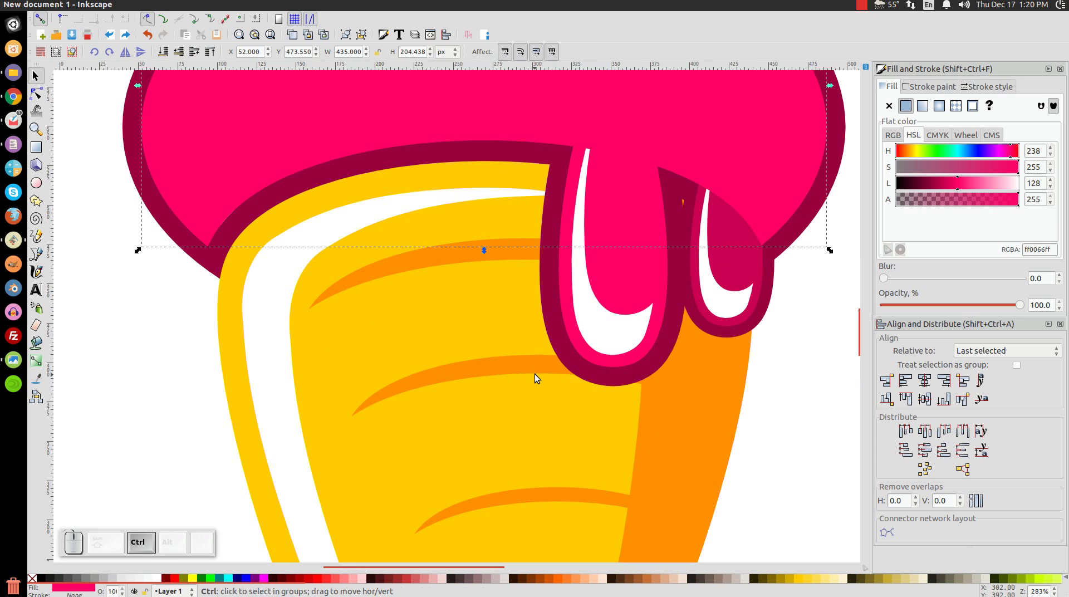
left_click(543, 282, "shift")
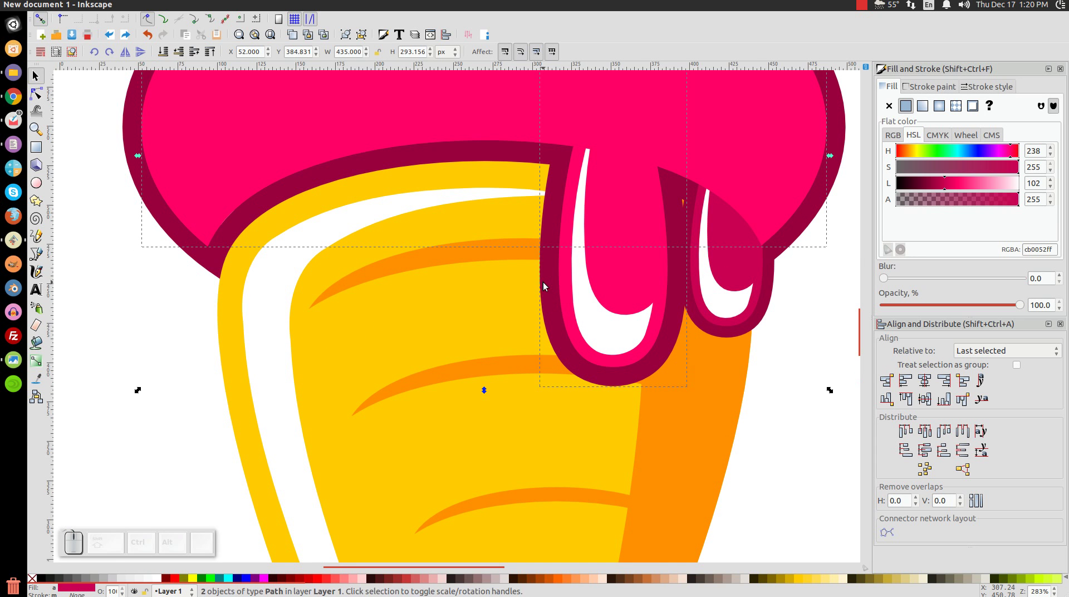
key("1")
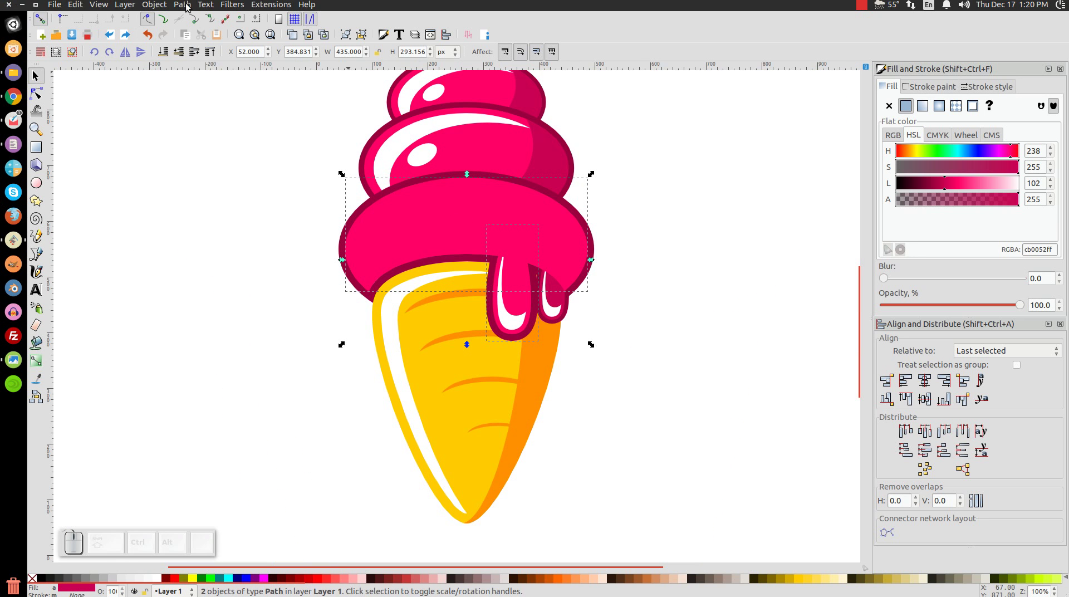
left_click(185, 4)
left_click(204, 72)
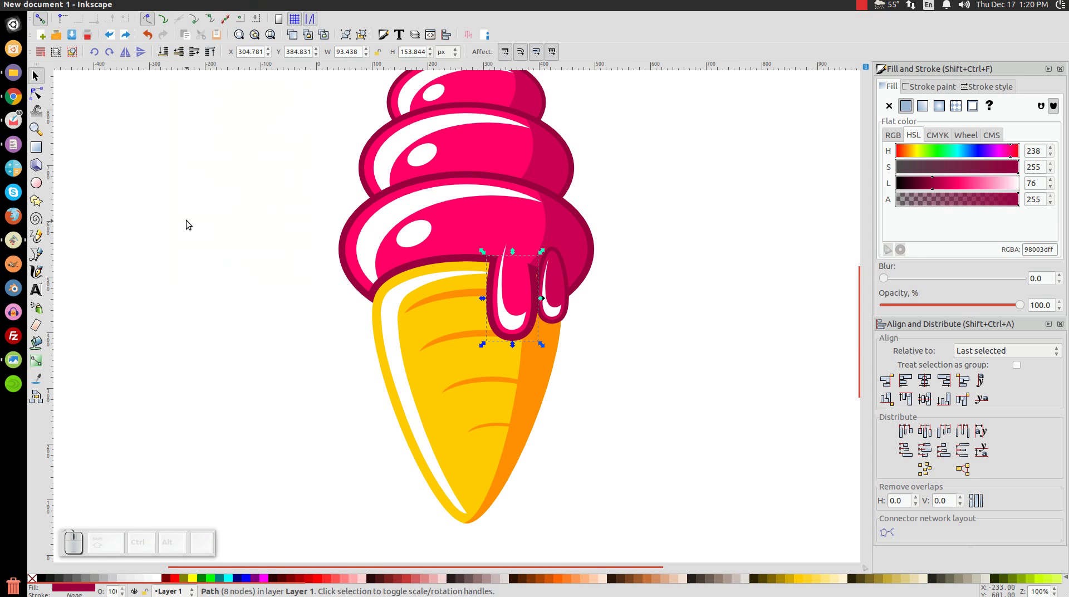
Step: Duplicate the bottom scoop's pink body again and subtract the duplicate from the smaller drip's dark outline with Difference
left_click(475, 226)
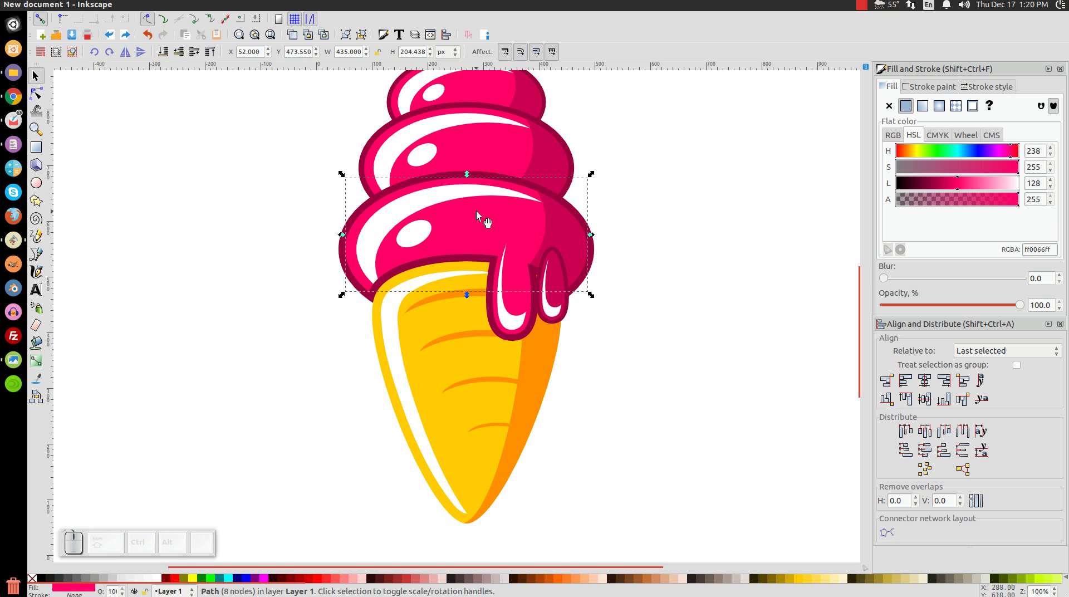
right_click(476, 216)
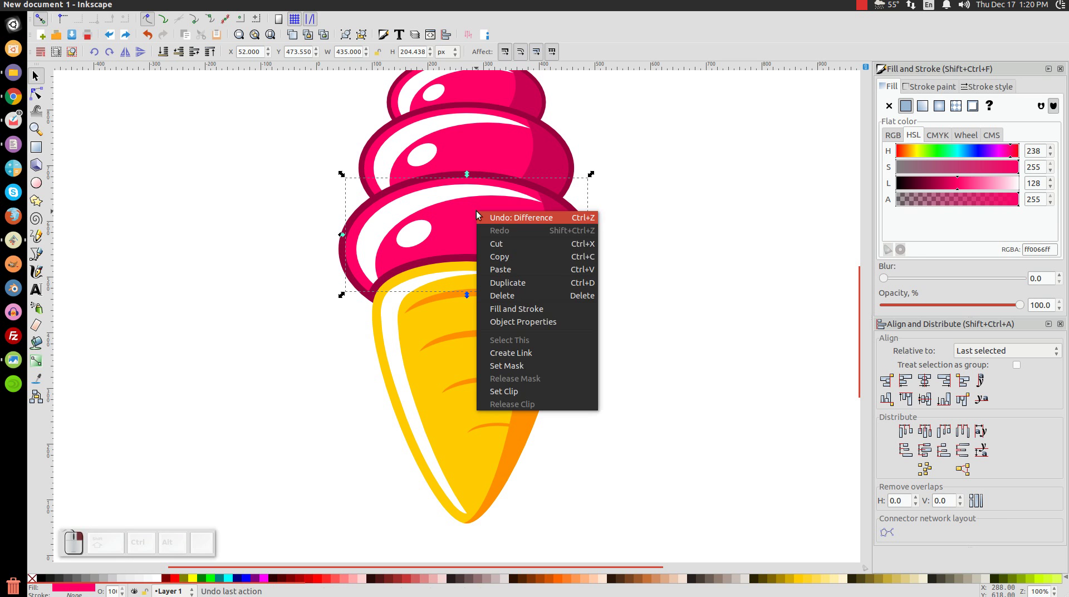
left_click(496, 282)
key("shift")
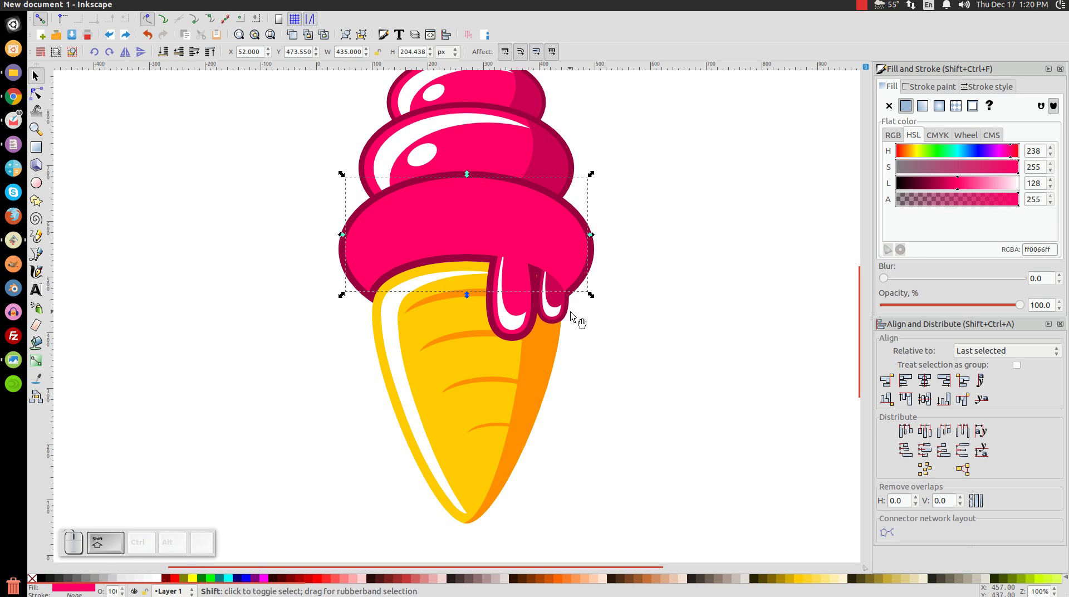
scroll(571, 315, "up", 3)
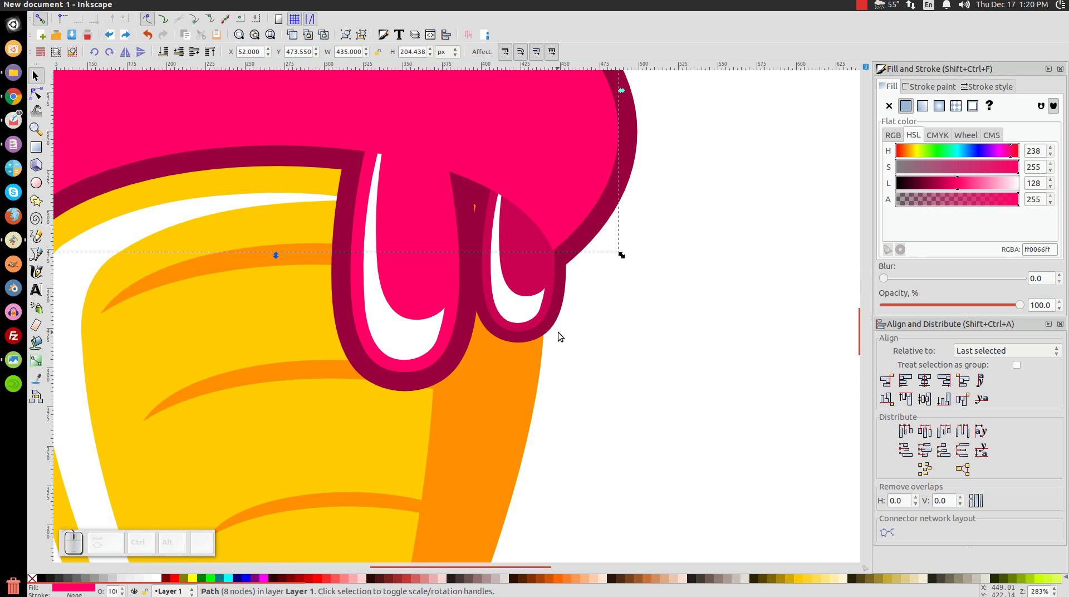
scroll(510, 346, "down", 2)
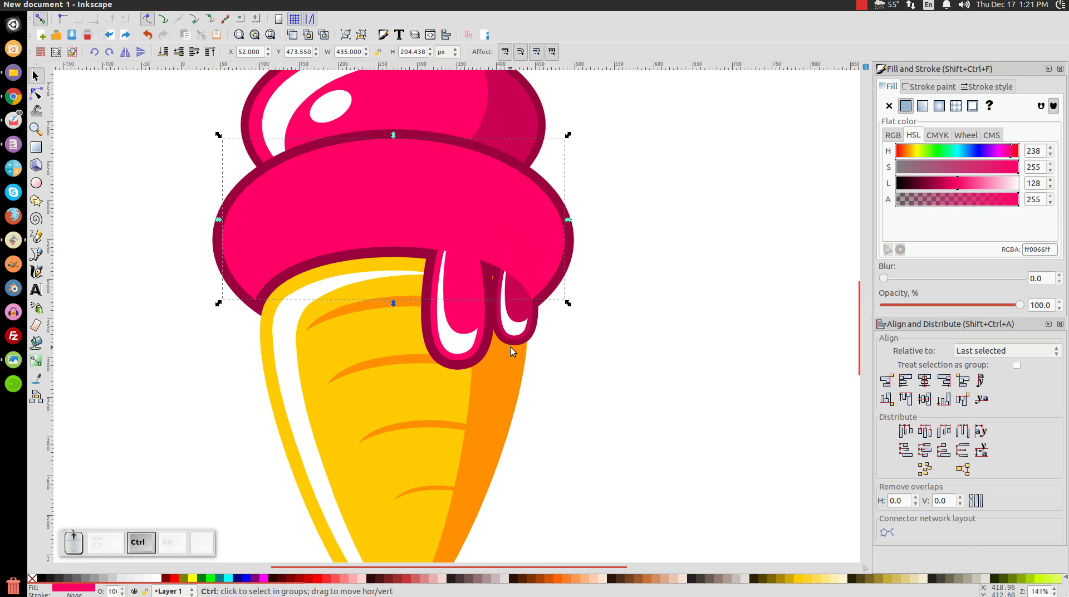
scroll(510, 346, "up", 1)
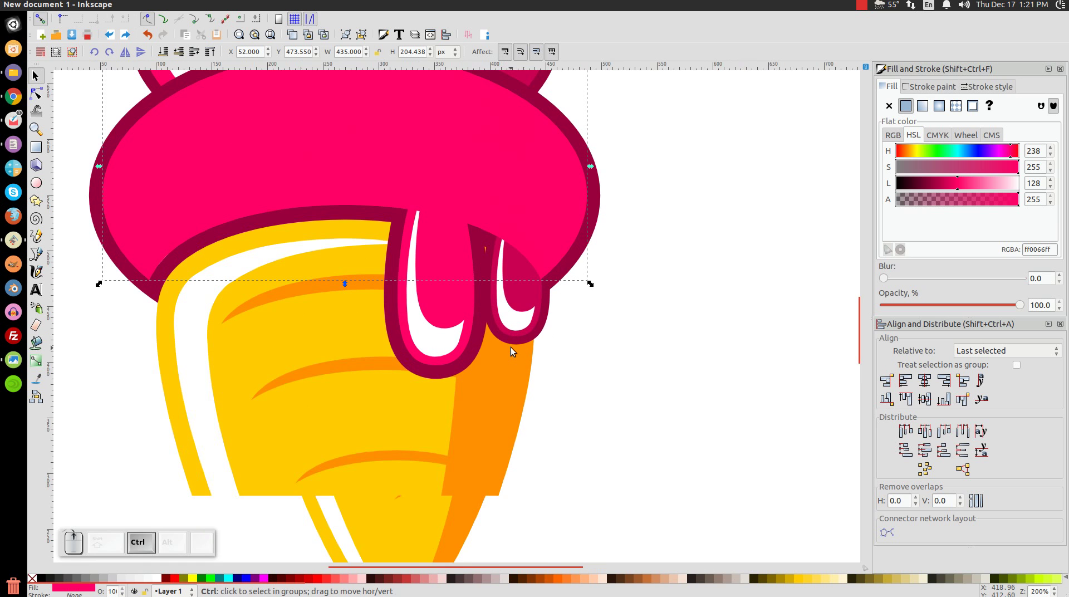
left_click(542, 335, "shift")
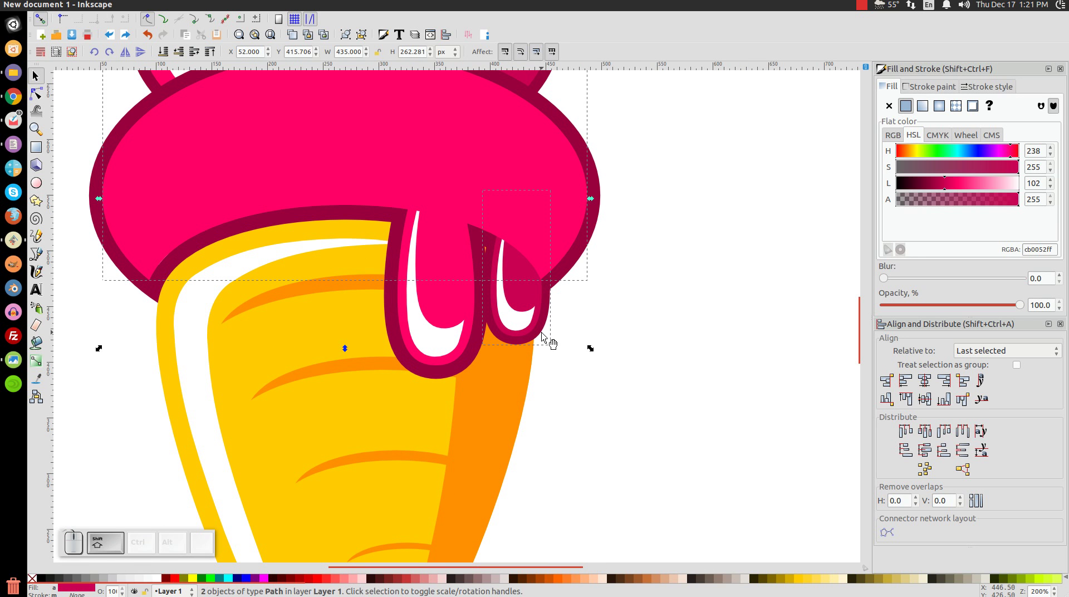
left_click(183, 7)
left_click(218, 77)
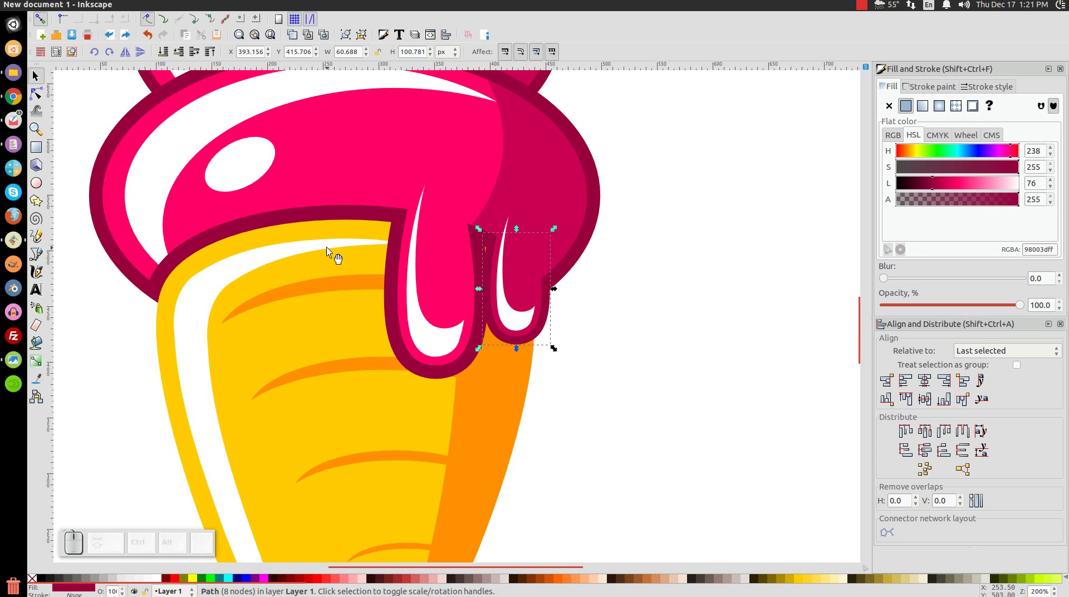
Step: Select all the scoop, drip and cone objects of the ice cream and group them
key("1")
left_click(588, 255)
left_click_drag(602, 219, 593, 194)
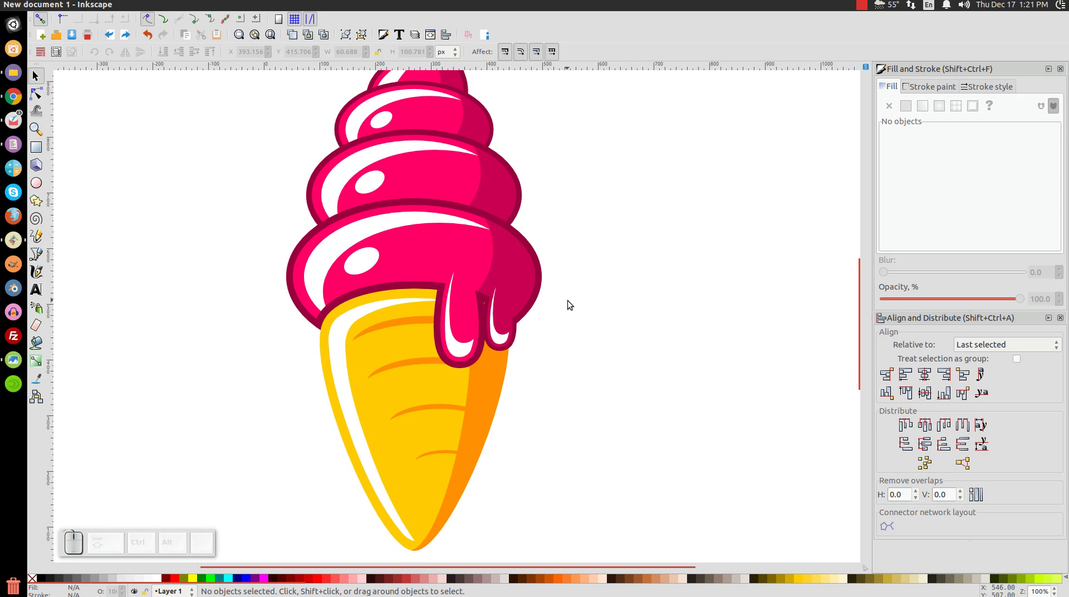
key("ctrl")
scroll(563, 294, "down", 1)
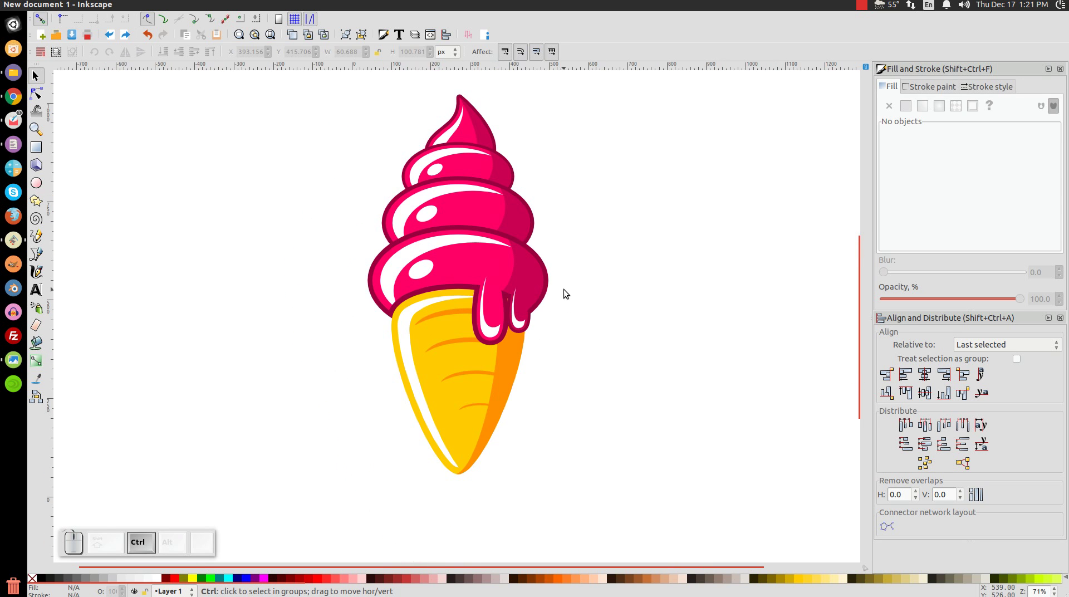
scroll(563, 294, "down", 1)
left_click_drag(567, 289, 574, 316)
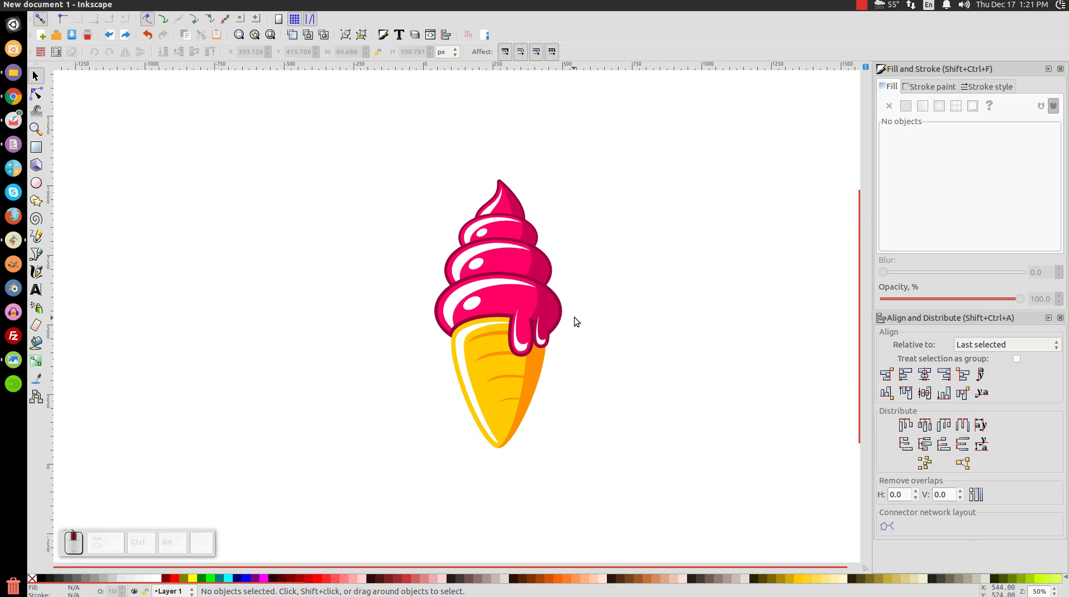
left_click_drag(741, 528, 289, 103)
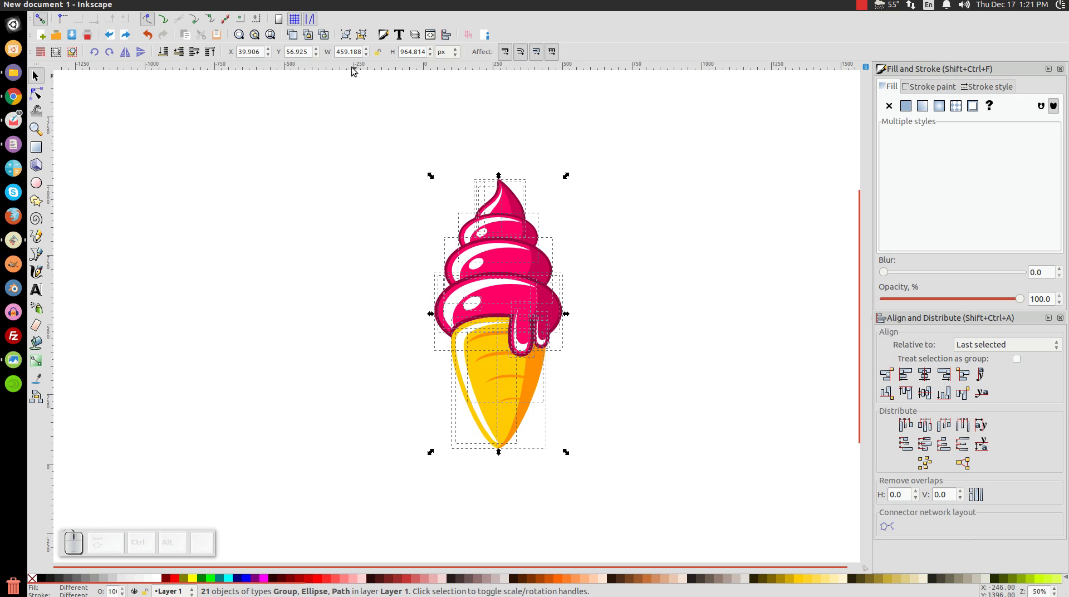
left_click(344, 35)
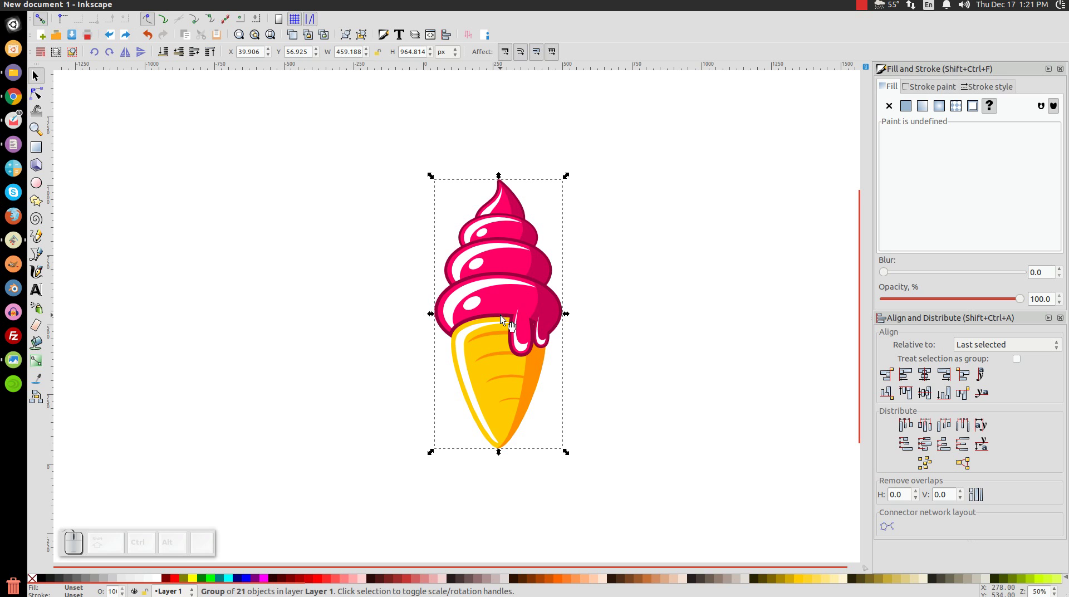
Step: Skew the ice cream group vertically so its right side slants upward, and shift the group slightly
left_click(507, 301)
key("ctrl")
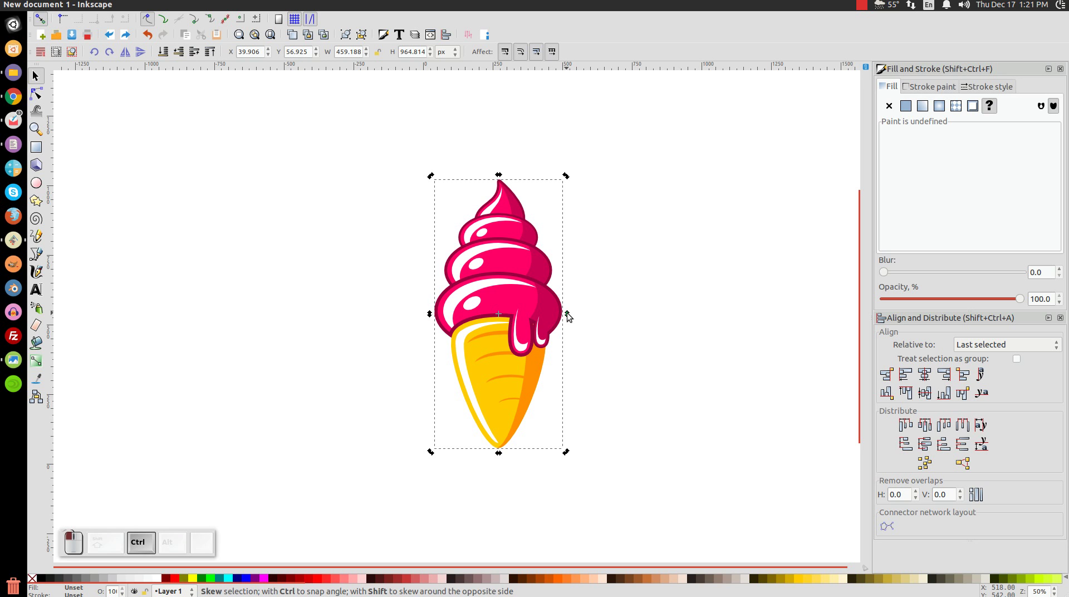
left_click_drag(568, 316, 565, 298)
left_click_drag(533, 366, 546, 348)
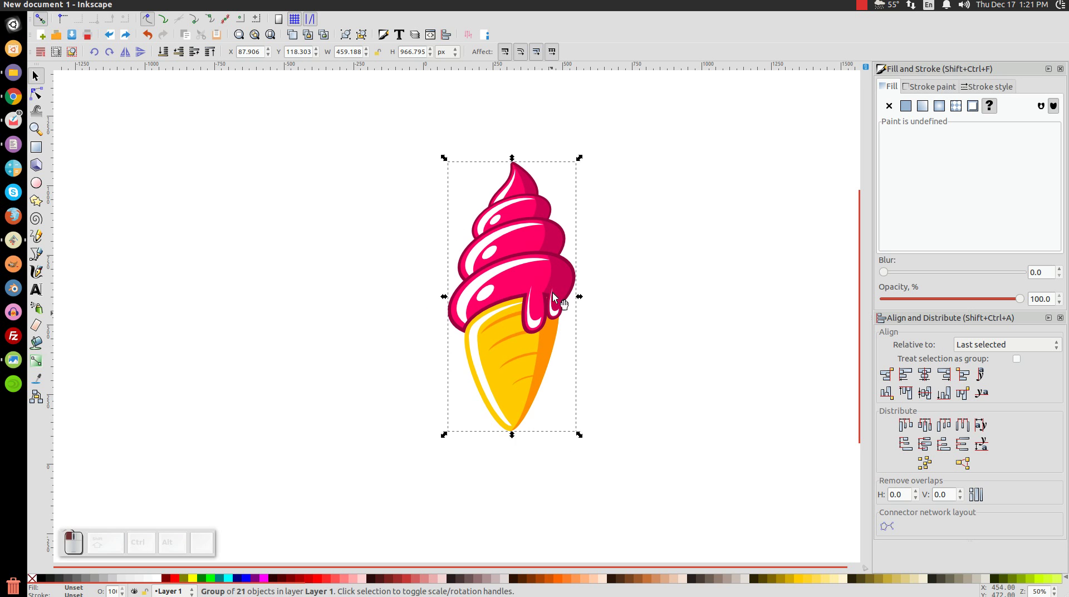
left_click(646, 337)
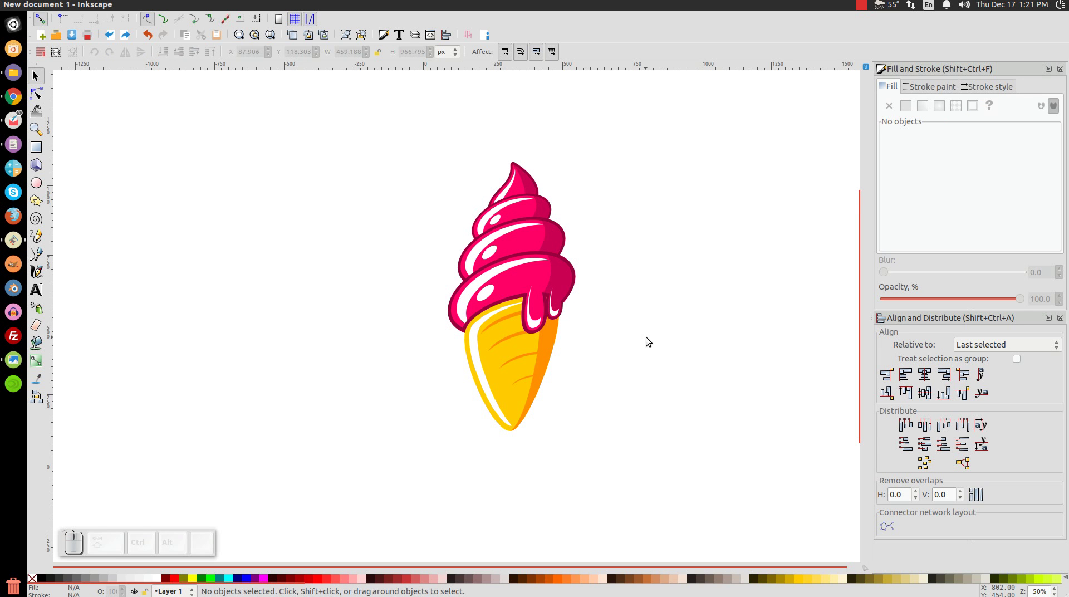
Step: Reposition the skewed ice cream group and scale it down proportionally to about 281 by 592 px
left_click_drag(540, 260, 523, 252)
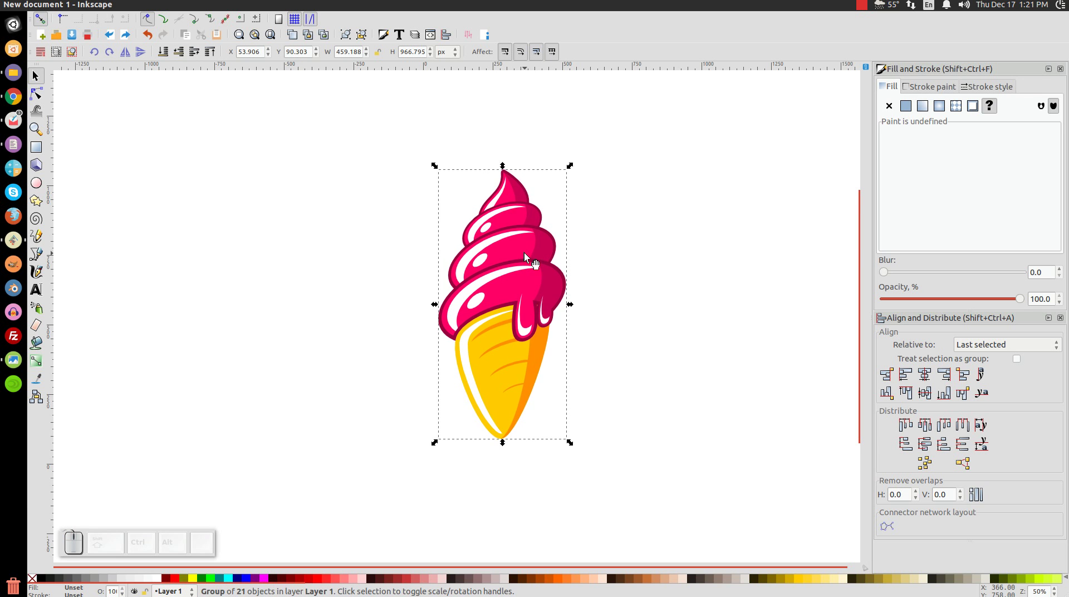
key("1")
left_click_drag(678, 291, 630, 301)
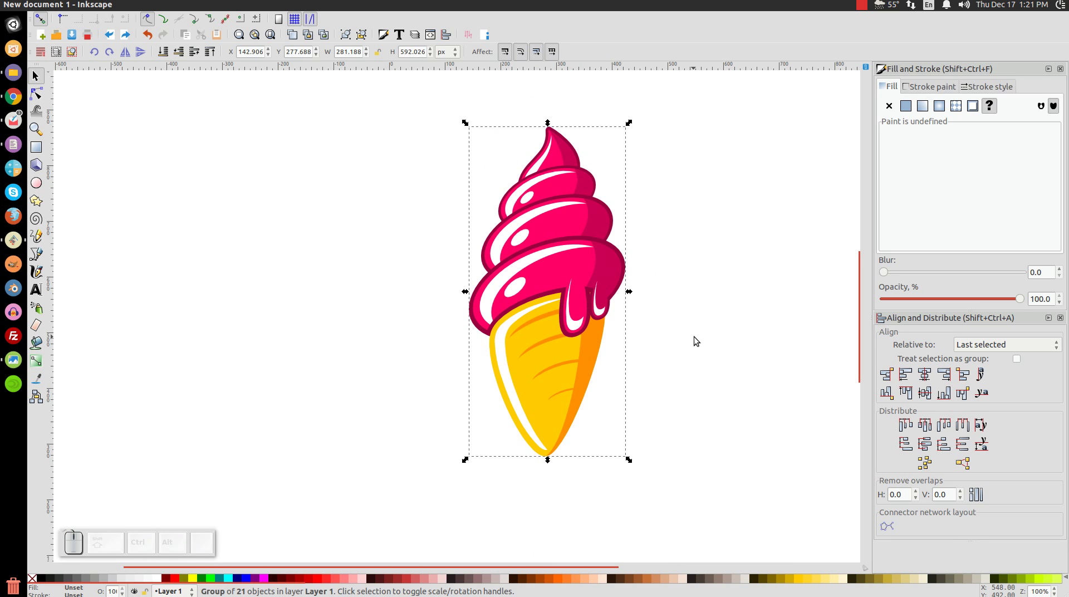